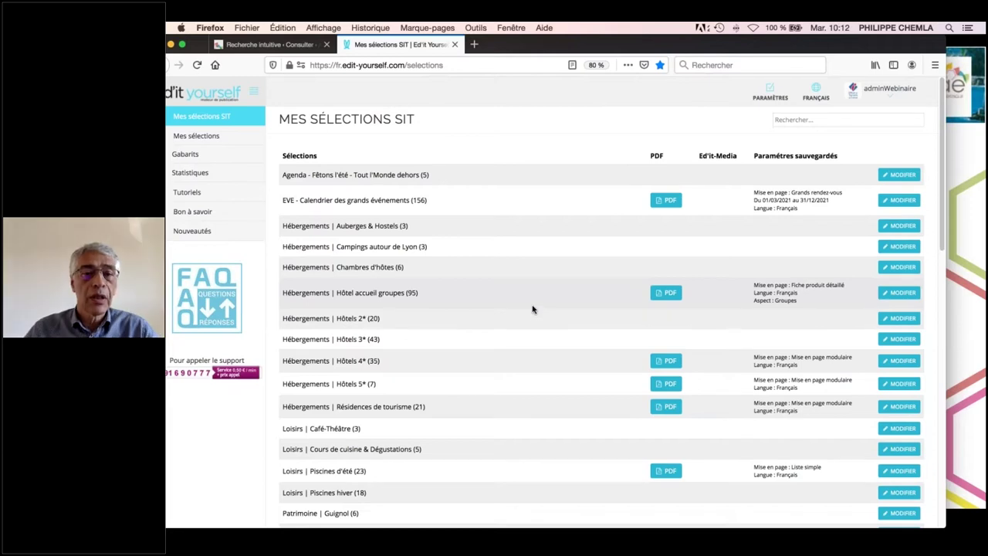
Filter the SIT selections by "hote" and open the "Hébergements | Hôtels 5*" selection for editing.
scroll(552, 359, "down", 15)
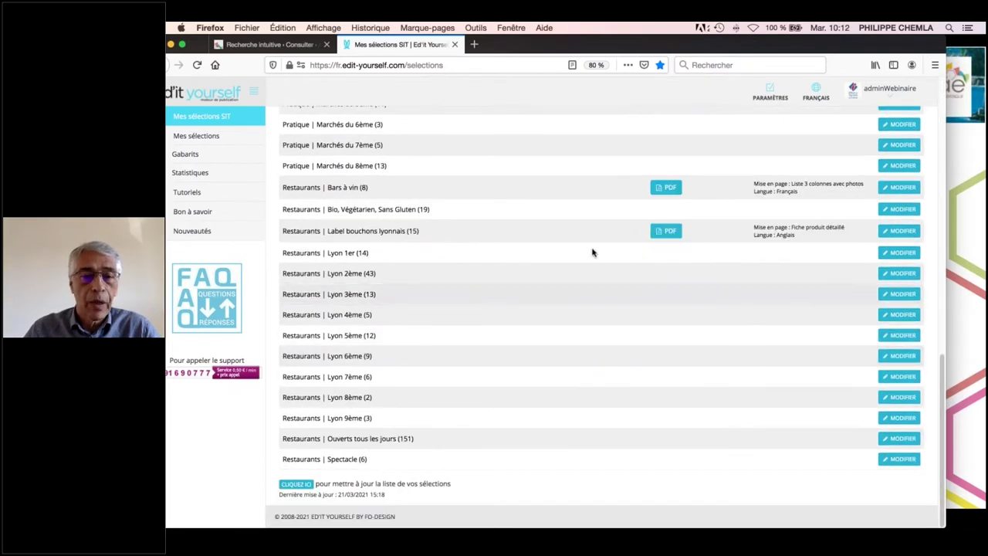
scroll(593, 254, "up", 15)
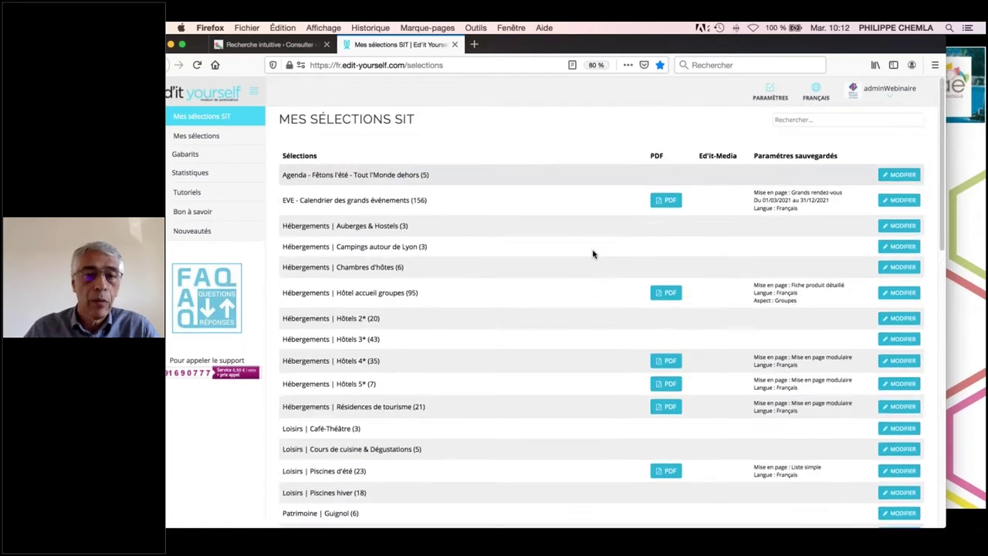
left_click(802, 120)
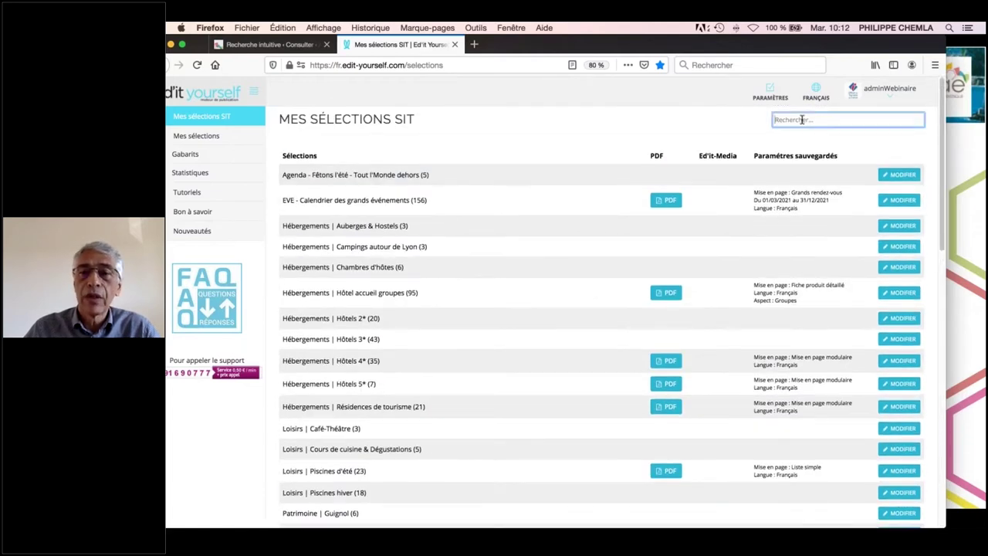
type("hote")
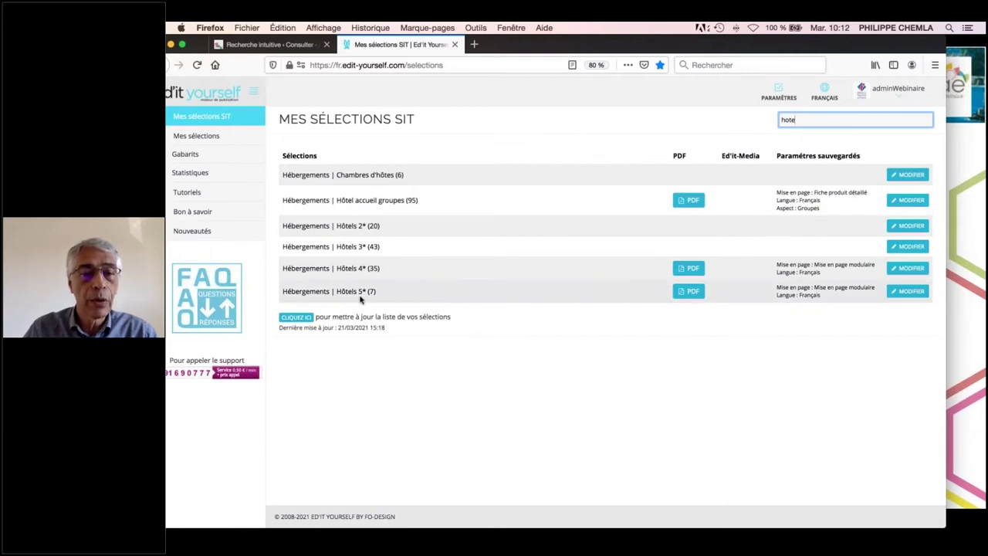
left_click(908, 294)
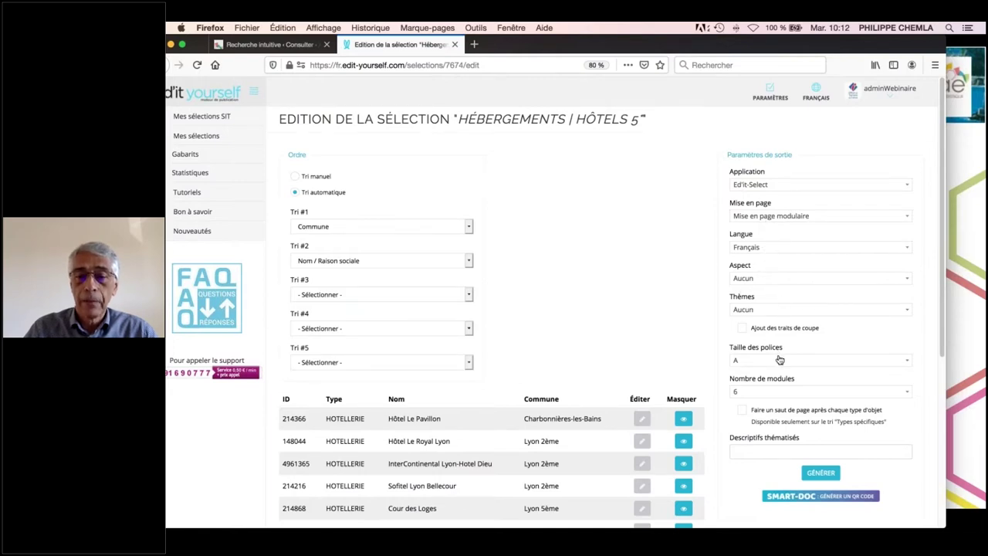
Generate the five-star hotels PDF with its current output settings and open it in Acrobat at full-page view.
left_click(820, 475)
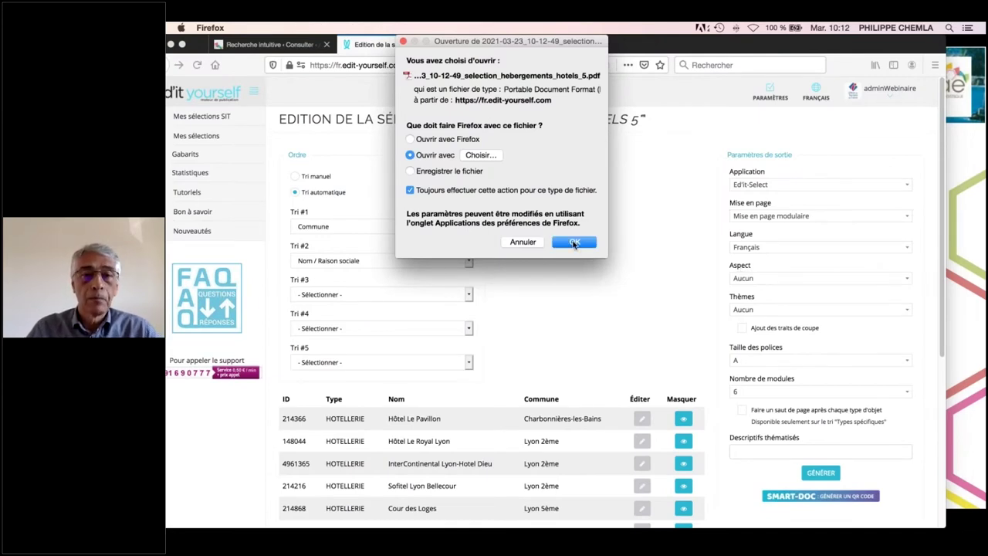
left_click(574, 243)
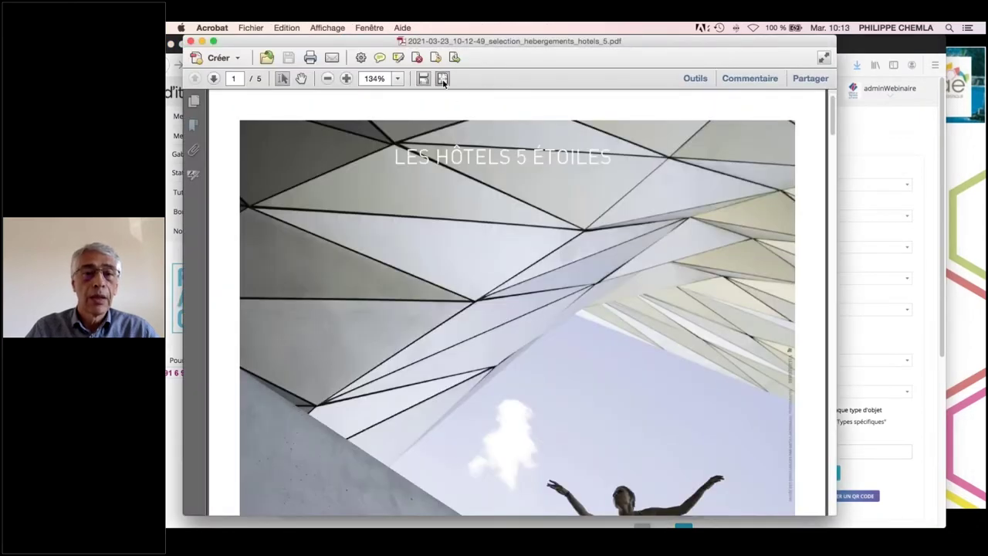
left_click(443, 79)
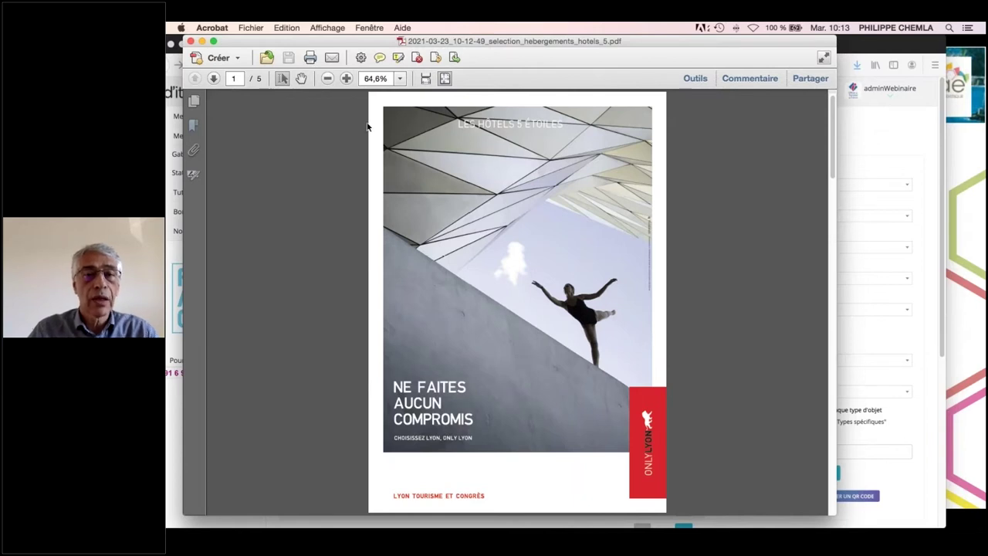
Page through the PDF to page 3 and examine the hotel modules at page width down to the footer.
left_click(215, 79)
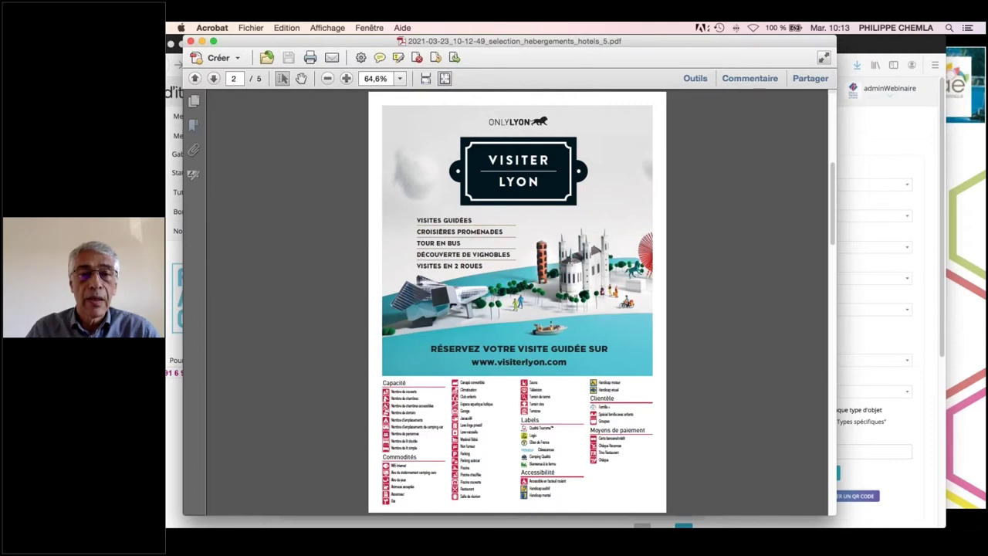
left_click(214, 78)
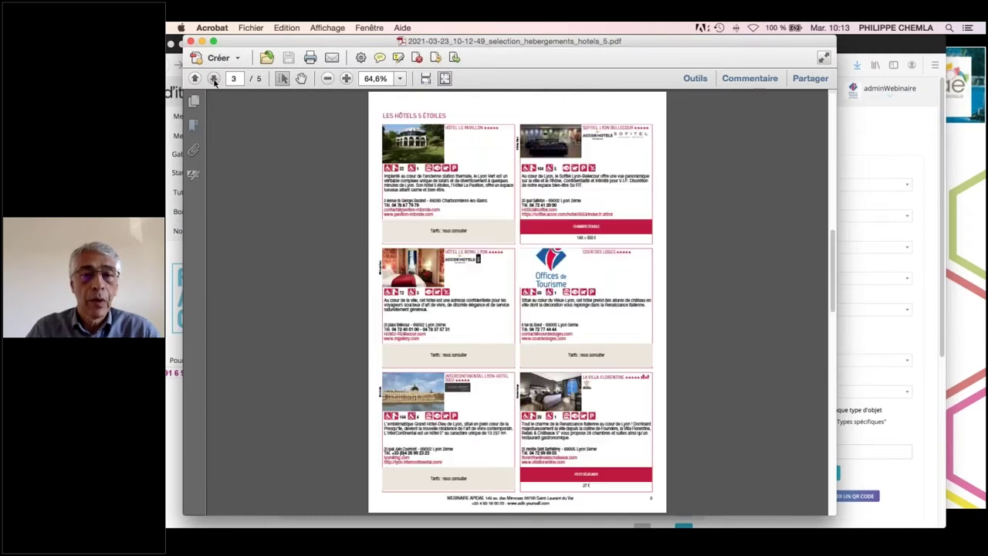
left_click(427, 81)
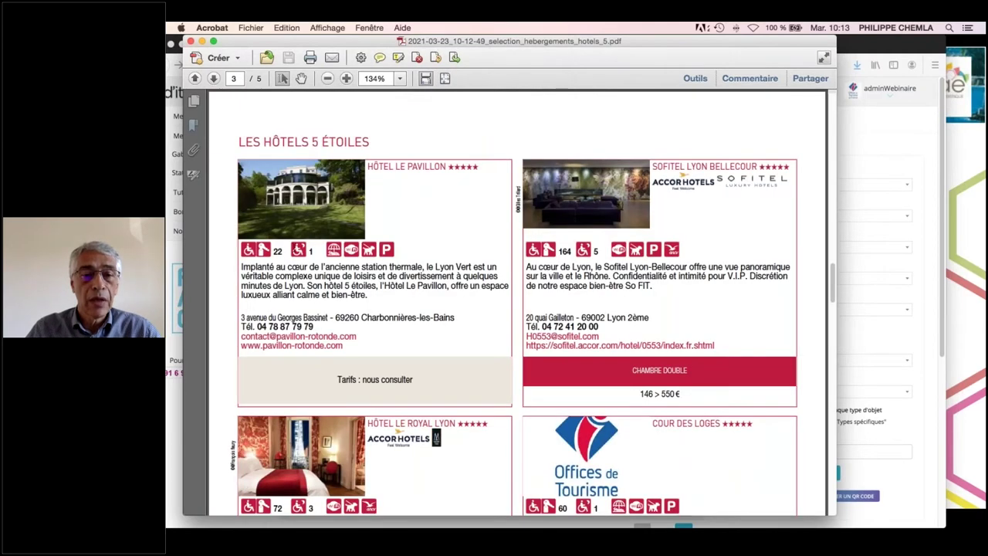
scroll(562, 193, "down", 5)
scroll(561, 193, "down", 8)
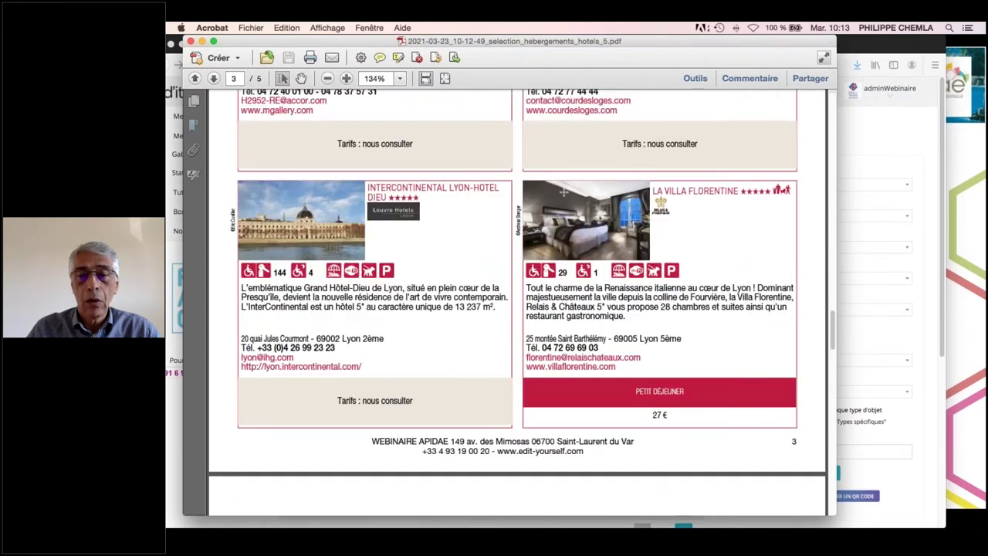
Switch back to the selection editor in Firefox and set the number of modules to 4.
left_click(852, 332)
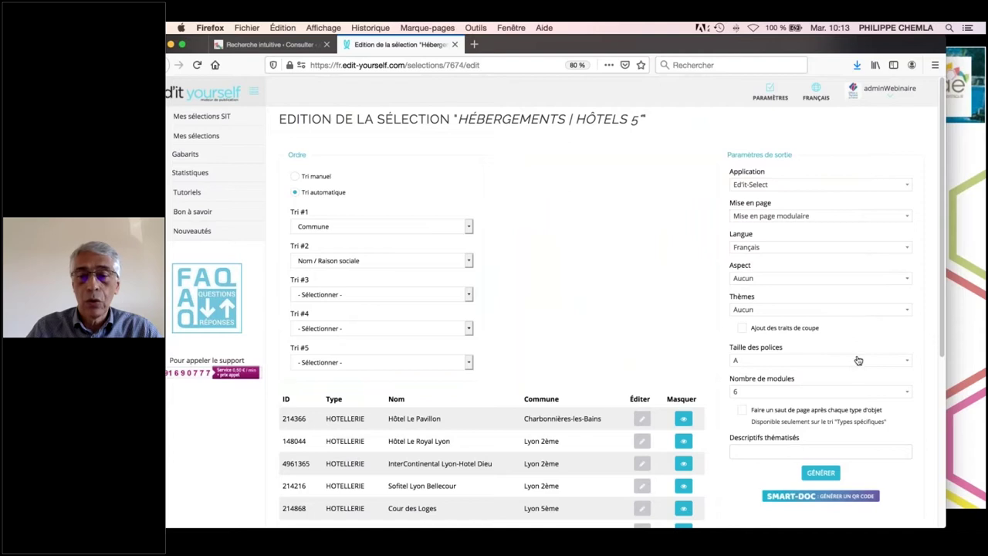
left_click(746, 394)
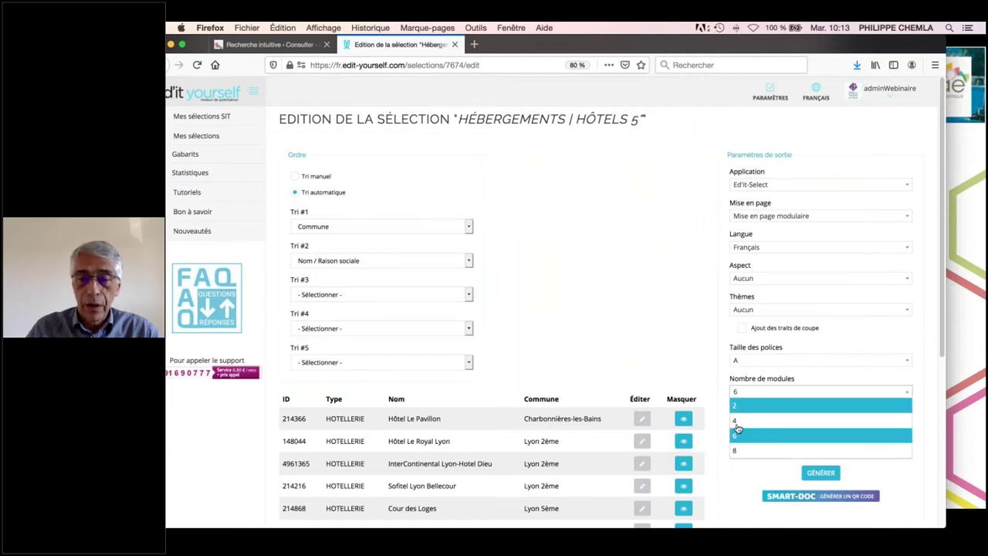
left_click(737, 424)
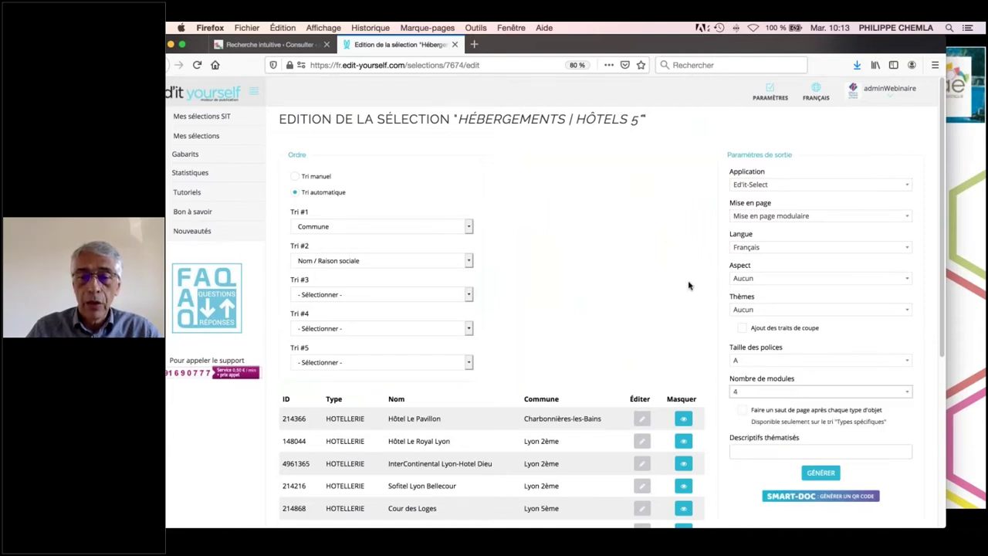
Generate a Smart-Doc QR code for the selection, highlight its access link and close the QR code window.
scroll(690, 285, "down", 3)
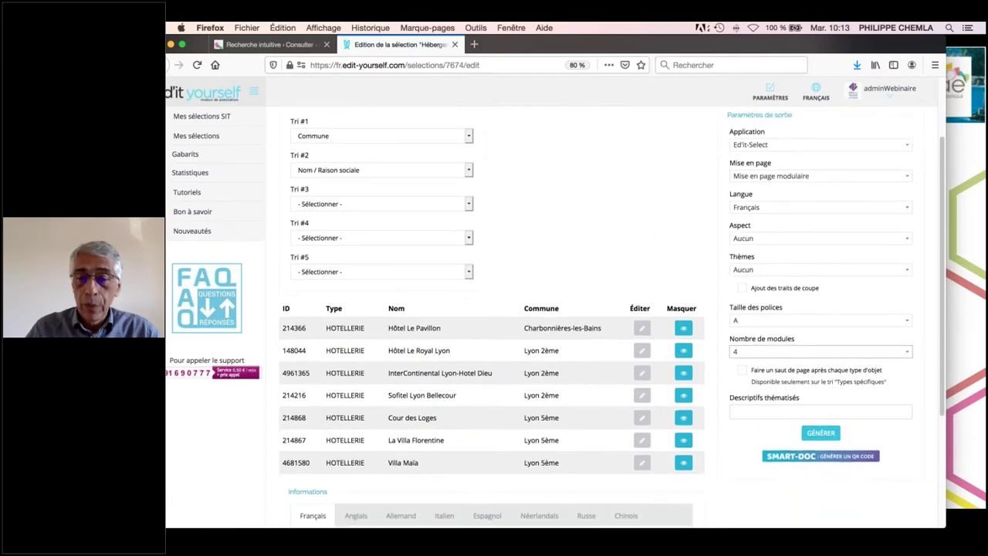
scroll(795, 468, "up", 1)
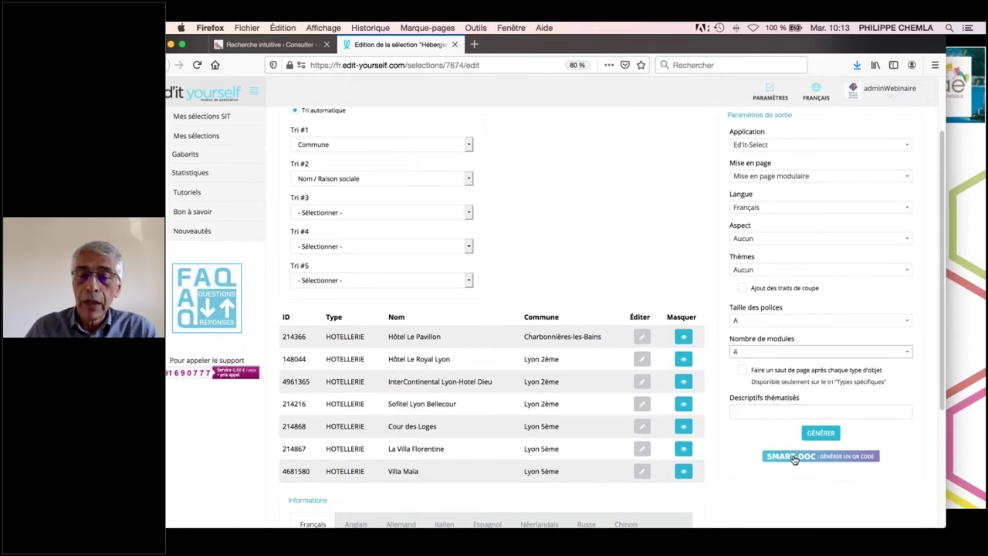
scroll(794, 460, "down", 1)
left_click(794, 457)
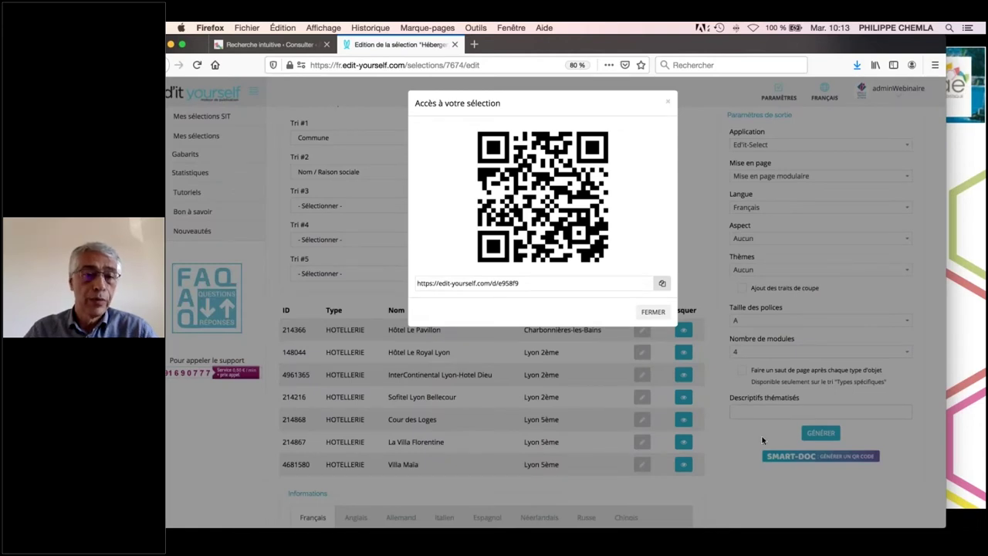
left_click_drag(519, 282, 410, 281)
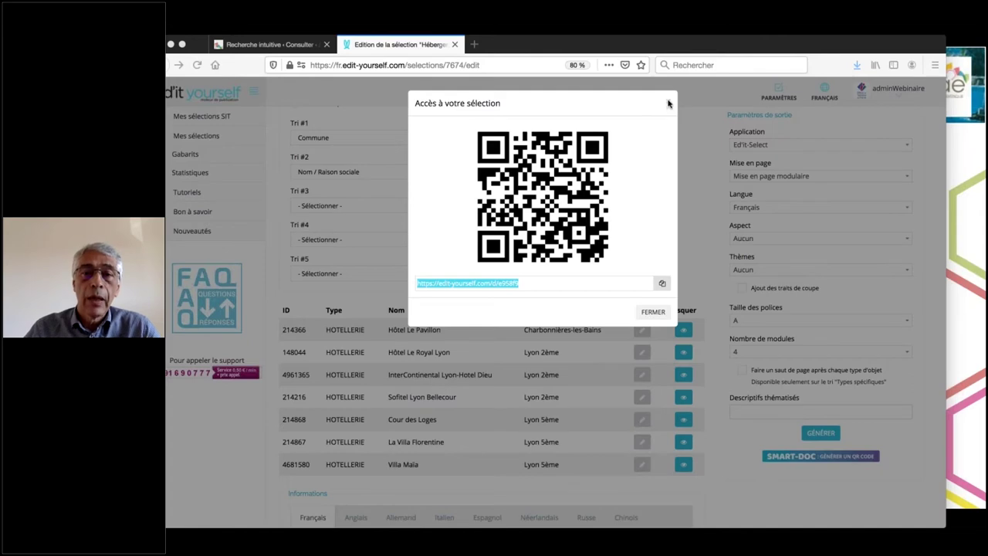
left_click(668, 101)
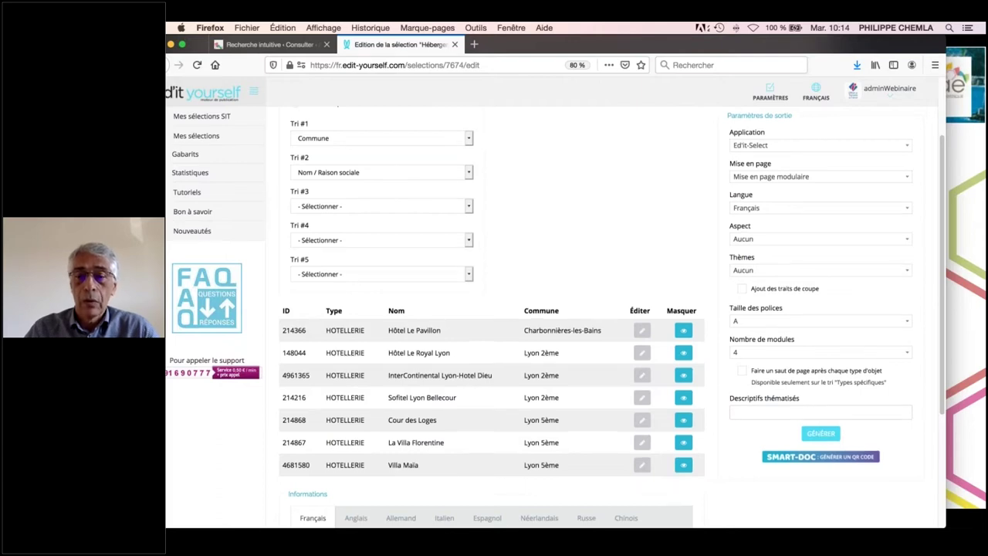
Generate the PDF with four modules per page and open it in Acrobat at full-page view.
left_click(821, 434)
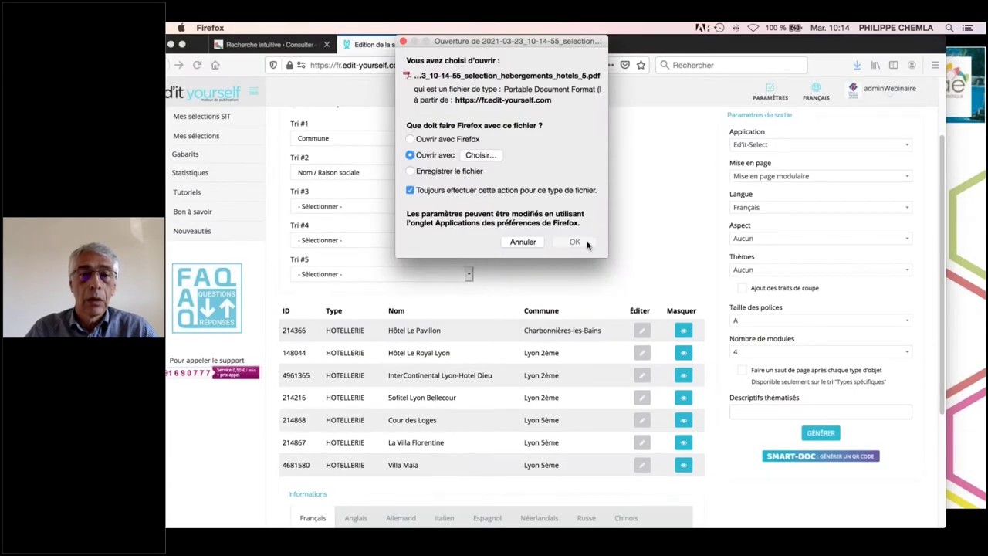
left_click(585, 243)
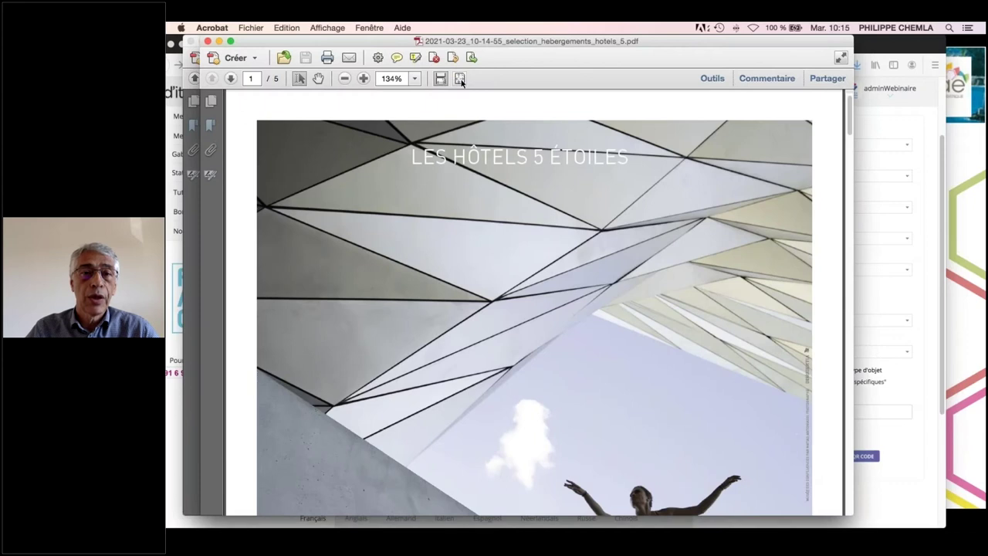
left_click(459, 79)
Go to page 3 of the four-module PDF, examine the hotel entries at page width and leave the document.
left_click(232, 80)
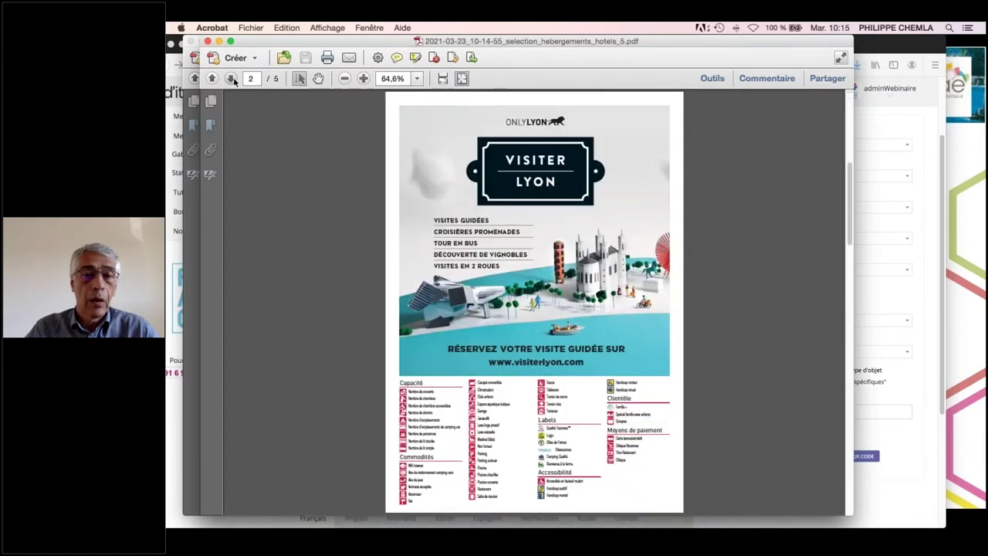
left_click(232, 79)
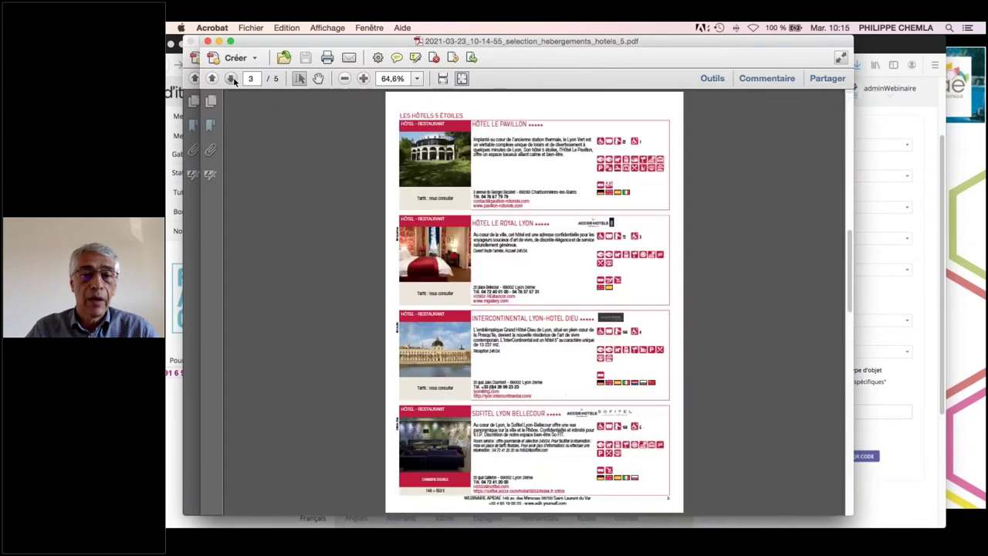
left_click(443, 79)
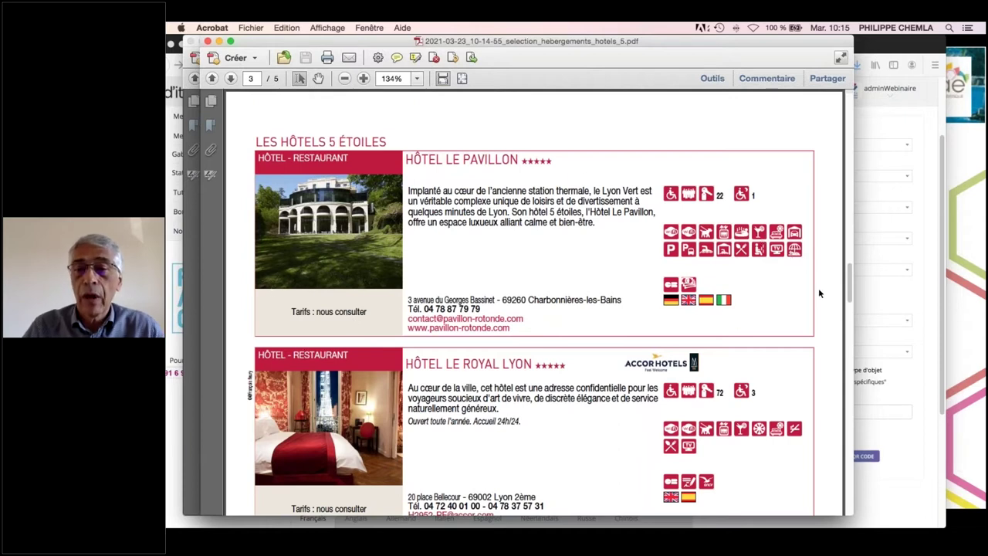
left_click(207, 42)
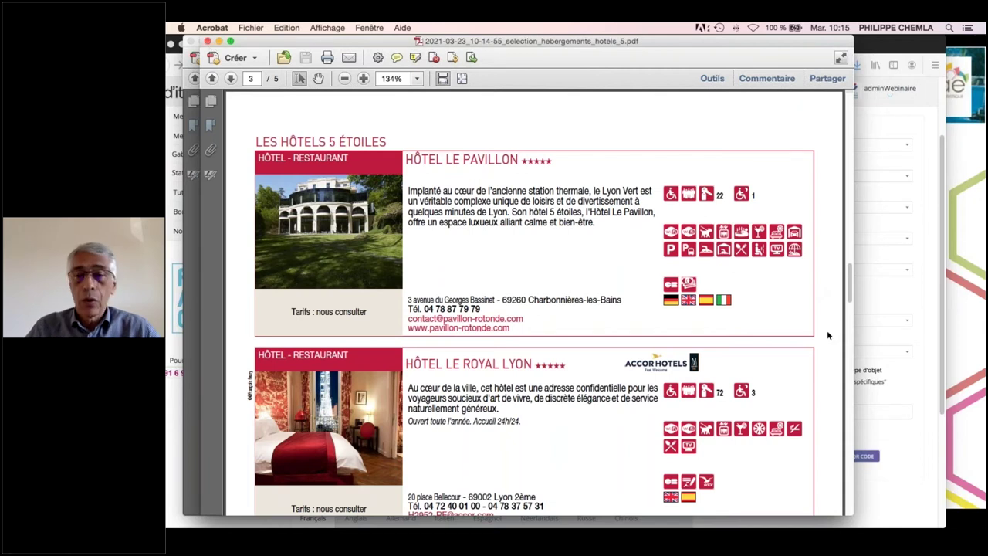
Enable the display of the personalised text in the selection's information section and save the selection.
scroll(485, 394, "down", 5)
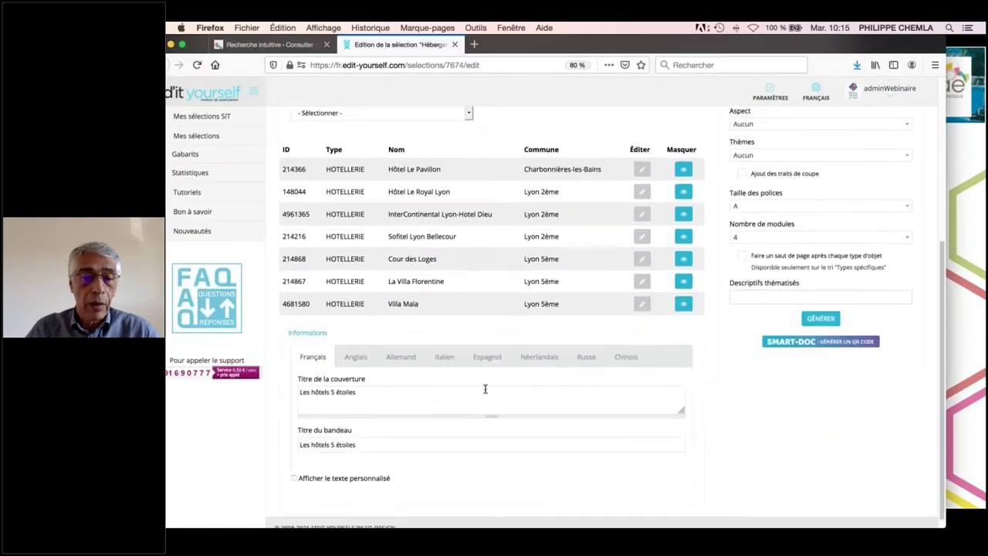
left_click(294, 467)
scroll(394, 515, "down", 1)
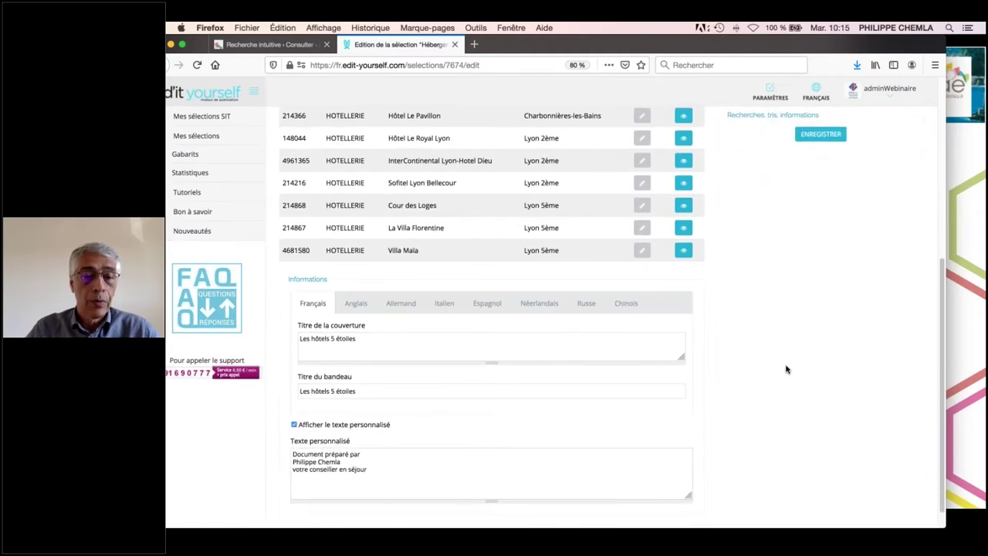
scroll(787, 368, "up", 2)
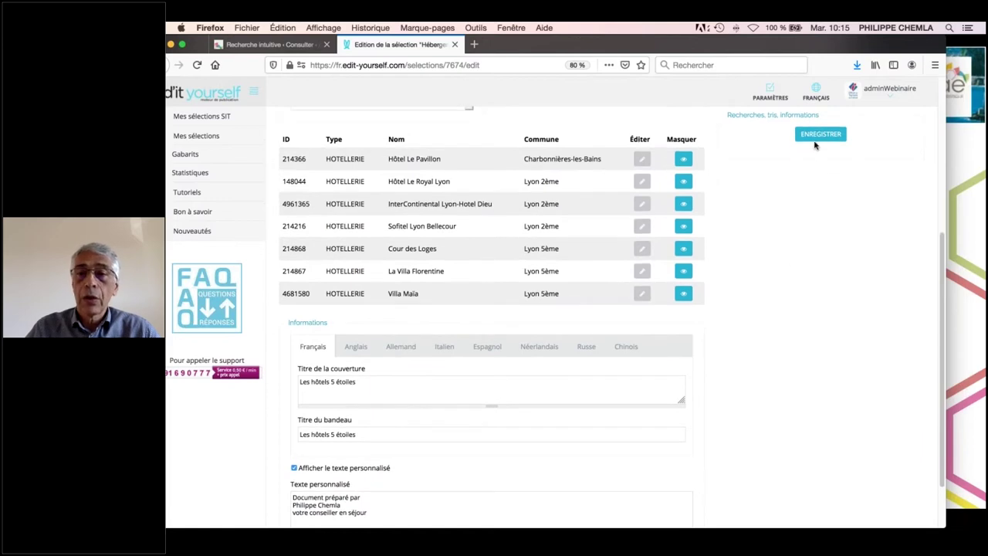
left_click(815, 145)
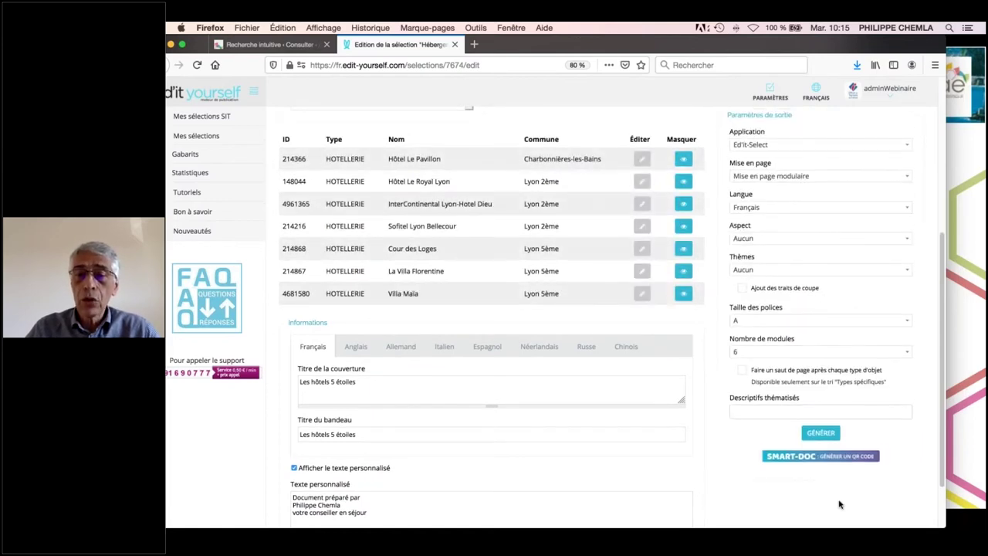
Generate and open the PDF with the personalised text, check its cover page, and return to the selection's text fields in Firefox.
left_click(821, 432)
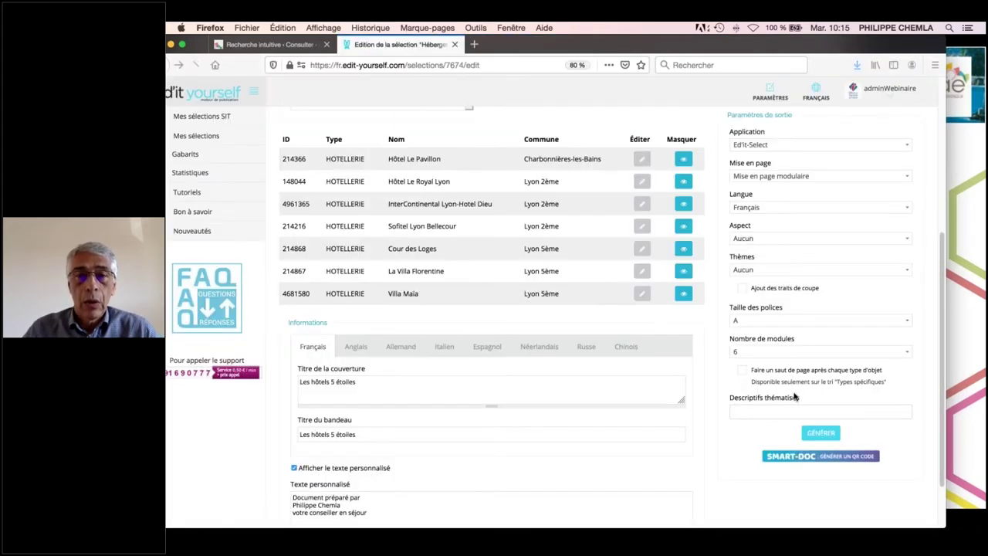
left_click(575, 242)
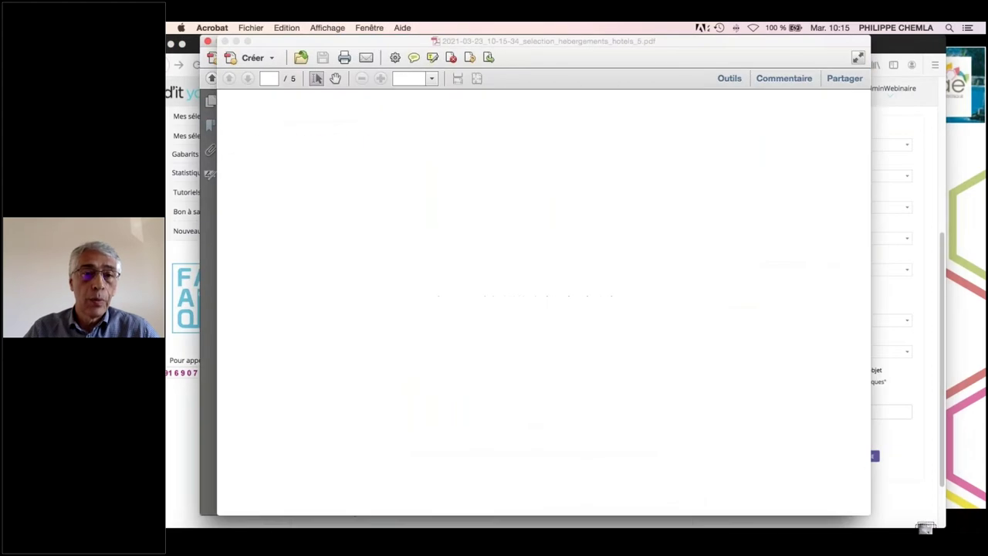
scroll(355, 111, "down", 10)
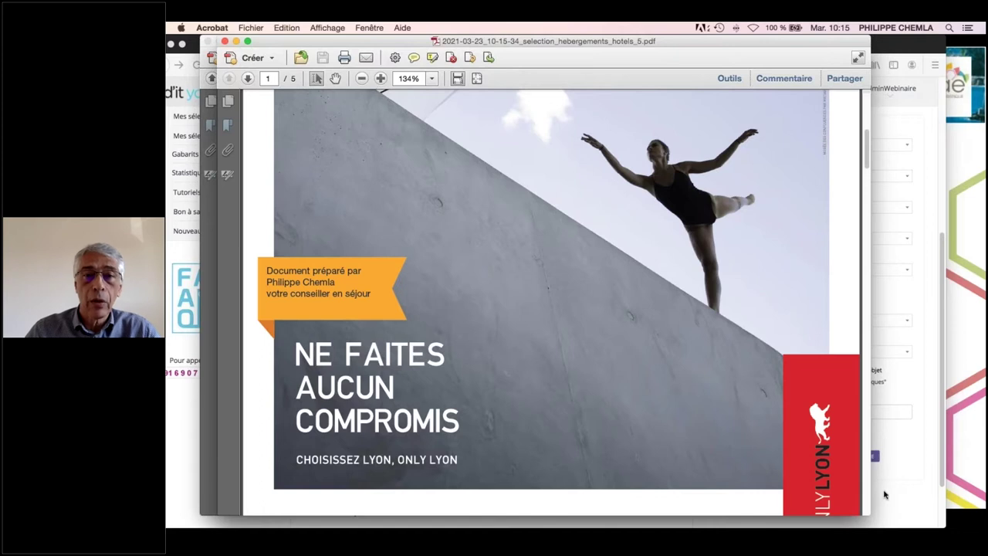
left_click(479, 79)
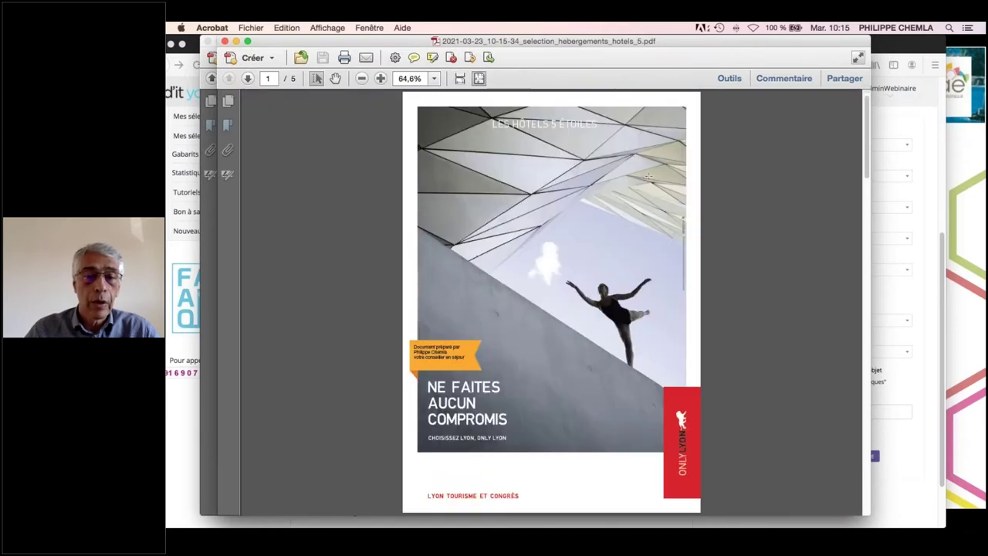
left_click(898, 496)
scroll(540, 448, "down", 2)
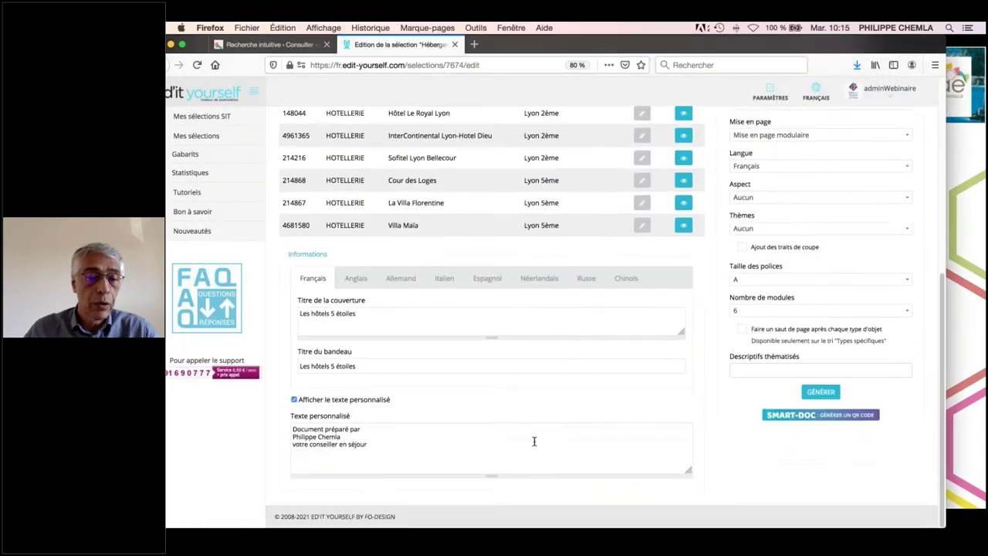
Disable the display of the personalised text and set the page layout to "Liste 3 colonnes avec photos".
left_click(294, 401)
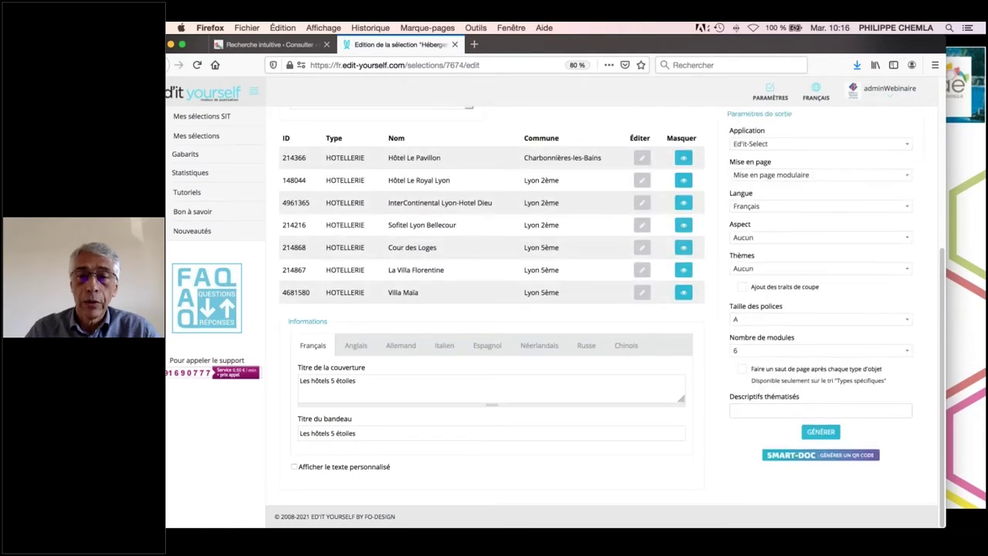
left_click(785, 177)
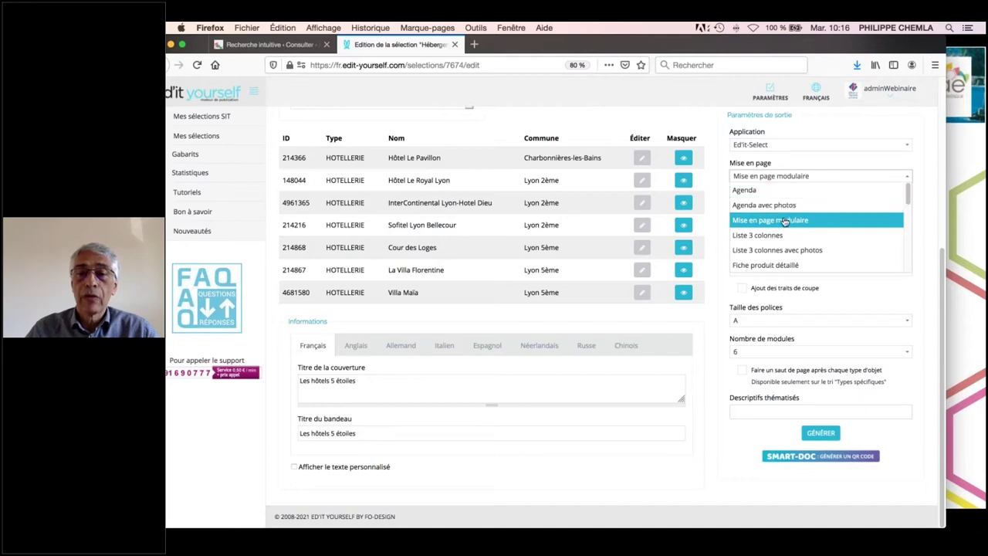
scroll(785, 215, "down", 1)
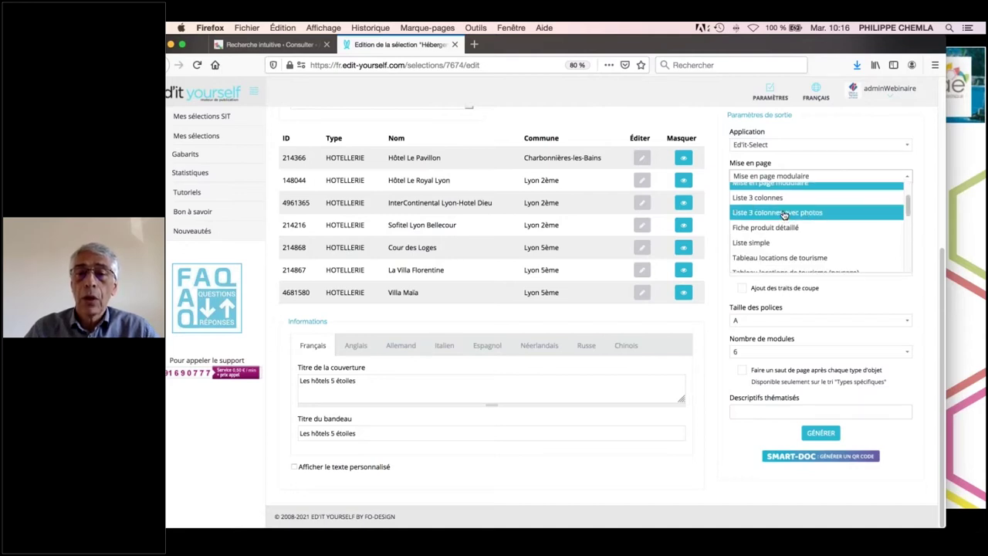
left_click(784, 213)
Generate and open the three-column PDF with photos, and check Hôtel Le Pavillon's room rates before closing it.
left_click(821, 373)
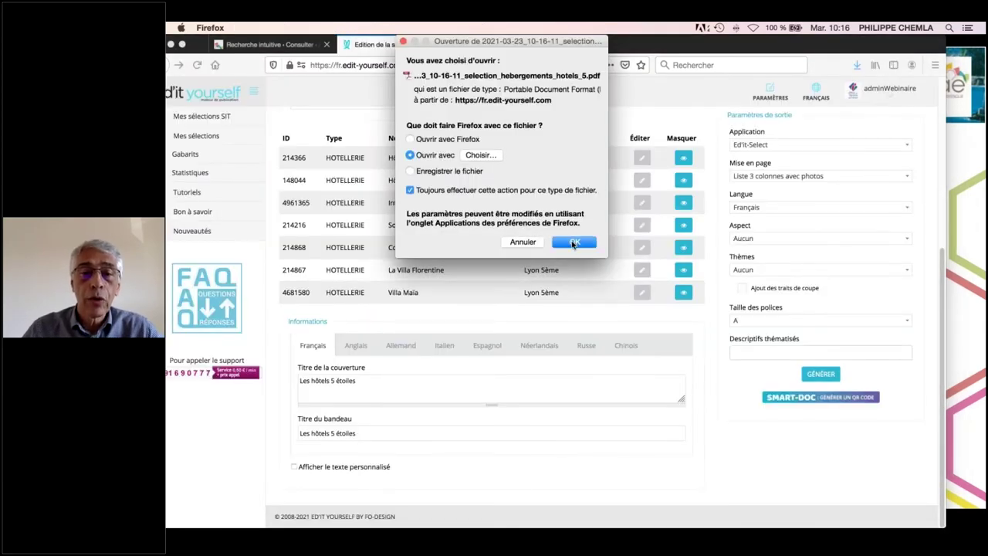
left_click(574, 242)
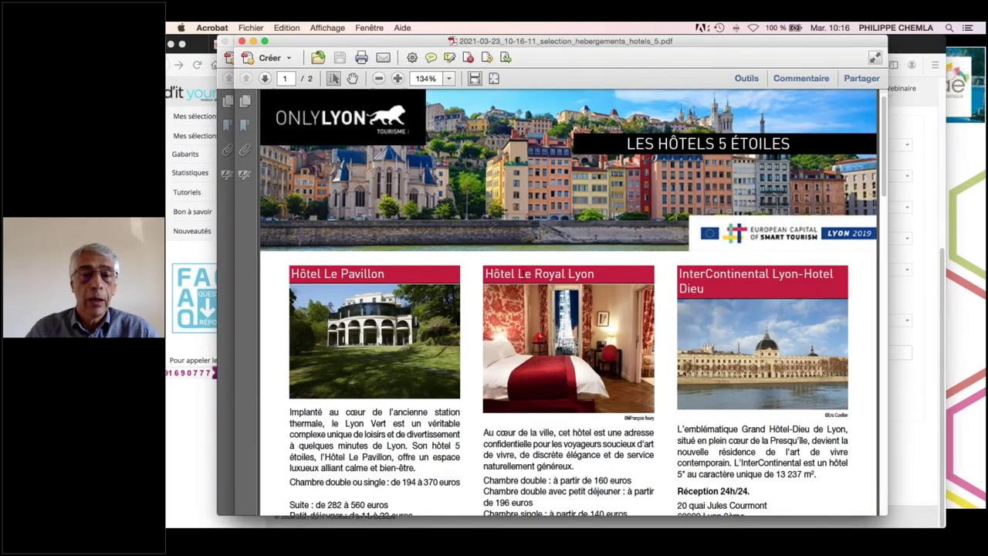
scroll(524, 273, "down", 5)
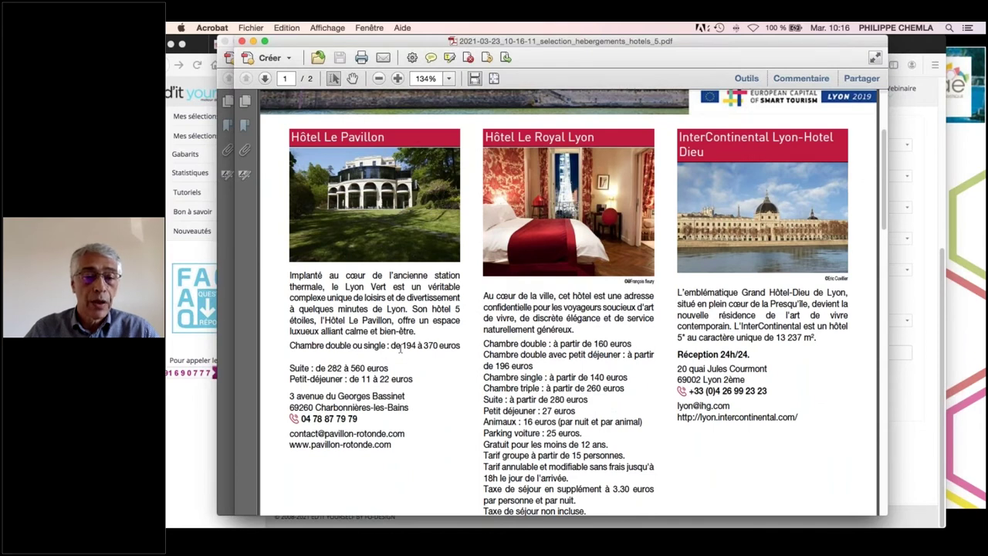
left_click_drag(401, 345, 461, 346)
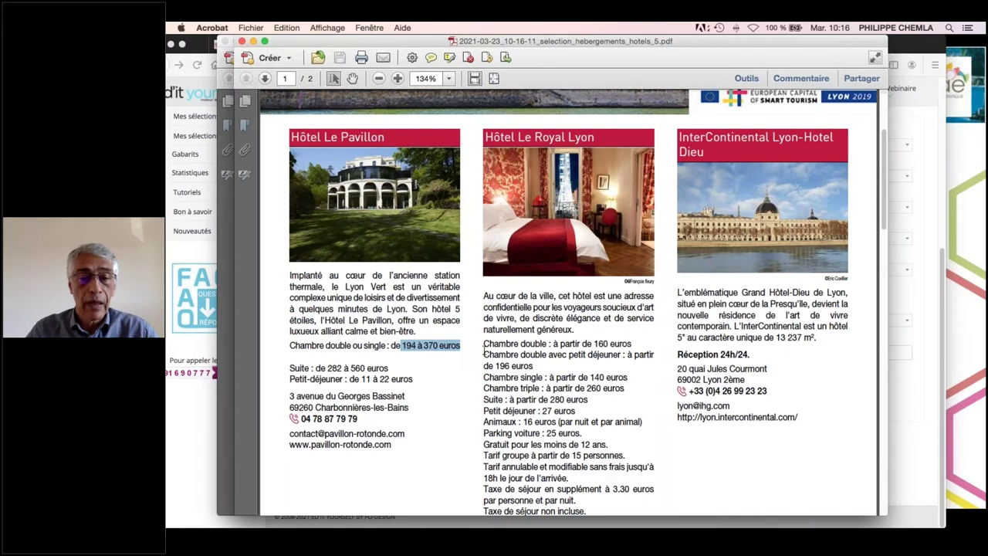
key("super+w")
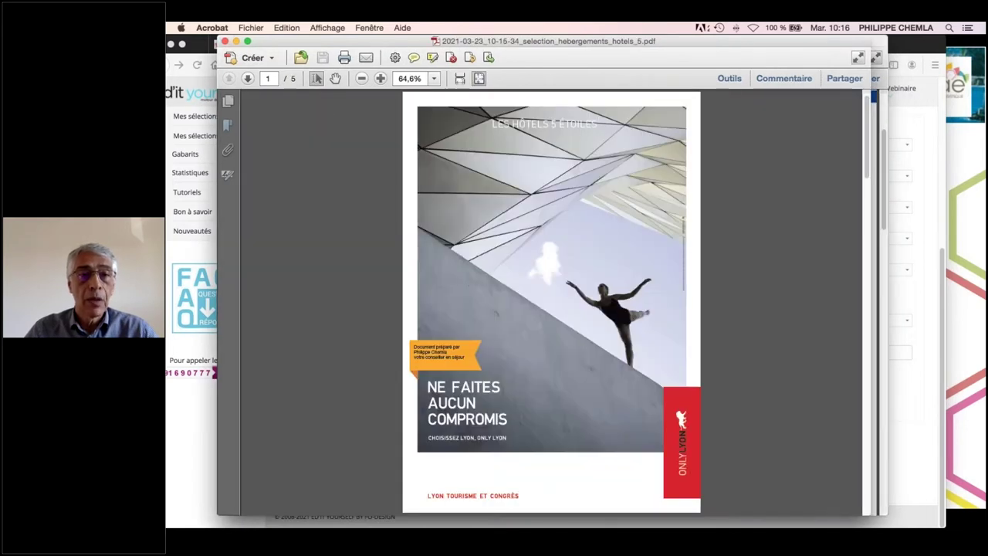
Check the hotel rates on page 3 of the modular PDF and return to the selection in Firefox.
left_click(248, 78)
left_click(248, 77)
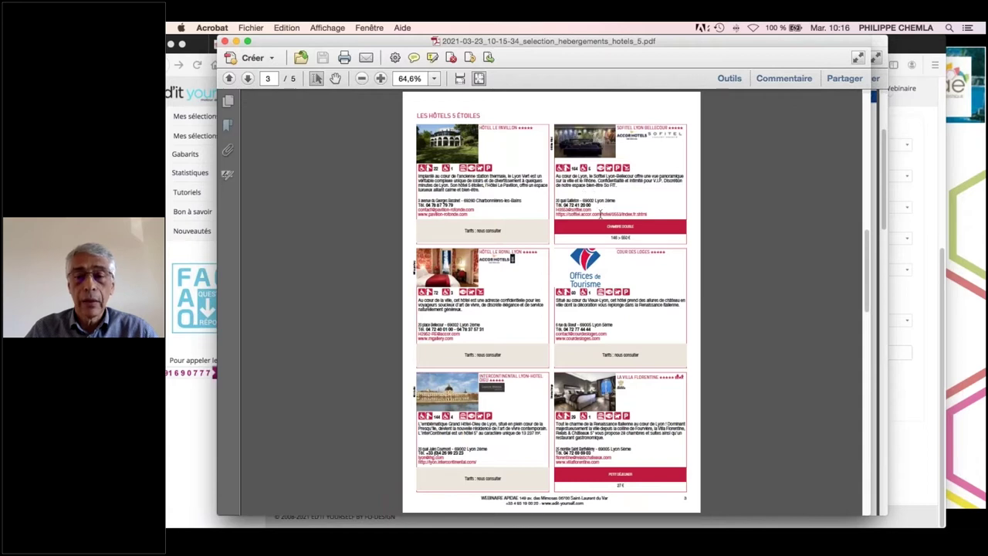
left_click(900, 460)
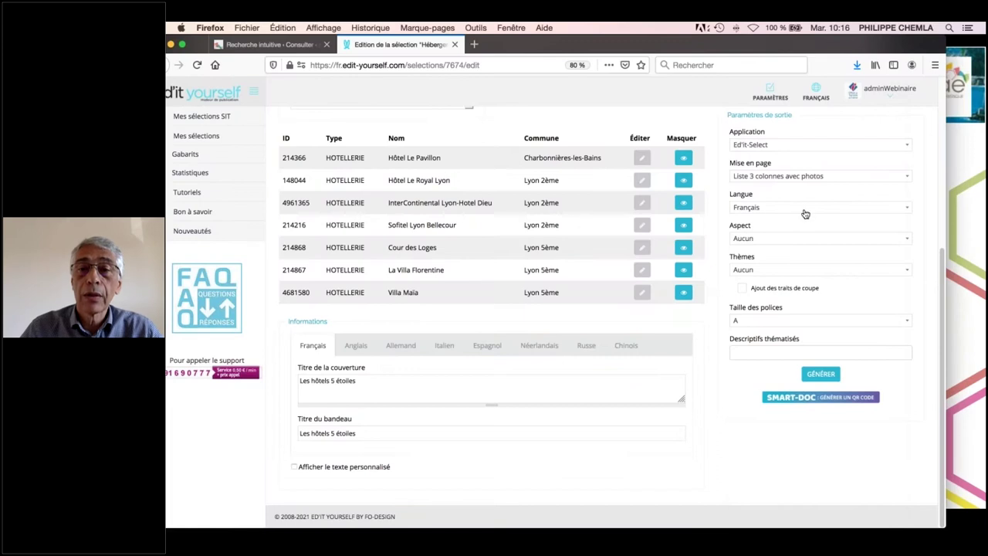
Set the page layout to "Fiche collecte", then generate the PDF and open it in Acrobat.
left_click(761, 178)
scroll(768, 201, "down", 5)
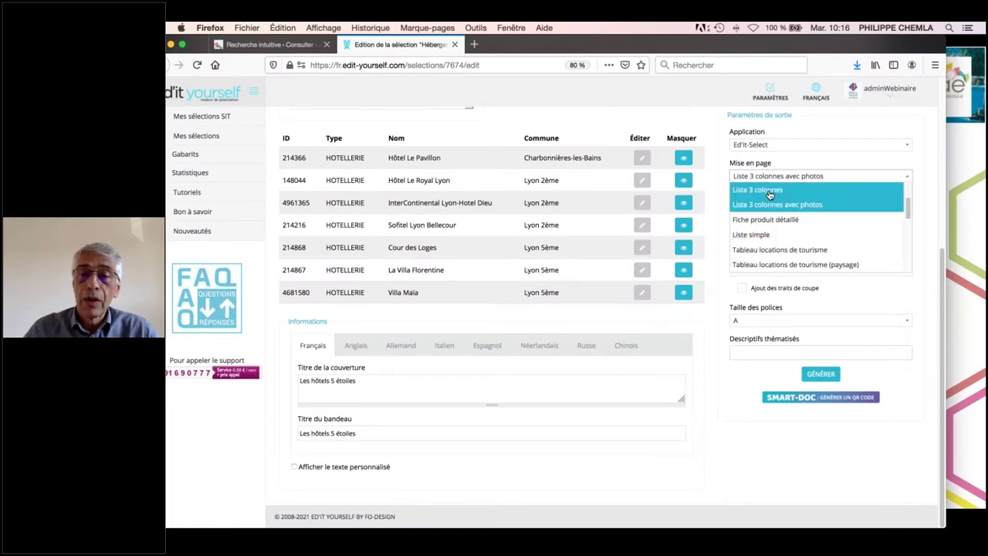
left_click(762, 223)
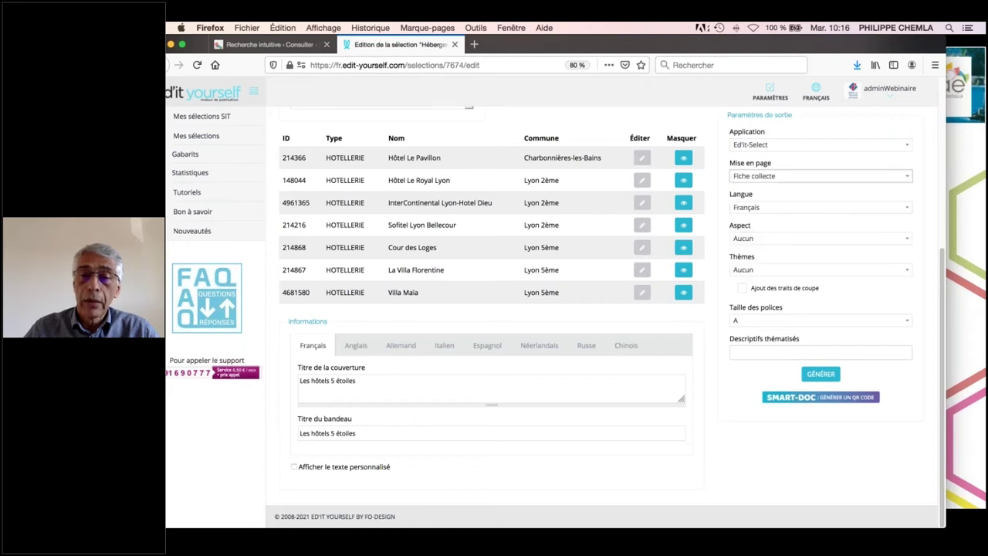
left_click(821, 373)
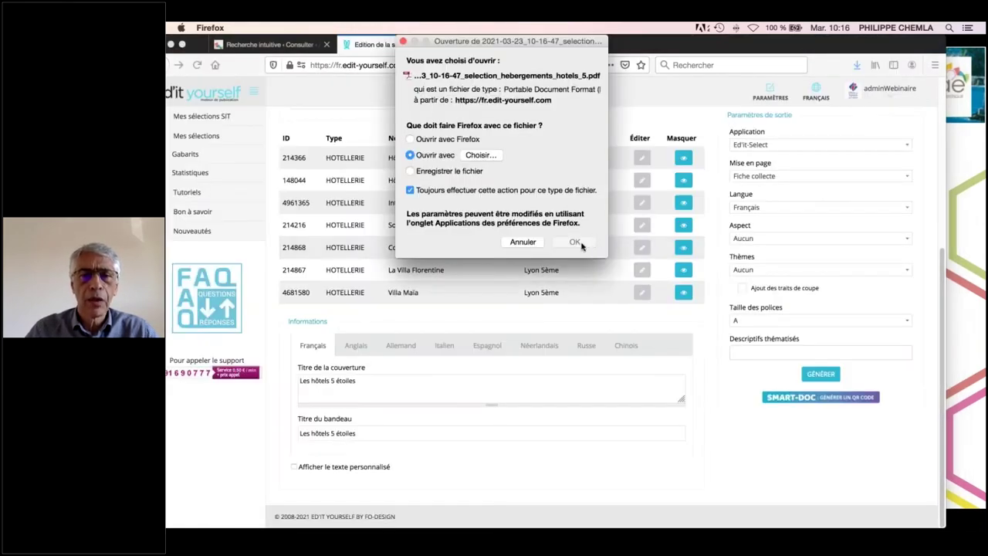
left_click(578, 242)
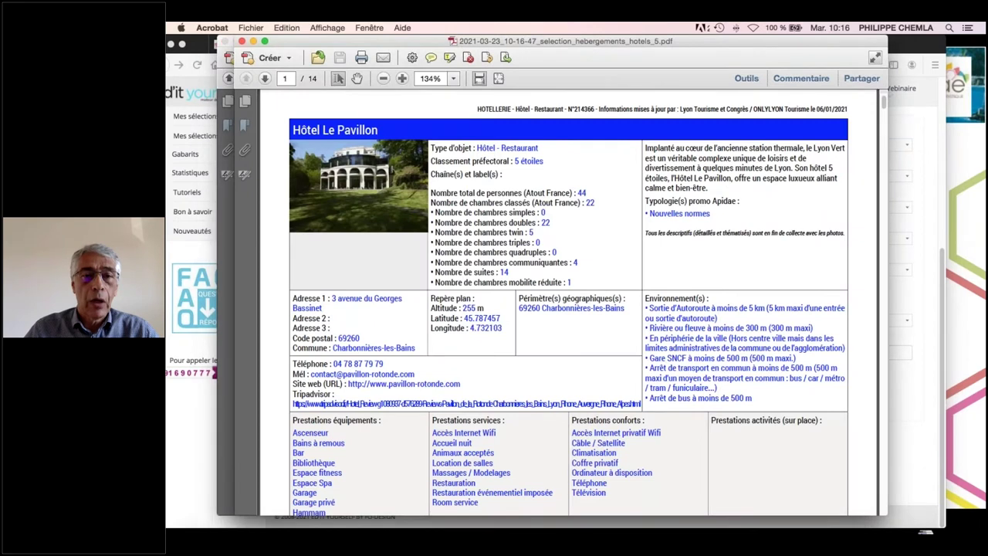
Examine Hôtel Le Pavillon's collection sheet, highlighting the validity dates under Tarifs and the Tarifs en clair text.
scroll(568, 303, "down", 5)
scroll(475, 291, "down", 10)
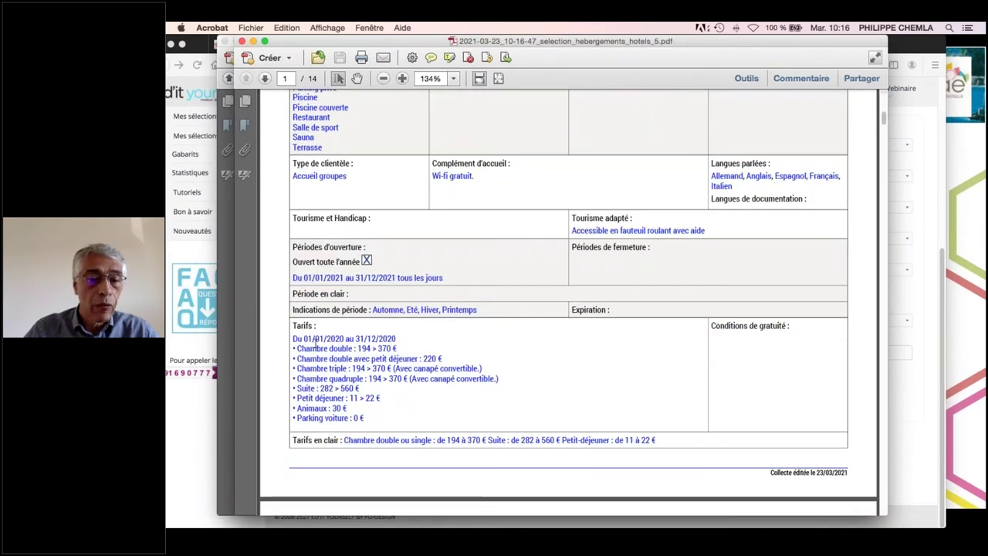
left_click_drag(304, 339, 396, 339)
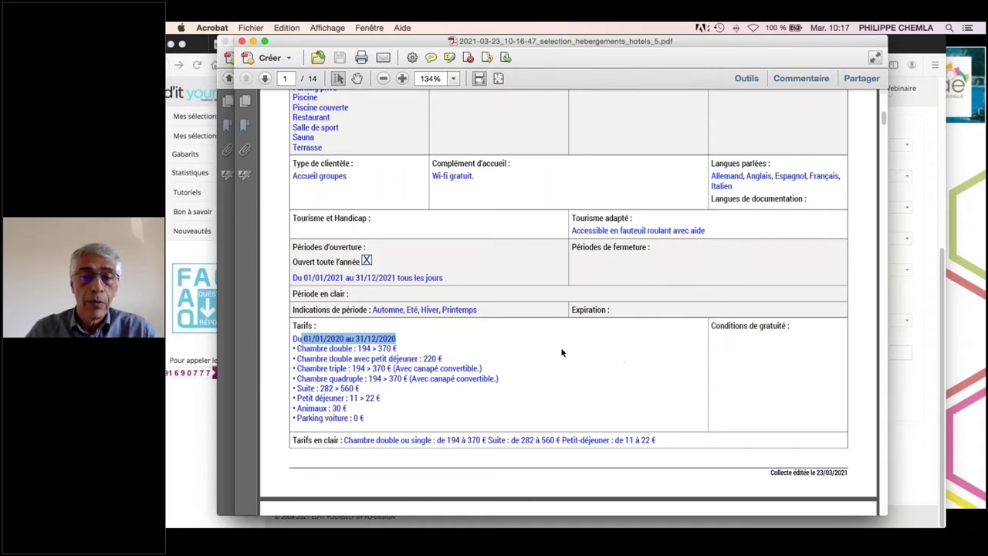
scroll(526, 318, "down", 3)
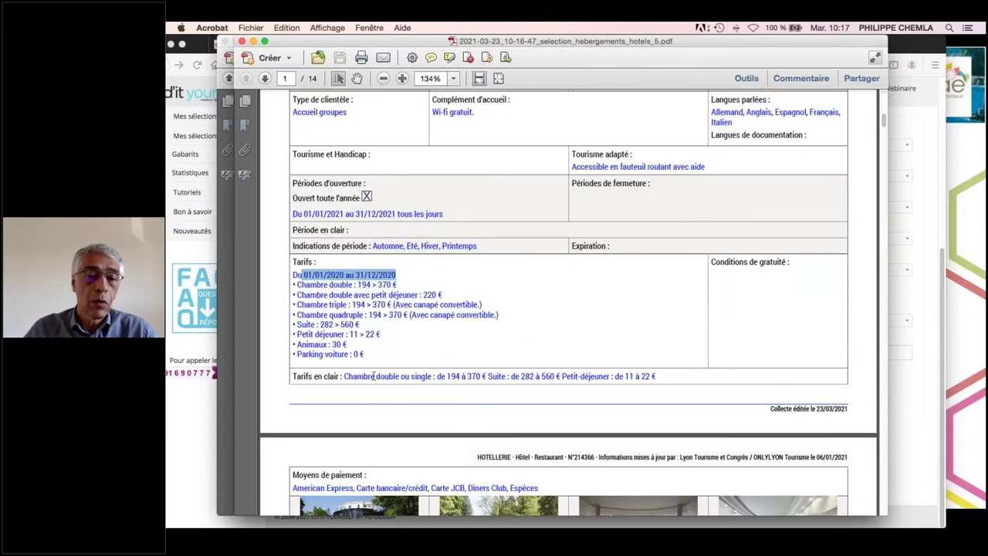
left_click_drag(344, 376, 658, 379)
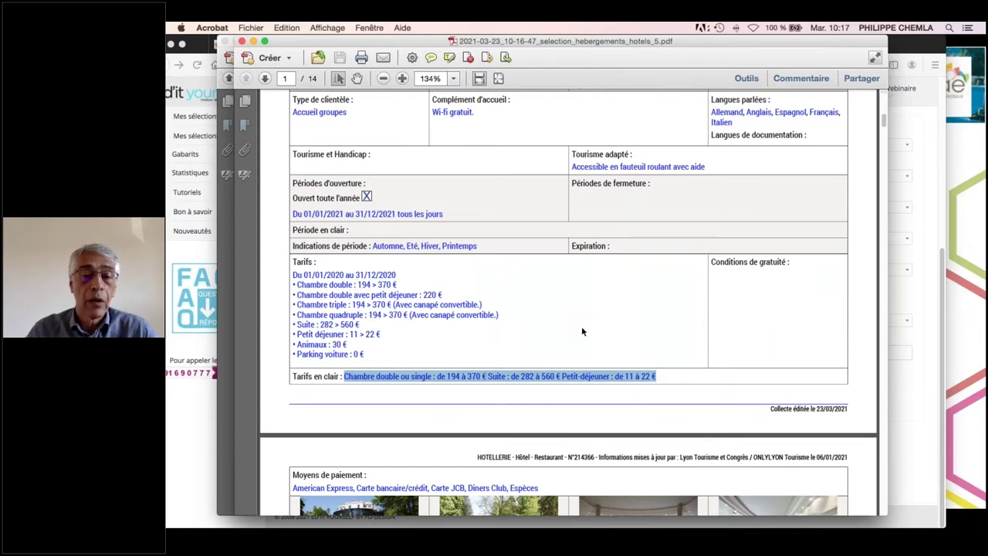
Back in Firefox, set the page layout to "Fiche produit détaillé" and generate and open the PDF in Acrobat.
left_click(909, 461)
left_click(764, 177)
scroll(772, 221, "up", 3)
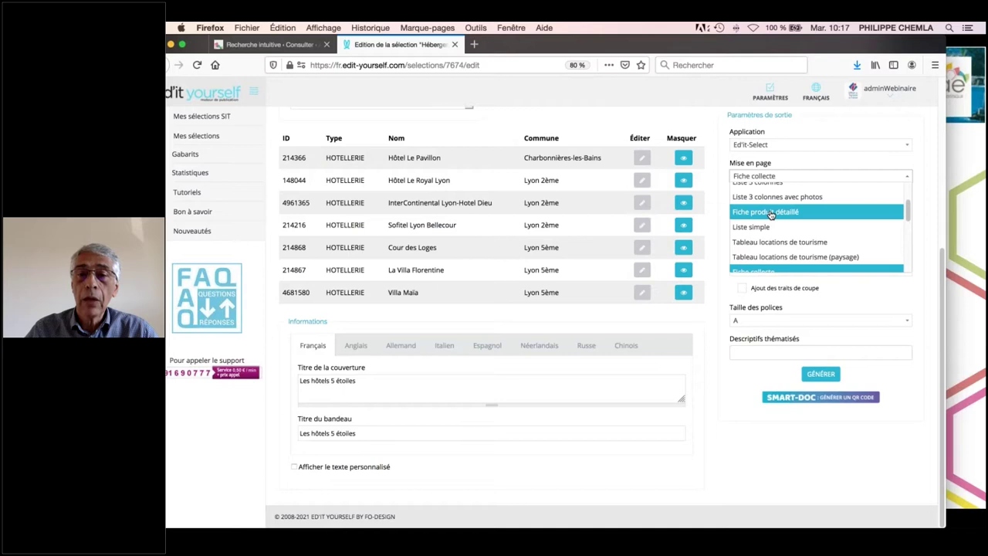
left_click(771, 214)
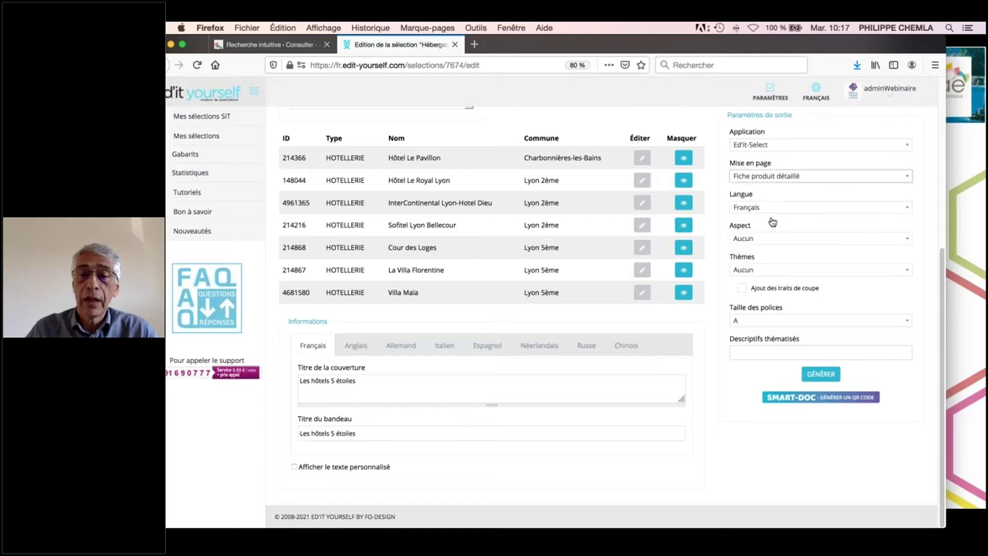
left_click(820, 374)
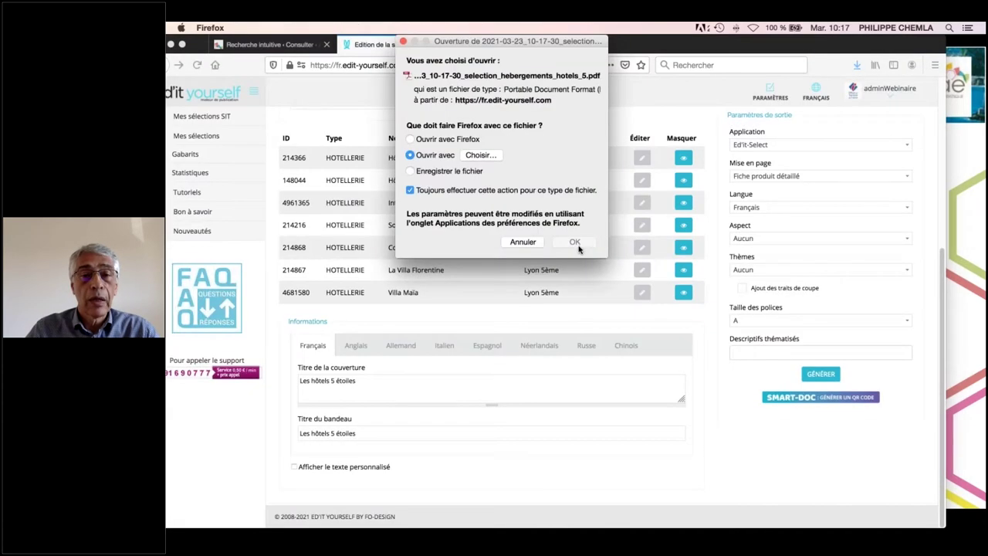
left_click(575, 242)
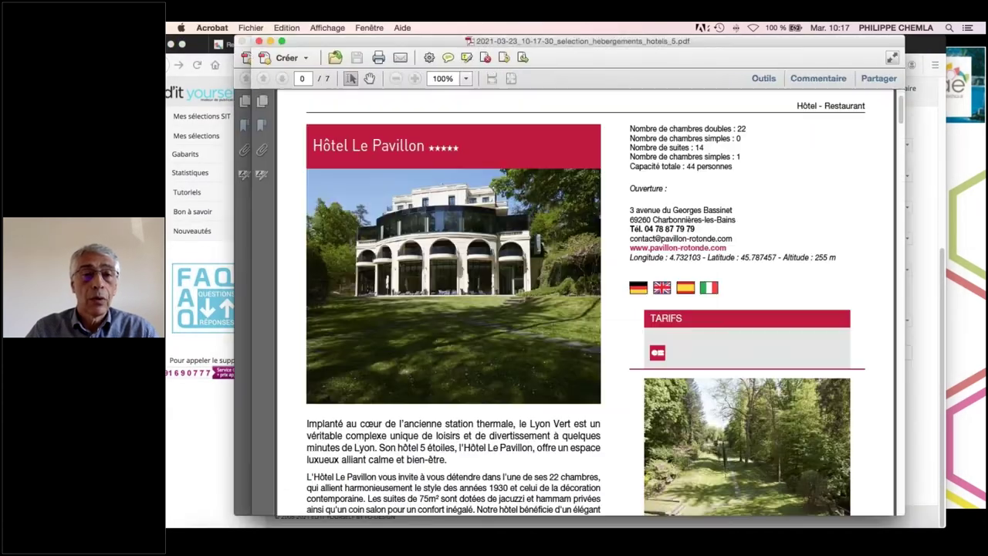
Examine Hôtel Le Pavillon's detailed product sheet, covering the full-page layout, description, amenities and meeting-room table.
scroll(551, 155, "down", 5)
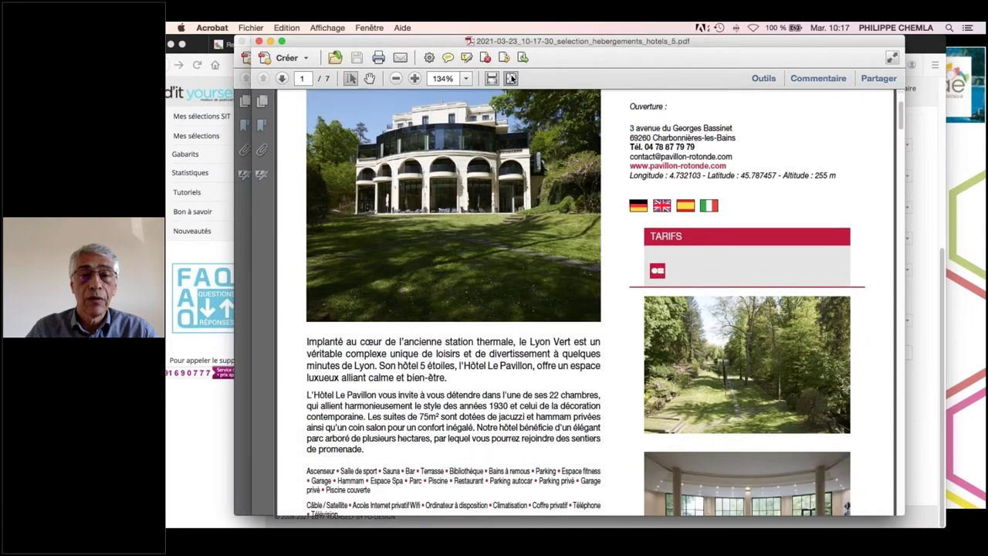
left_click(511, 78)
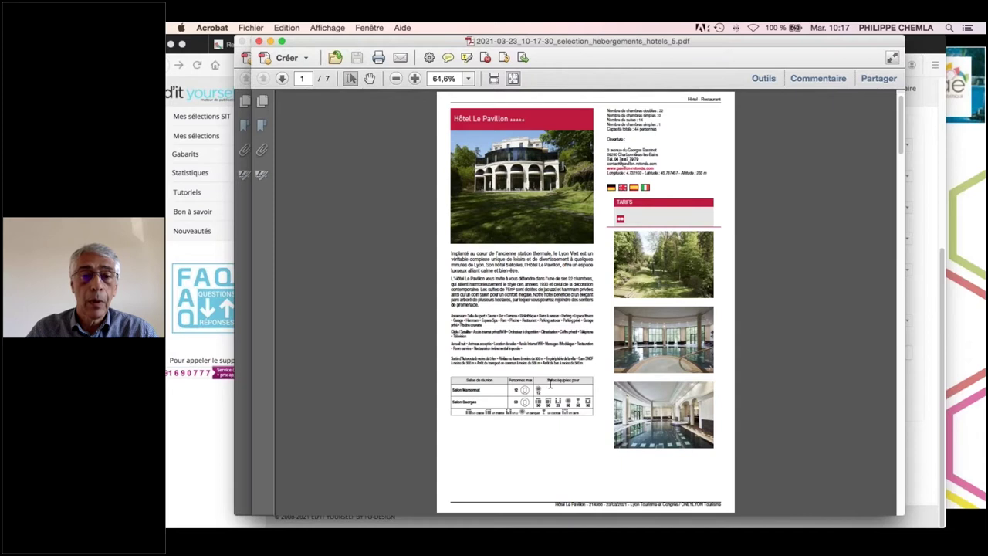
left_click(494, 78)
scroll(484, 226, "down", 5)
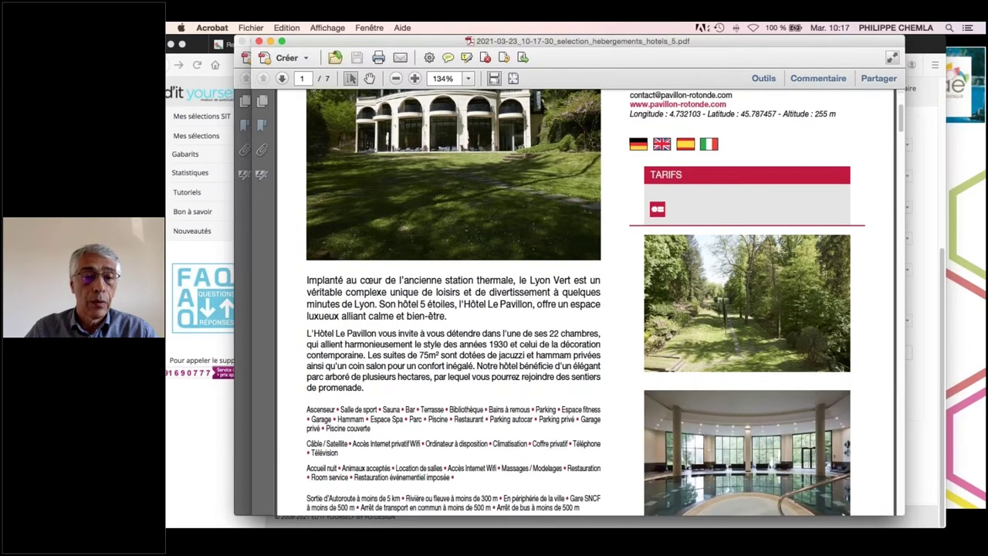
left_click_drag(384, 262, 417, 287)
left_click_drag(347, 315, 406, 337)
scroll(304, 305, "down", 3)
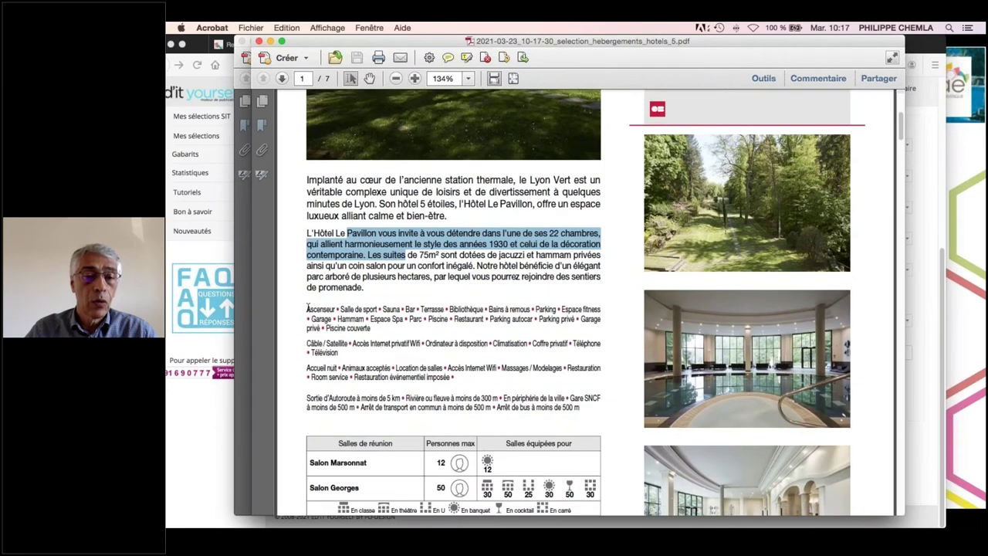
left_click_drag(307, 309, 376, 321)
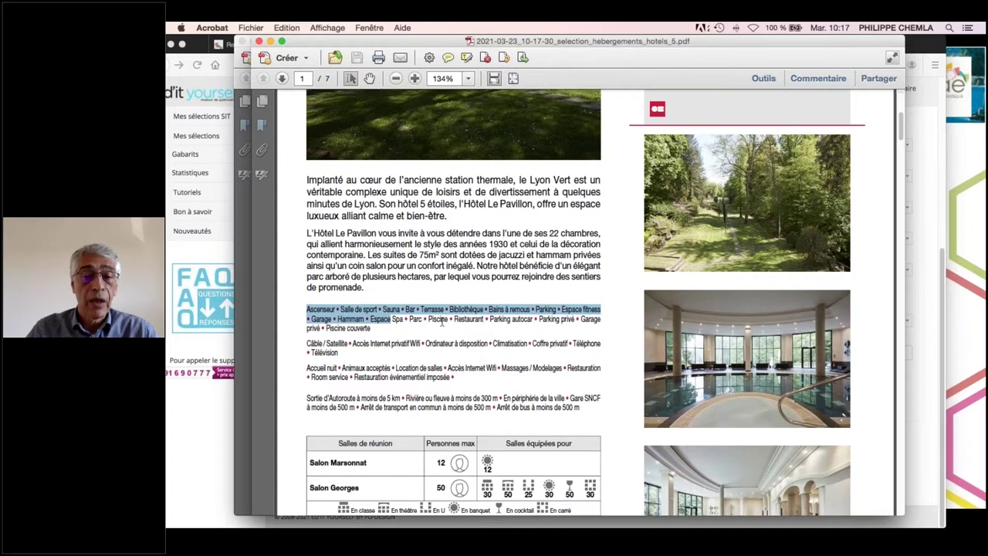
scroll(442, 323, "down", 2)
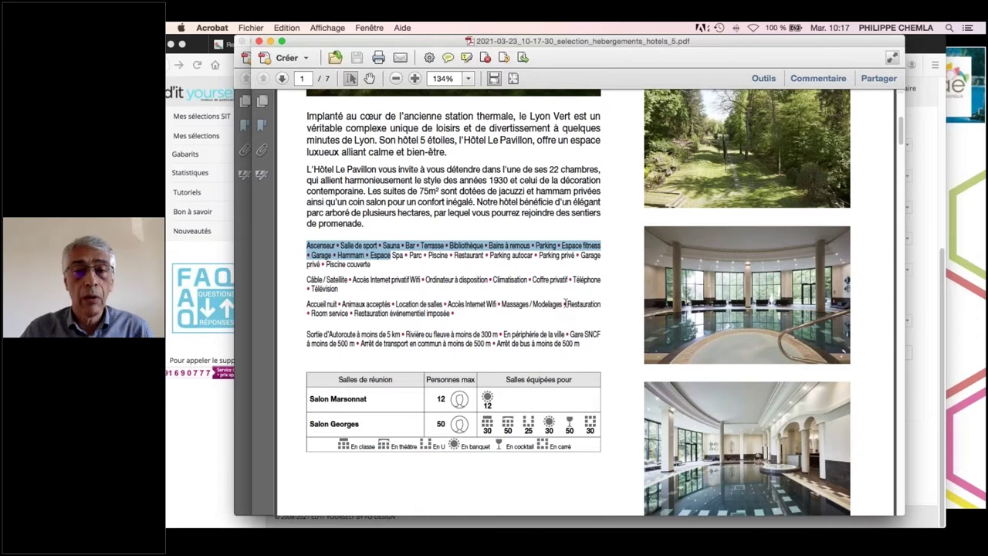
Fit the whole product sheet page in a narrower PDF window and return to the selection in Firefox.
left_click(514, 79)
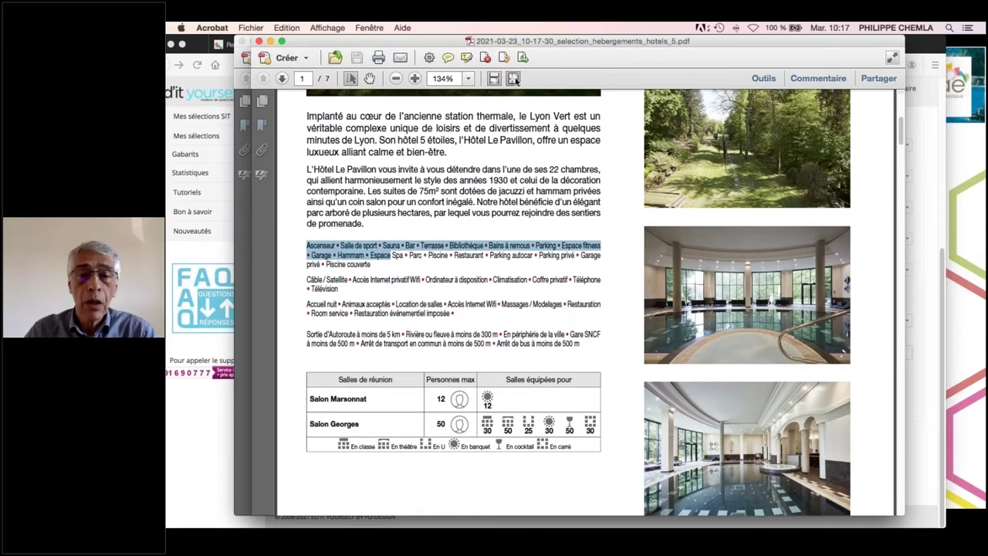
left_click_drag(900, 511, 695, 528)
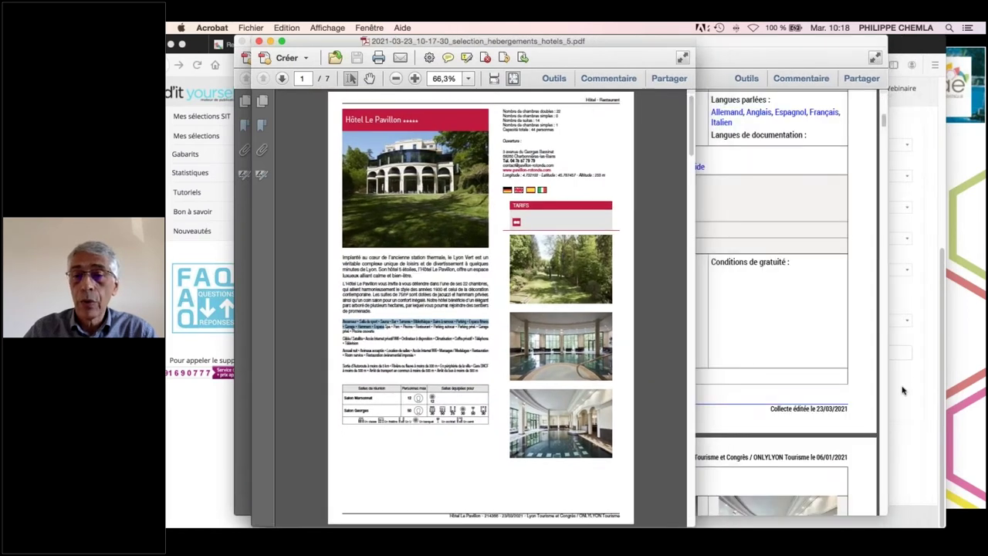
left_click(902, 389)
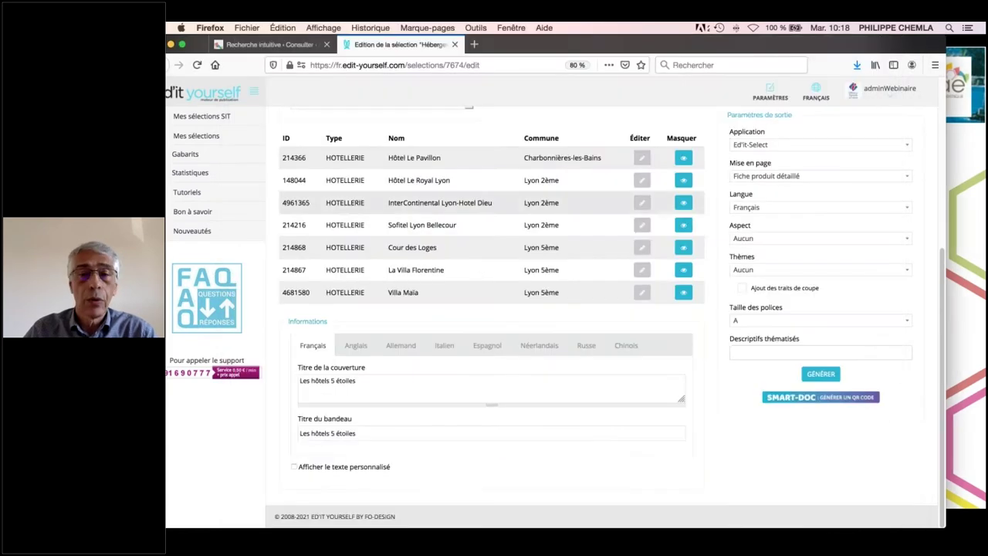
Set the aspect to "Tourisme d'affaires" and generate and open the detailed product sheet PDF in Acrobat.
left_click(757, 240)
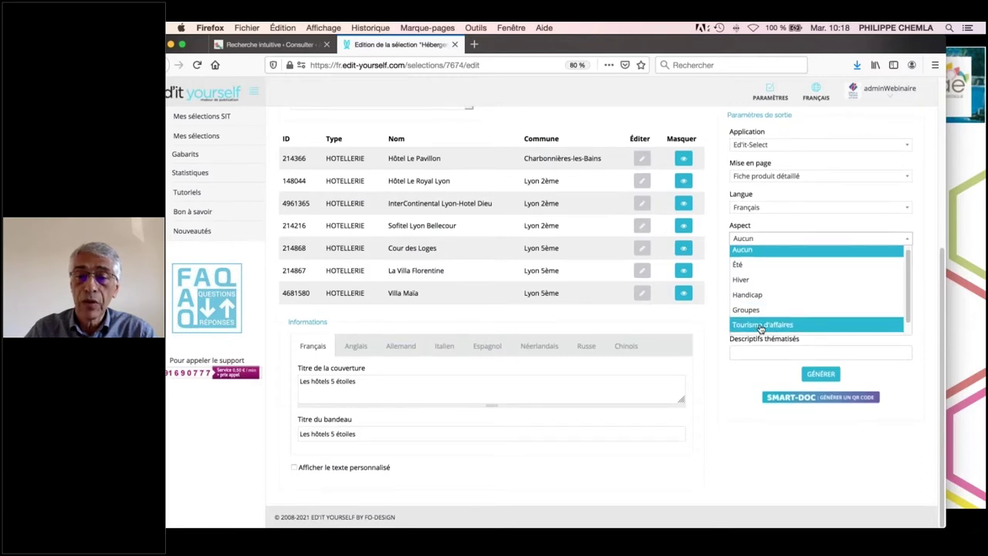
left_click(761, 325)
left_click(824, 375)
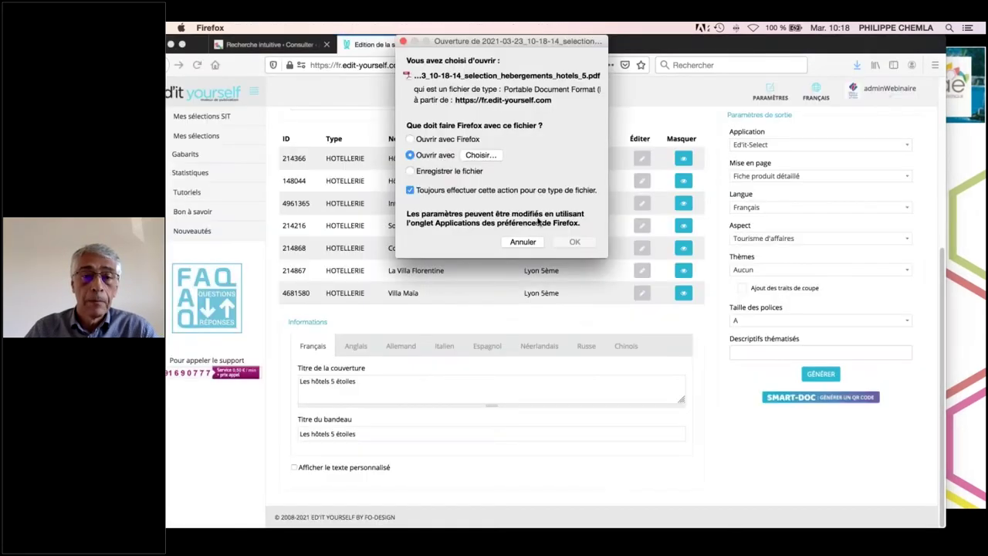
left_click(575, 242)
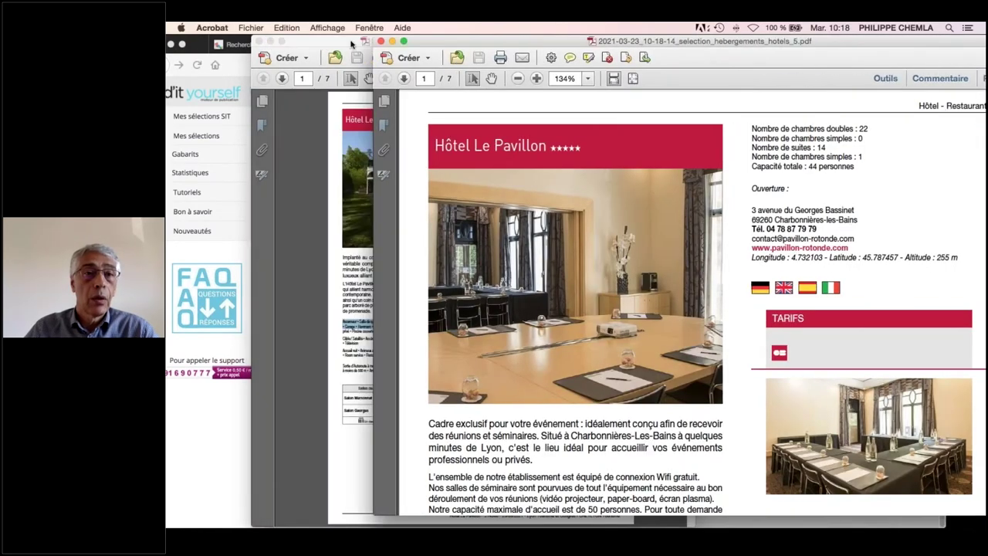
Arrange the two Hôtel Le Pavillon product sheet PDFs side by side with their full pages fitted, and compare them.
left_click(352, 44)
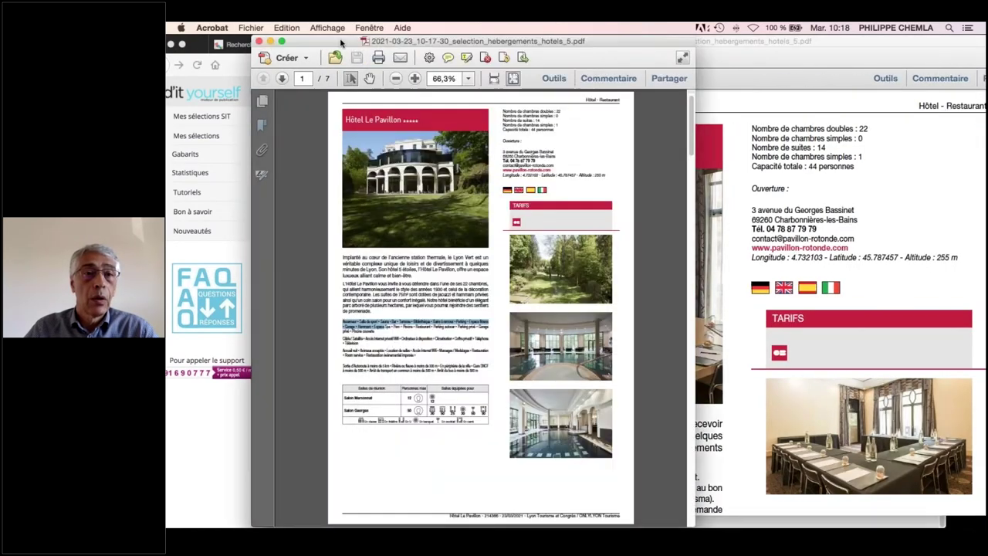
left_click_drag(320, 44, 235, 44)
left_click(698, 232)
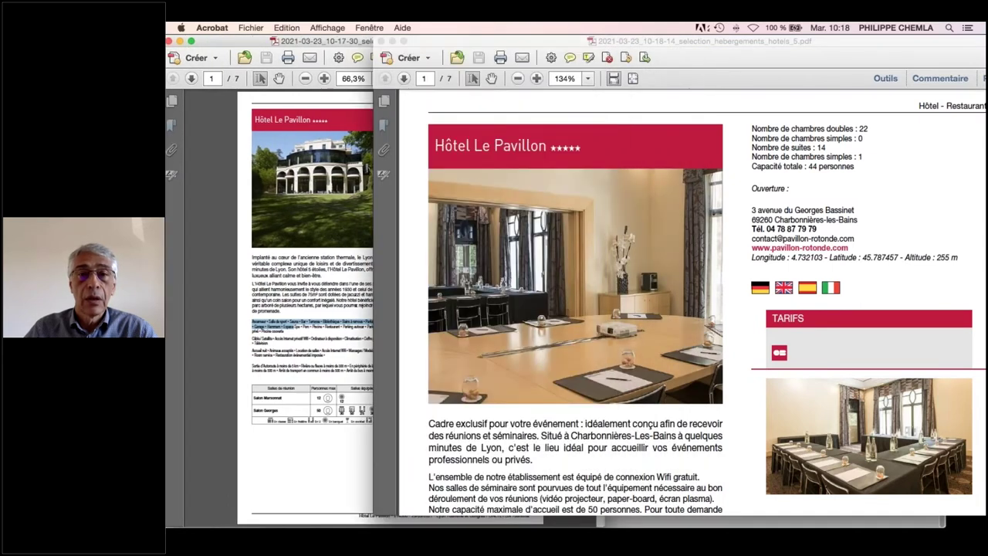
left_click(634, 78)
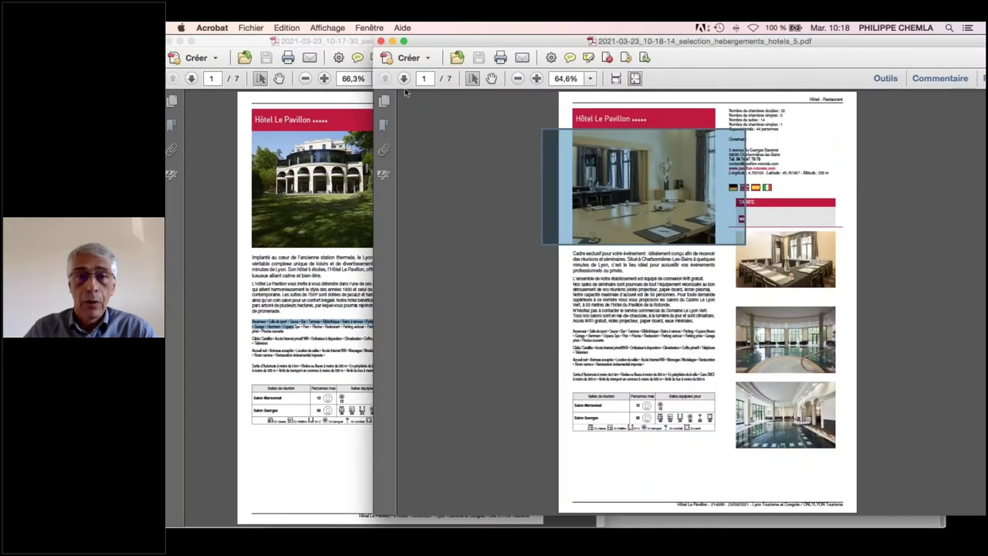
left_click_drag(421, 42, 379, 42)
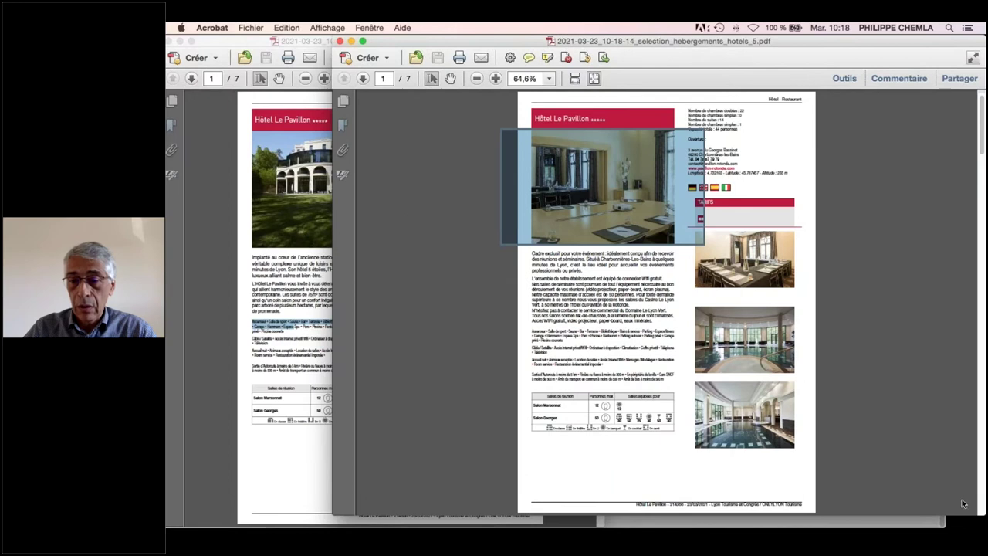
left_click_drag(982, 512, 803, 510)
left_click_drag(486, 45, 640, 45)
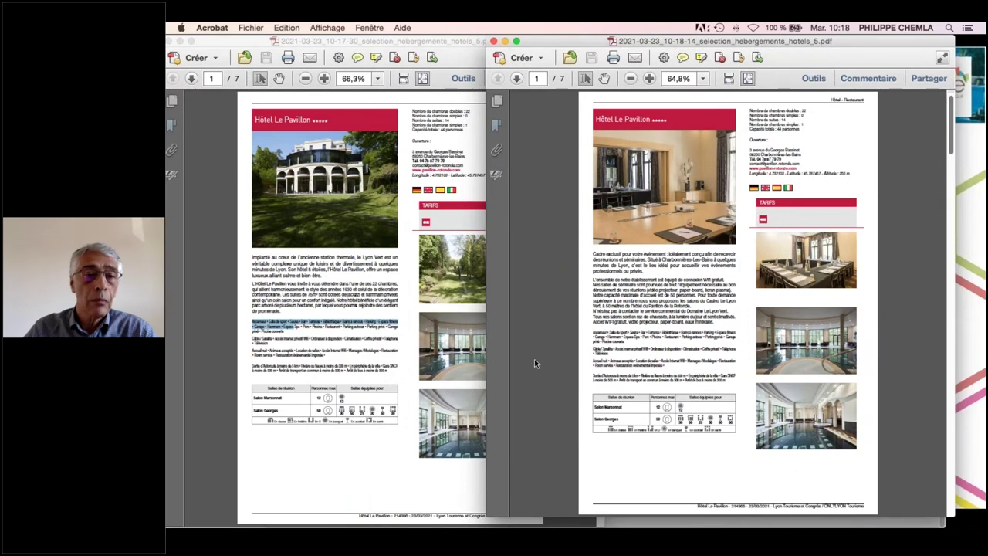
left_click(334, 279)
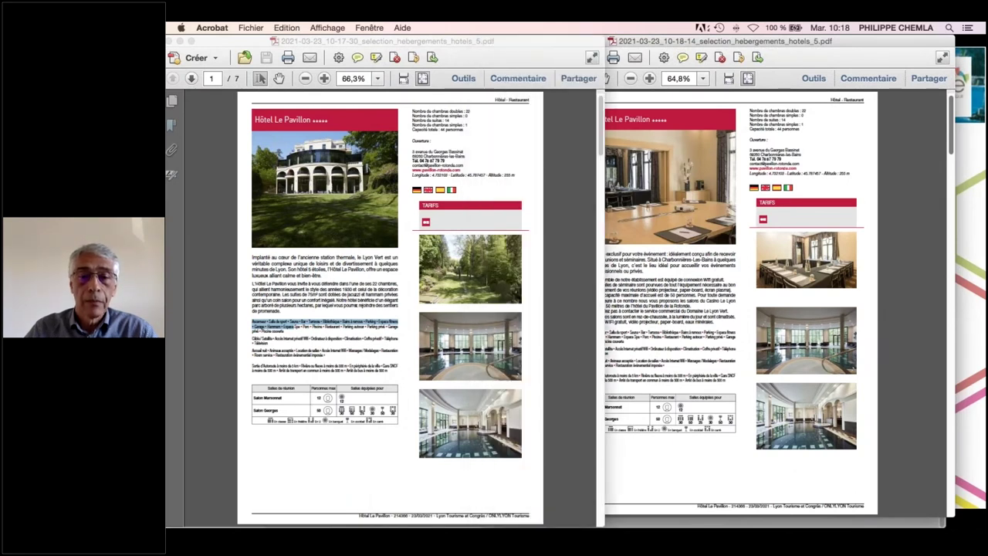
left_click(602, 345)
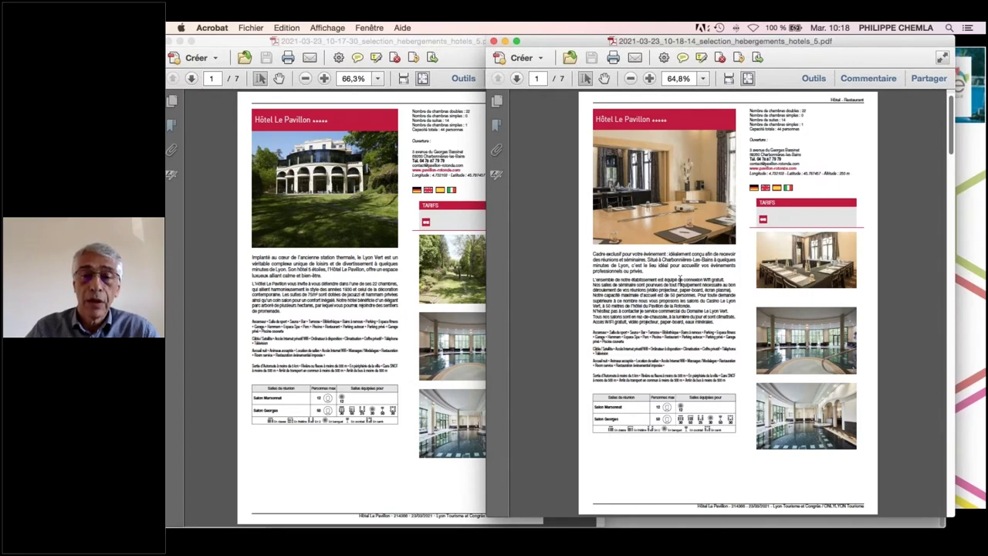
Compare La Villa Florentine's product sheet on page 6 of both PDFs and close the business tourism version.
scroll(679, 280, "down", 6)
scroll(670, 279, "down", 3)
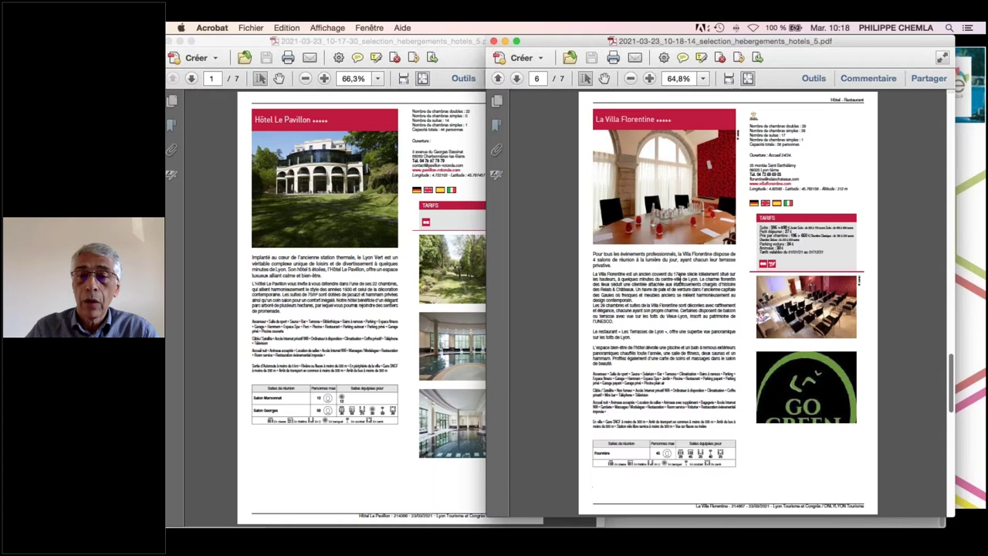
left_click(730, 78)
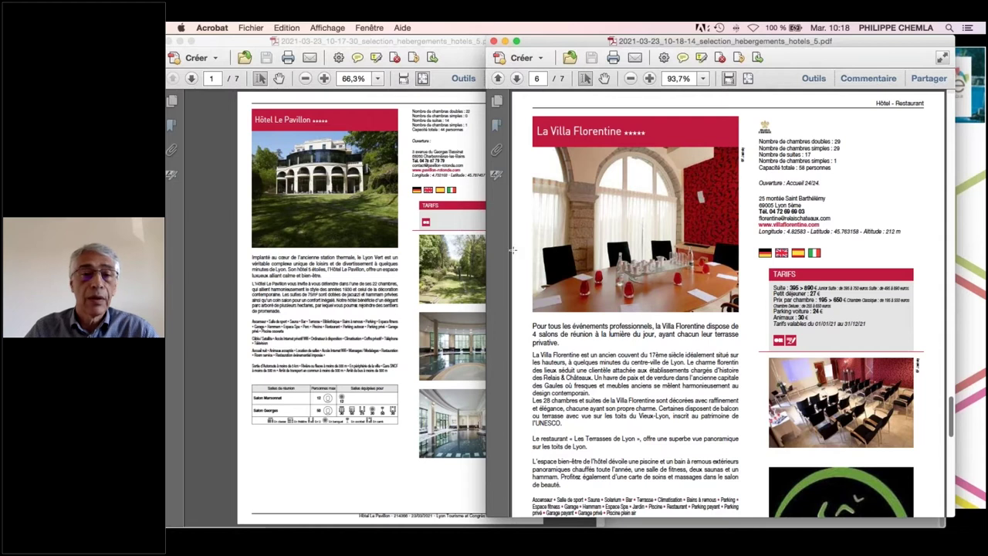
left_click(211, 78)
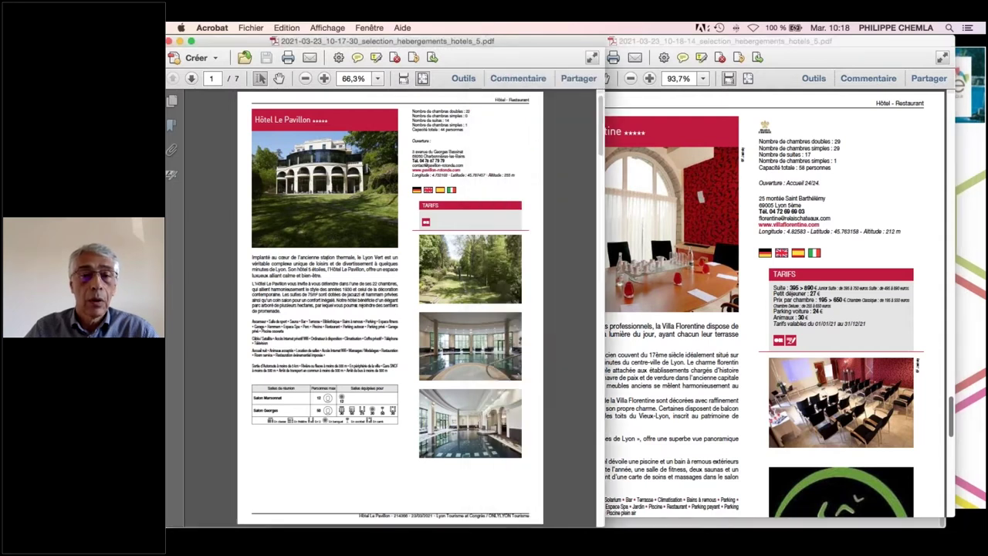
type("6")
key("Return")
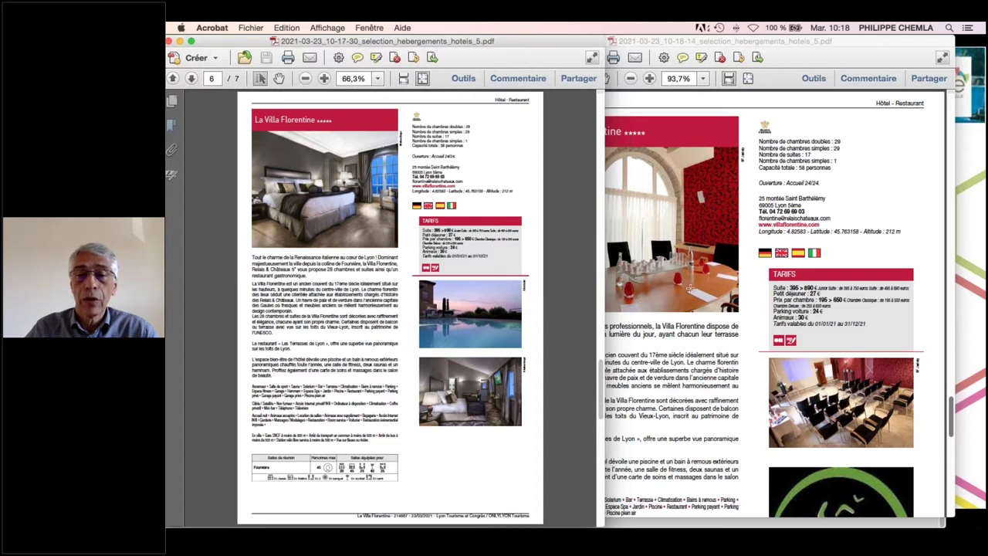
left_click(690, 288)
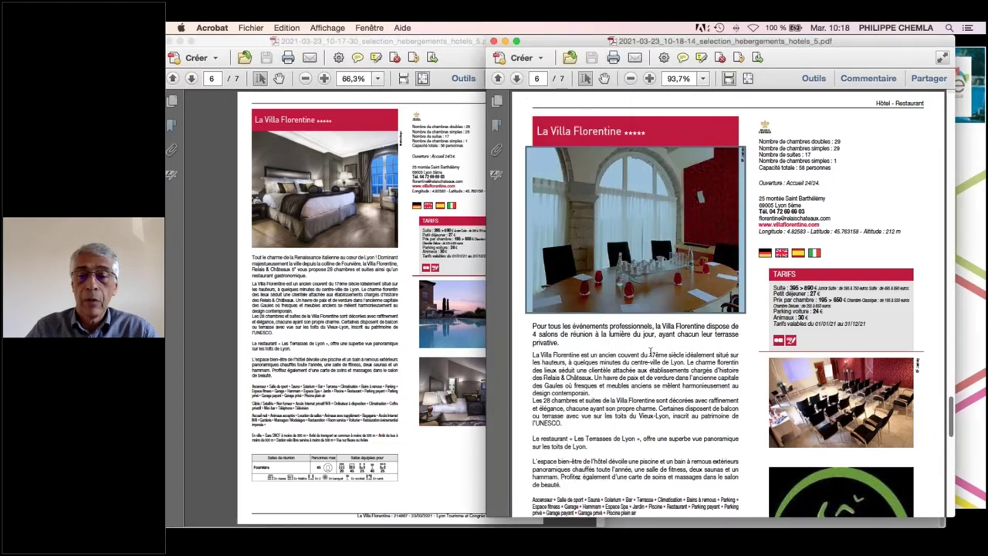
scroll(650, 351, "down", 5)
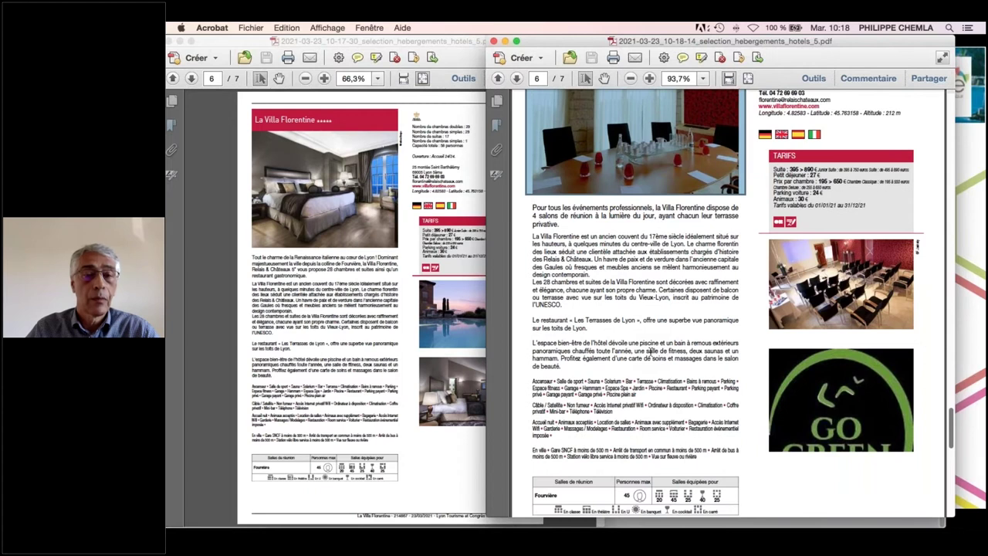
left_click(494, 42)
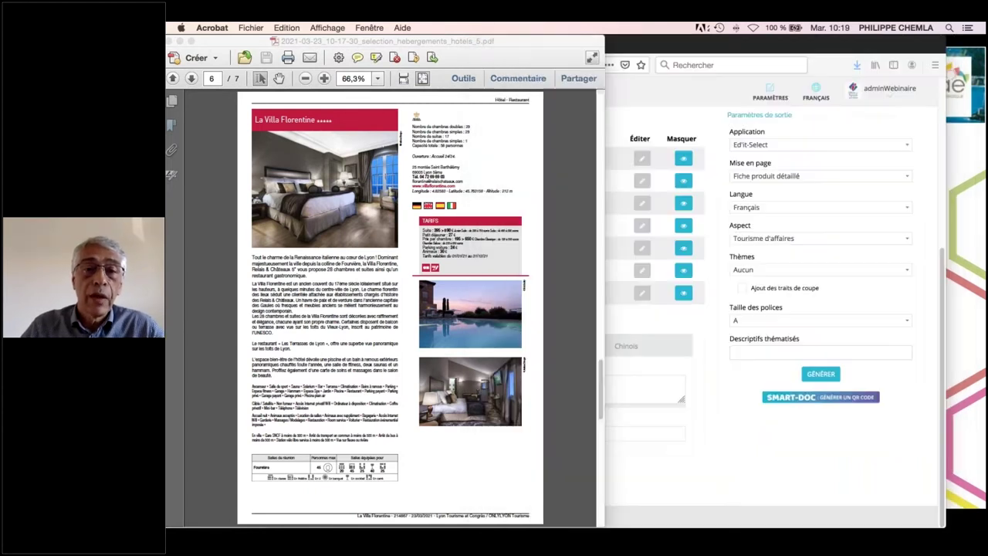
Back in Firefox, set the language to "Anglais" and generate and open the detailed product sheet PDF in Acrobat.
left_click(722, 423)
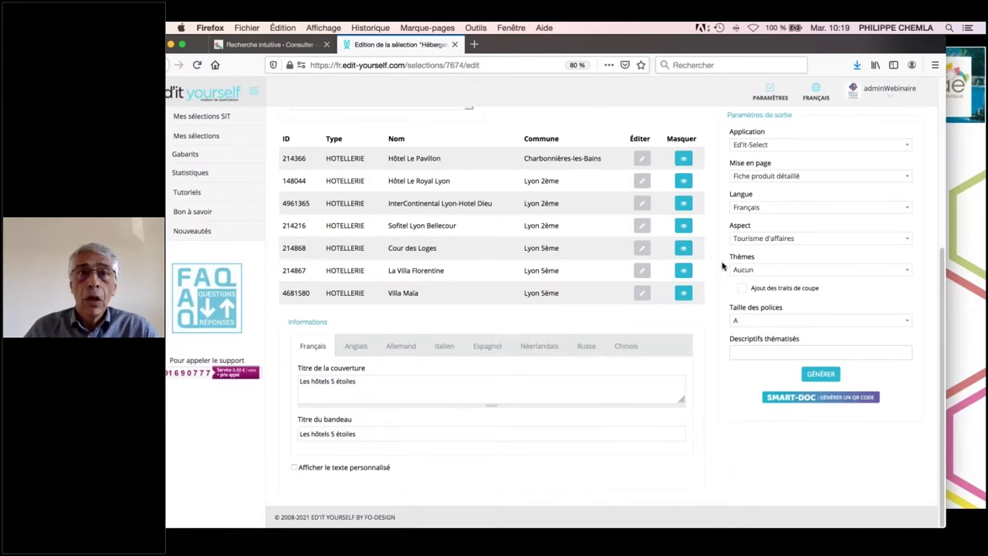
left_click(760, 209)
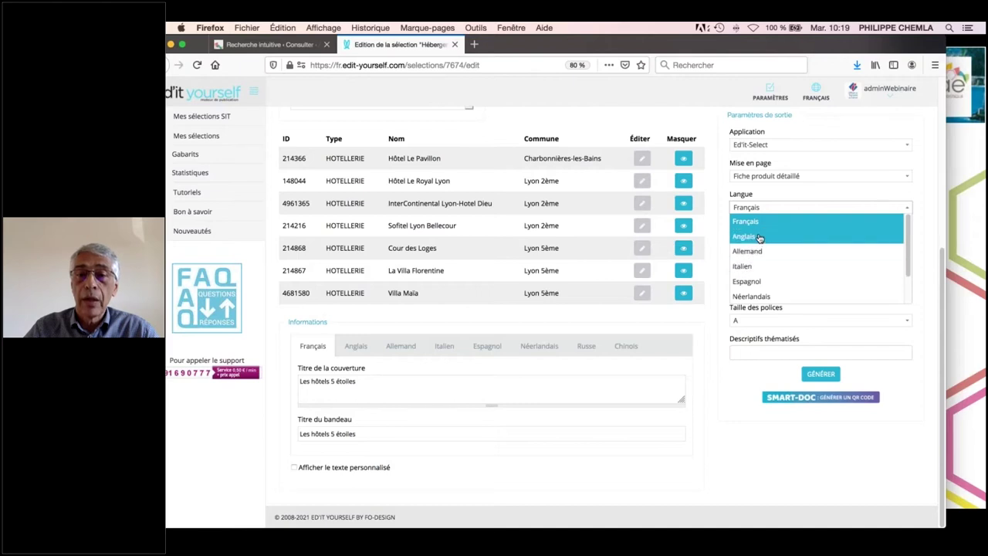
left_click(759, 238)
left_click(821, 375)
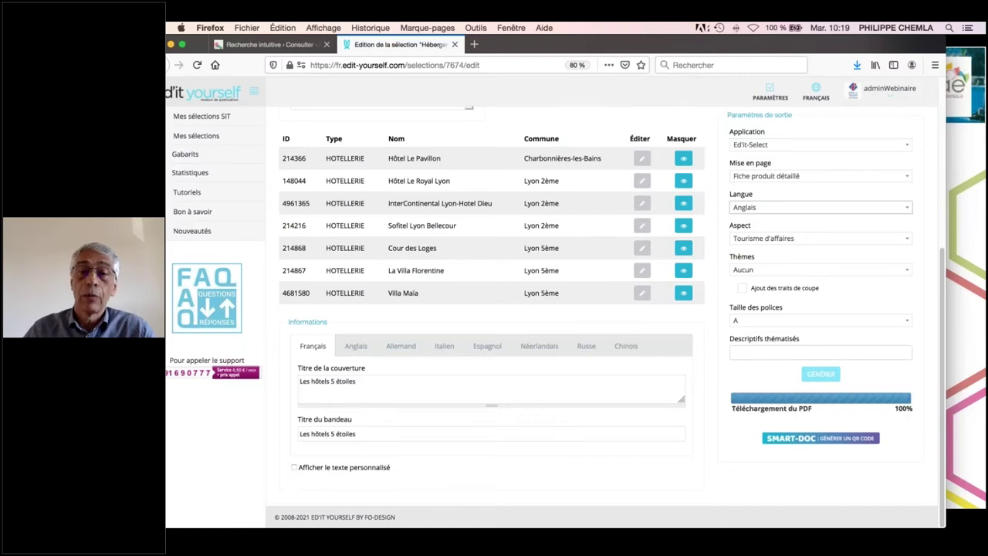
left_click(577, 243)
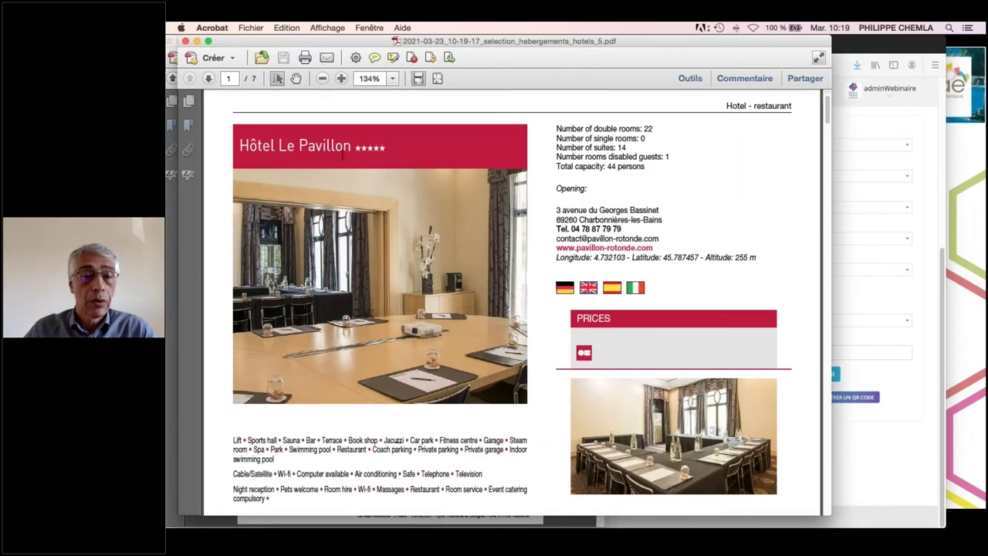
Examine the English product sheets, covering Hôtel Le Royal Lyon's description, amenities and meeting-room table.
scroll(342, 154, "down", 10)
scroll(374, 167, "down", 10)
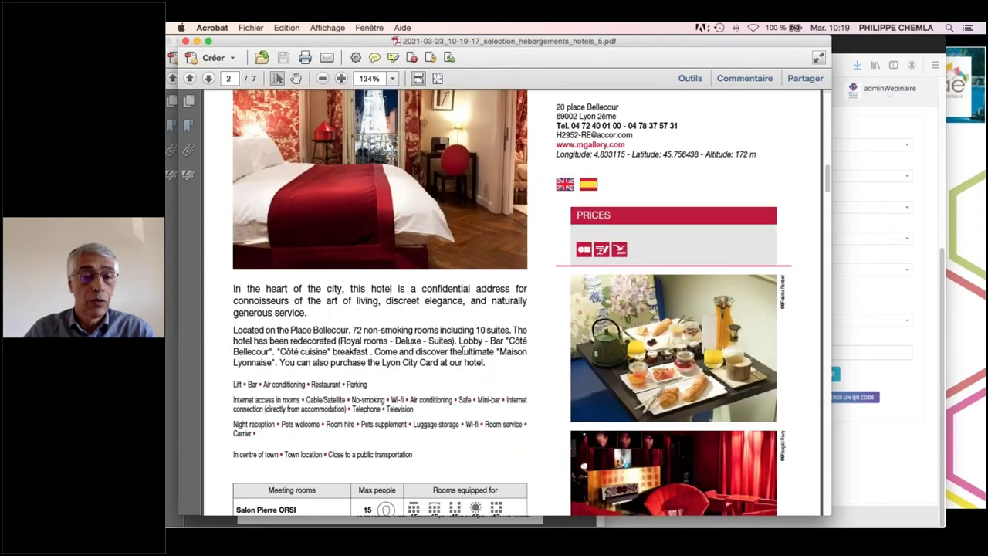
scroll(462, 350, "down", 2)
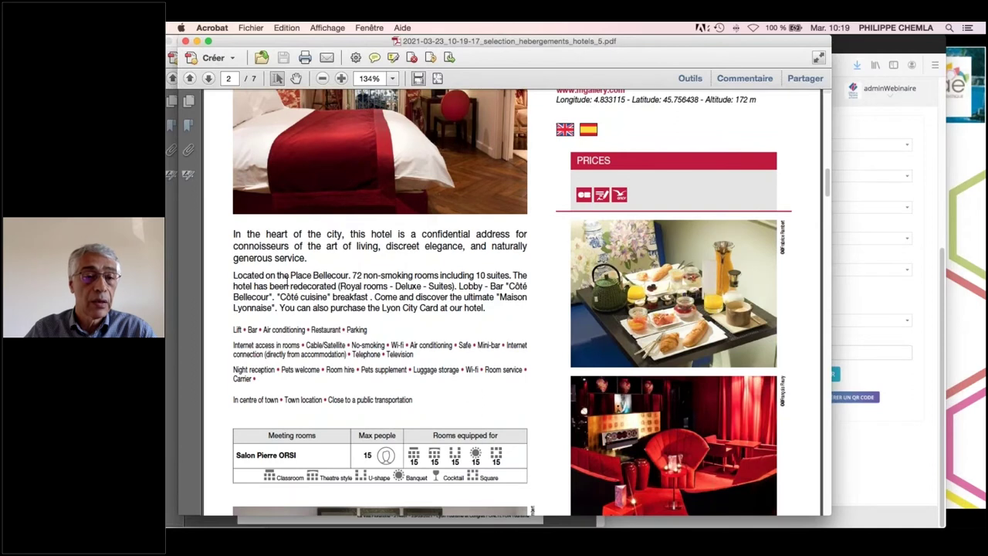
left_click_drag(266, 332, 297, 368)
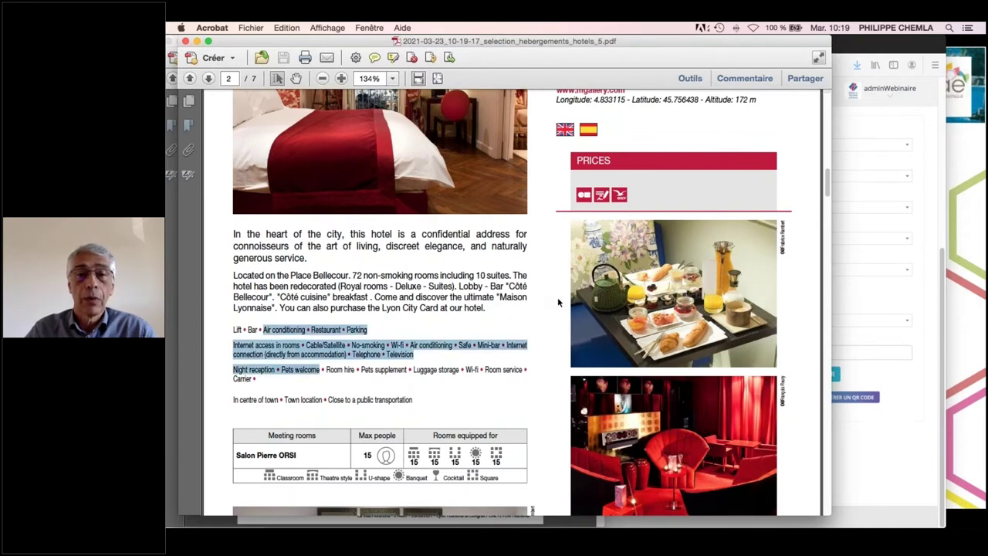
scroll(559, 302, "up", 5)
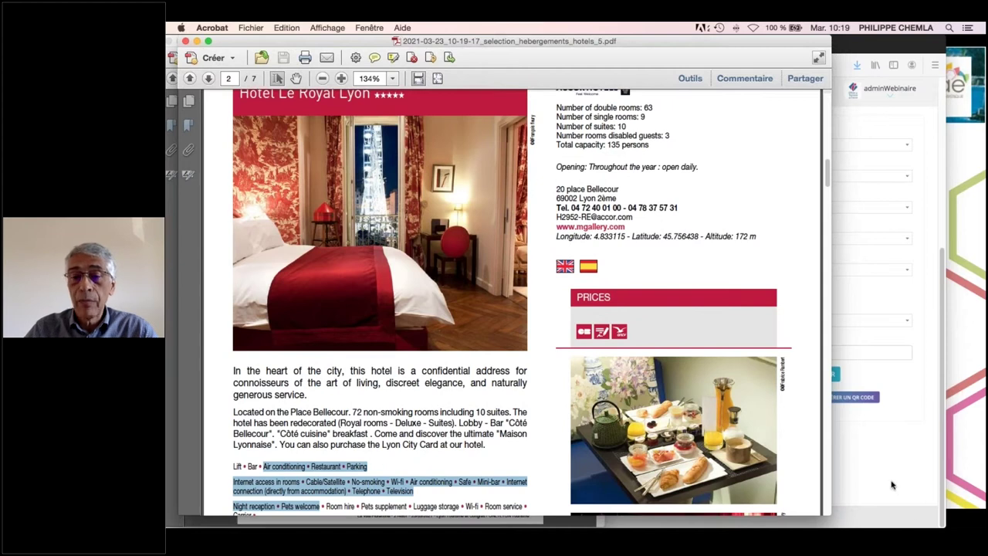
Return to Firefox and open the list of SIT selections to see their saved parameters.
left_click(891, 485)
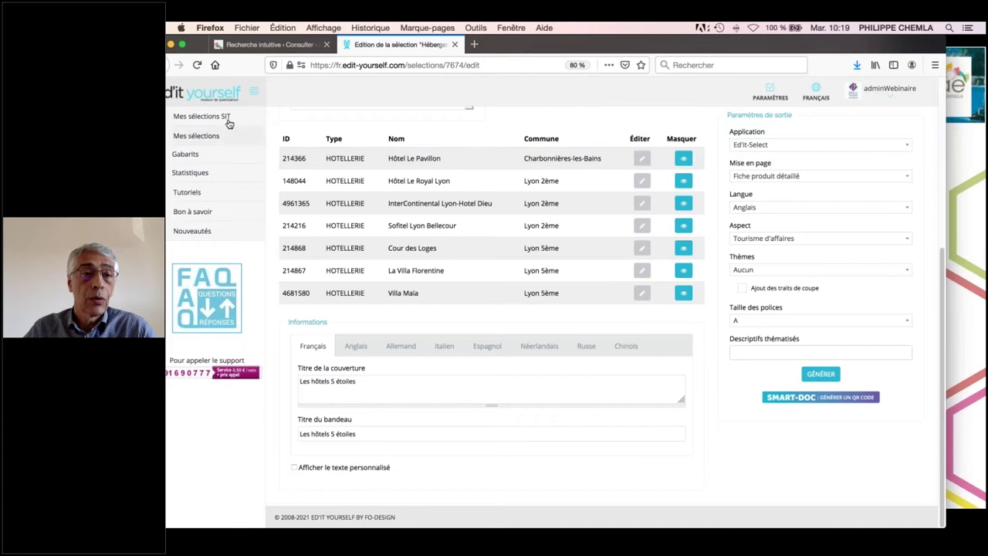
left_click(182, 116)
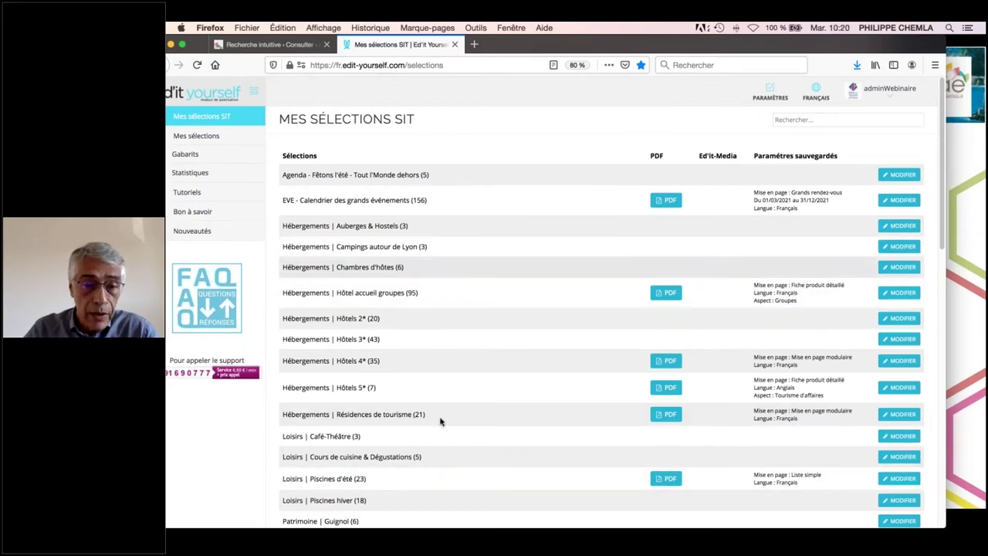
In Apidae's intuitive search, set the location to the commune Versailles (78000) and search the "Dormir" category.
left_click(275, 46)
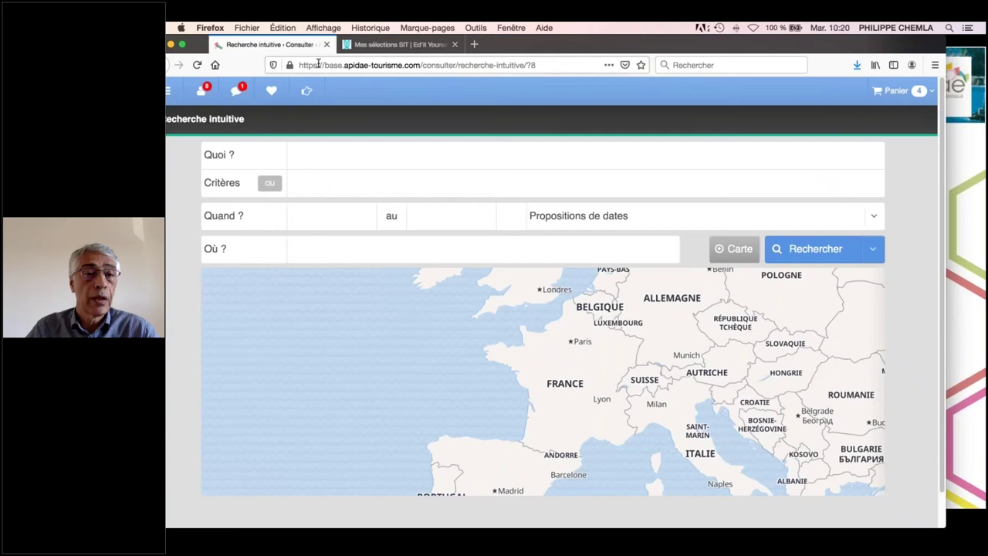
type("versaille")
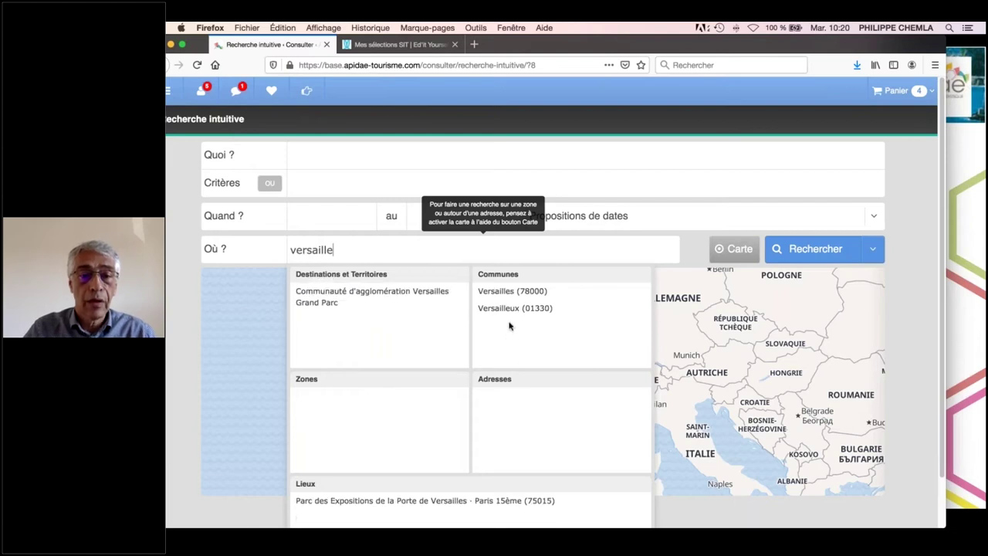
left_click(512, 291)
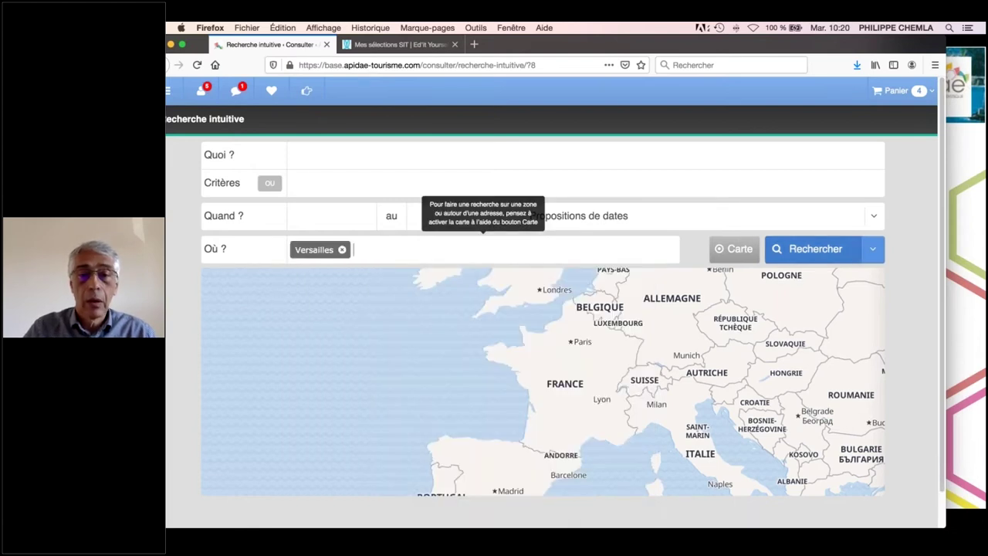
left_click(873, 257)
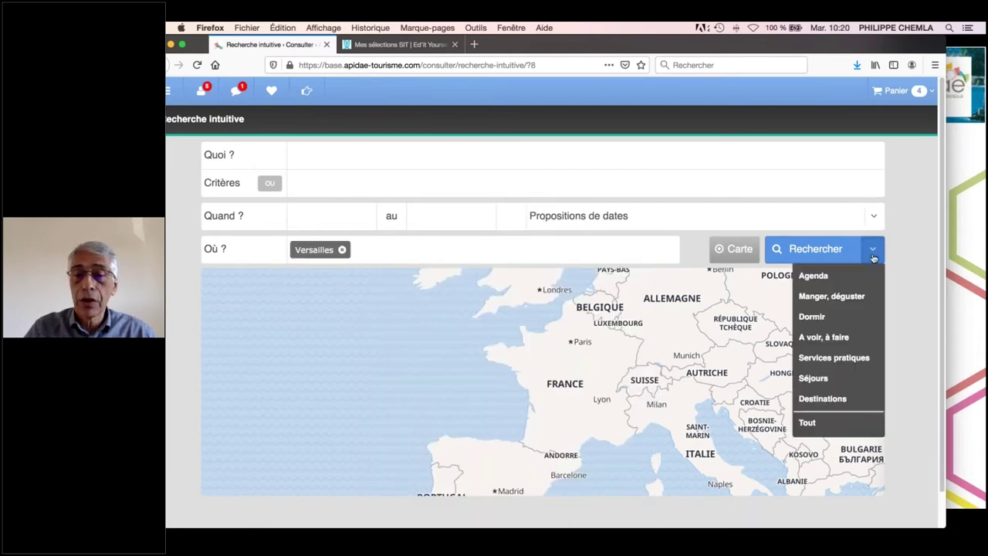
left_click(847, 324)
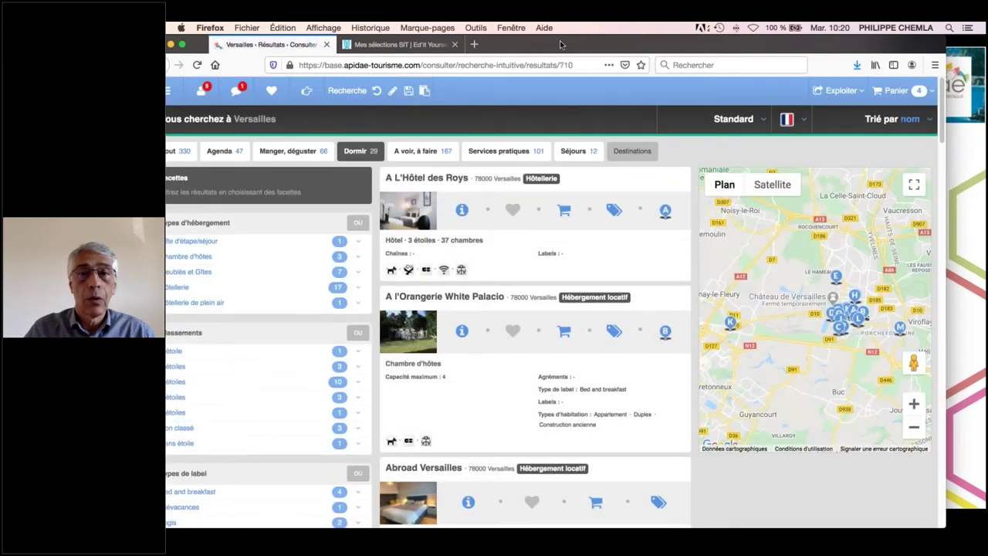
Filter the Versailles accommodation results to "Hôtellerie" with a classification of 5 étoiles or 4 étoiles.
left_click_drag(561, 40, 596, 40)
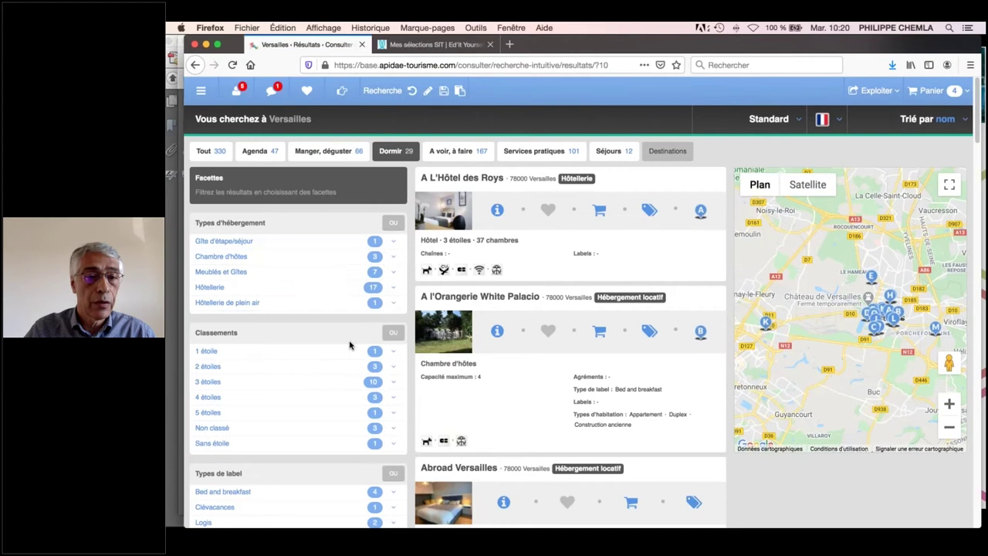
left_click(301, 290)
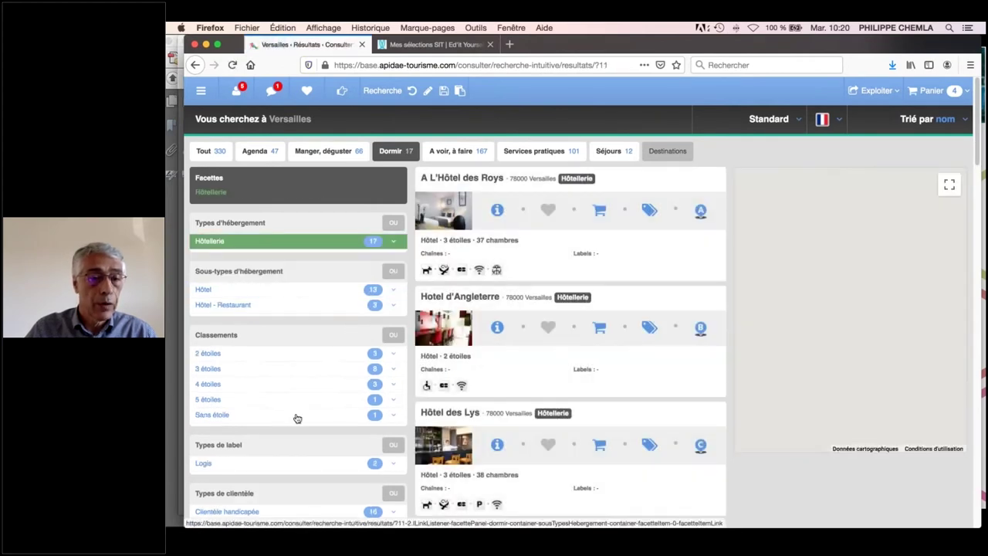
left_click(291, 404)
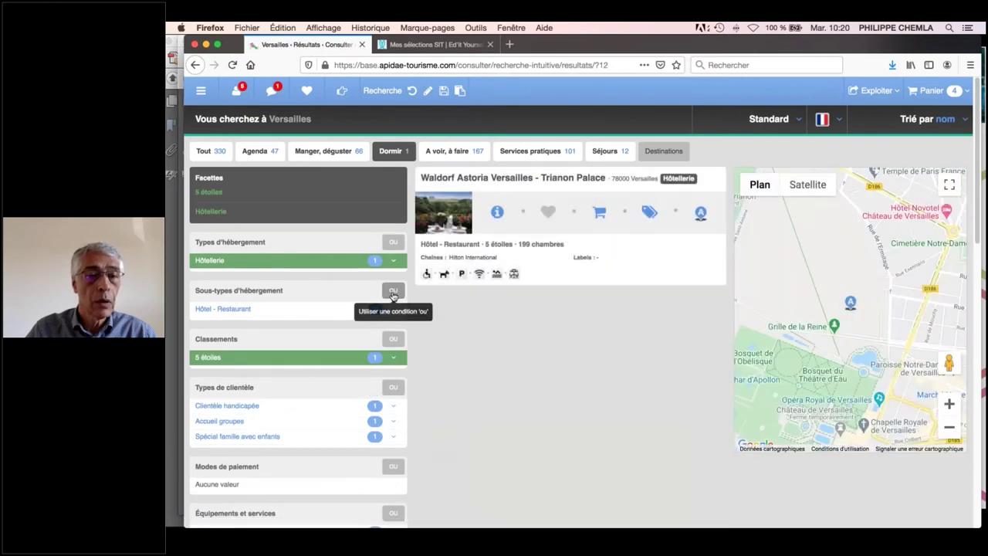
left_click(392, 339)
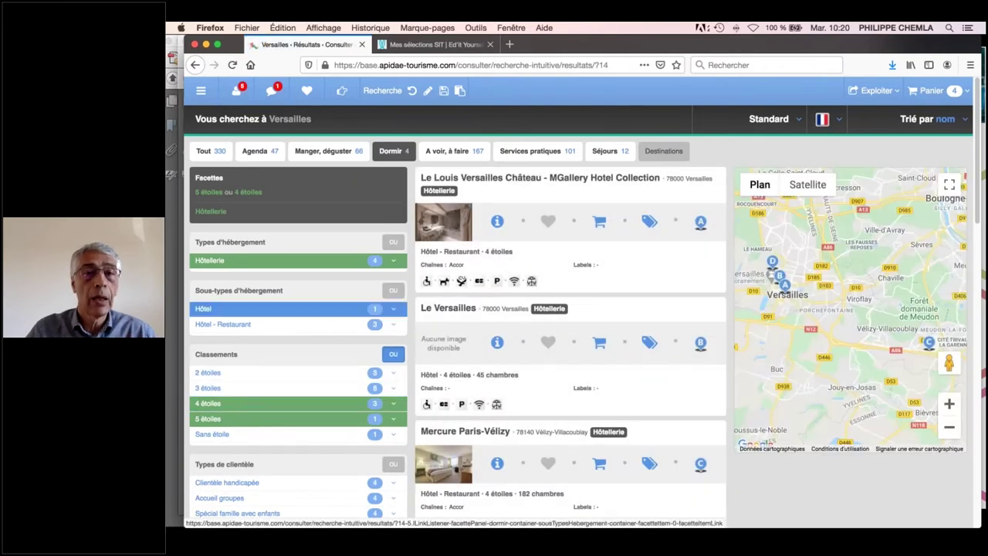
Copy the filtered Apidae search and open the "Mes sélections" list in Ed'it Yourself.
left_click(458, 91)
left_click(432, 44)
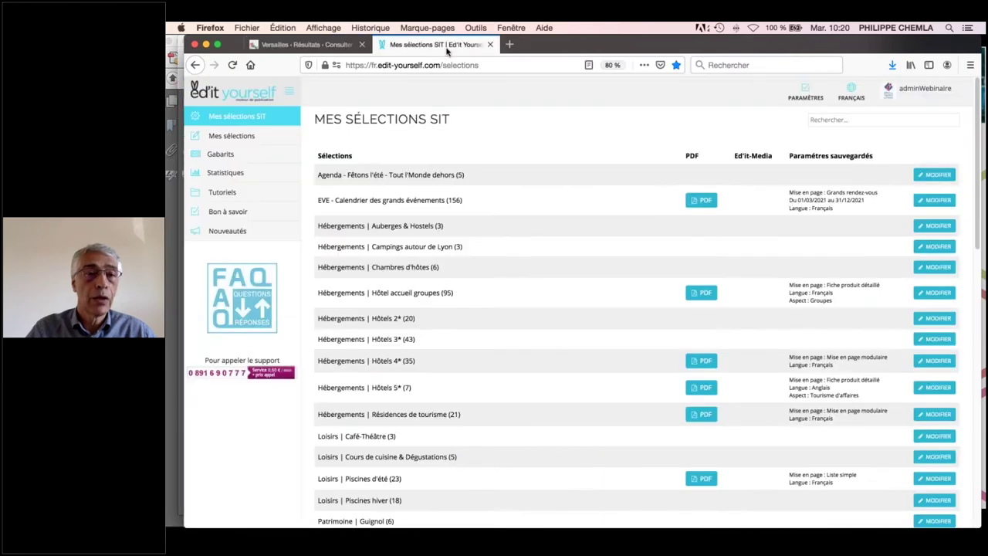
left_click(235, 138)
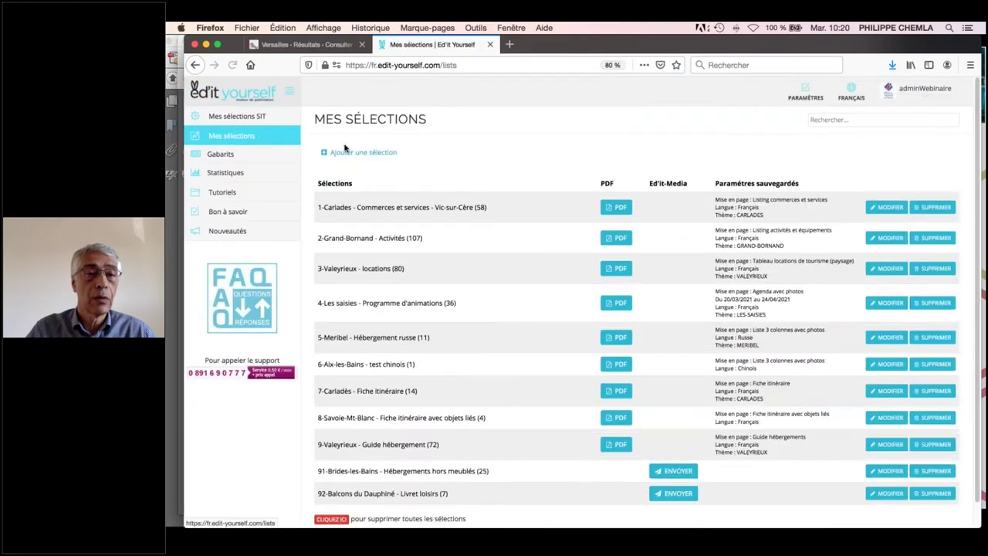
Start a new selection and add the tourist objects from the identifiers copied out of Apidae.
left_click(349, 154)
left_click(383, 217)
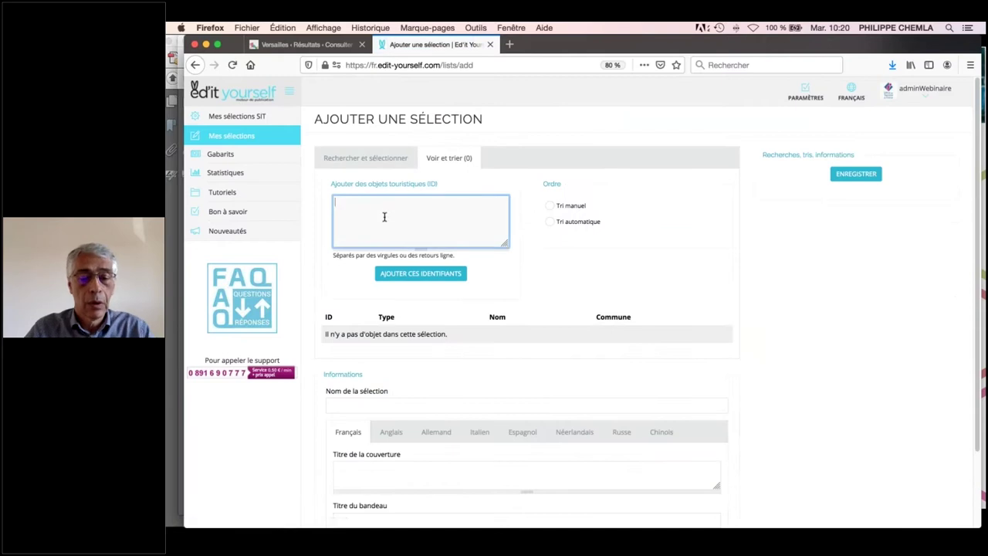
key("cmd+v")
left_click(414, 275)
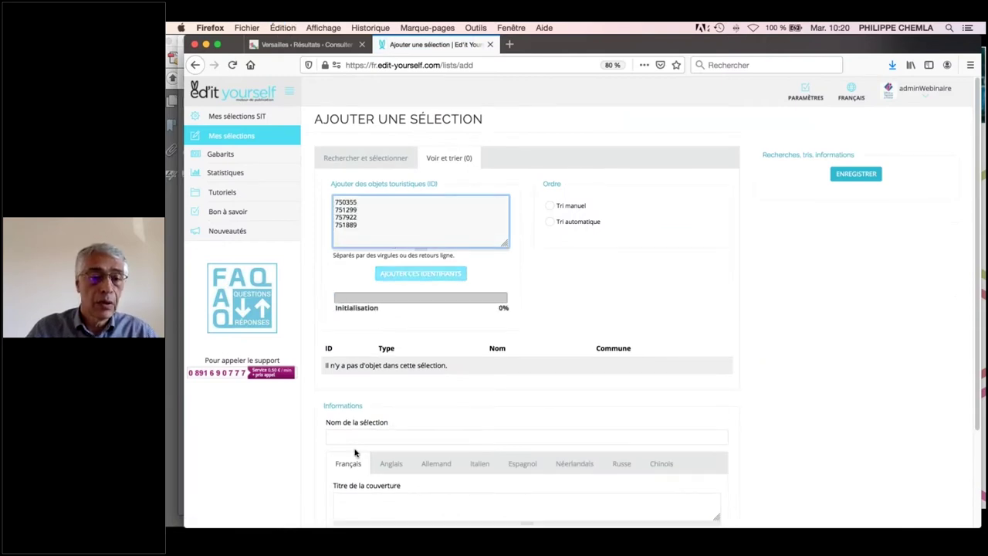
Name the selection "Versailles hôtels" and save it.
left_click(355, 439)
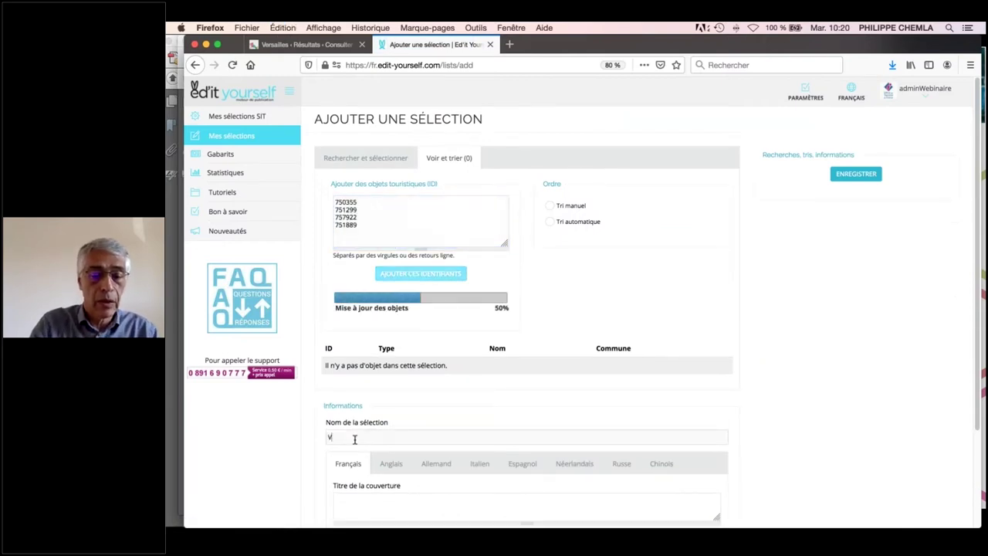
type("Versailles Ch")
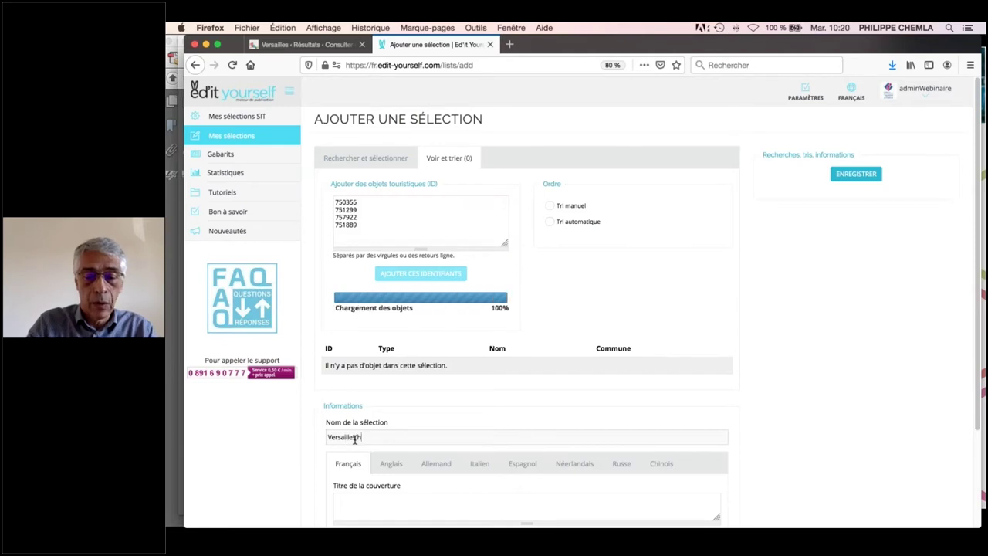
type("tels")
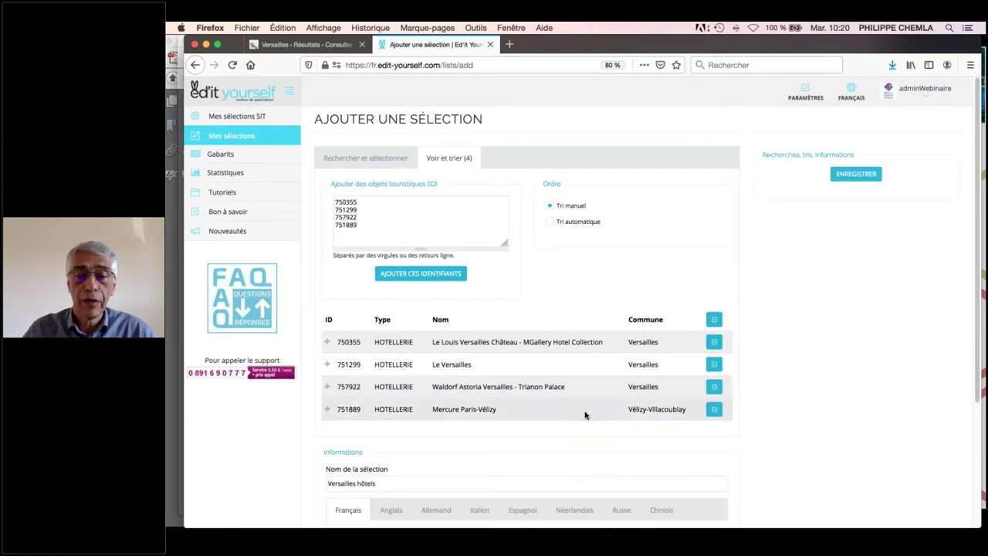
left_click(853, 177)
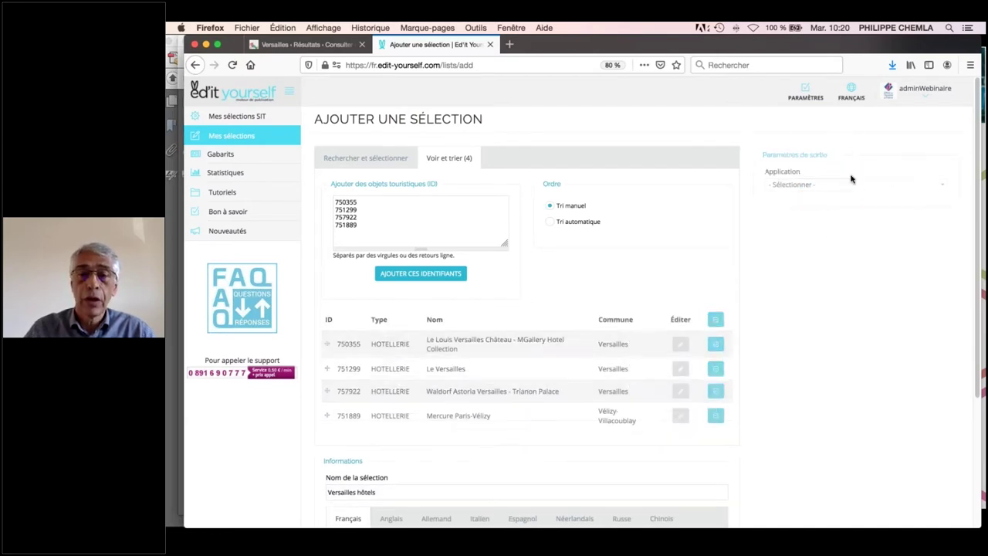
Set the output application to Ed'it-Select with the "Fiche produit détaillé" layout, then generate and open the PDF.
left_click(797, 186)
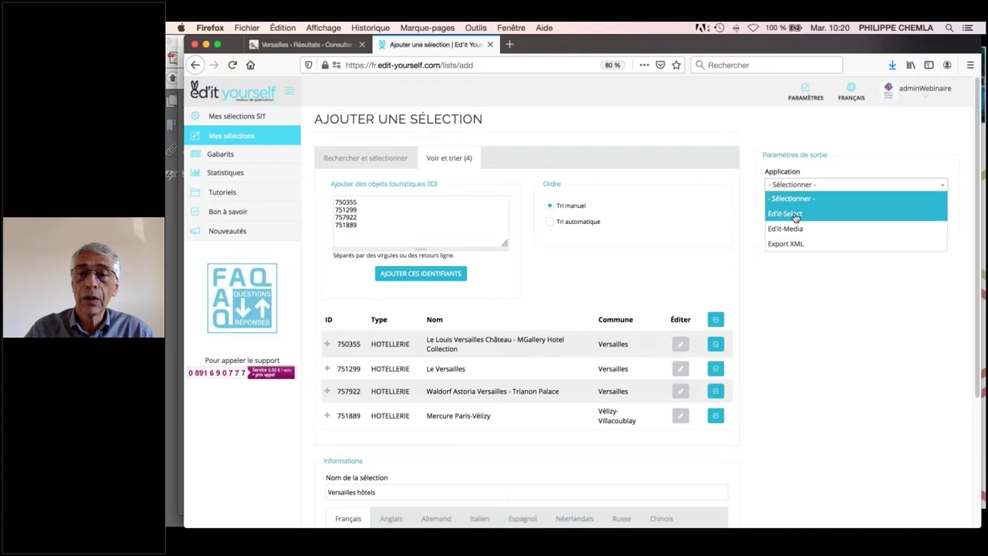
left_click(797, 214)
left_click(797, 216)
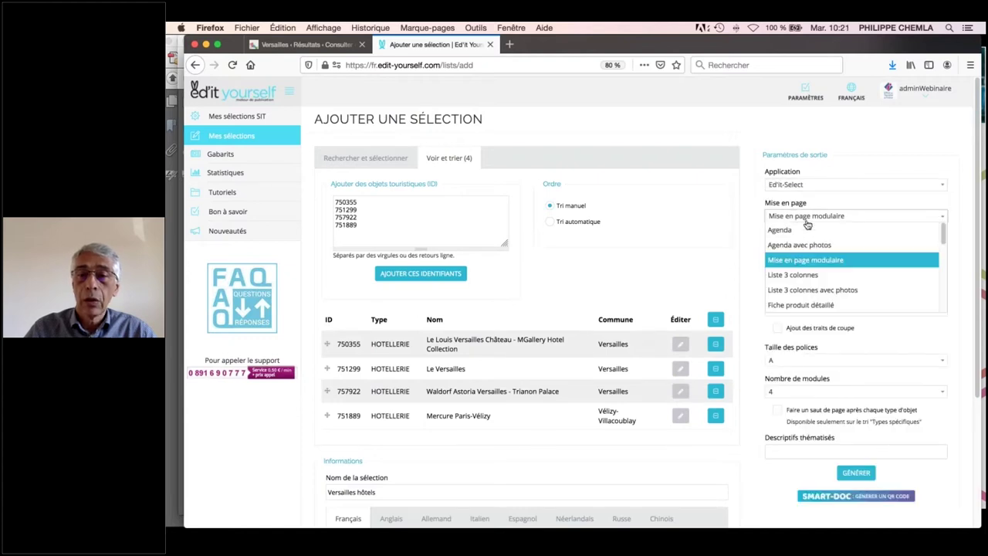
left_click(806, 305)
left_click(853, 416)
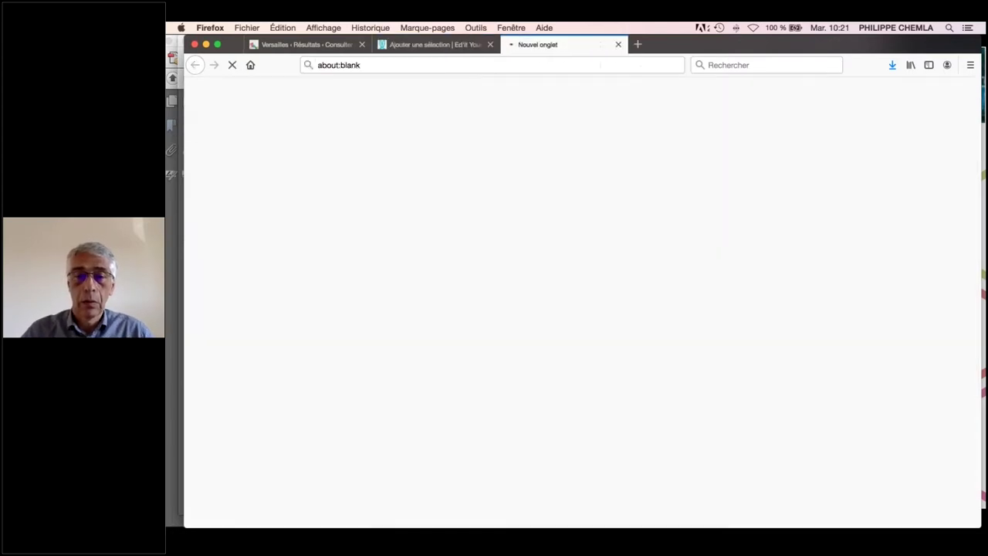
left_click(610, 243)
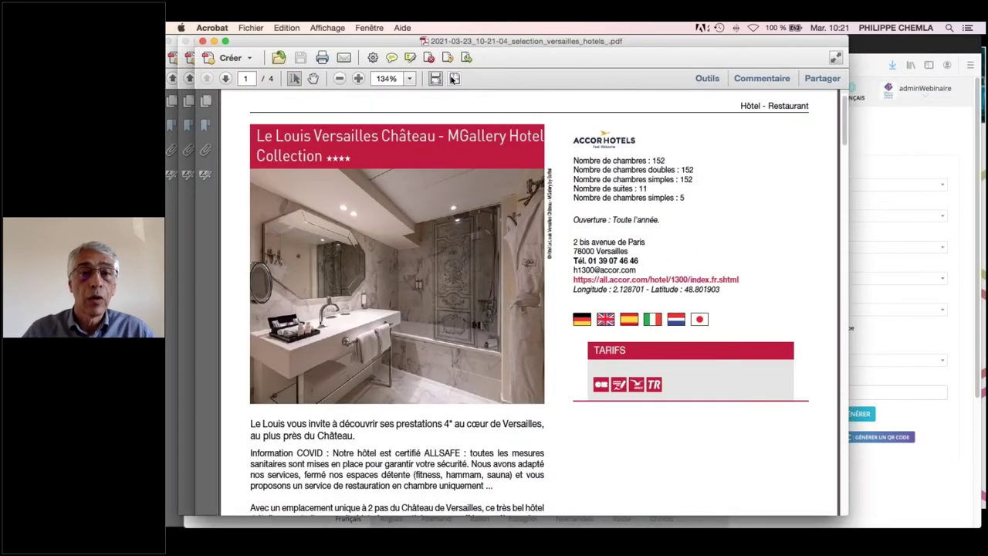
Examine the generated hotel sheets in full-page view, then read page 3 on the Waldorf Astoria Versailles up close.
left_click(456, 79)
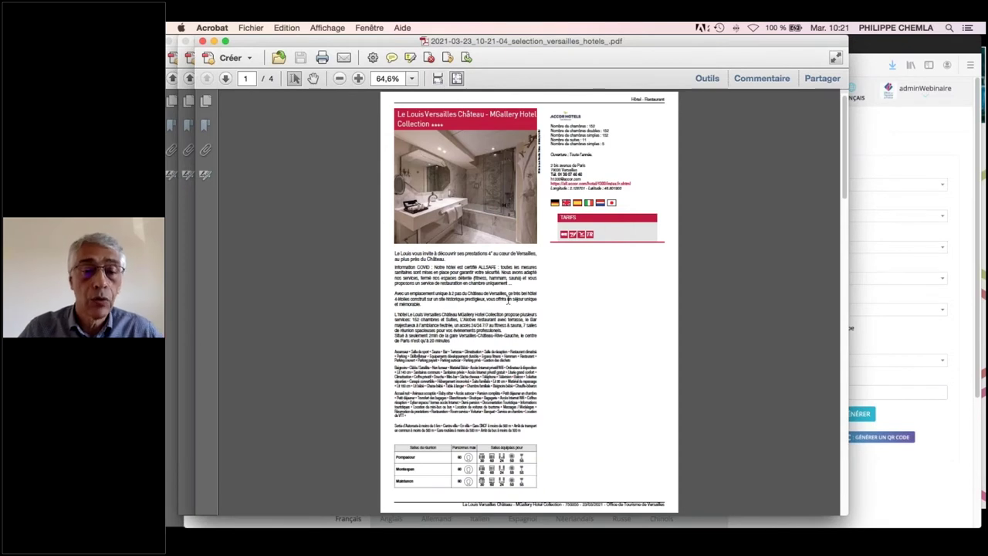
left_click(226, 78)
left_click(226, 78)
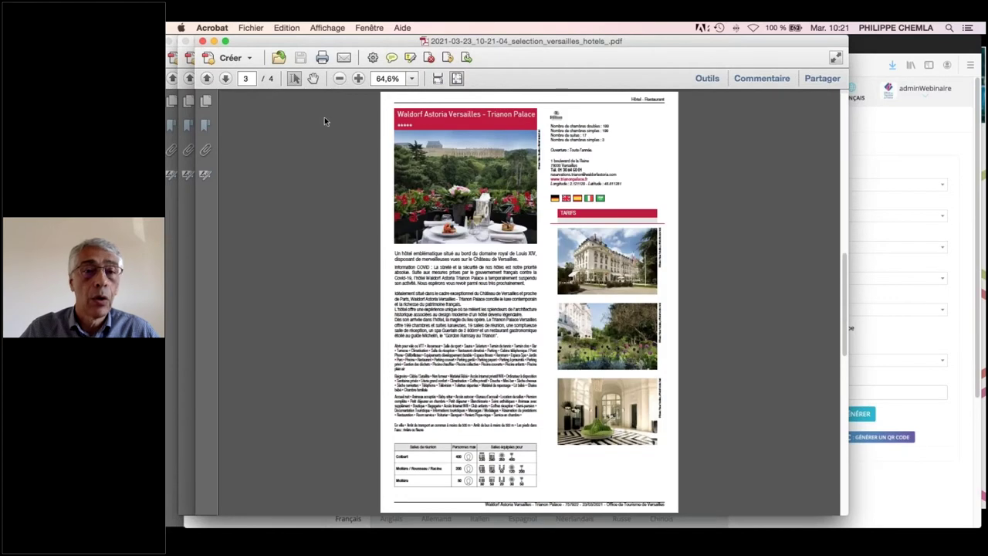
left_click(438, 79)
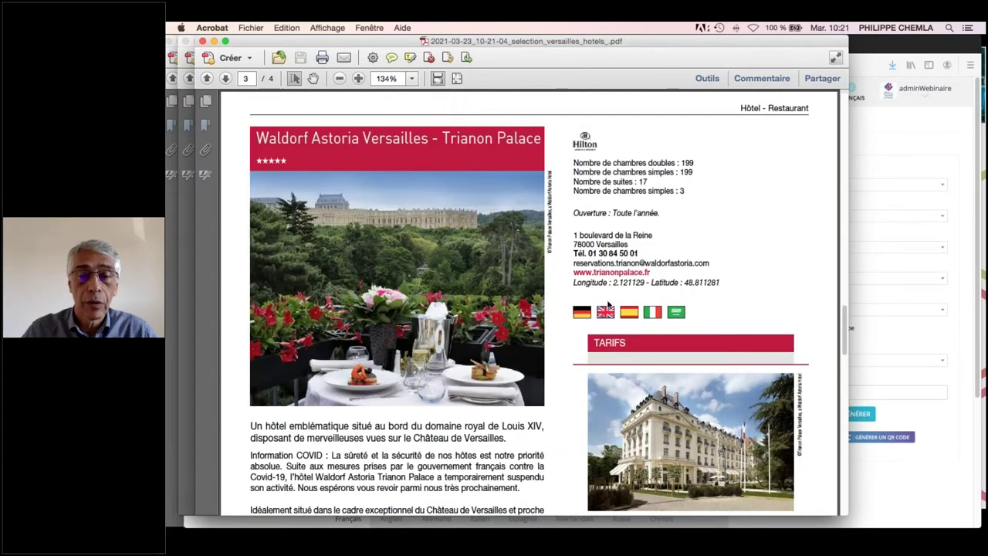
scroll(609, 305, "down", 5)
scroll(540, 301, "down", 5)
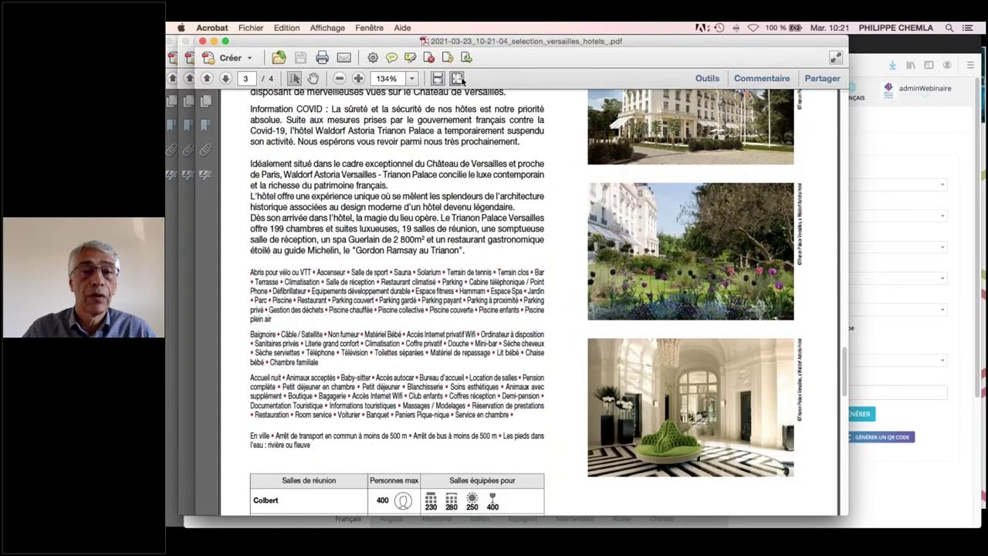
left_click(458, 79)
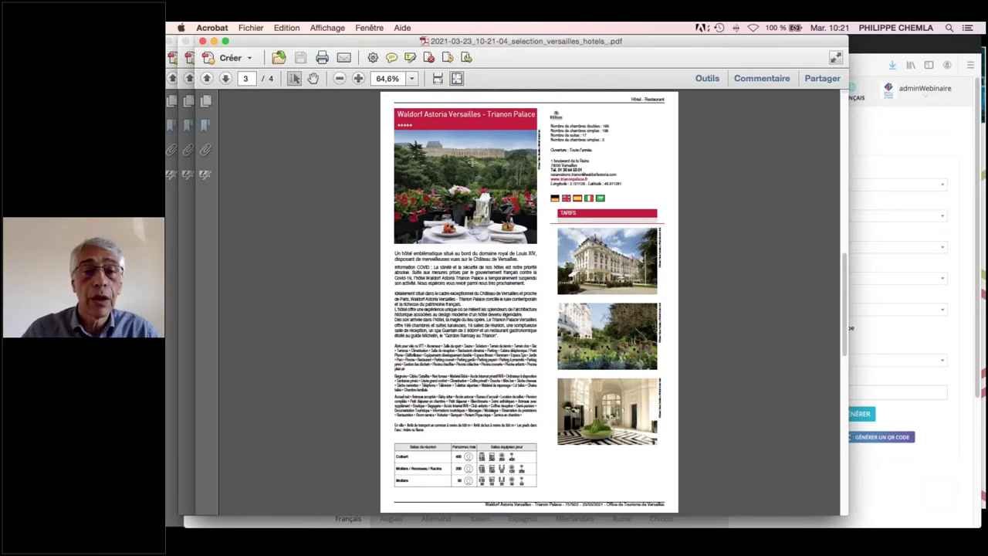
Switch back to Firefox, generate a Smart-Doc QR code for the Versailles selection, highlight its link and close the access window.
left_click(886, 477)
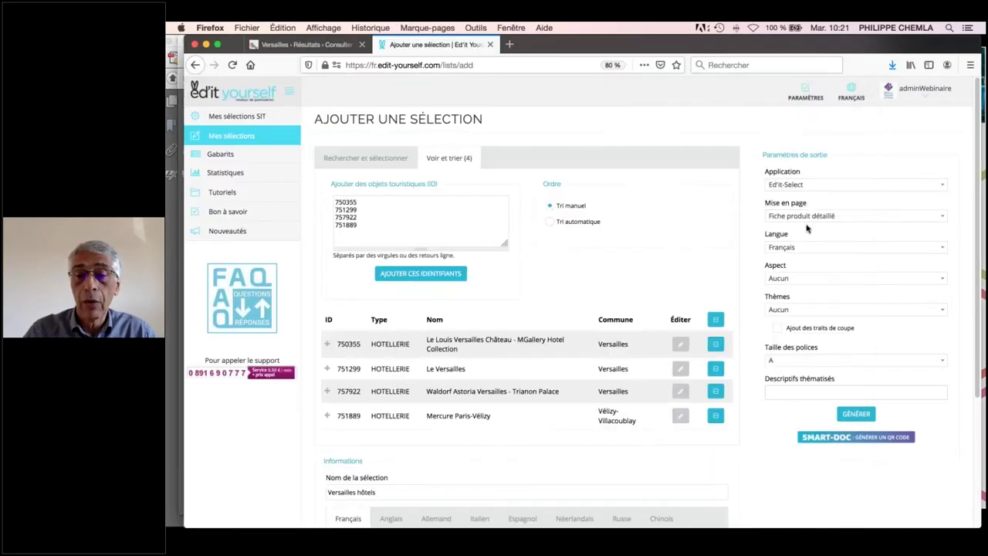
left_click(833, 438)
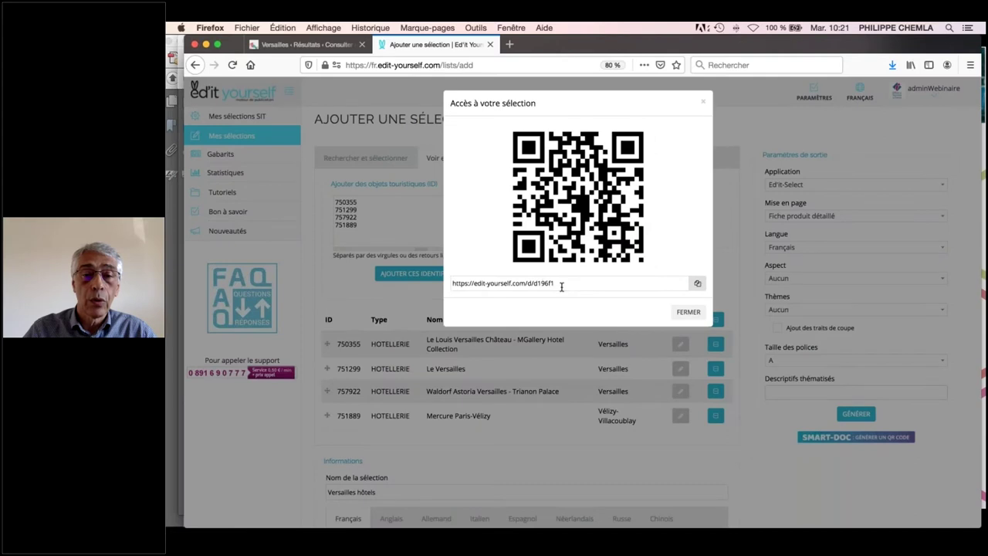
left_click_drag(562, 286, 436, 283)
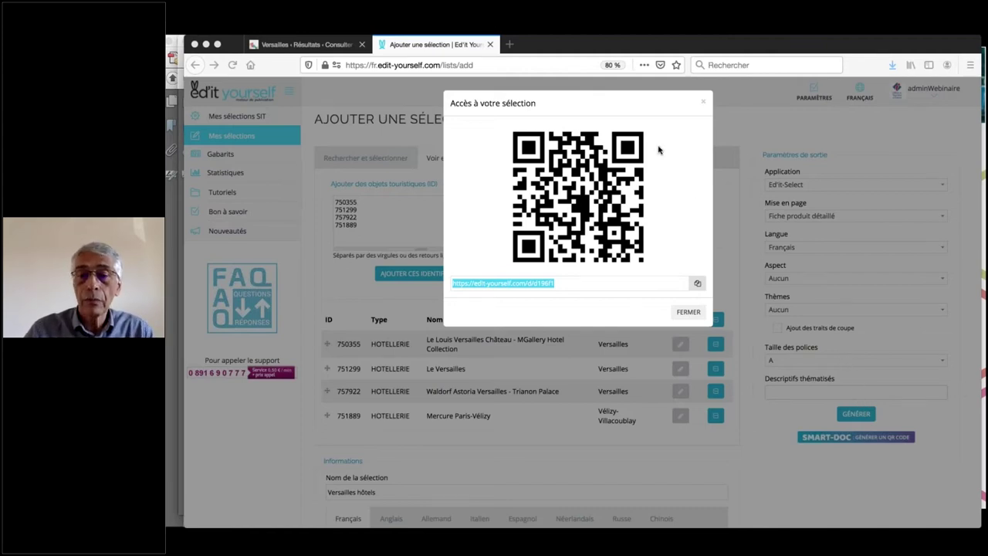
left_click(701, 102)
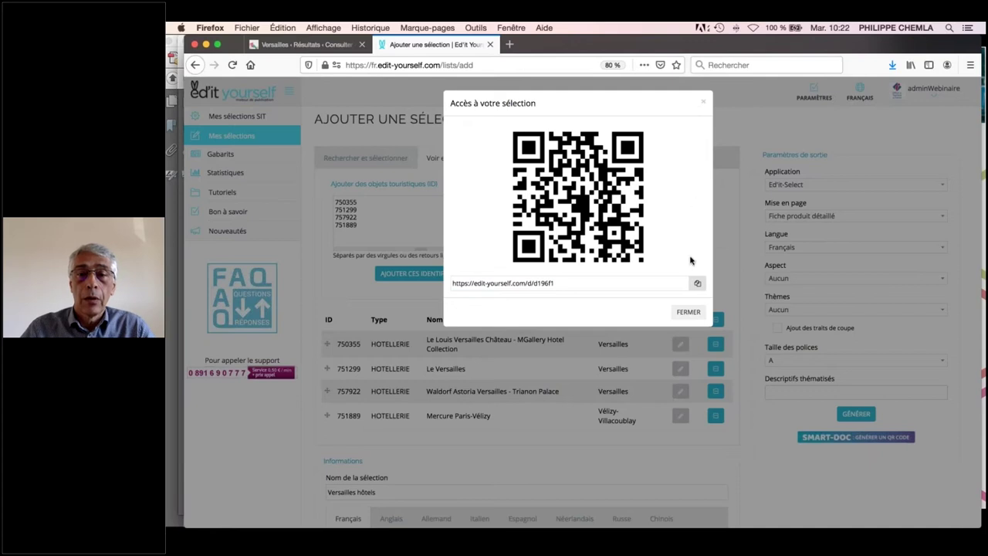
left_click(704, 103)
Revisit the Versailles search results in Apidae, then open the "Mes sélections" list in Ed'it Yourself.
left_click(305, 44)
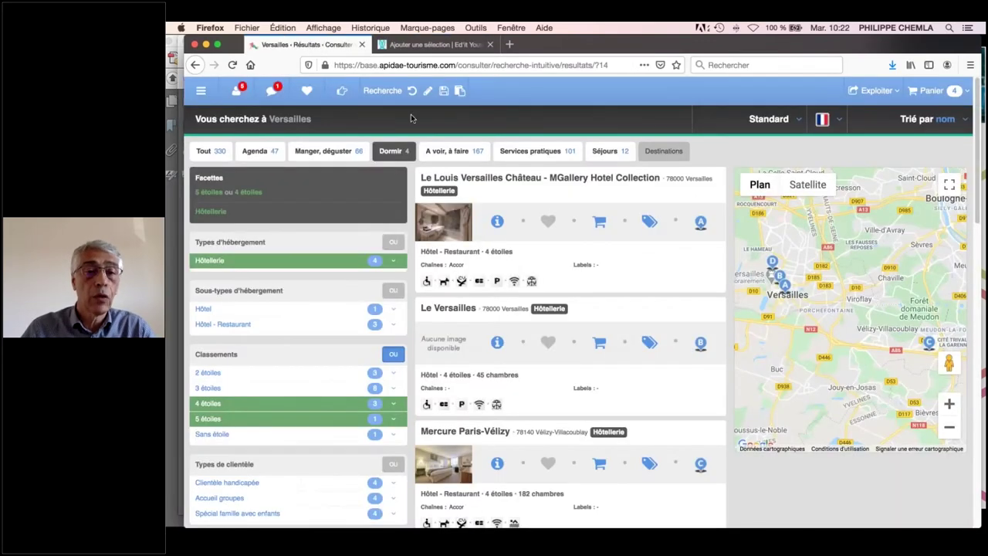
left_click(434, 45)
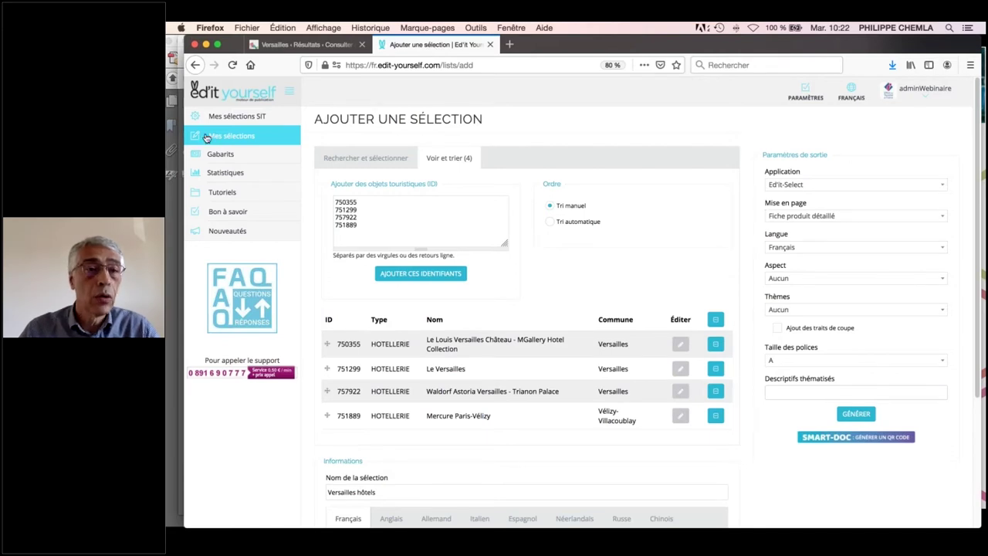
left_click(229, 137)
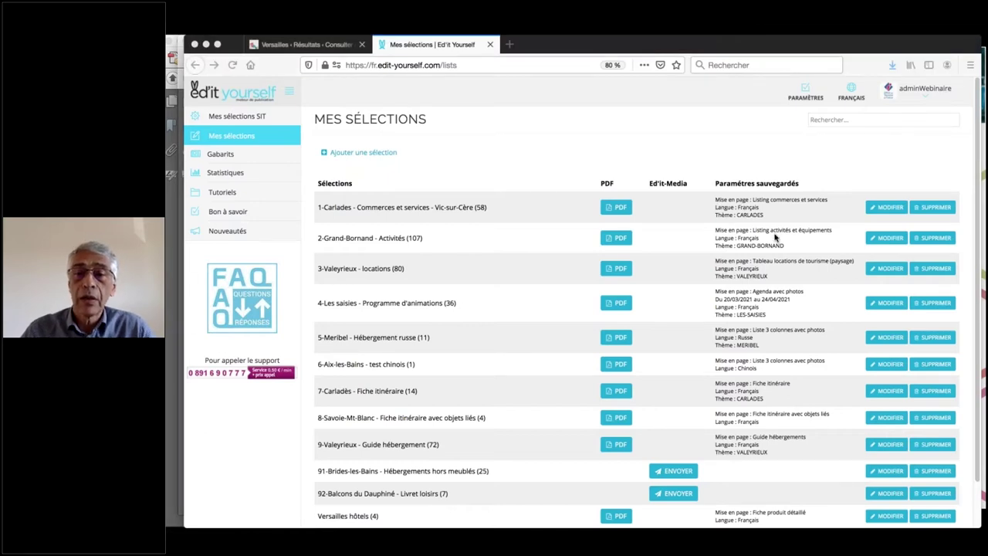
Open the selection "1-Carlades - Commerces et services - Vic-sur-Cère" for editing and review its objects and the available layouts.
left_click(889, 210)
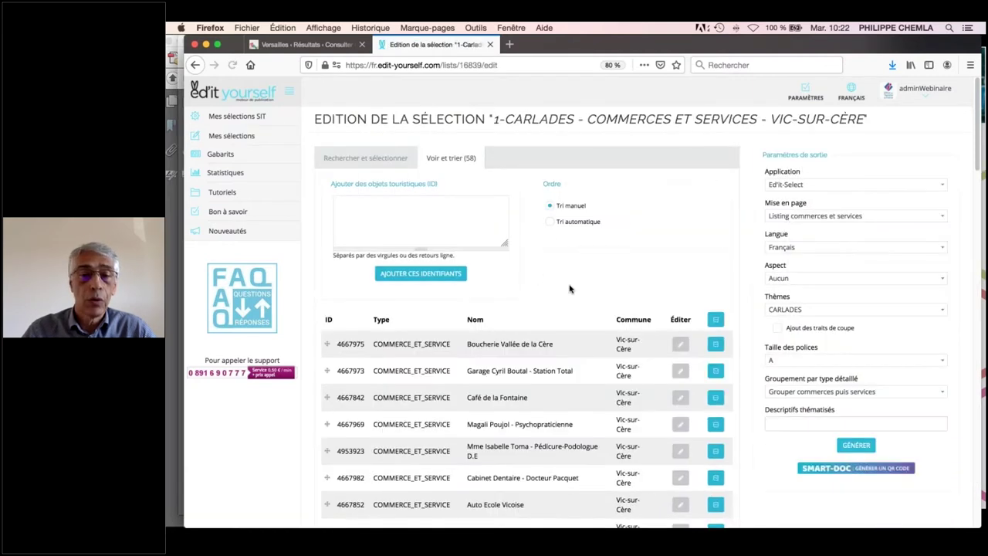
scroll(583, 259, "down", 3)
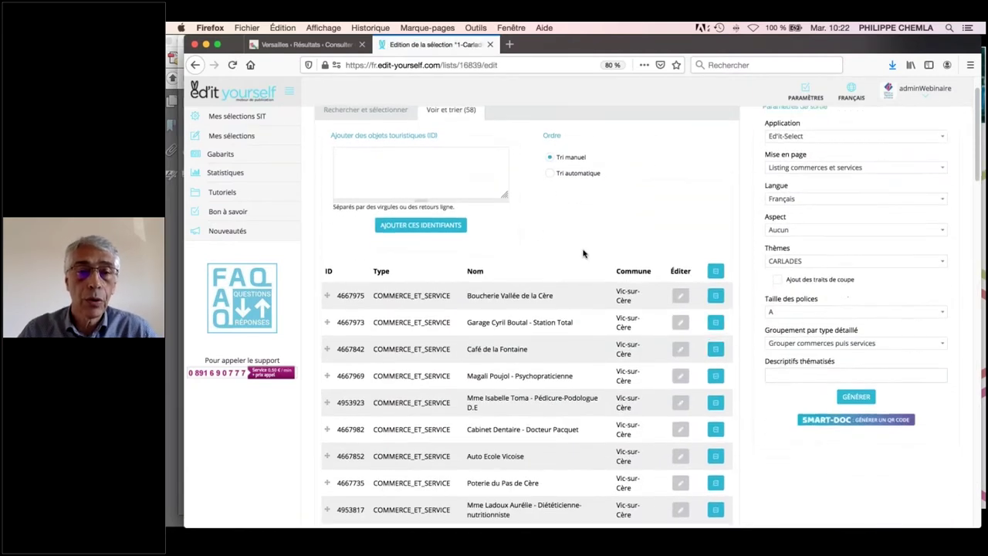
scroll(607, 233, "down", 4)
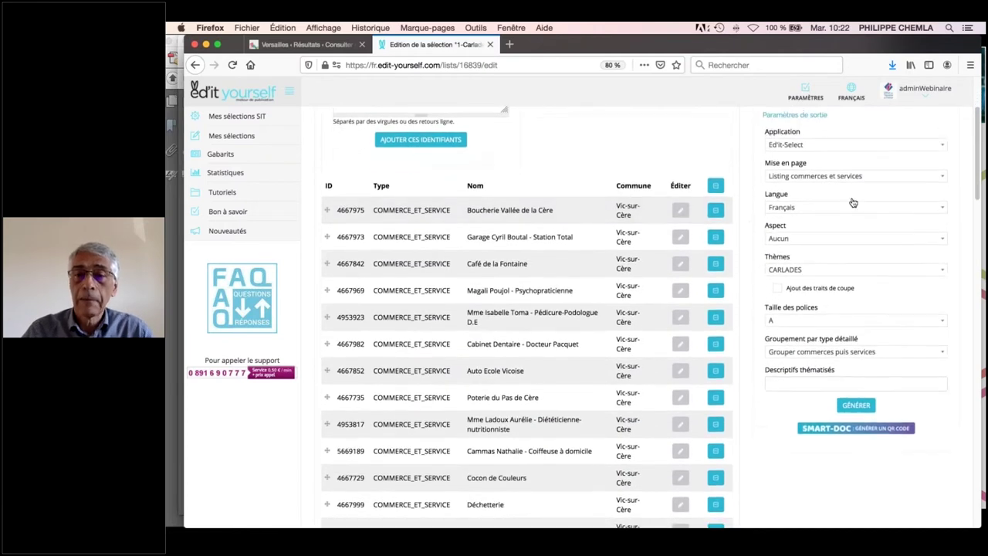
left_click(805, 179)
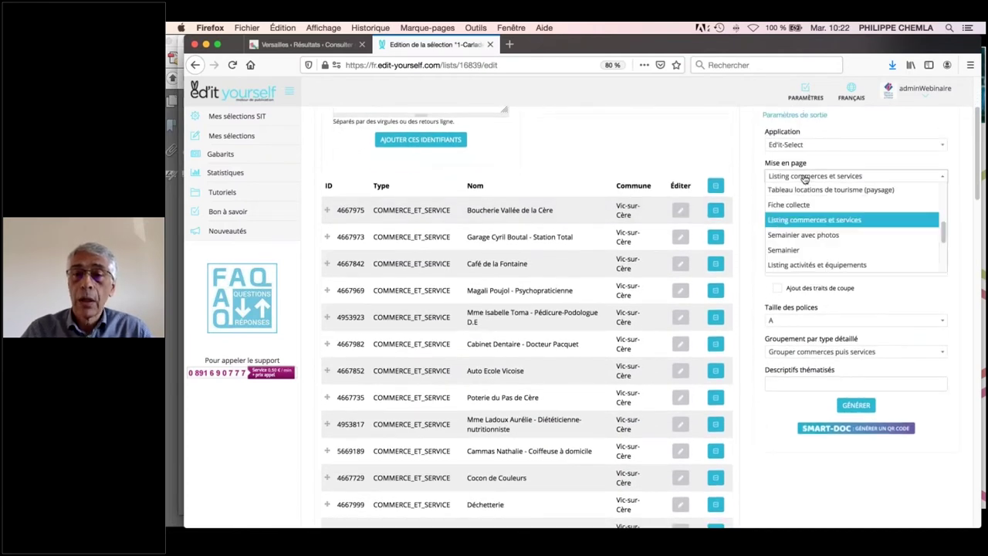
left_click(805, 178)
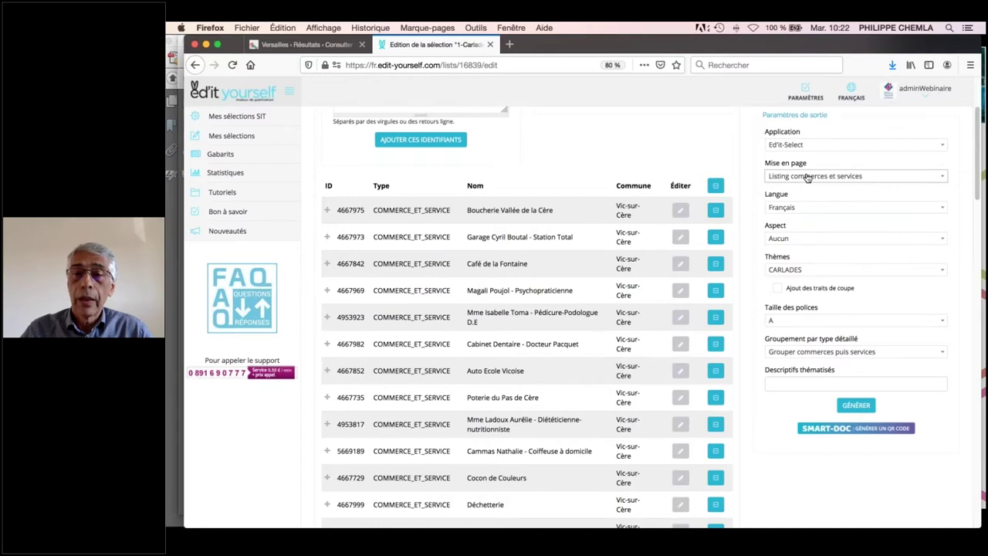
Choose "Grouper commerces puis services", view the themed description options, then generate and open the listing PDF.
left_click(801, 353)
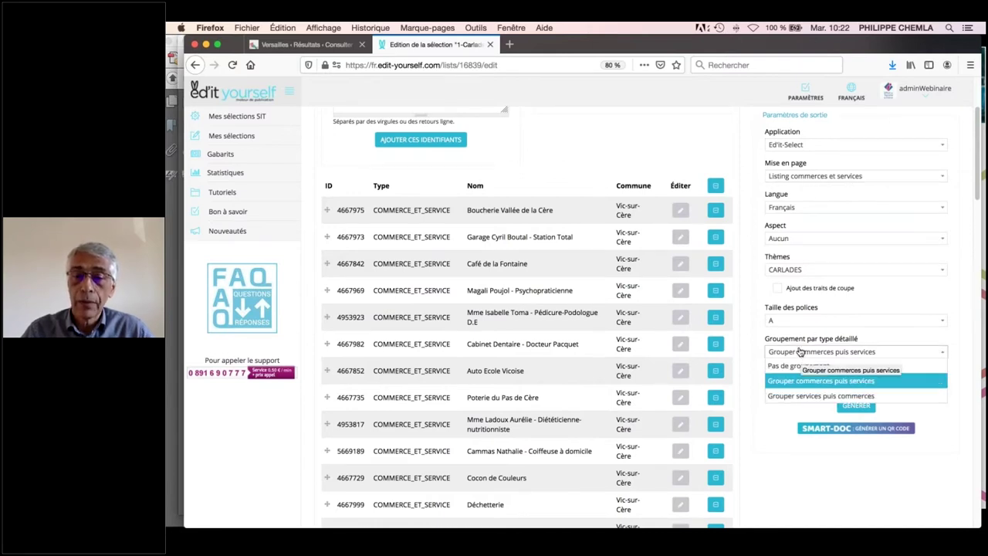
left_click(803, 381)
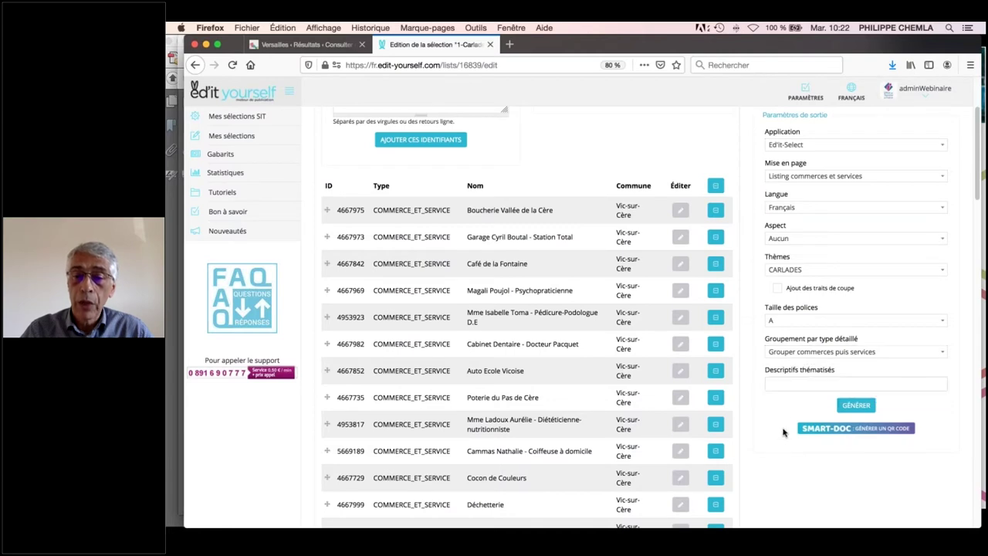
left_click(791, 382)
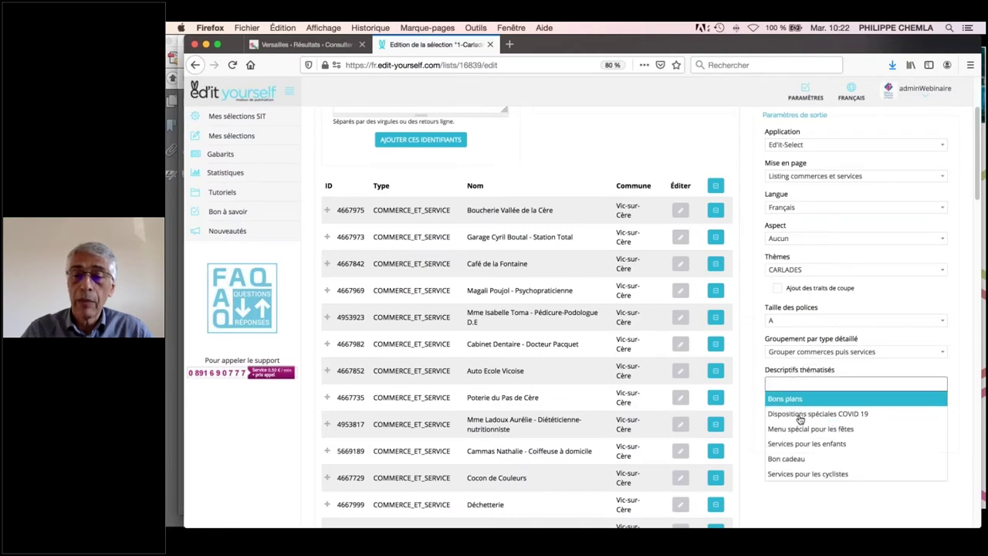
left_click(749, 372)
left_click(856, 407)
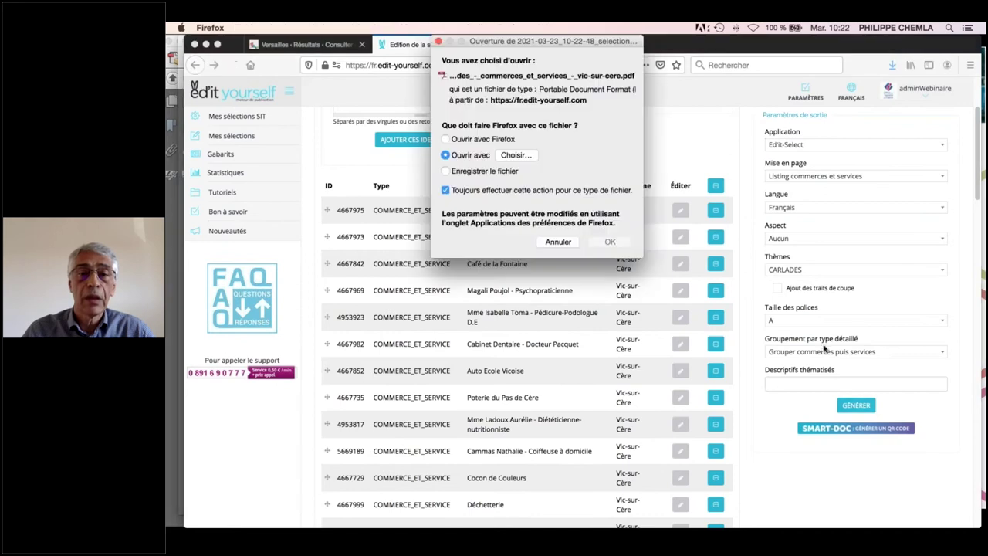
key("Return")
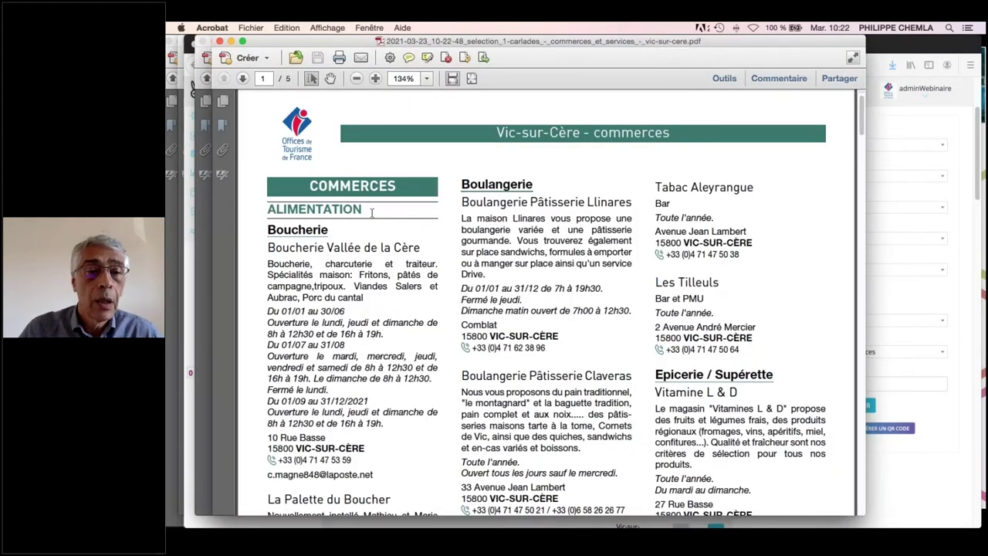
Highlight the ALIMENTATION category heading under COMMERCES on the first page of the Vic-sur-Cère PDF.
double_click(358, 208)
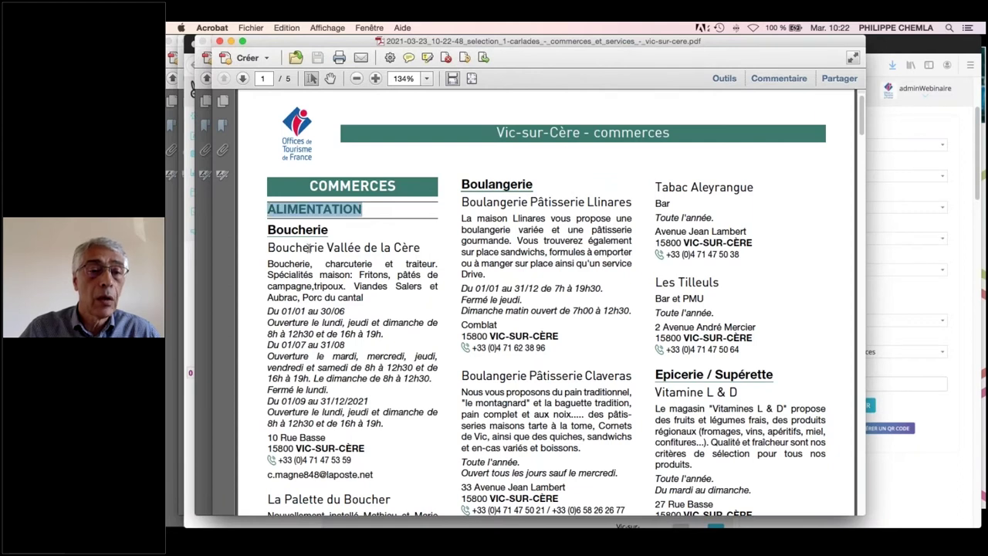
left_click(328, 229)
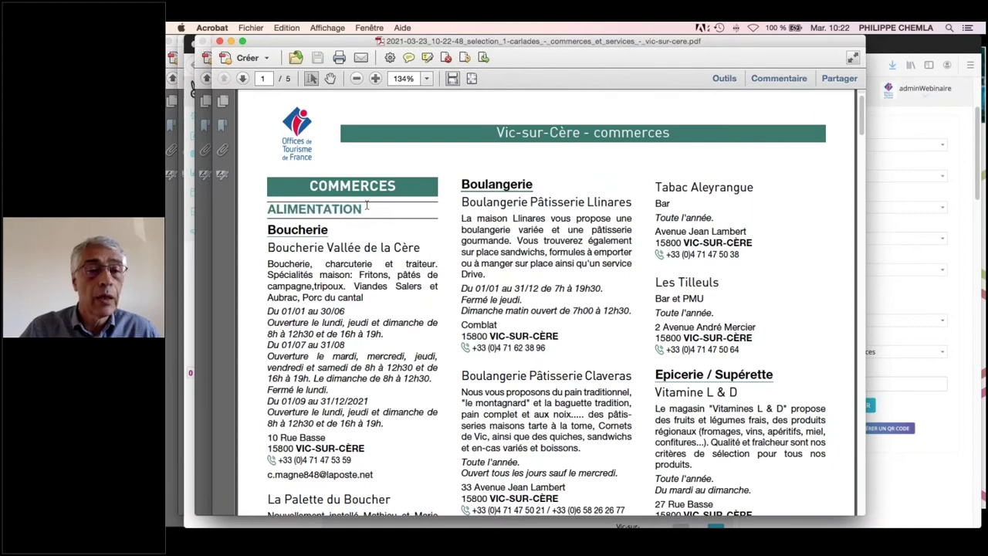
left_click_drag(316, 204, 265, 203)
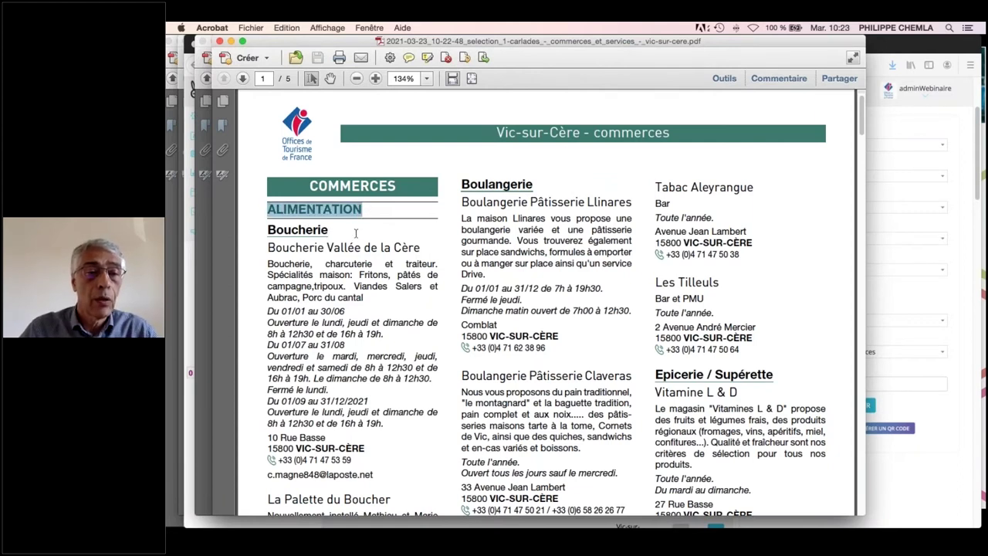
Examine the shop categories on the first three pages of the Vic-sur-Cère PDF, down to the SERVICES section.
scroll(584, 310, "down", 10)
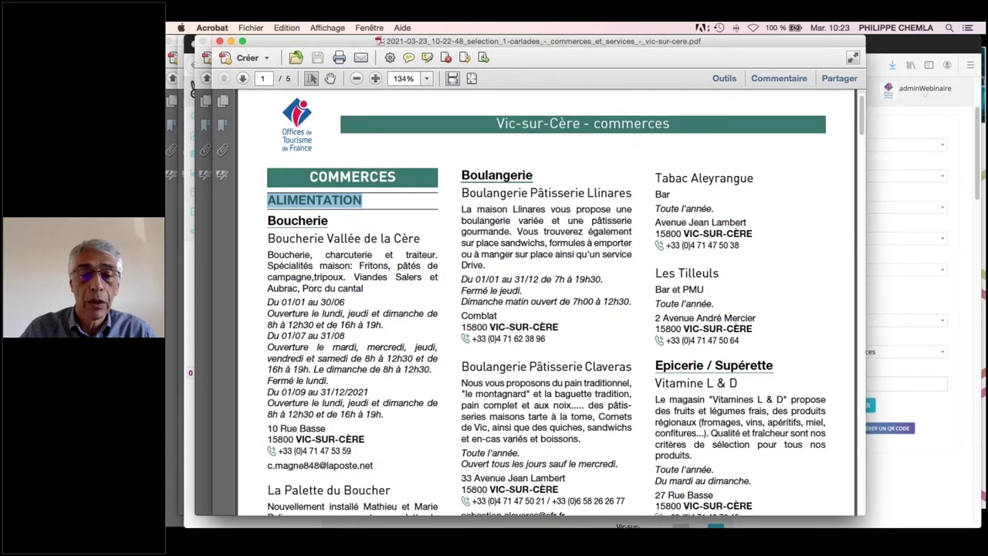
scroll(547, 301, "down", 15)
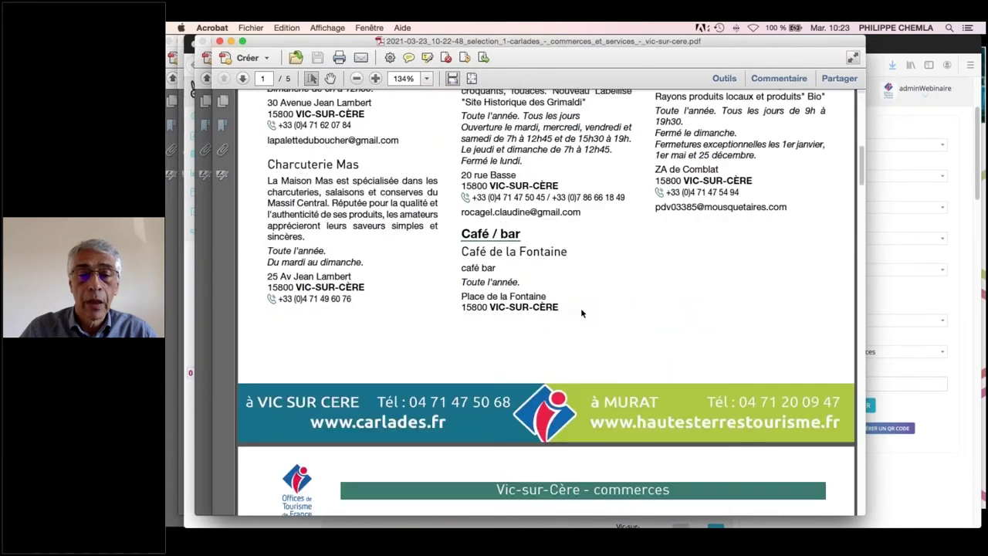
scroll(547, 301, "down", 10)
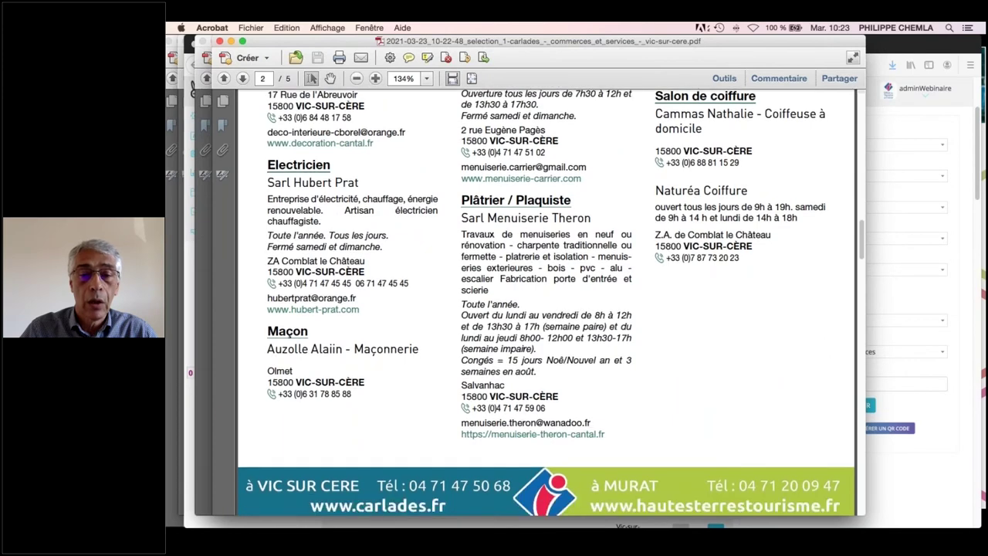
scroll(546, 301, "down", 8)
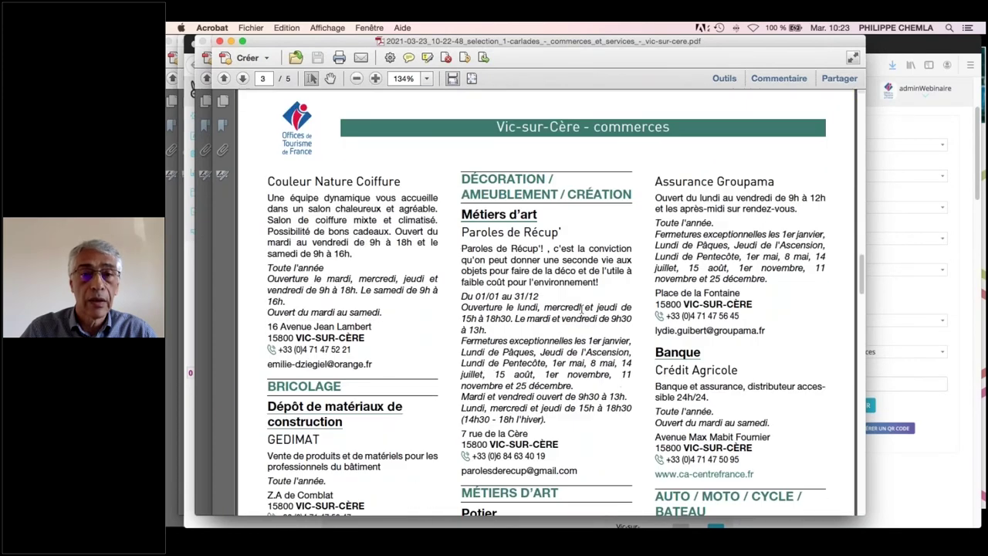
scroll(628, 282, "down", 4)
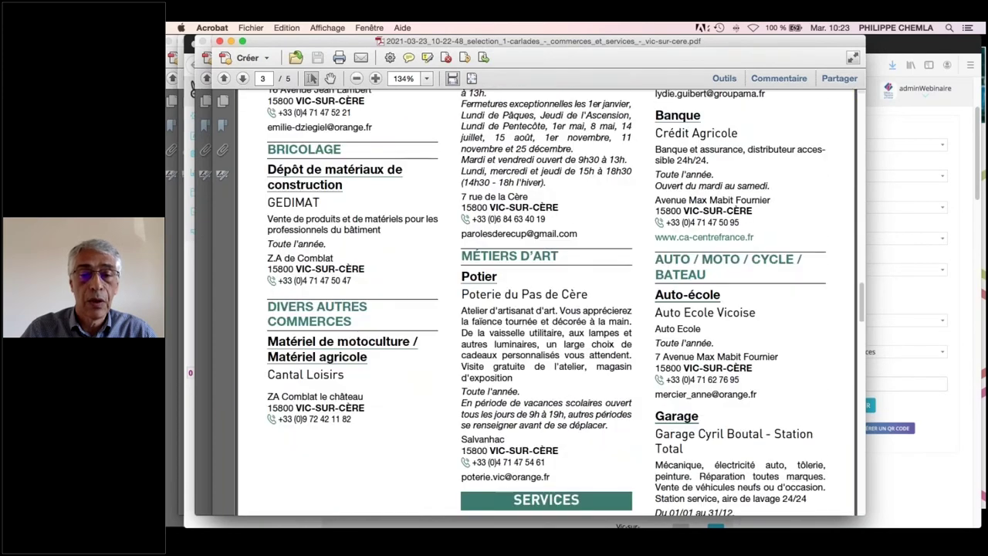
scroll(627, 283, "up", 6)
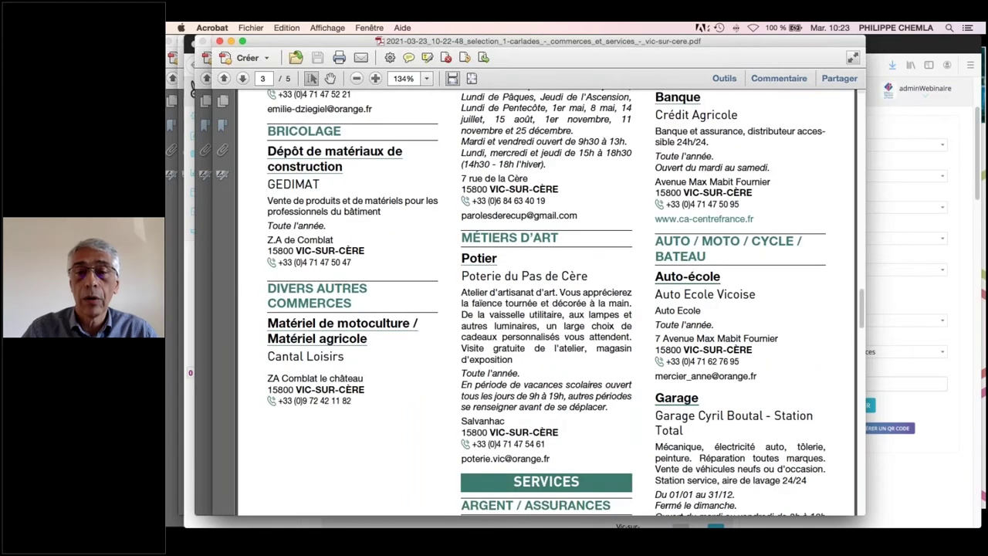
Add the themed description "Dispositions spéciales COVID 19" to the Carlades selection in Ed'it Yourself, then generate and open the listing PDF.
left_click(929, 490)
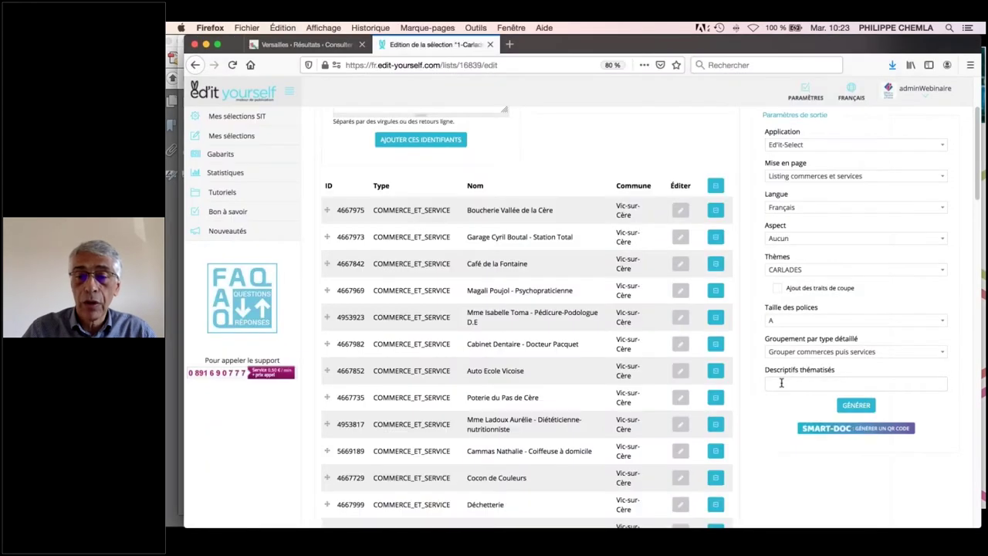
left_click(781, 384)
left_click(817, 414)
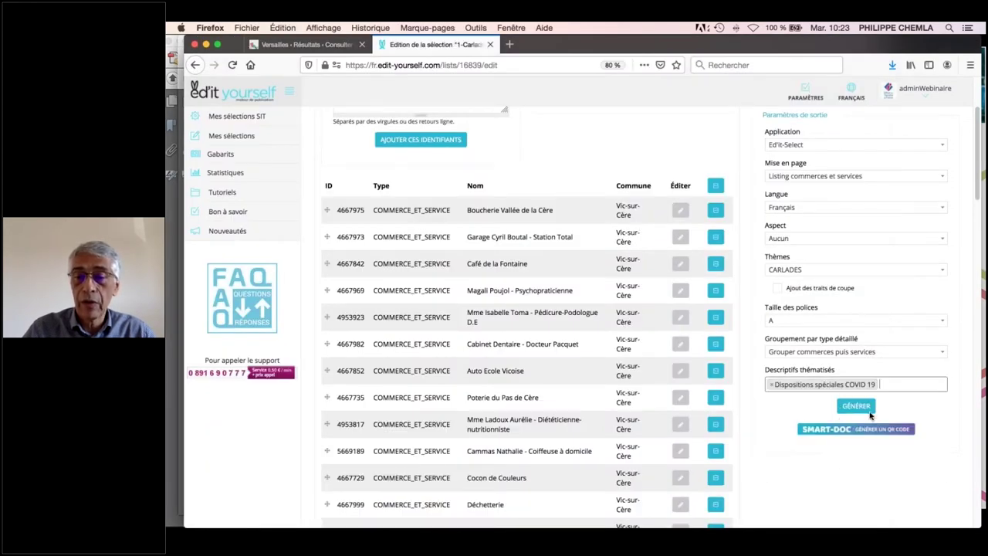
left_click(856, 405)
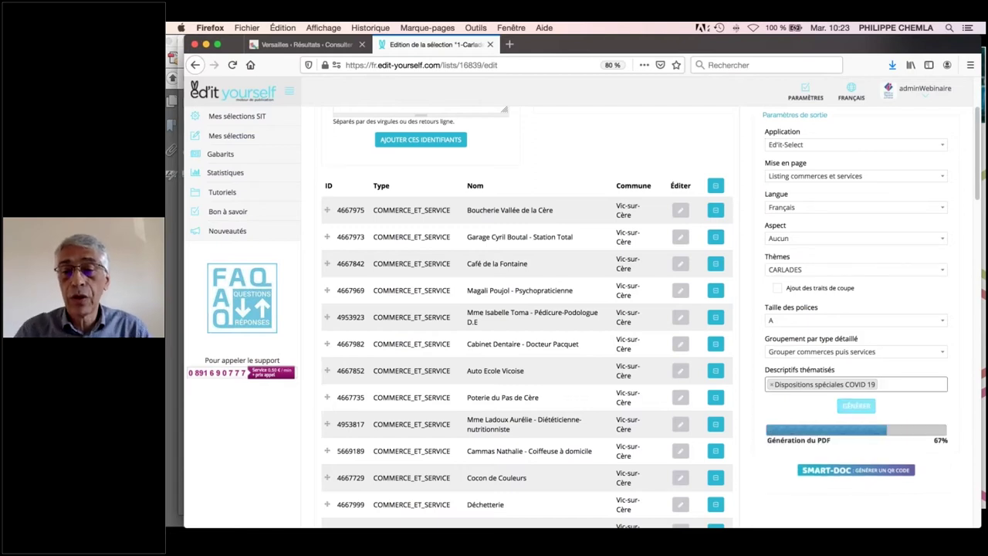
key("ctrl+Up")
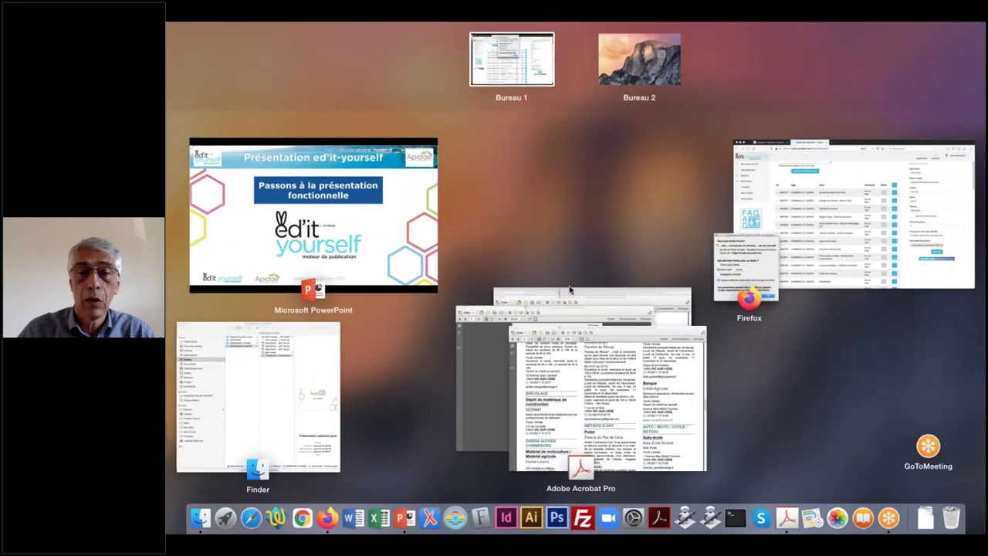
left_click(832, 173)
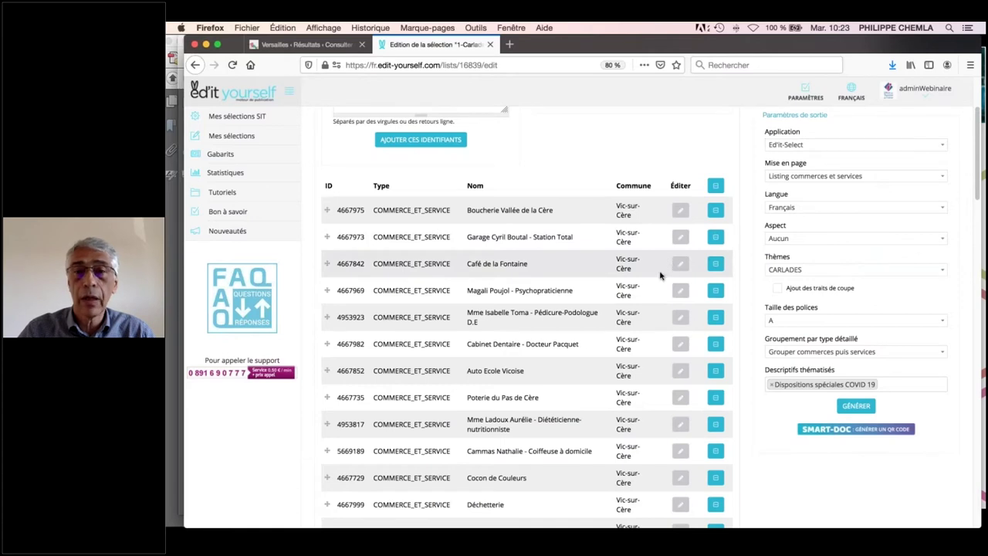
left_click(855, 406)
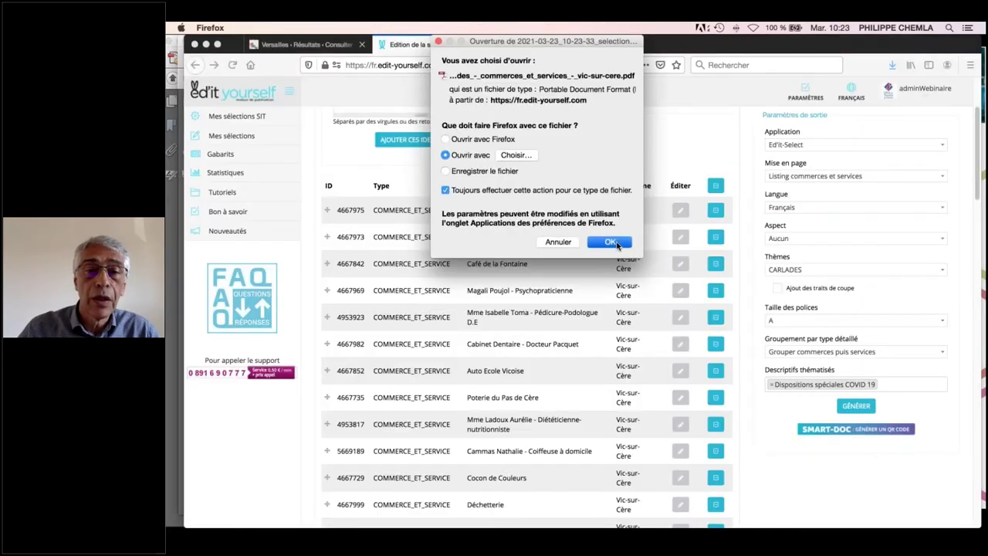
left_click(610, 242)
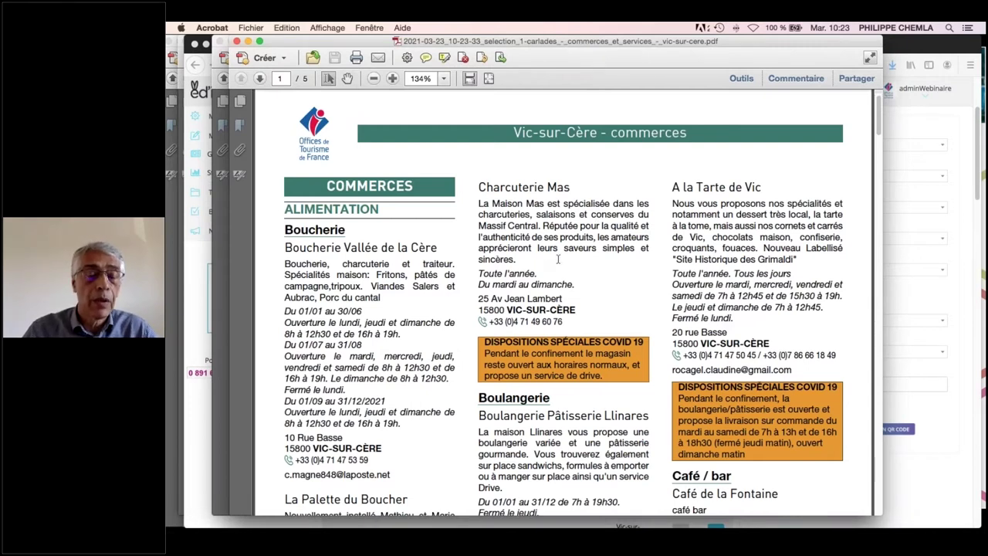
Return to the saved selections in Ed'it Yourself and open "2-Grand-Bornand - Activités" for editing.
left_click(900, 472)
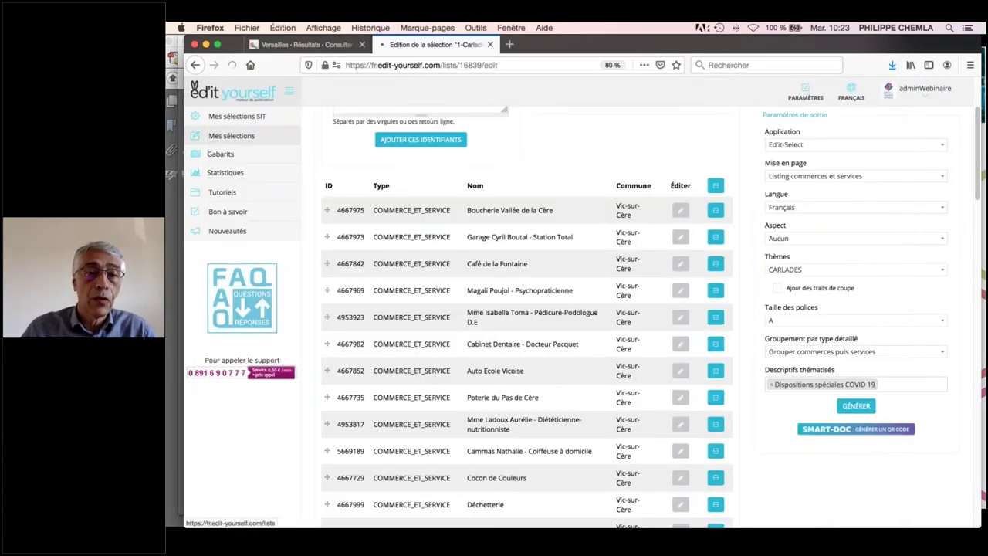
left_click(231, 136)
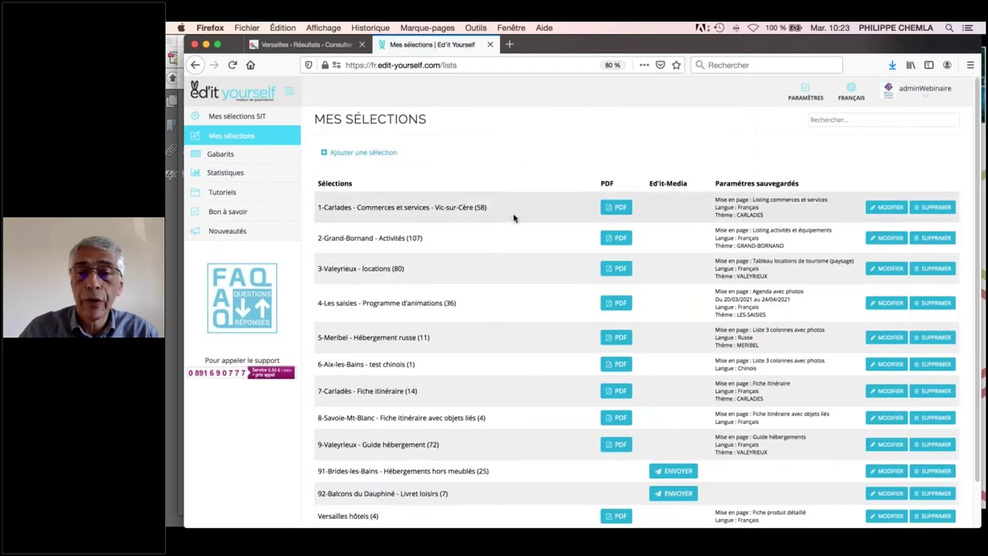
left_click(885, 237)
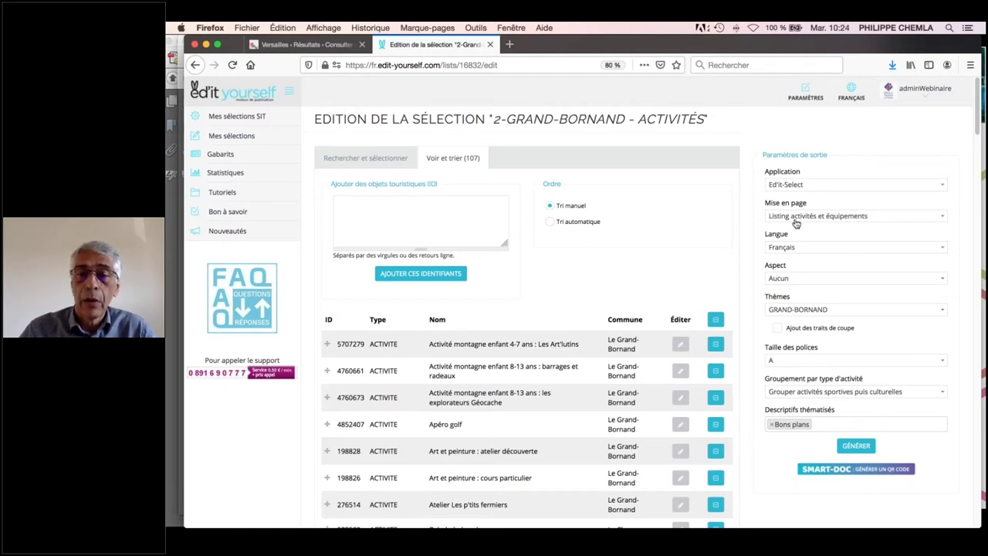
Choose the grouping "Grouper activités sportives puis culturelles" for the Grand-Bornand selection, then generate and open its PDF.
left_click(803, 394)
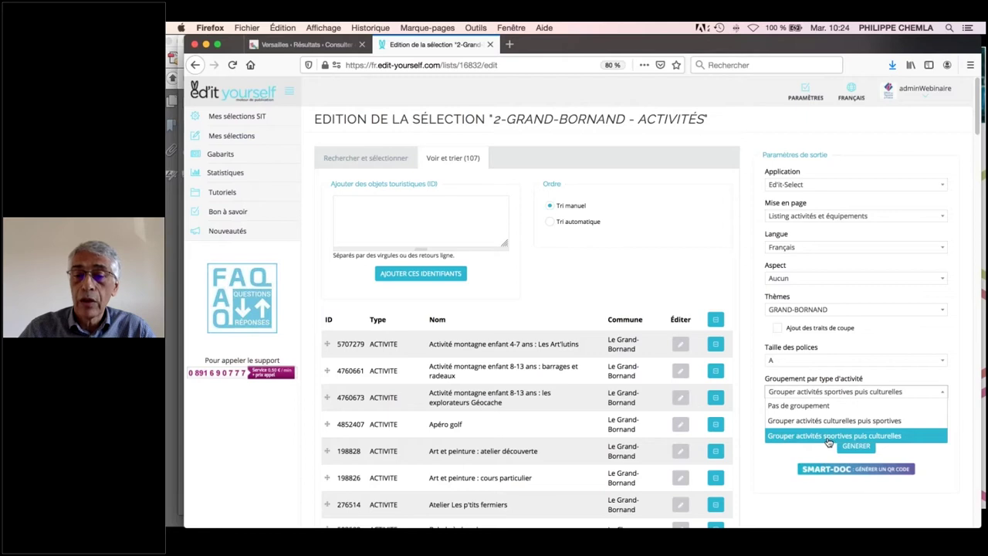
left_click(783, 438)
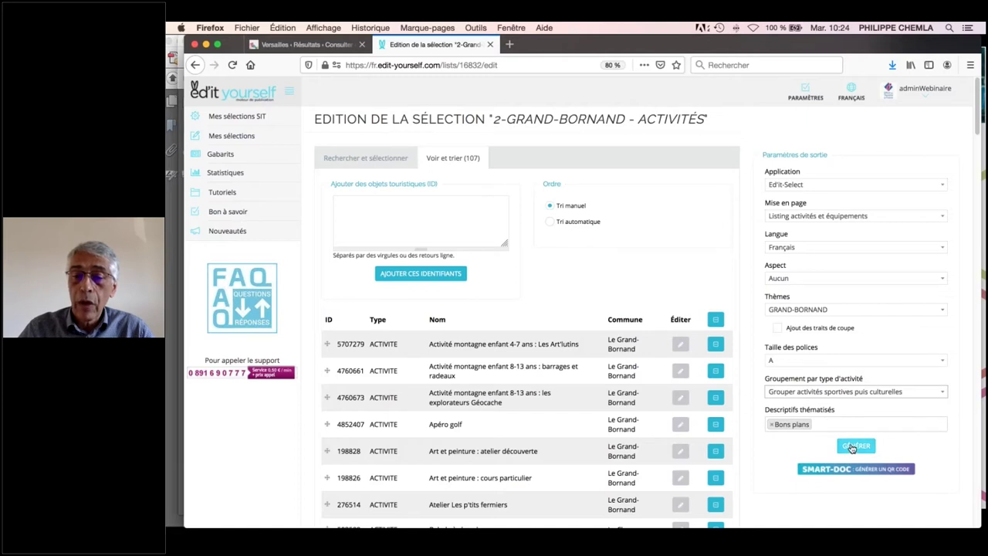
left_click(852, 447)
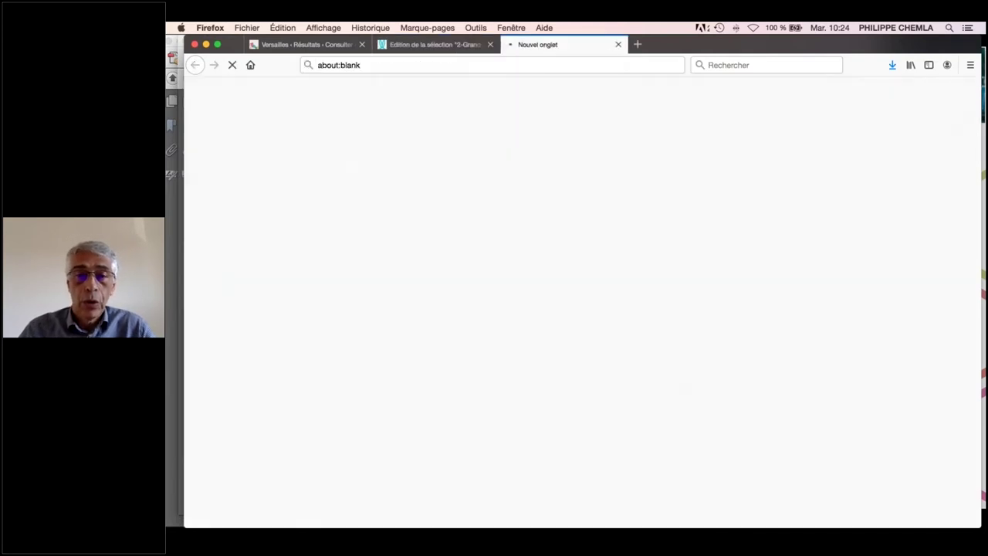
key("Return")
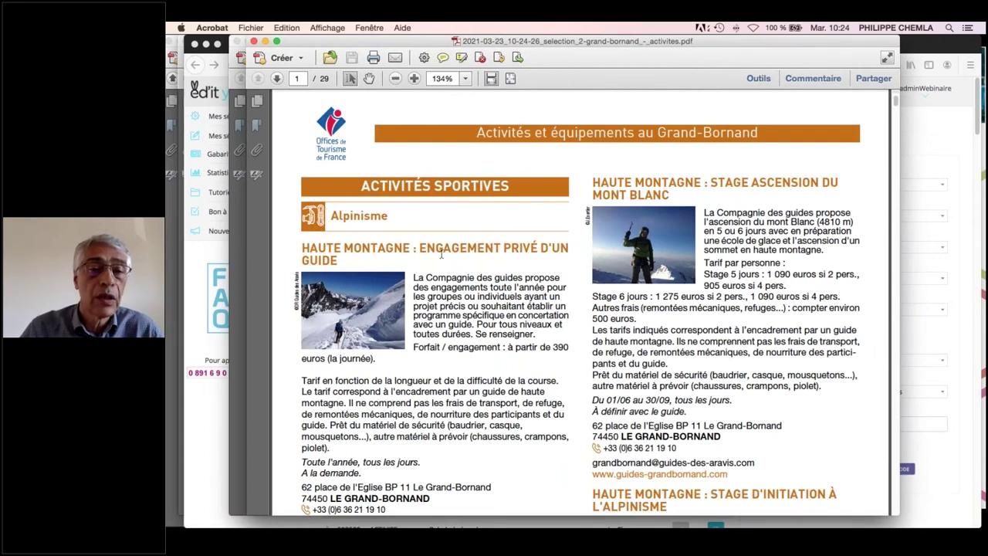
Examine the sports activities on pages 1 to 5 of the Grand-Bornand PDF and highlight the BONS PLANS text under MARCHE ET YOGA.
scroll(439, 261, "down", 15)
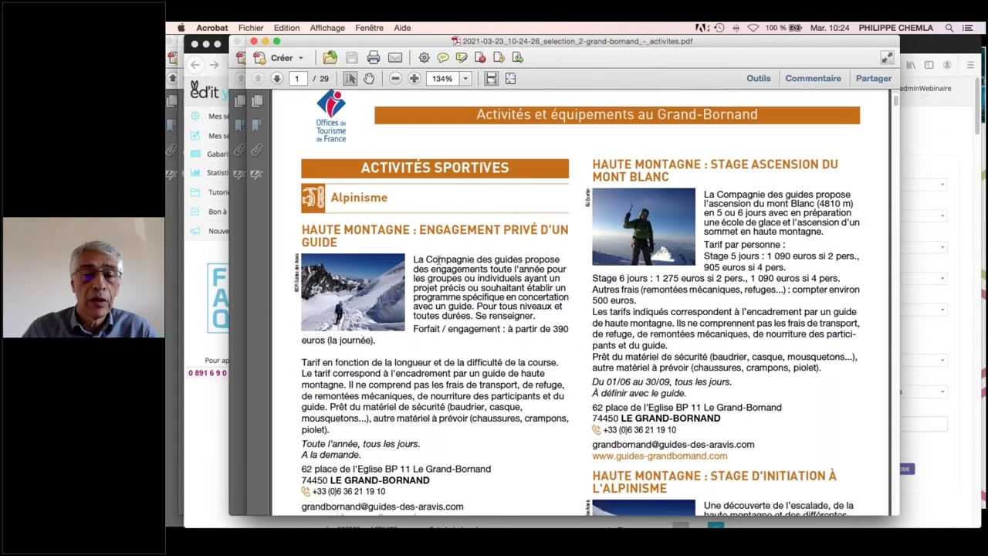
scroll(440, 261, "down", 5)
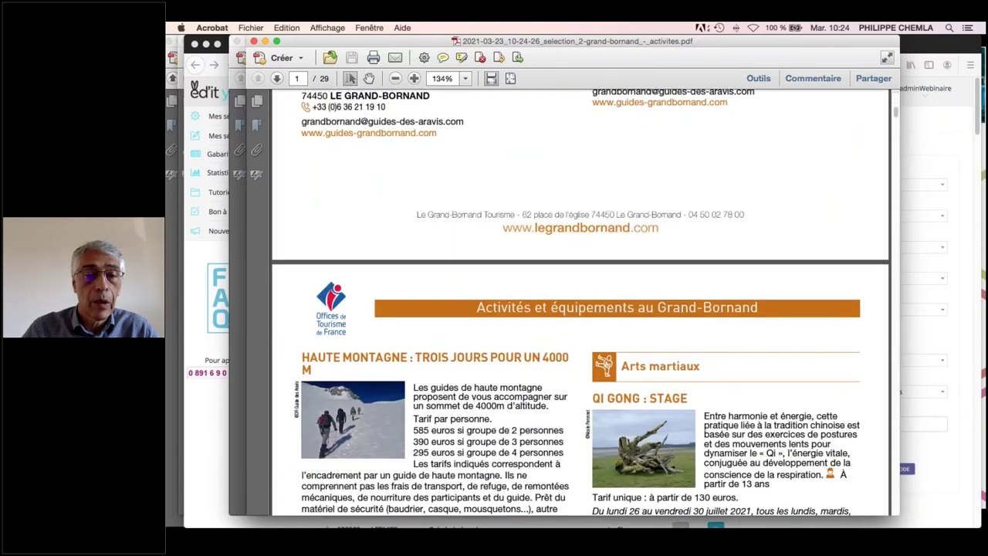
scroll(440, 260, "down", 4)
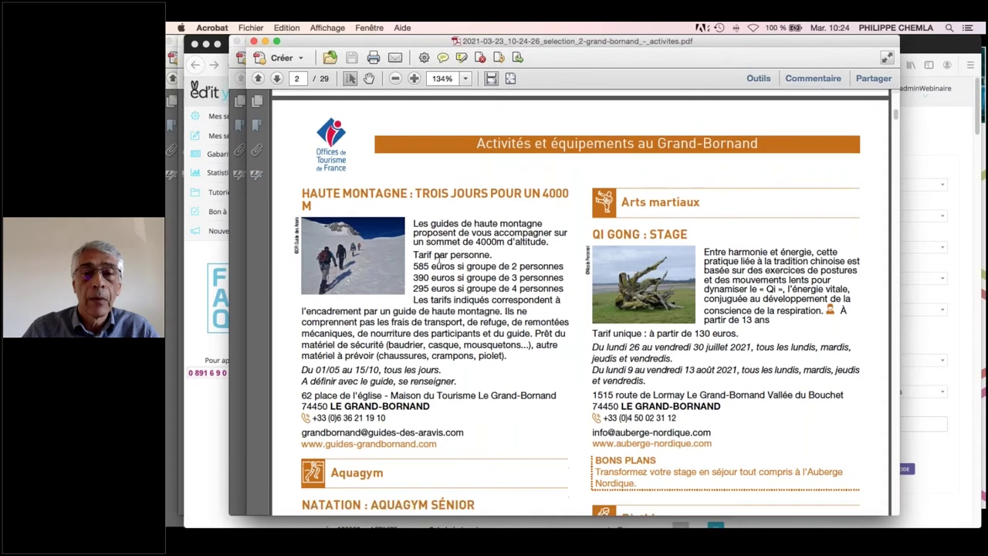
scroll(439, 260, "down", 20)
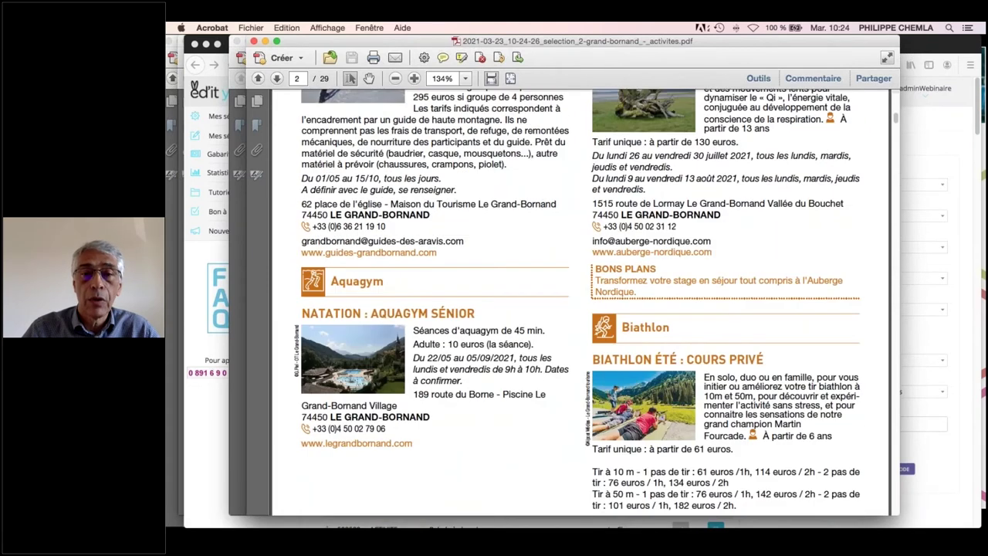
scroll(480, 353, "down", 3)
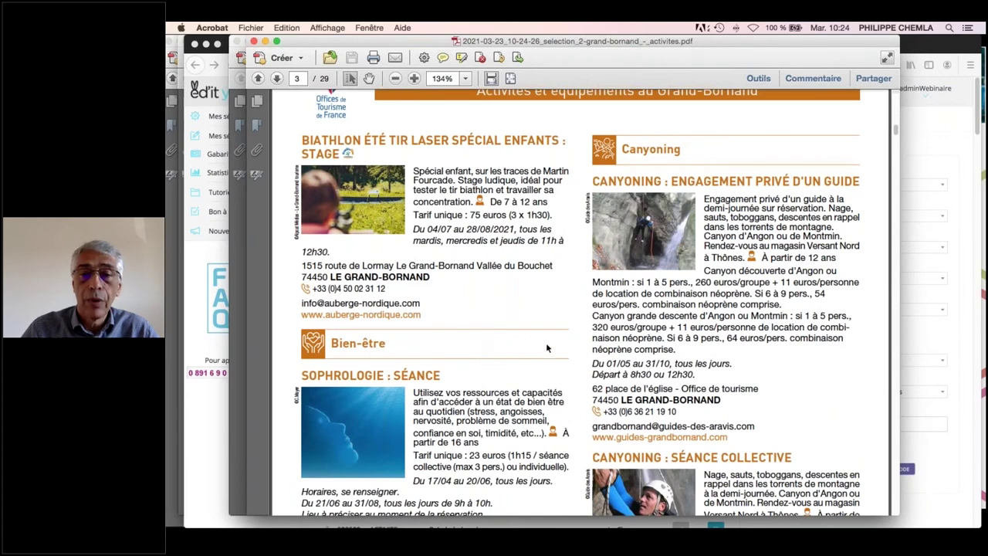
scroll(544, 339, "down", 10)
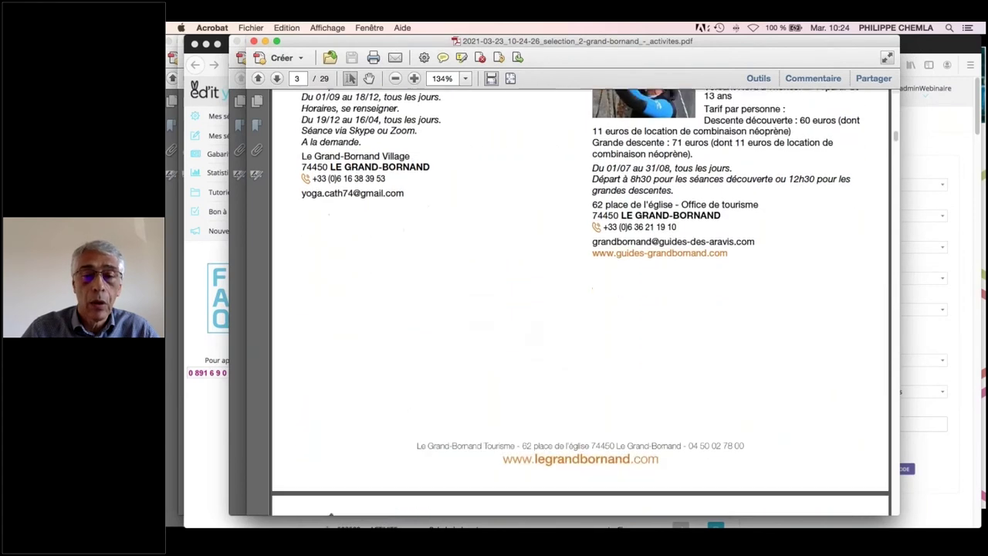
scroll(544, 339, "down", 20)
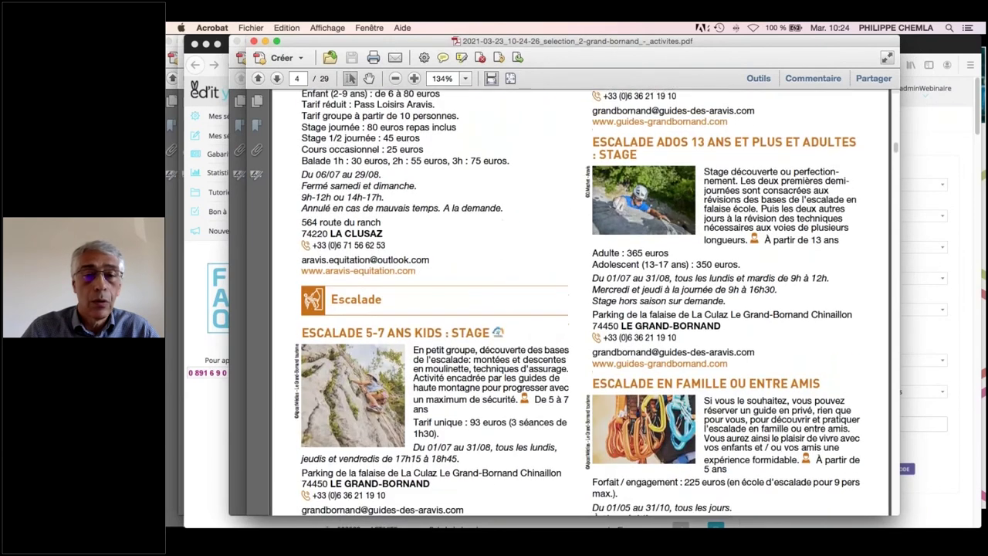
scroll(615, 432, "down", 4)
left_click_drag(615, 431, 711, 442)
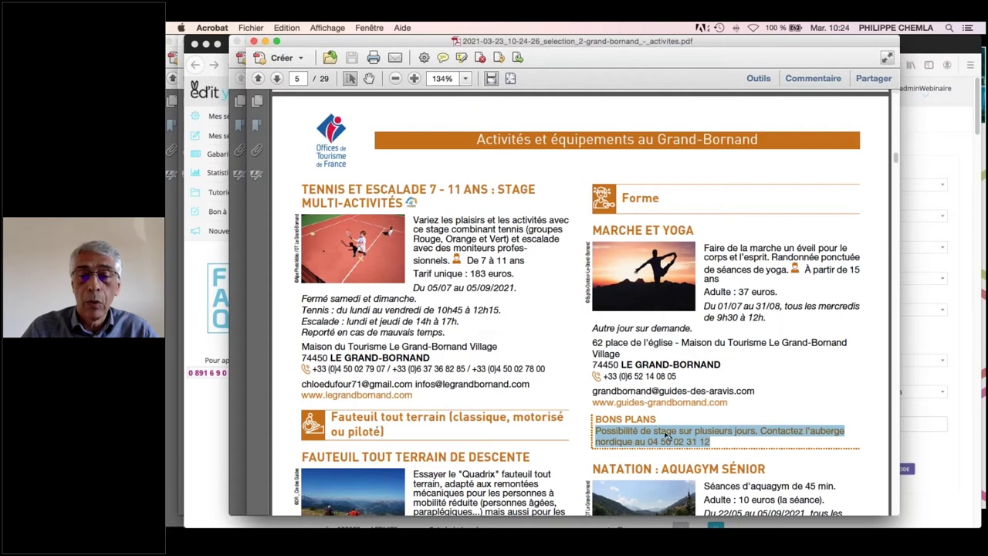
Set the activity grouping to "Pas de groupement" in Ed'it Yourself, then generate and open the ungrouped Grand-Bornand PDF.
left_click(907, 508)
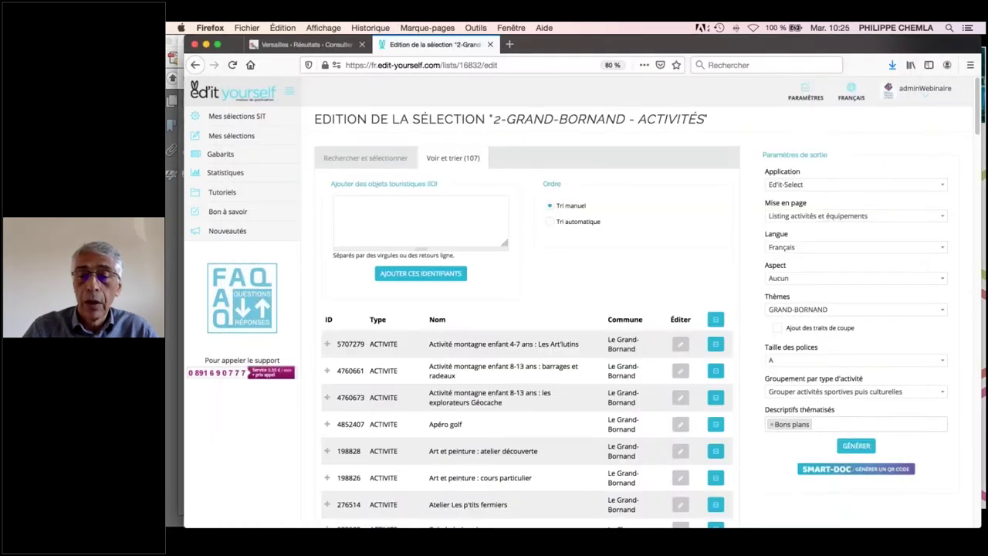
left_click(790, 394)
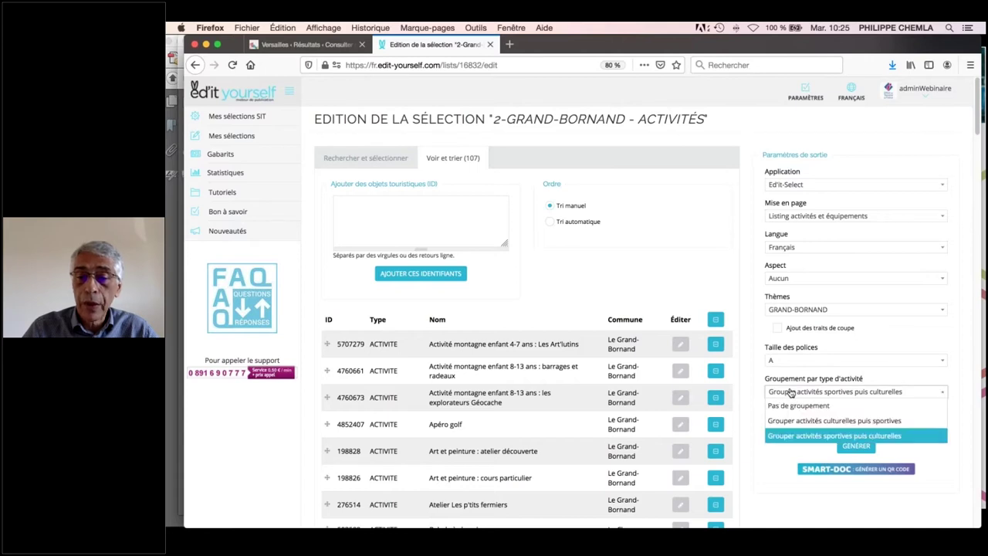
left_click(789, 405)
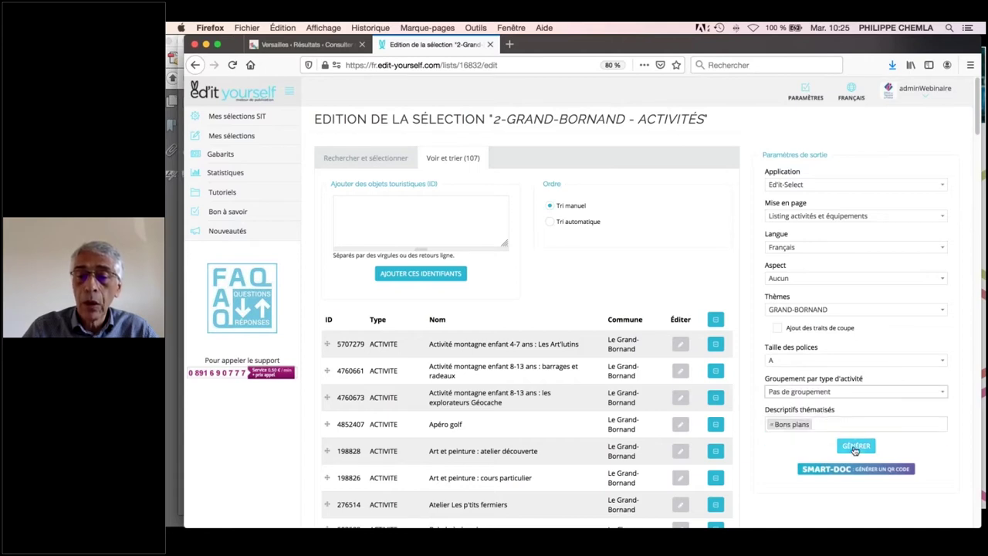
left_click(855, 447)
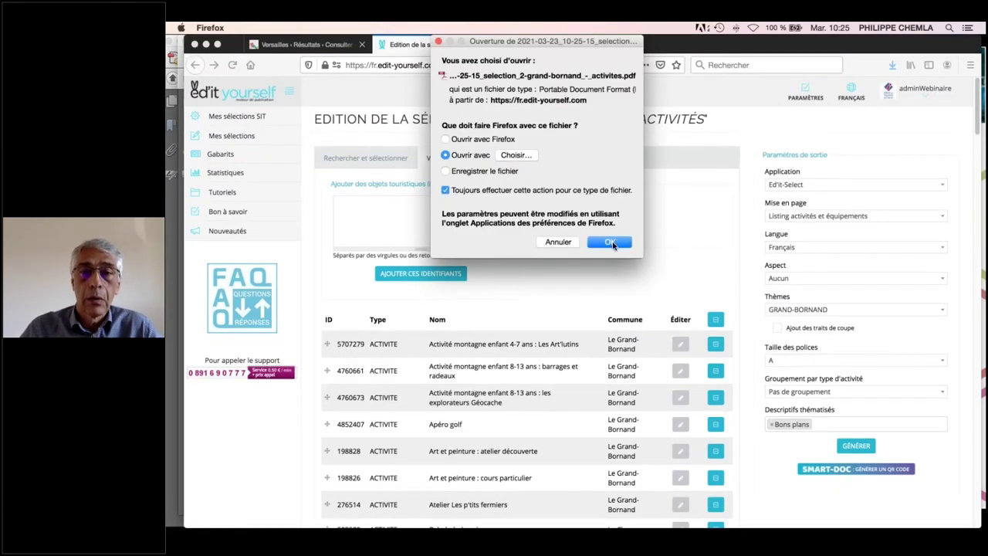
left_click(616, 242)
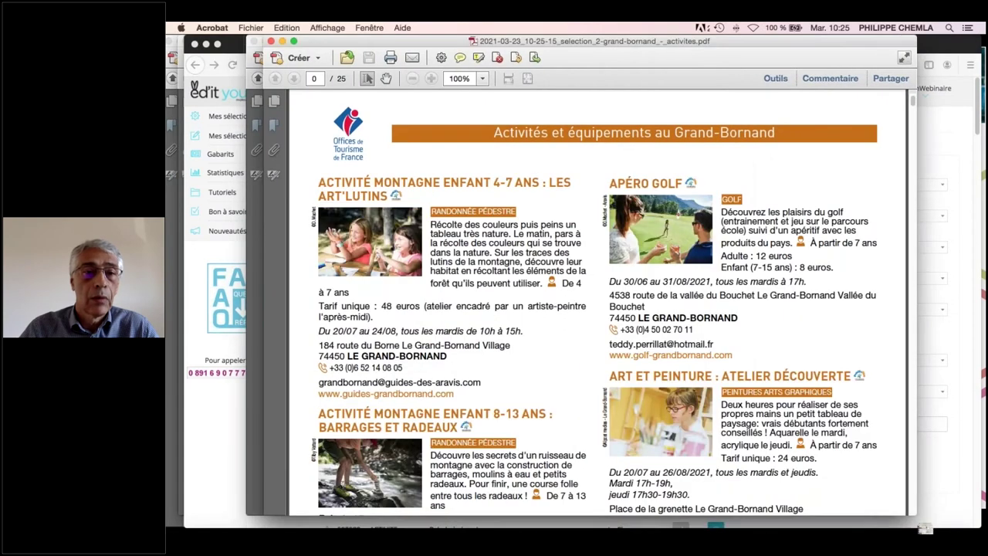
Highlight part of the first activity's title in the ungrouped PDF, then clear the highlight beside its RANDONNÉE PÉDESTRE label.
left_click_drag(320, 183, 453, 187)
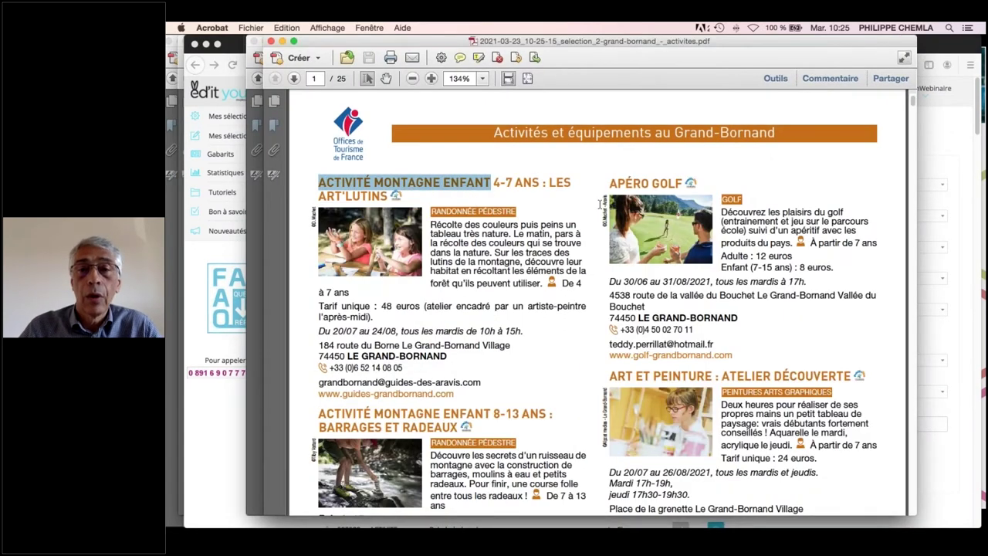
left_click(441, 204)
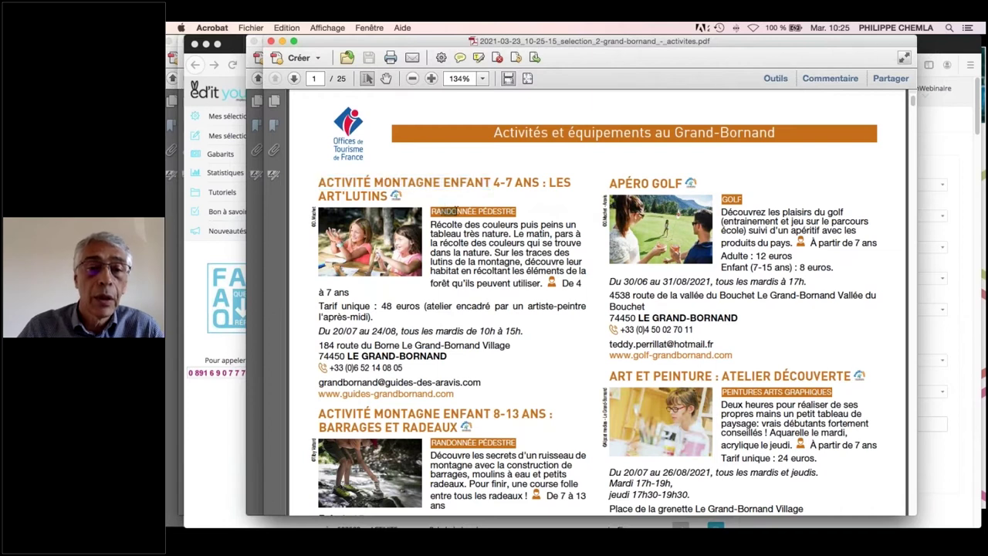
Review the first two pages of the ungrouped Grand-Bornand PDF, then close the open Grand-Bornand and Carlades PDFs.
scroll(730, 189, "down", 1)
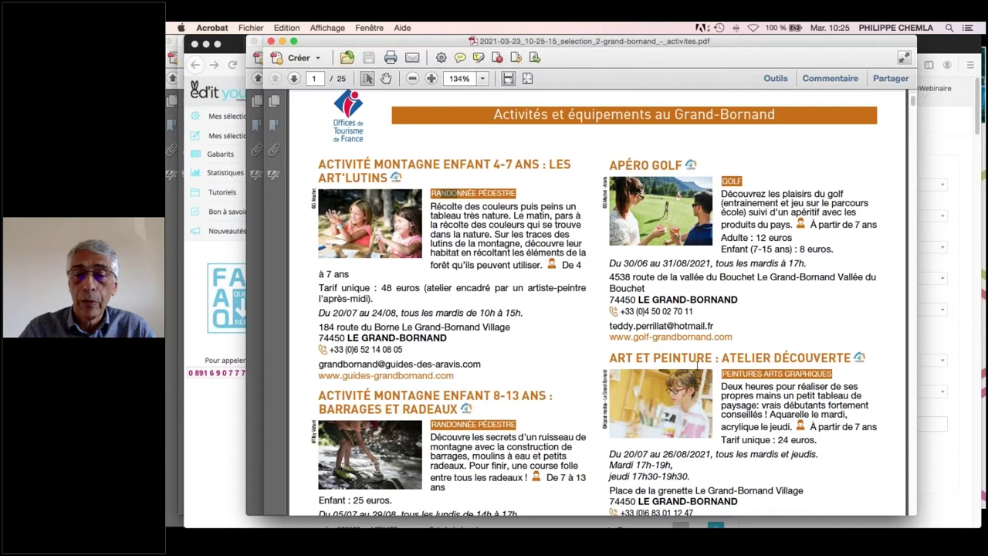
scroll(724, 374, "down", 10)
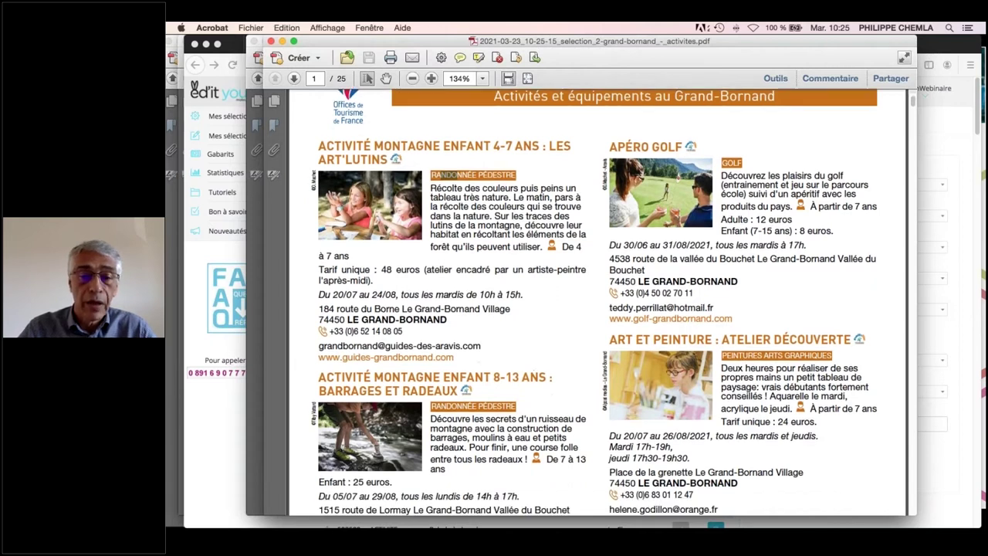
scroll(477, 288, "down", 10)
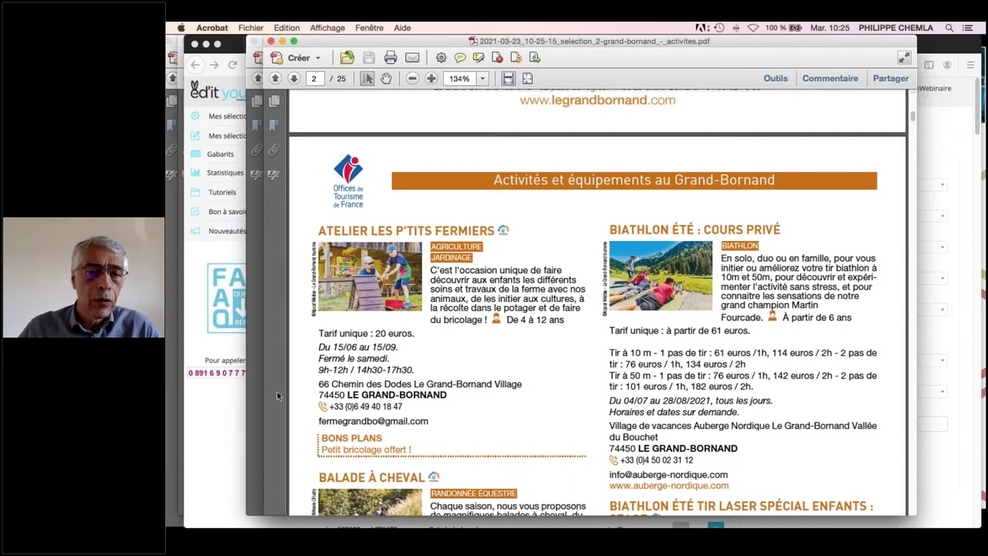
key("super+w")
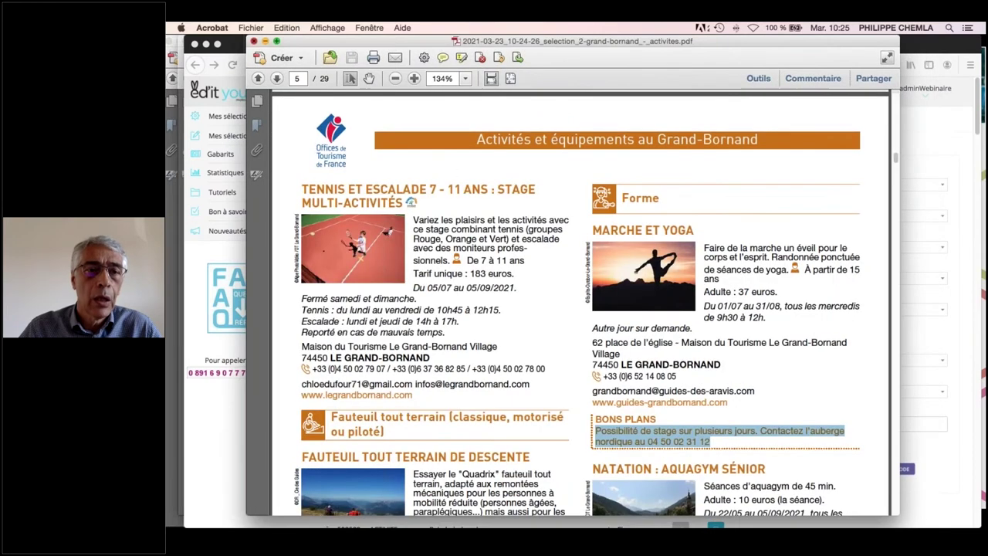
key("super+w")
key("super+w")
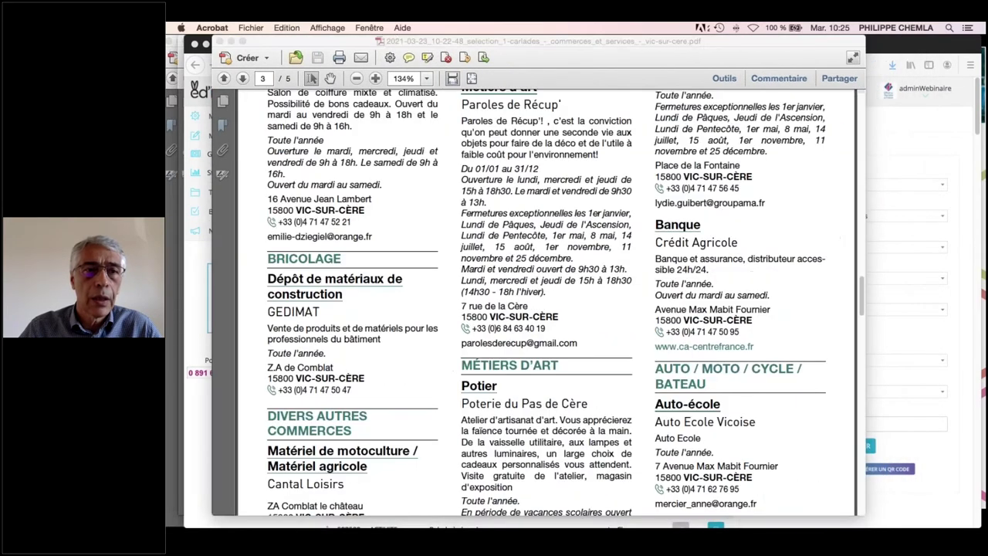
left_click(220, 41)
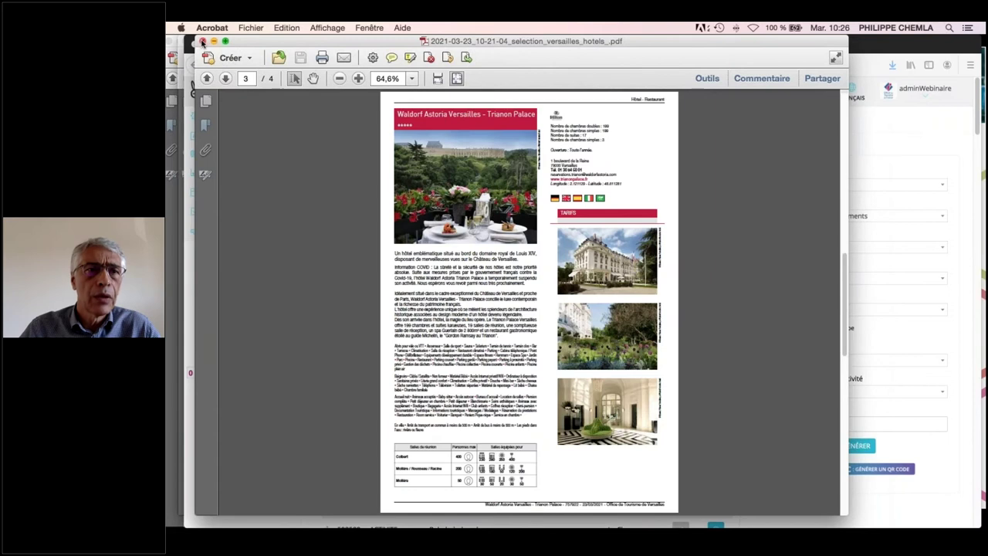
Switch to Ed'it Yourself in Firefox and open the selection "3-Valeyrieux - locations" for editing.
left_click(192, 267)
left_click(236, 137)
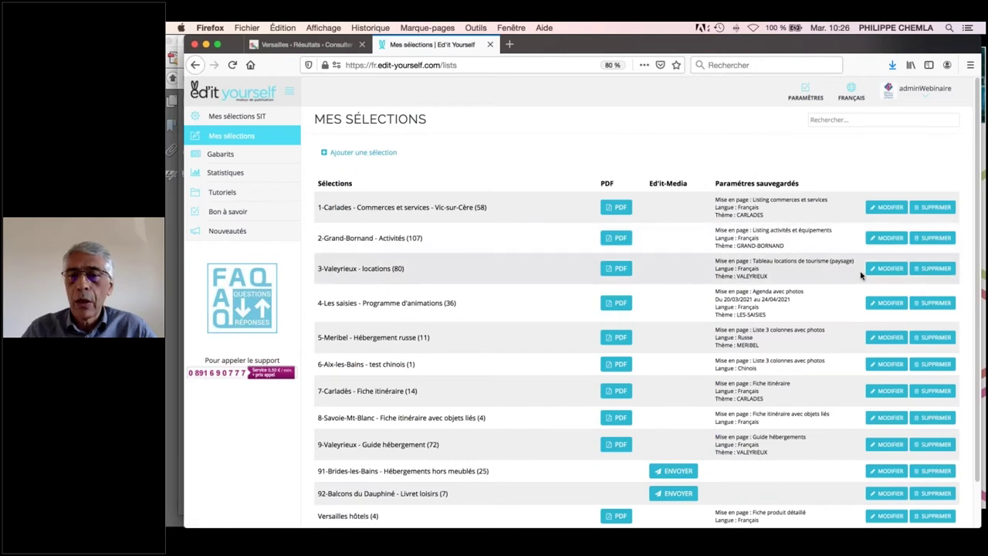
left_click(887, 270)
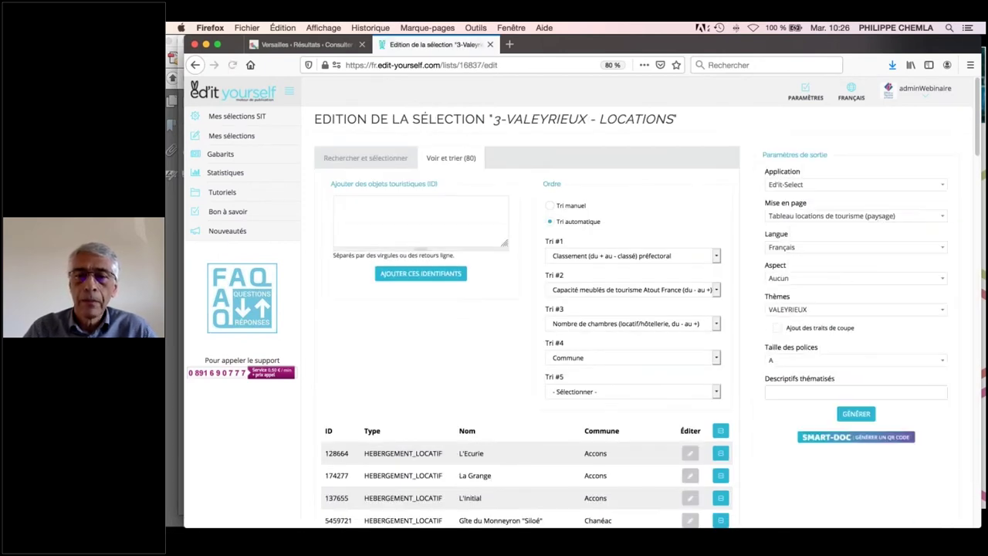
Generate the Valeyrieux PDF with the layout "Tableau locations de tourisme (paysage)" and open it.
left_click(808, 219)
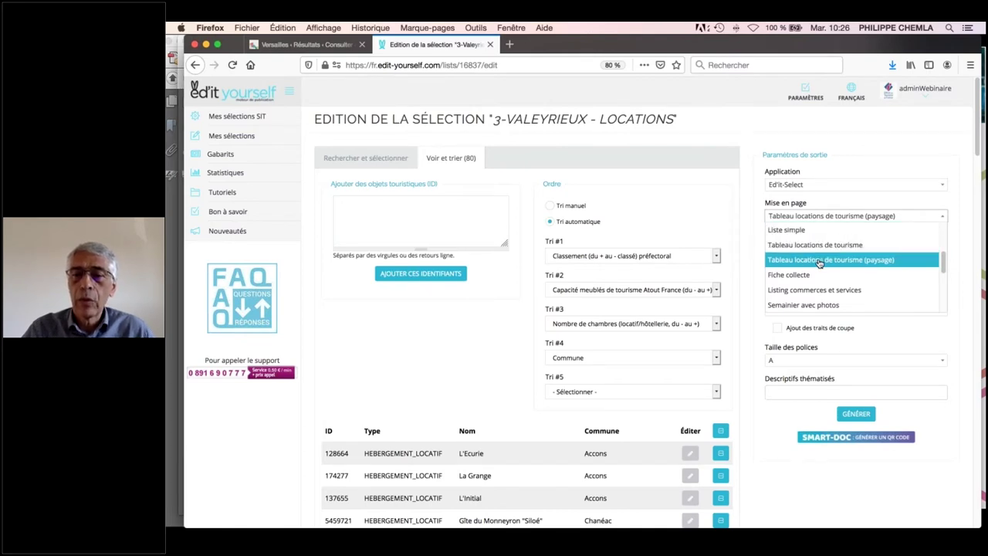
left_click(842, 275)
key("Down")
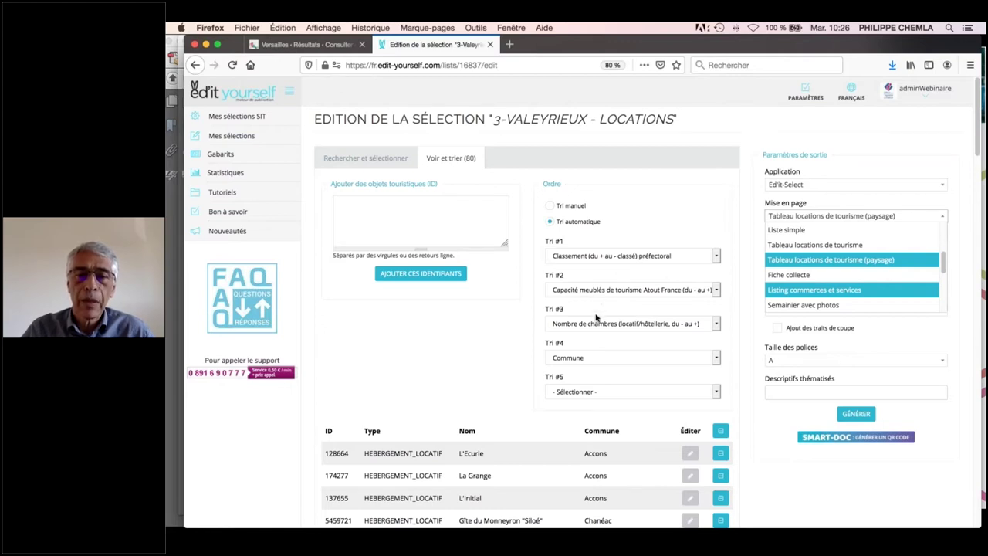
left_click(856, 414)
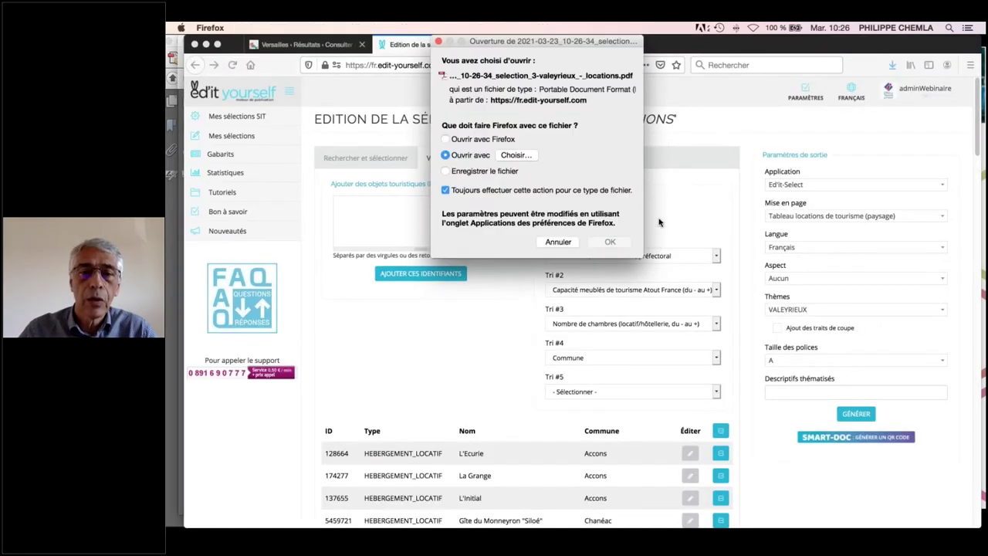
left_click(610, 241)
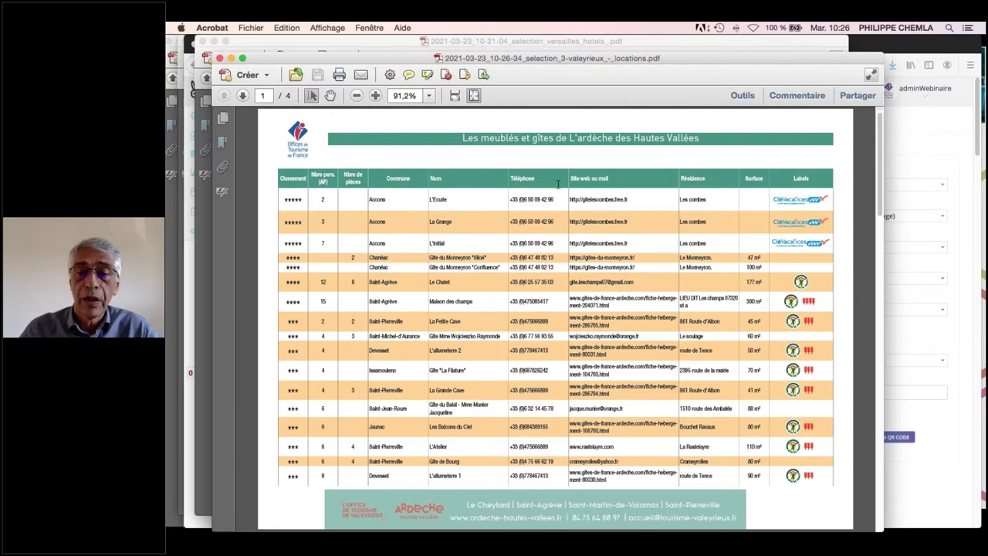
Close the Valeyrieux PDF and open the selection "4-Les saisies - Programme d'animations" for editing in Ed'it Yourself.
left_click(220, 58)
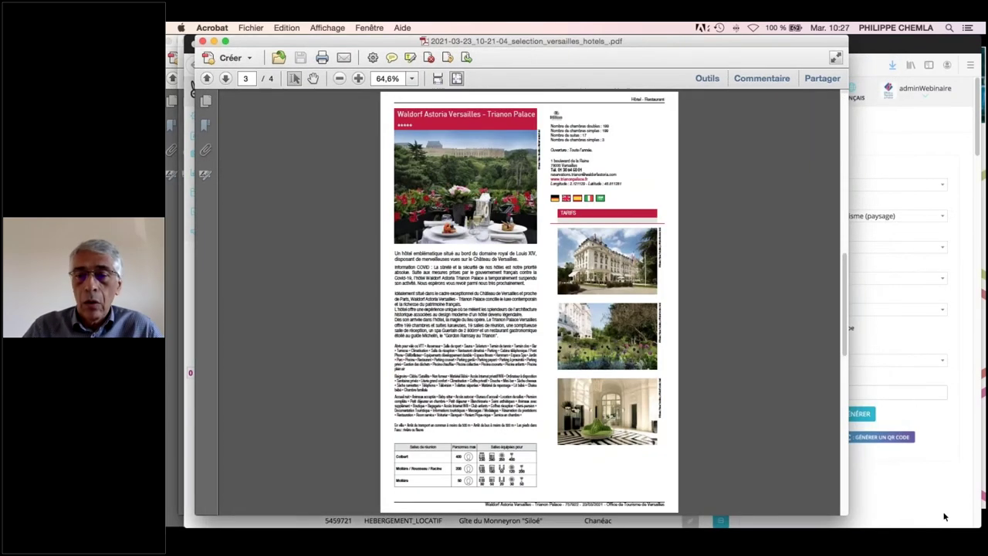
left_click(916, 492)
left_click(232, 136)
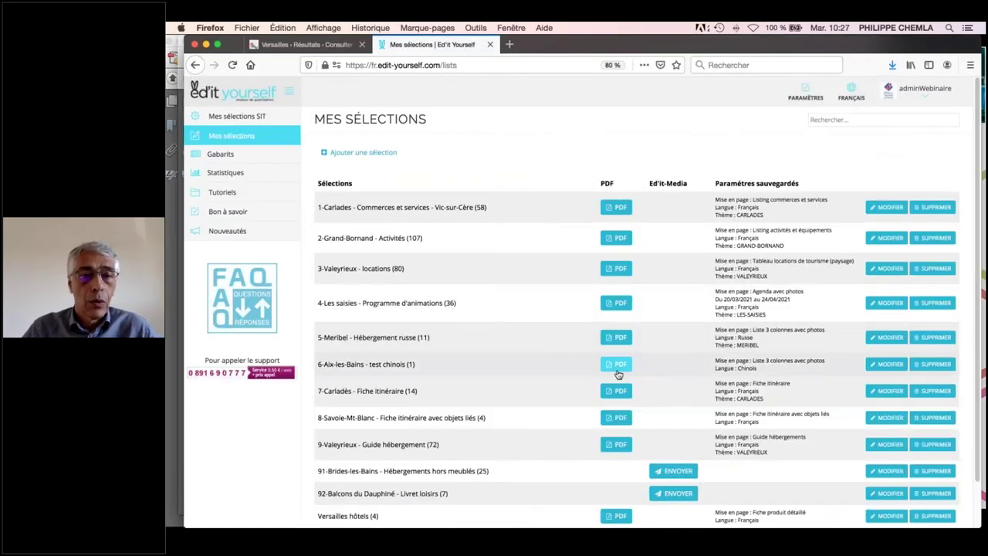
left_click(890, 303)
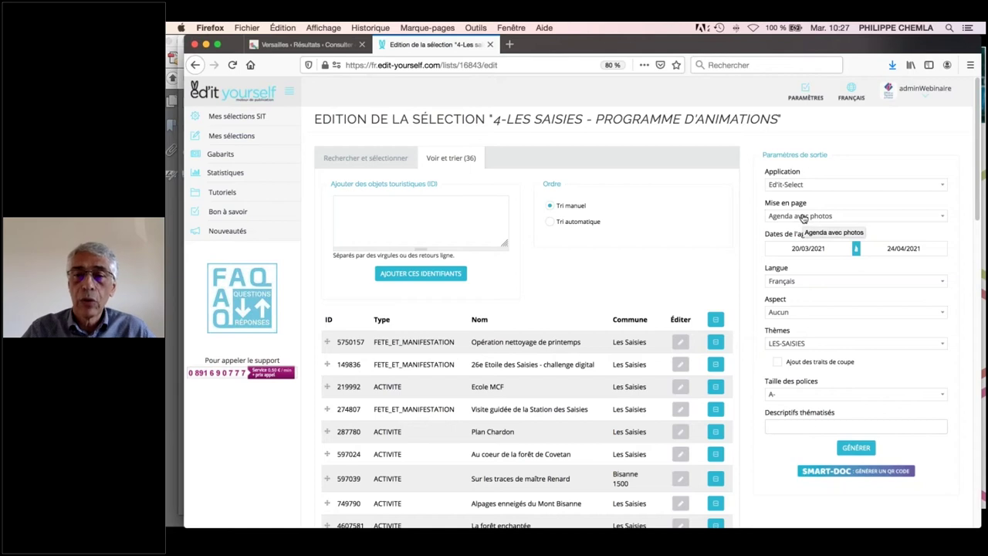
Generate the Les Saisies PDF with the layout "Agenda avec photos" for 20/03/2021 to 24/04/2021 and open it.
left_click(804, 219)
left_click(804, 219)
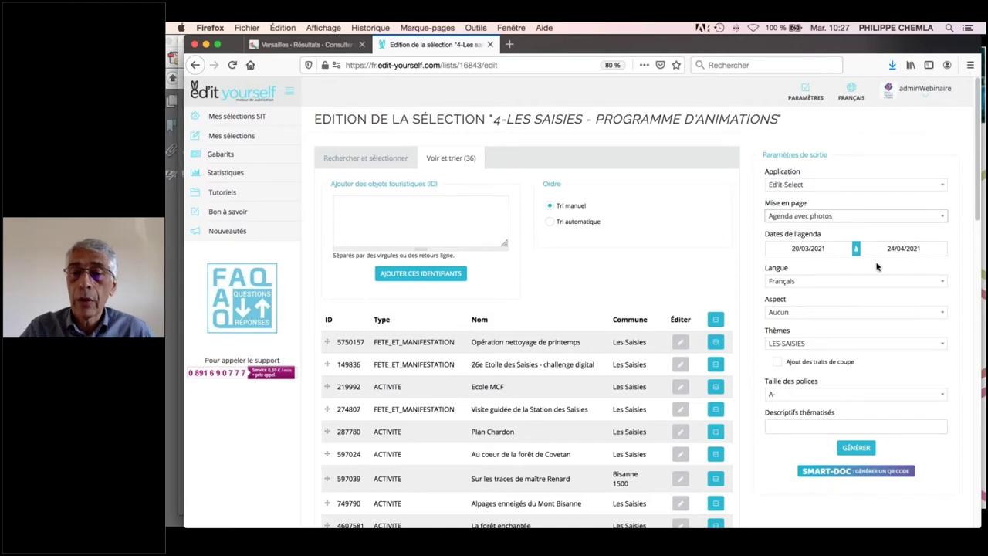
left_click(857, 448)
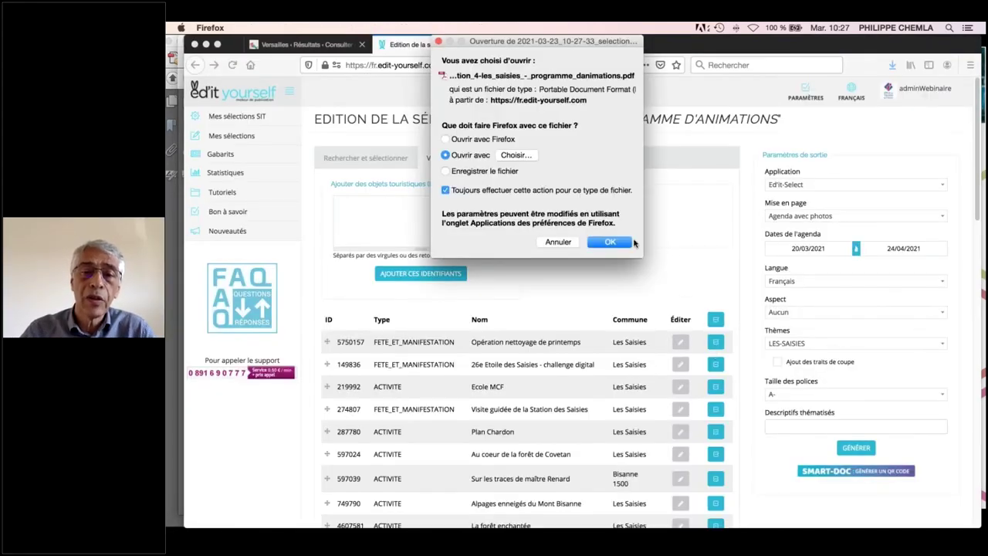
left_click(609, 243)
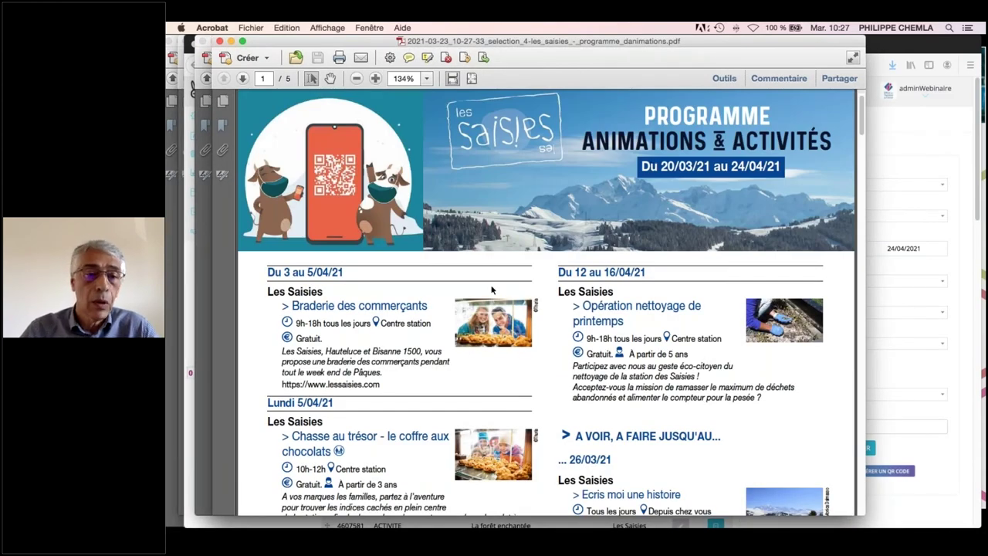
Highlight "3 au" in the first date heading and the area around "A VOIR, A FAIRE JUSQU'AU..." in the Les Saisies PDF, then clear the highlighting.
scroll(492, 289, "down", 3)
left_click_drag(282, 227, 304, 226)
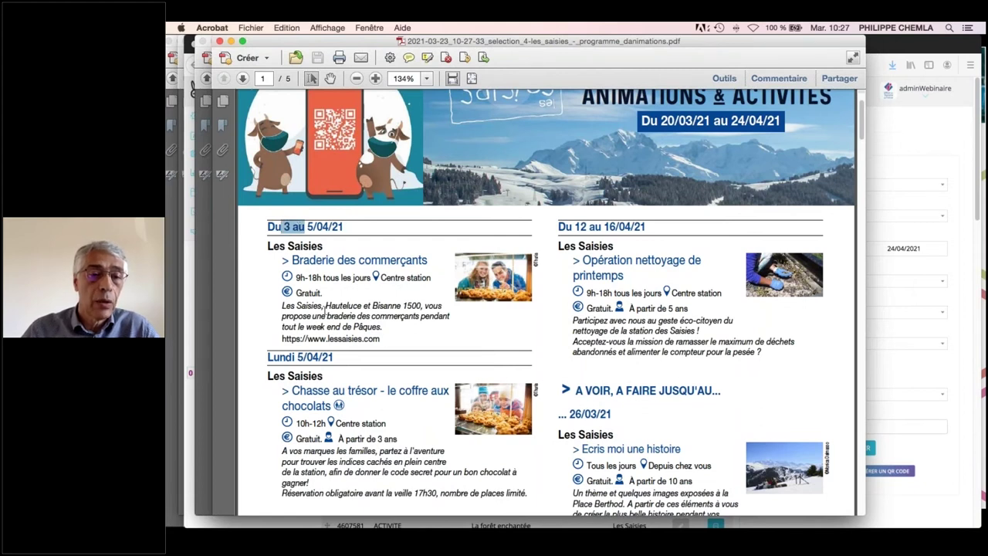
scroll(324, 306, "down", 4)
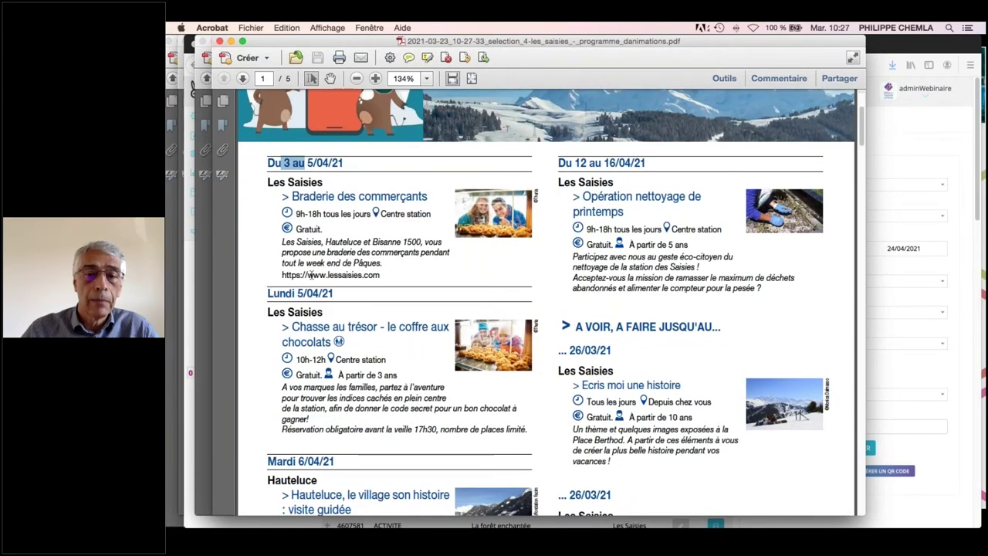
scroll(313, 274, "down", 3)
left_click_drag(630, 245, 624, 269)
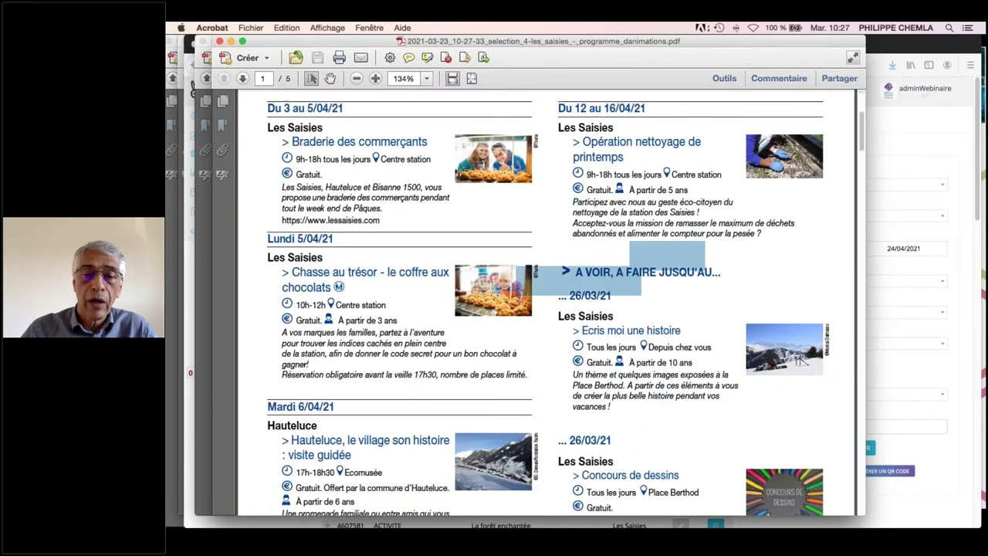
left_click(648, 309)
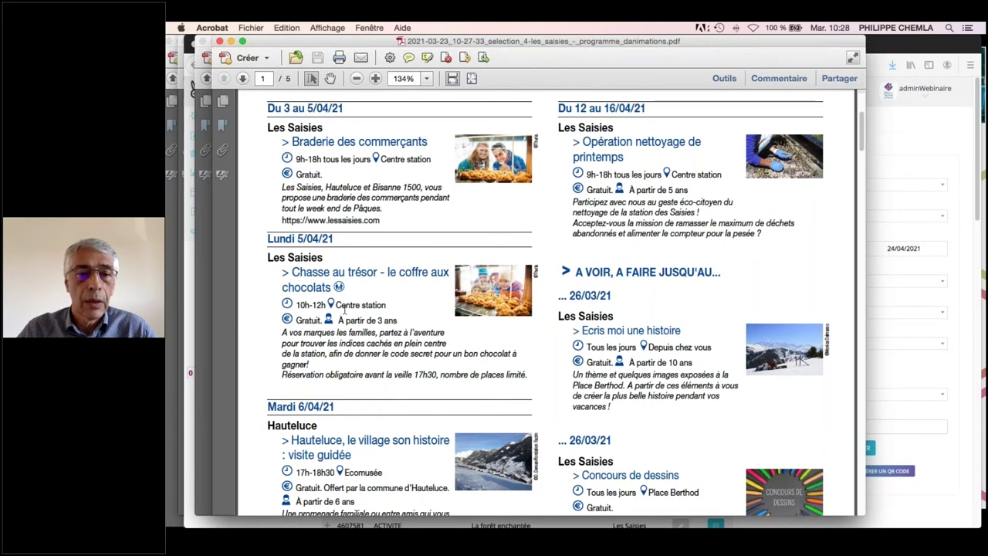
left_click_drag(599, 287, 643, 271)
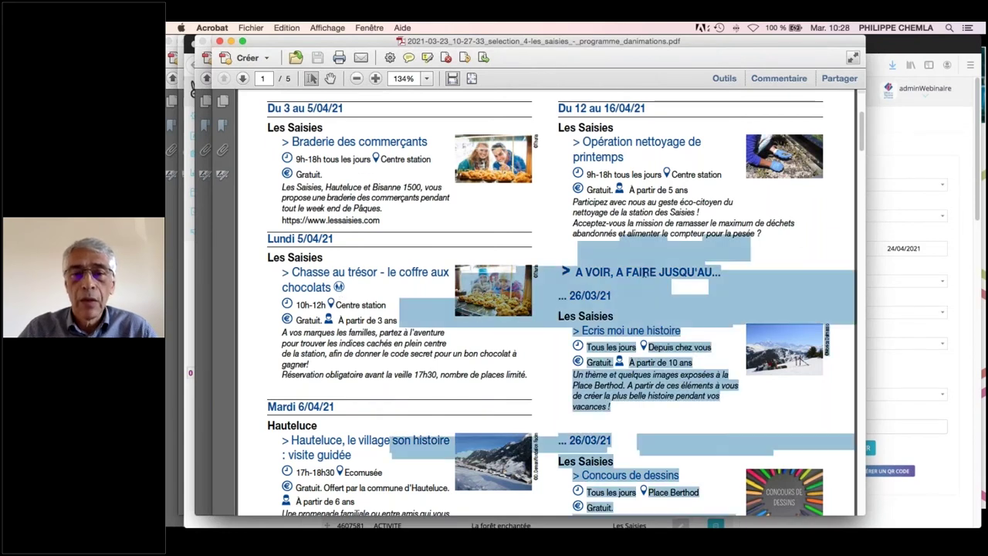
left_click(643, 272)
Examine pages 1 to 3 of the Les Saisies agenda, including the ET AUSSI section and its activities grouped by weekday.
scroll(665, 321, "down", 2)
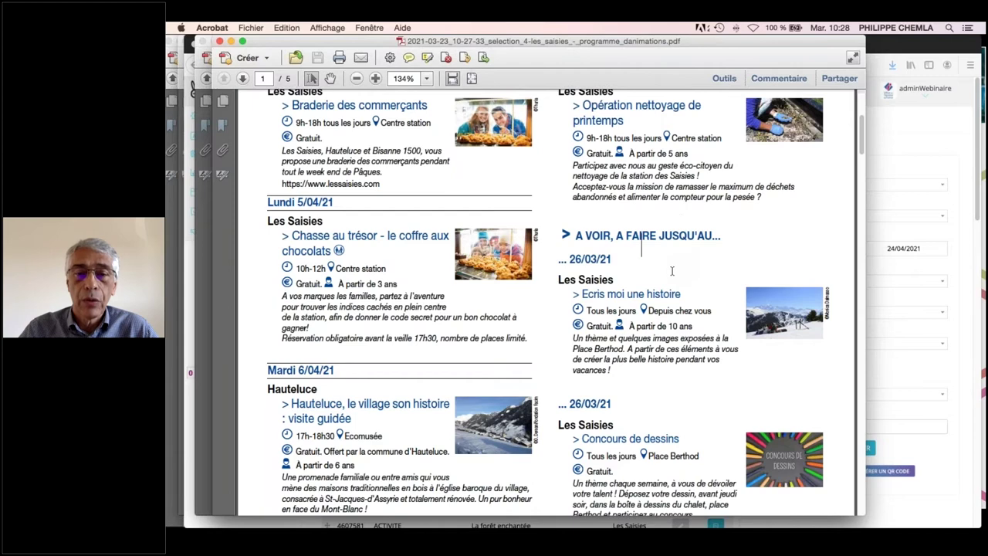
scroll(667, 271, "down", 15)
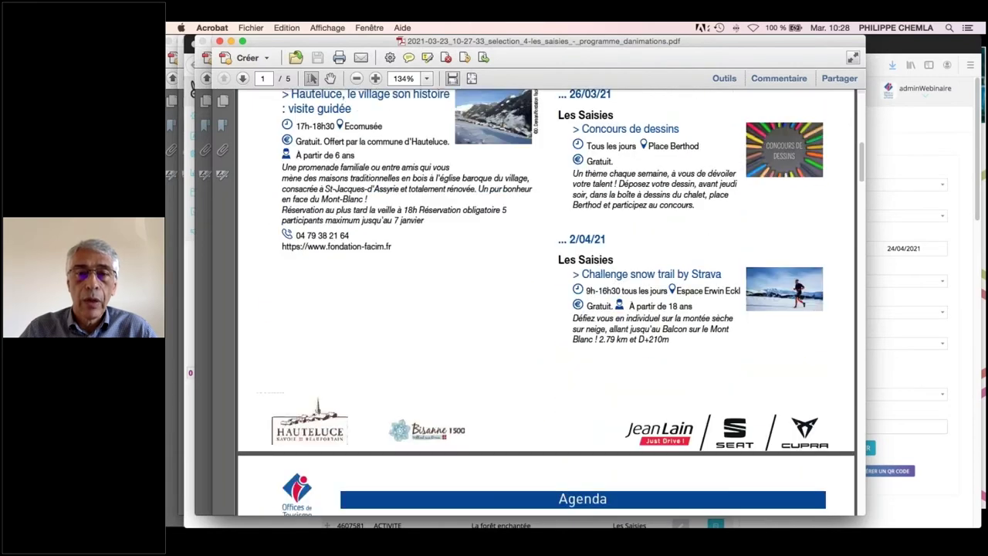
scroll(667, 271, "up", 5)
scroll(667, 271, "down", 8)
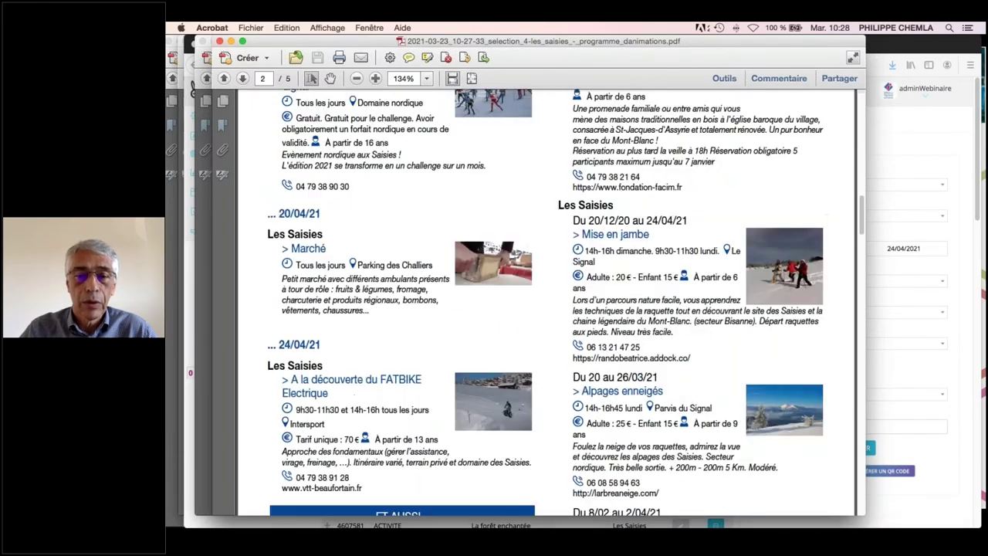
scroll(308, 363, "down", 3)
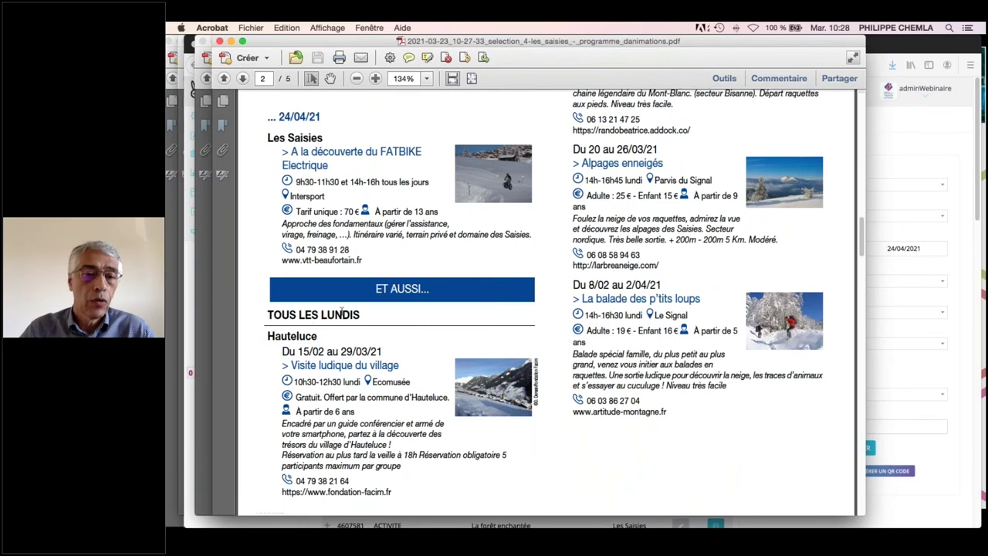
scroll(642, 294, "down", 10)
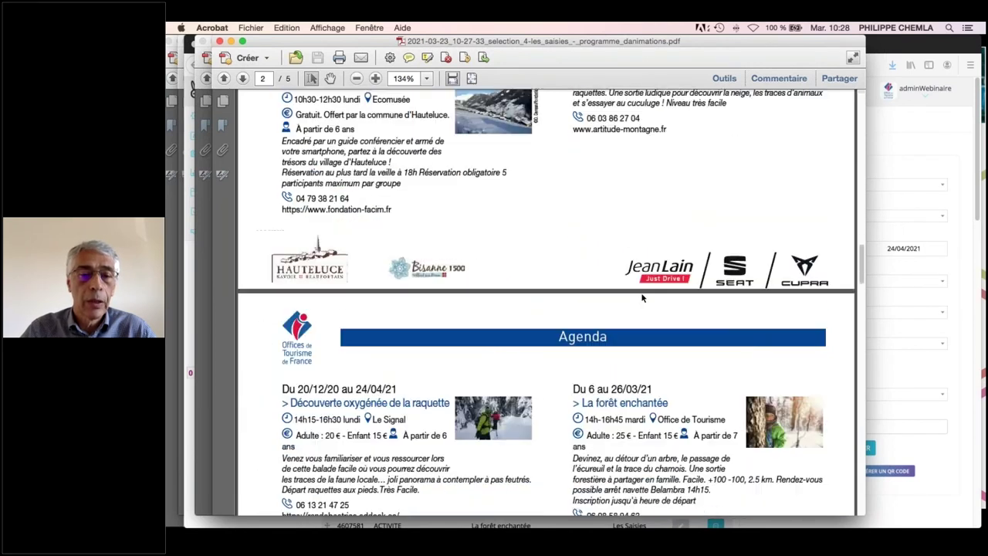
scroll(651, 266, "down", 7)
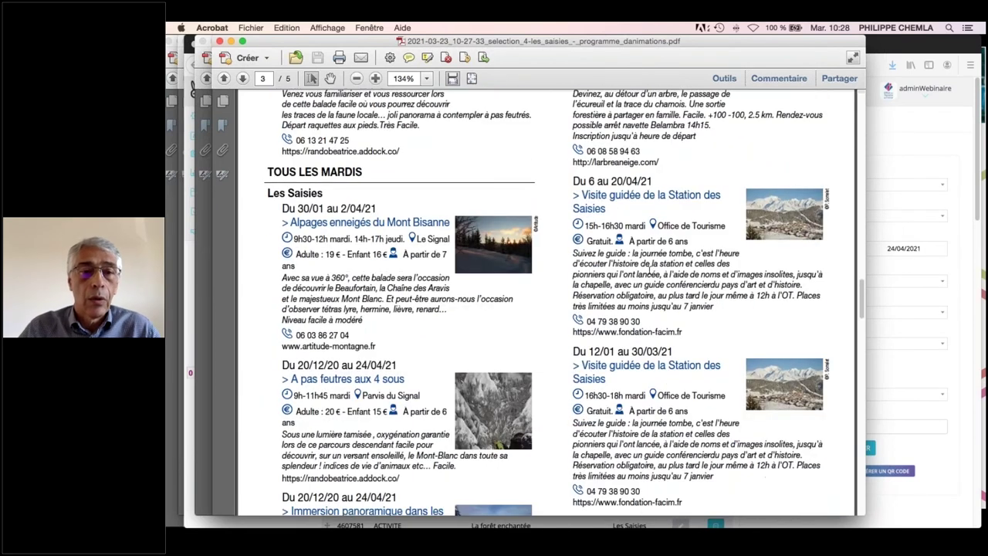
scroll(651, 268, "down", 3)
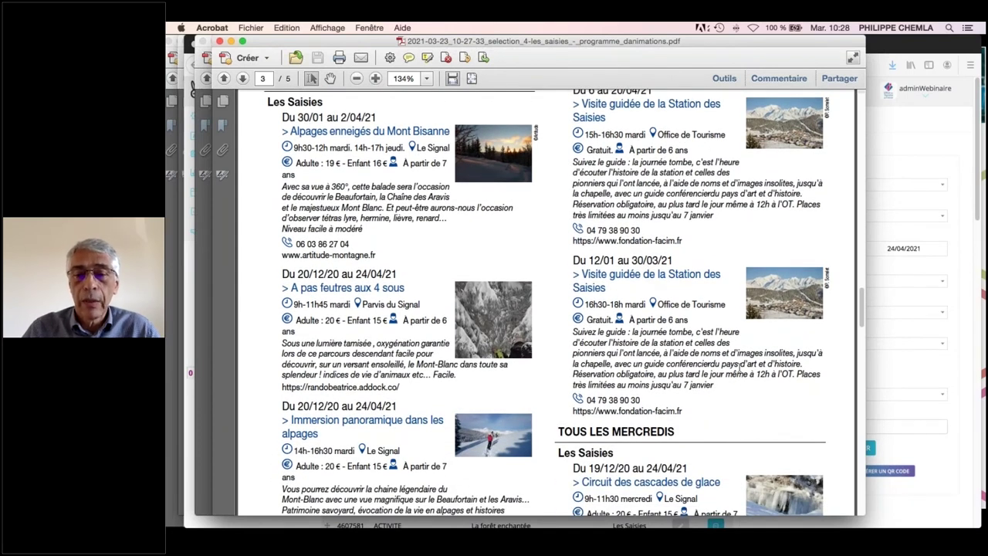
scroll(739, 363, "down", 3)
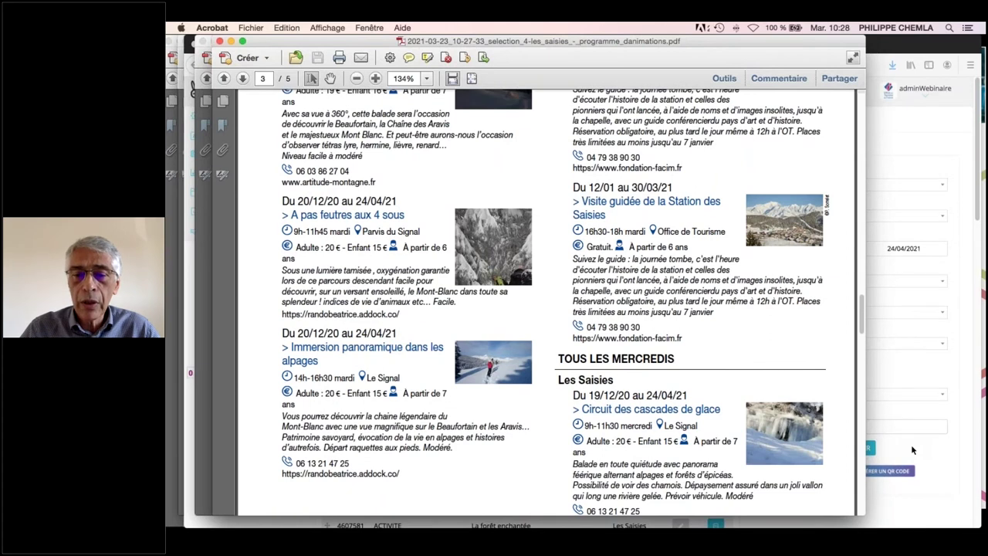
Return to Ed'it Yourself and set the Les Saisies selection's layout to "Semainier avec photos".
left_click(912, 450)
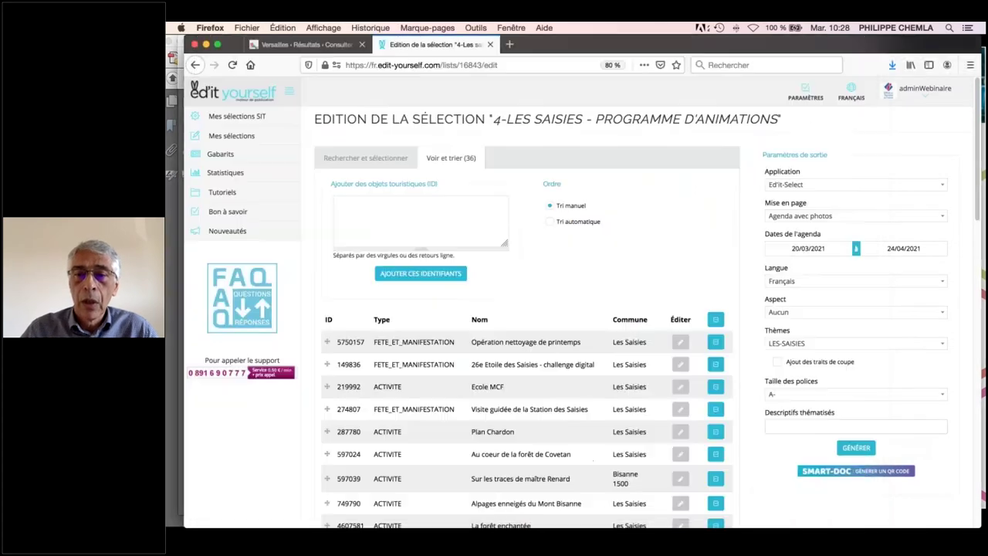
left_click(806, 217)
scroll(840, 262, "down", 5)
scroll(838, 264, "down", 2)
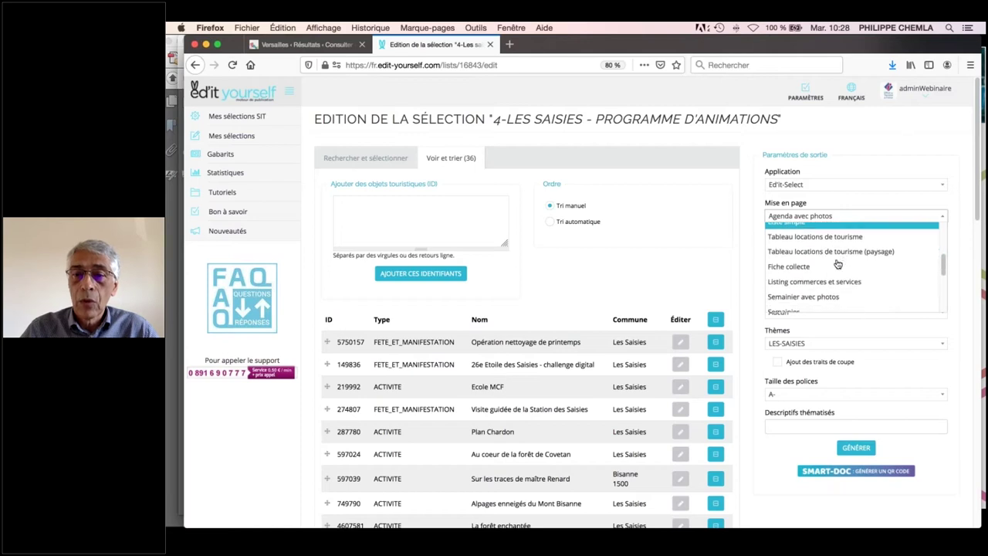
scroll(818, 294, "down", 1)
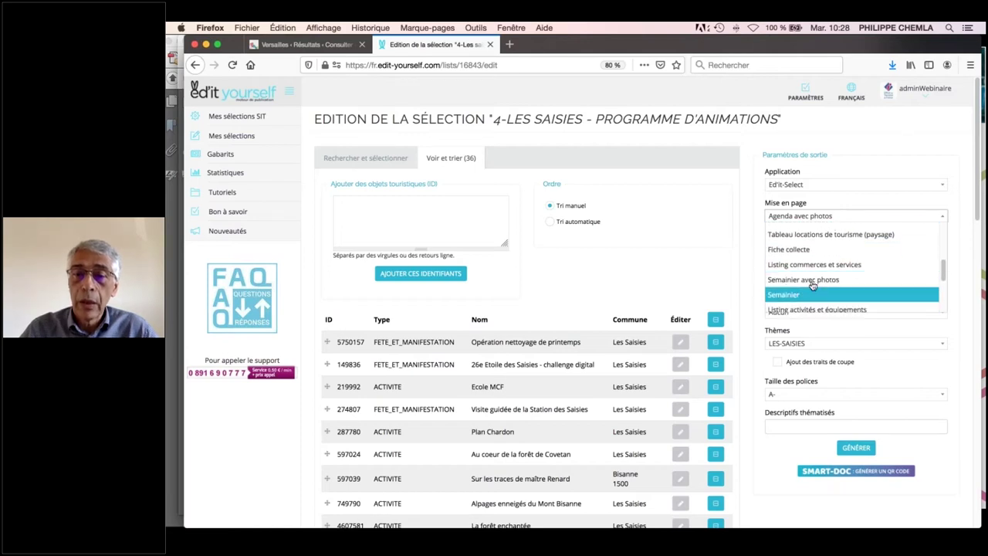
left_click(812, 282)
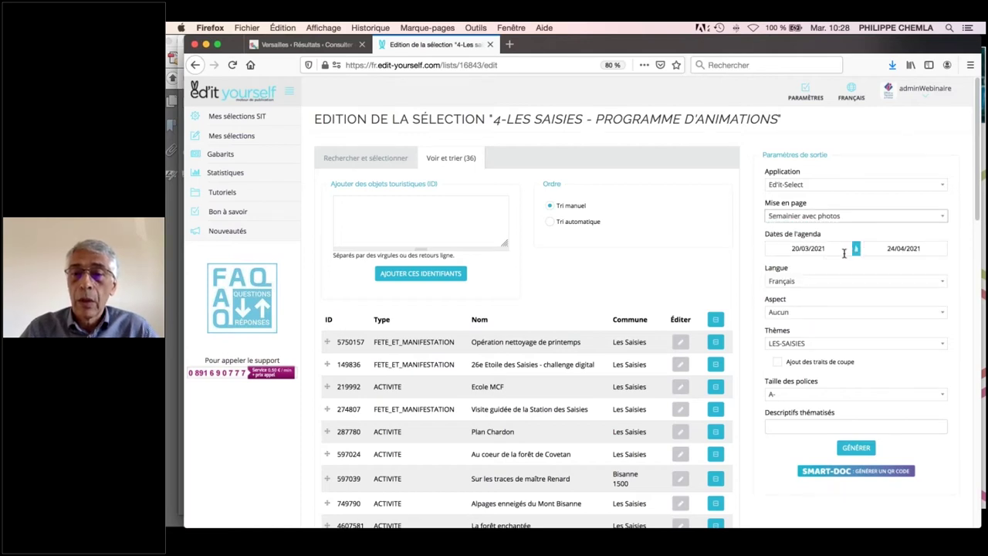
Set the agenda's end date to 27/03/2021, generate the Les Saisies PDF and view its day-by-day programme on page 1.
left_click(840, 249)
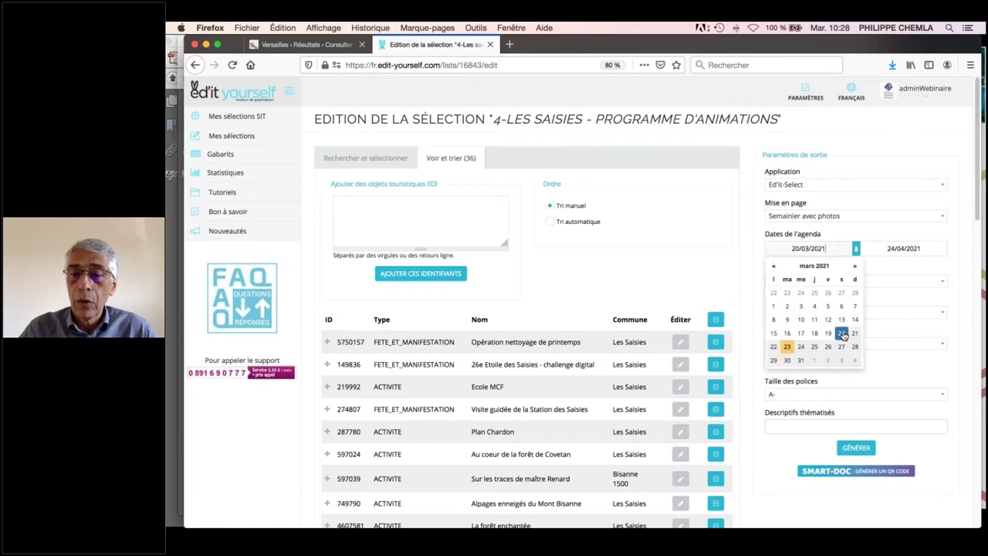
left_click(927, 249)
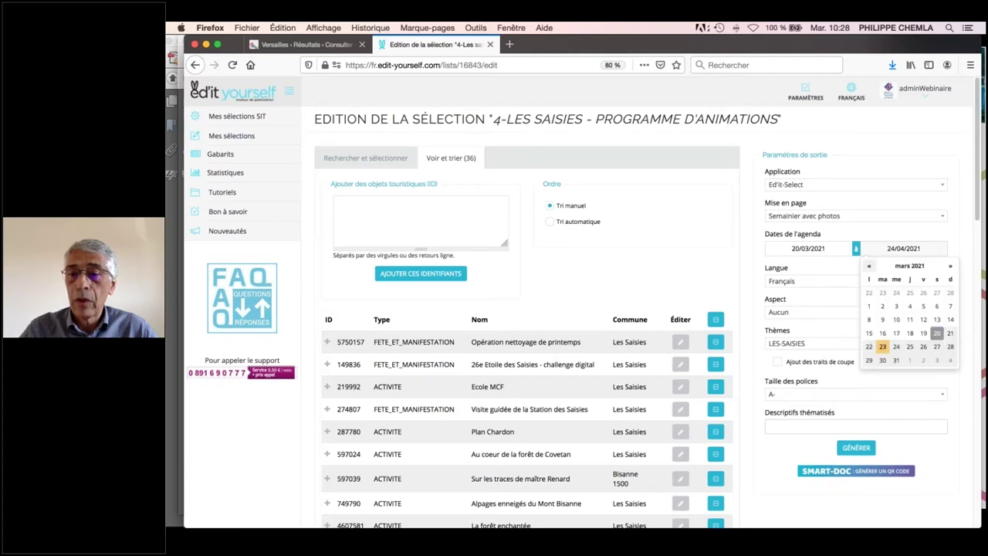
left_click(935, 348)
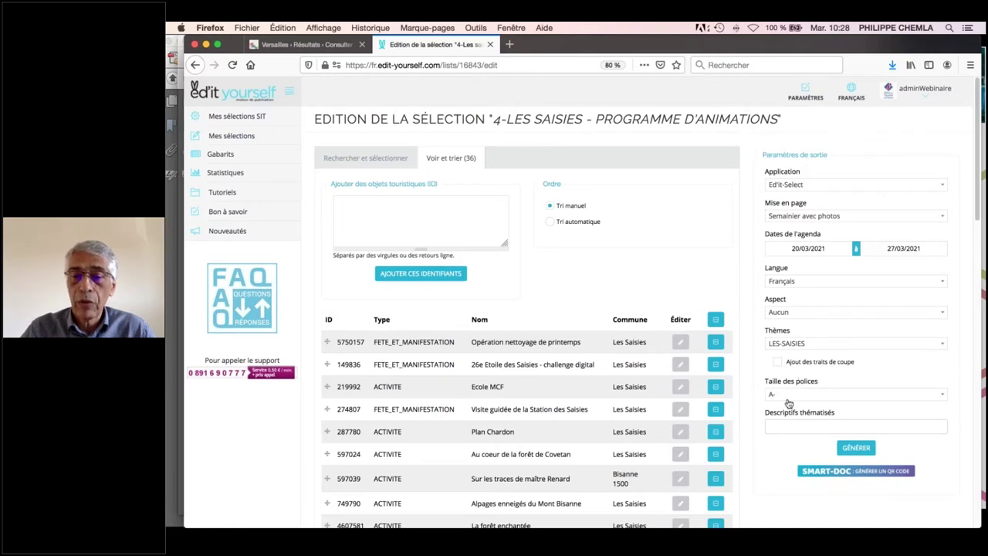
left_click(862, 450)
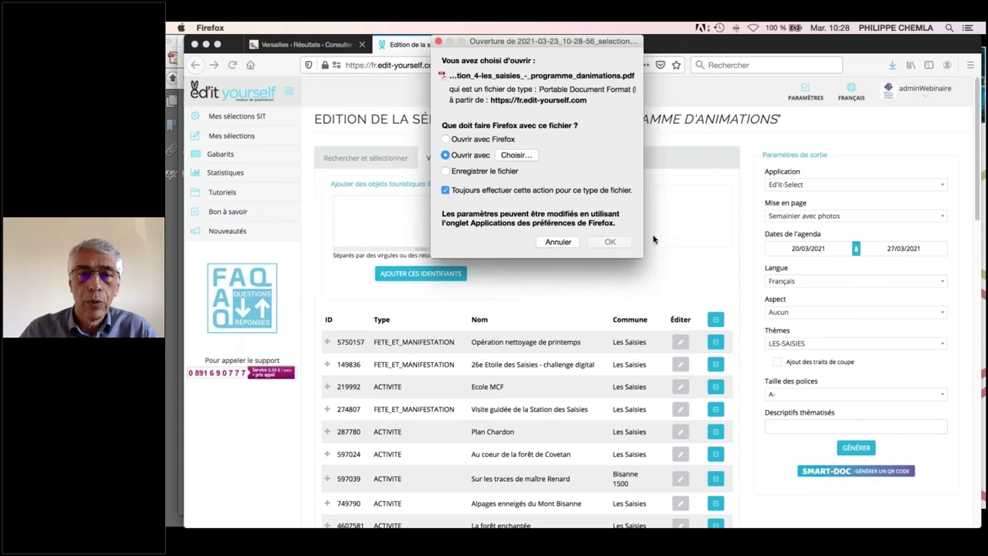
left_click(609, 242)
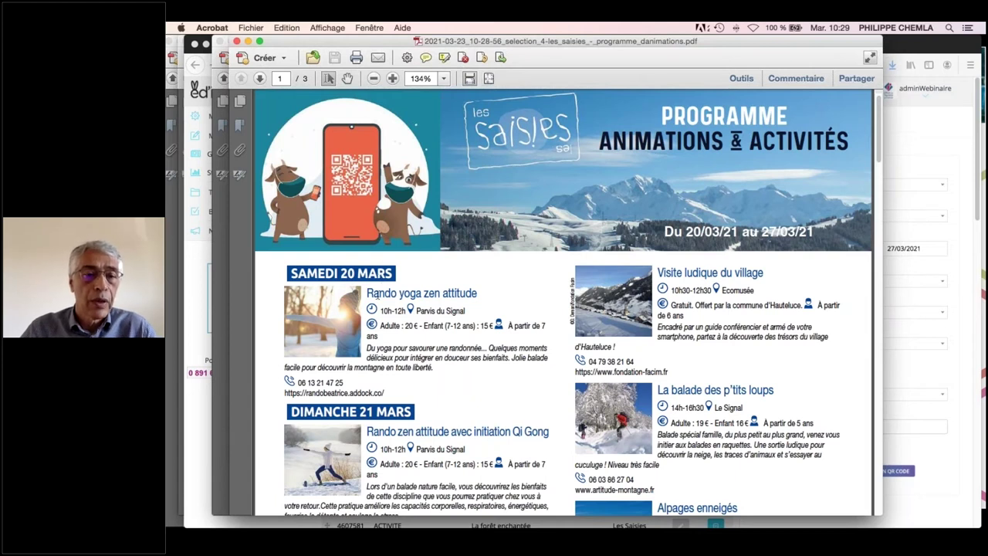
scroll(381, 301, "down", 10)
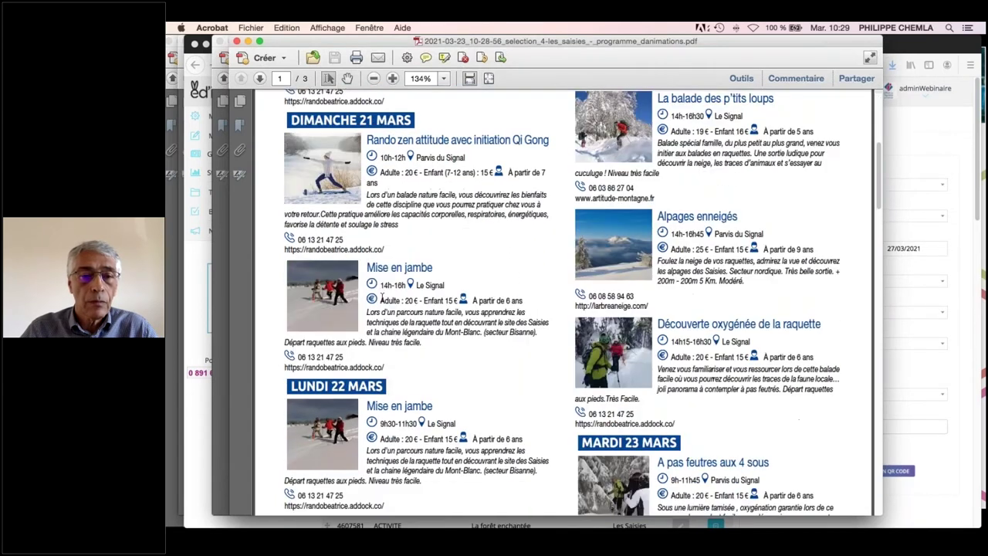
scroll(382, 298, "down", 1)
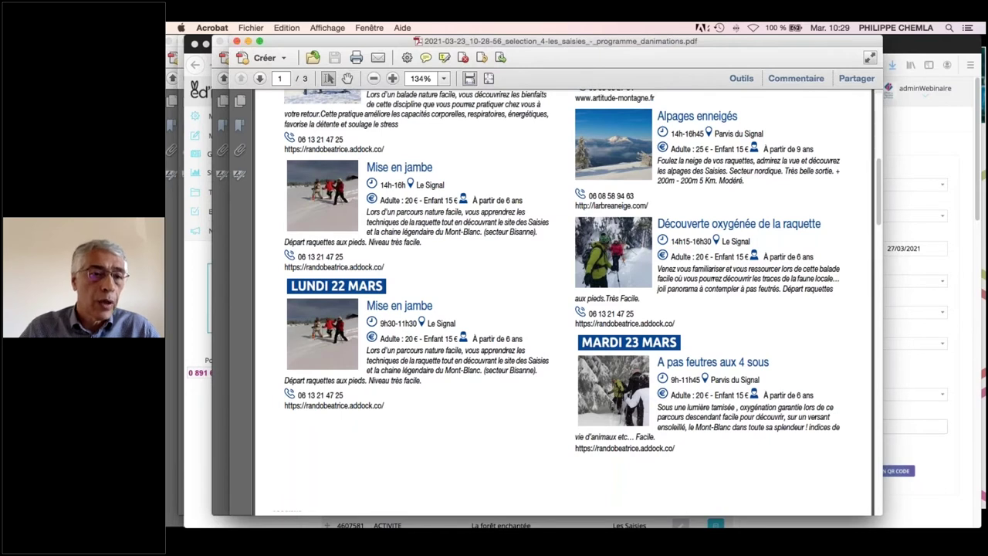
Return to Ed'it Yourself and set the Les Saisies selection's layout to "Agenda avec focus et rubriques - photos".
left_click(192, 294)
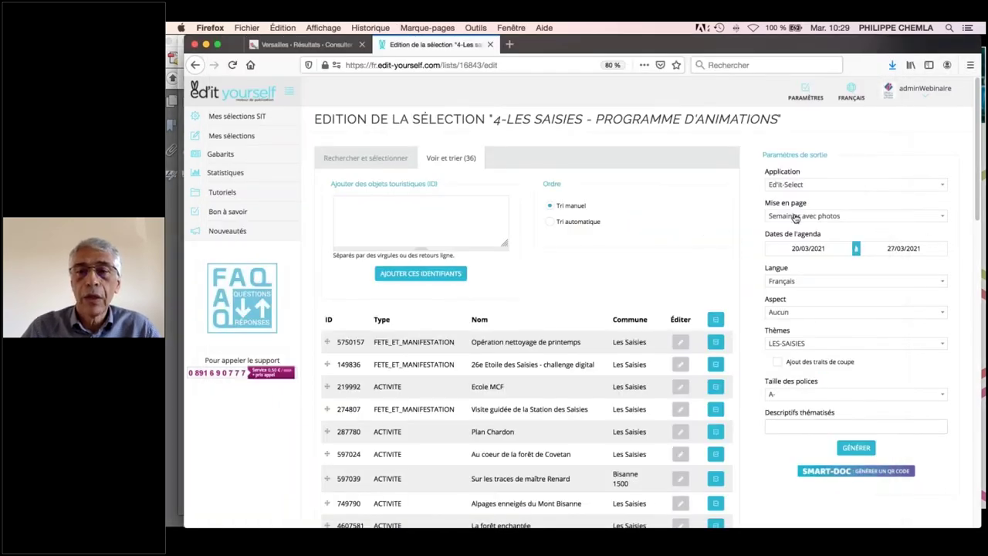
left_click(795, 217)
scroll(943, 284, "down", 1)
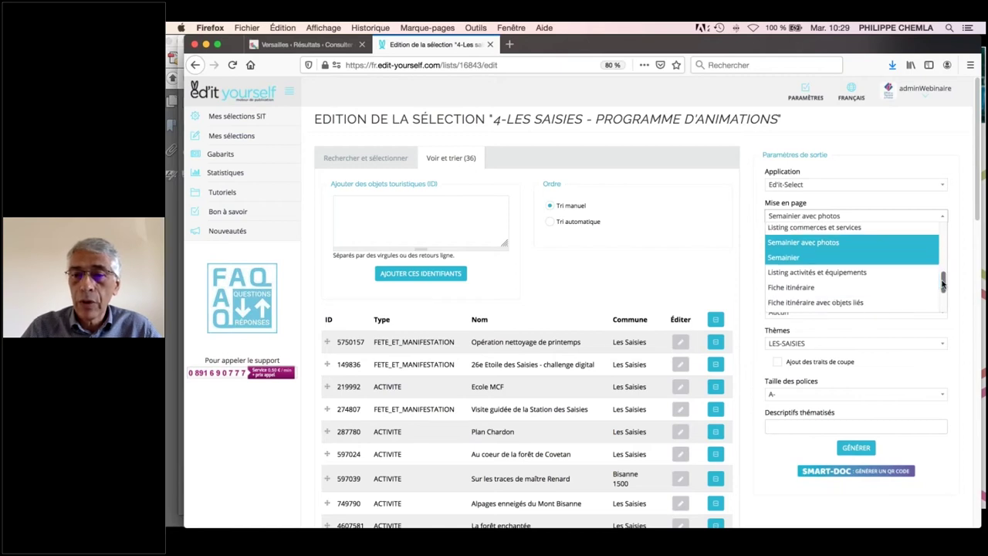
left_click_drag(942, 284, 944, 307)
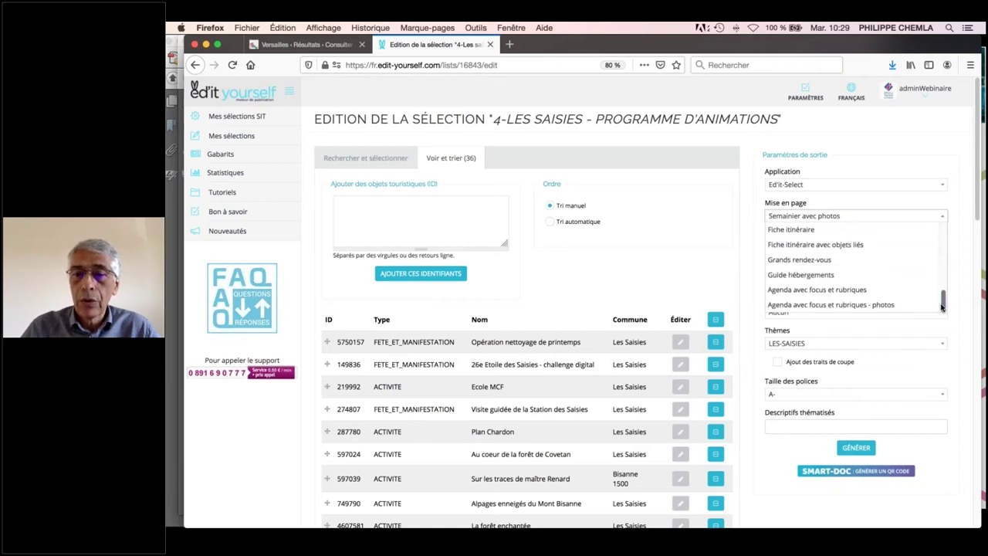
left_click(867, 306)
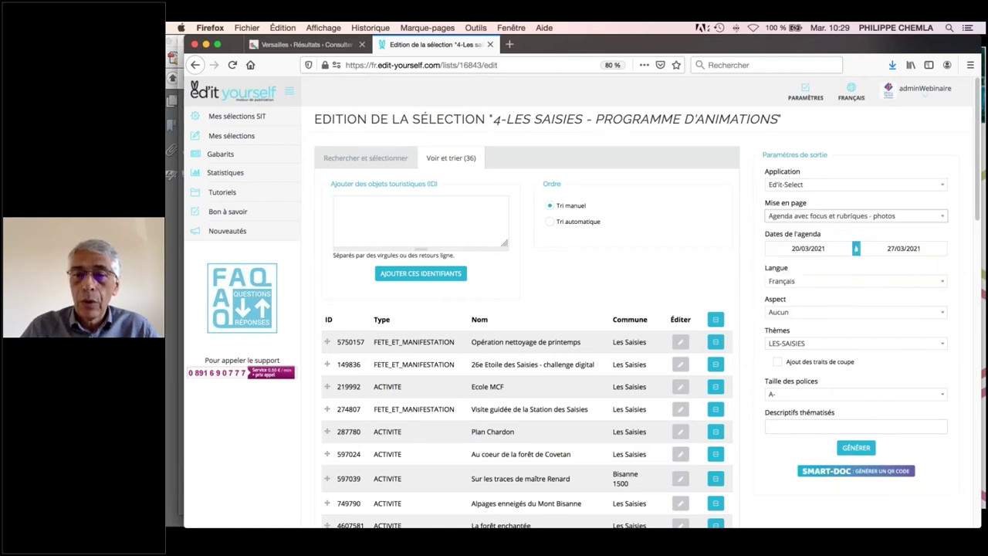
Set the agenda's end date to 24/04/2021, generate the Les Saisies PDF and open it.
left_click(928, 248)
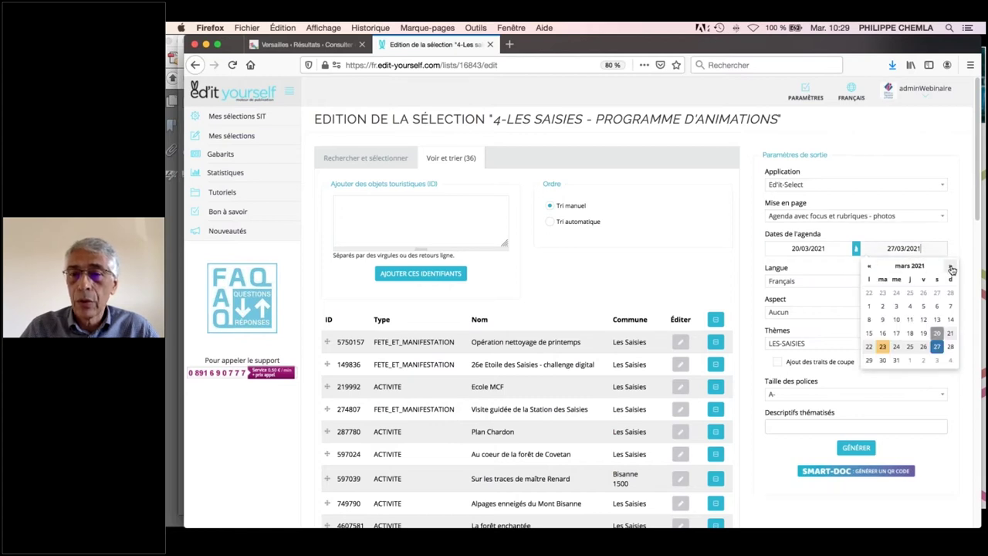
left_click(951, 265)
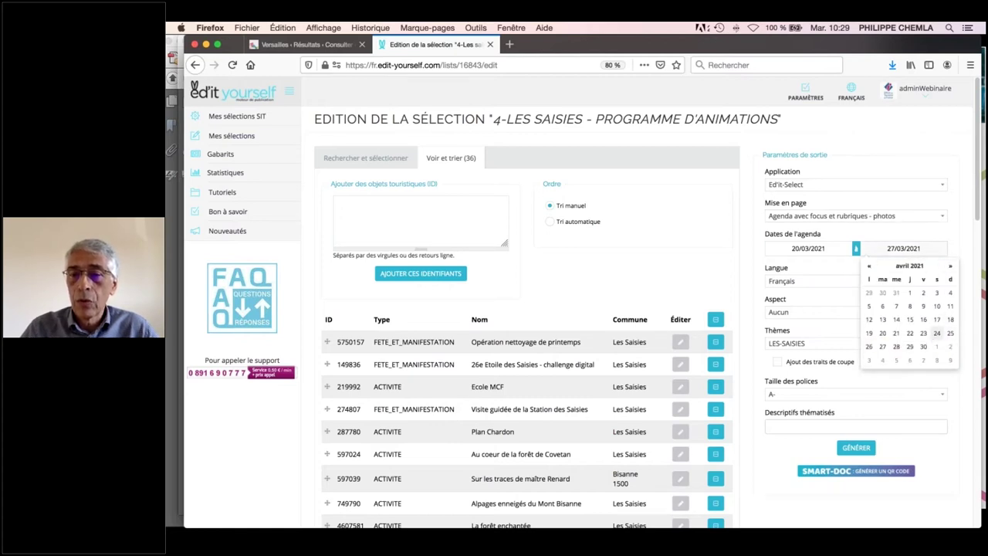
left_click(938, 334)
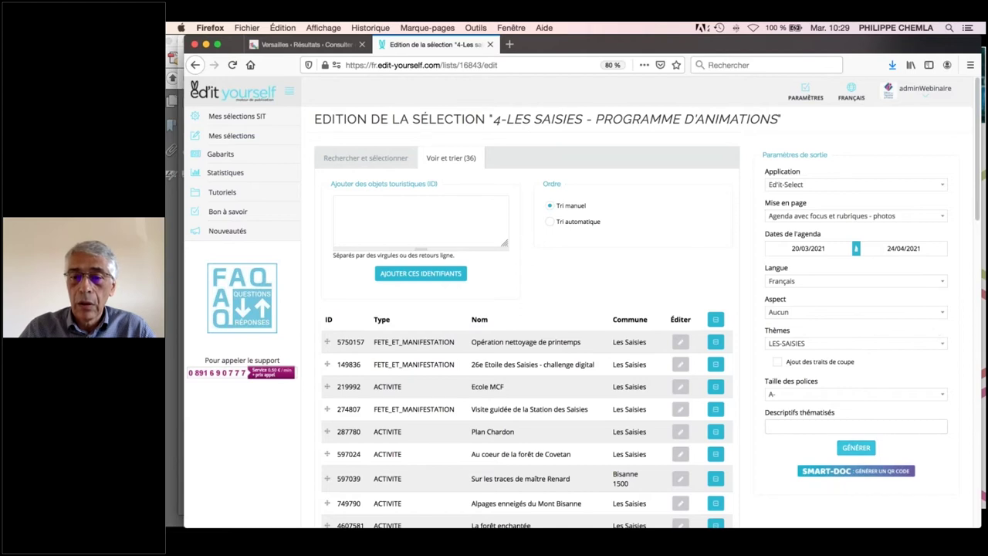
left_click(857, 446)
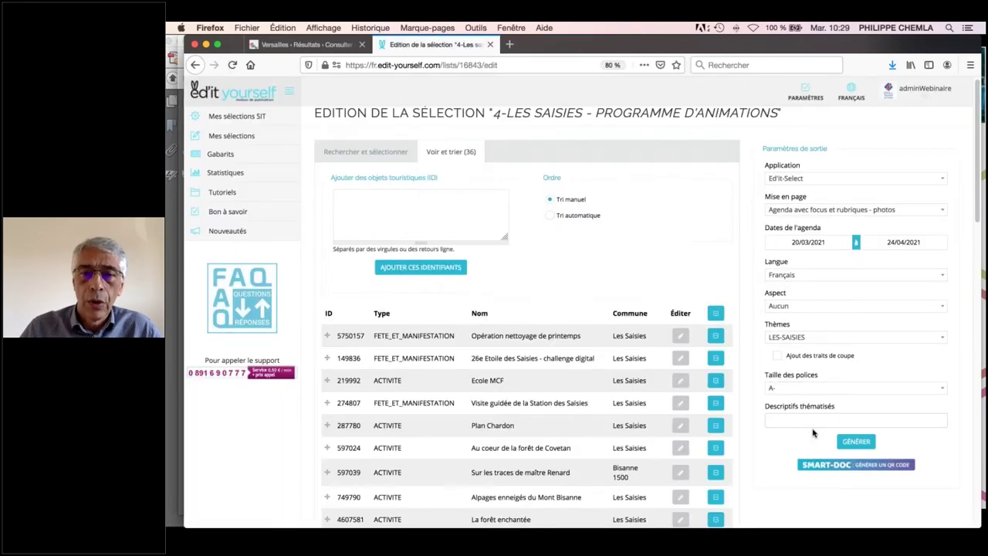
left_click(610, 242)
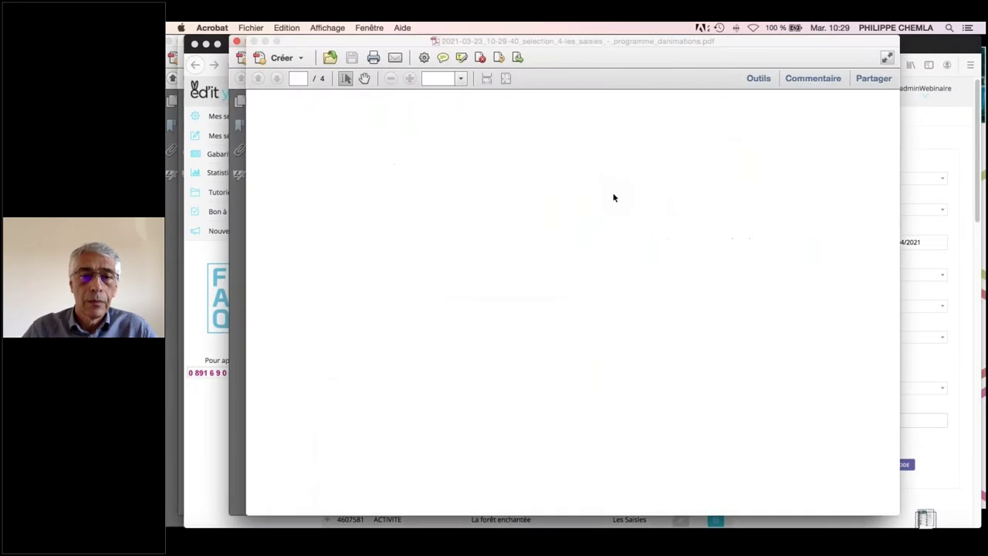
Examine pages 1 to 4 of the Les Saisies agenda, including the MARCHÉS, ACTIVITÉS and JEUX DE PÂQUES sections.
scroll(579, 301, "down", 5)
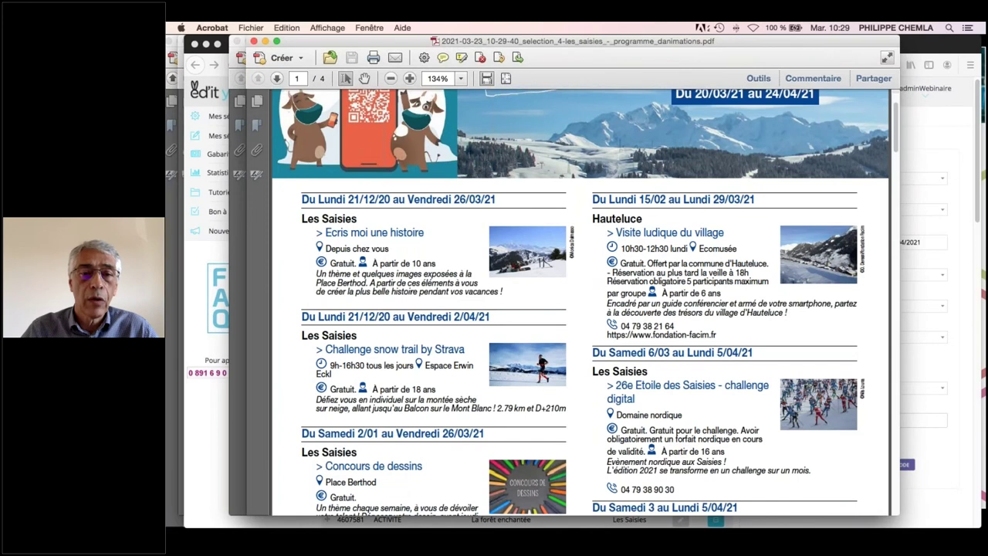
scroll(349, 314, "up", 3)
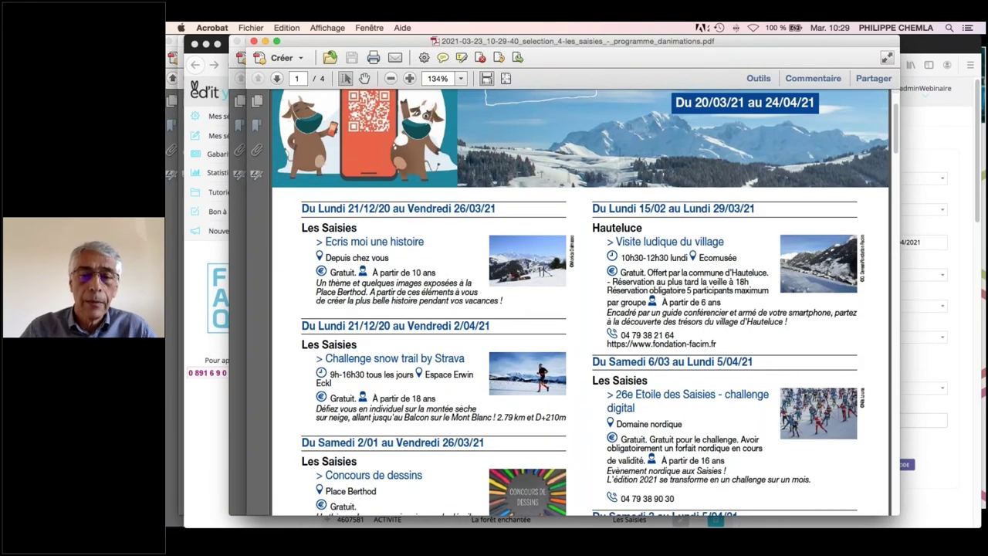
scroll(536, 263, "down", 1)
scroll(535, 261, "down", 15)
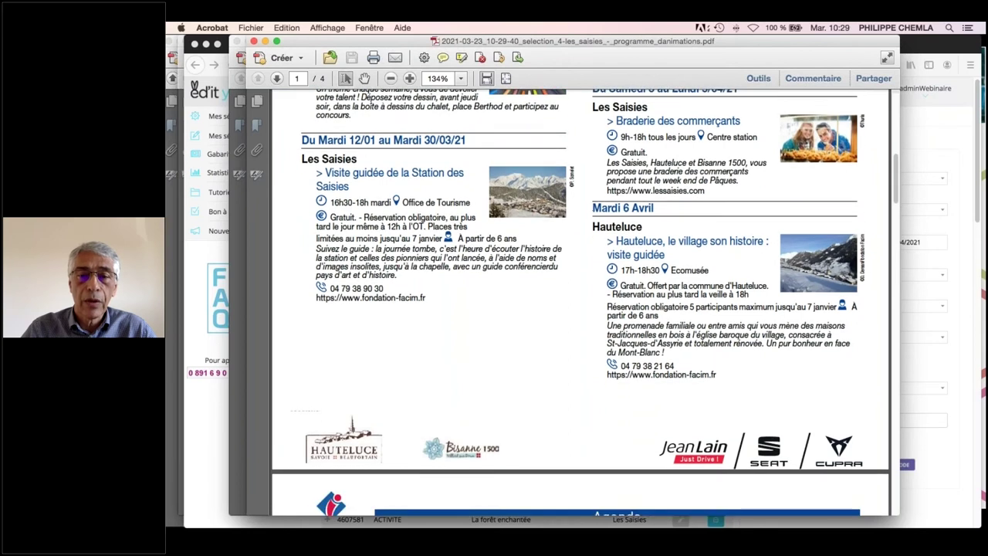
scroll(536, 261, "down", 5)
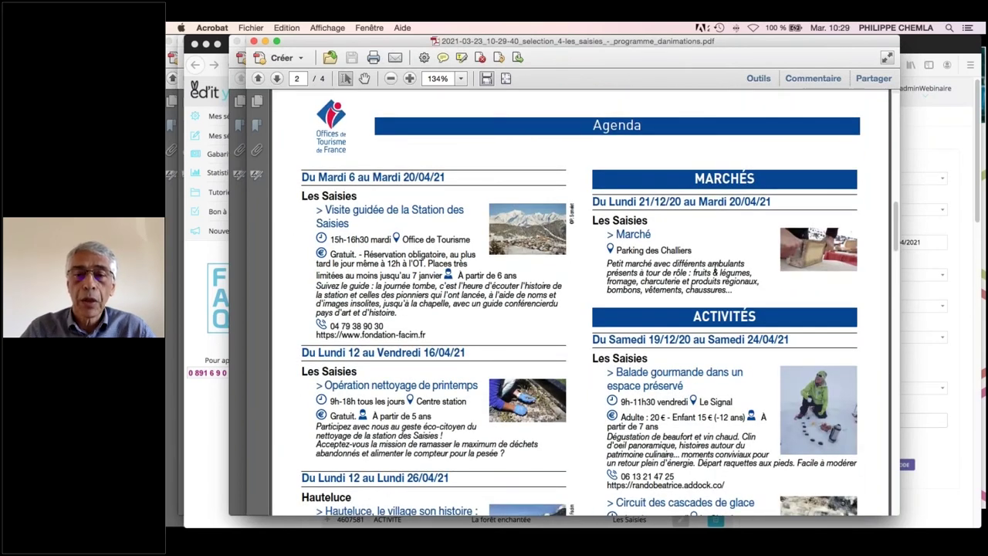
scroll(715, 272, "down", 9)
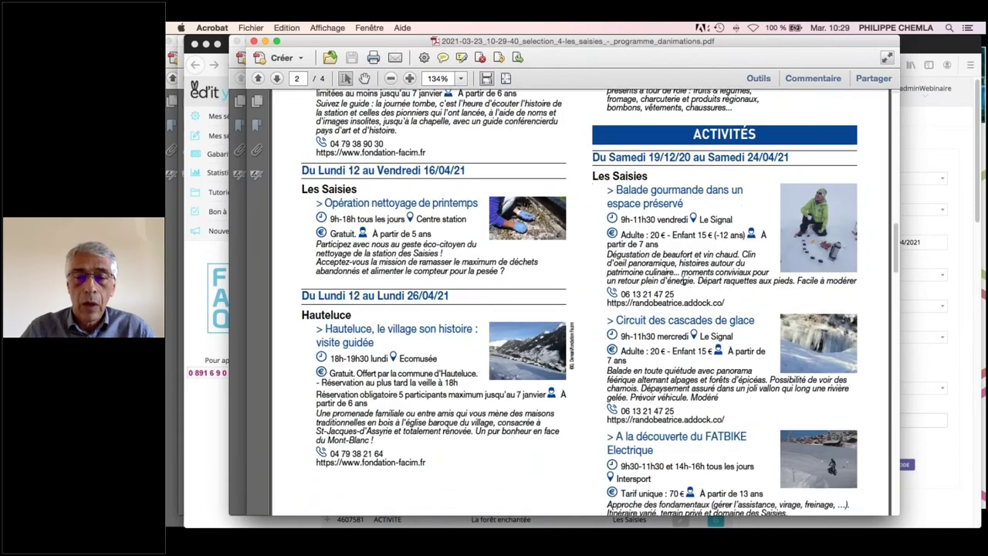
scroll(658, 277, "down", 9)
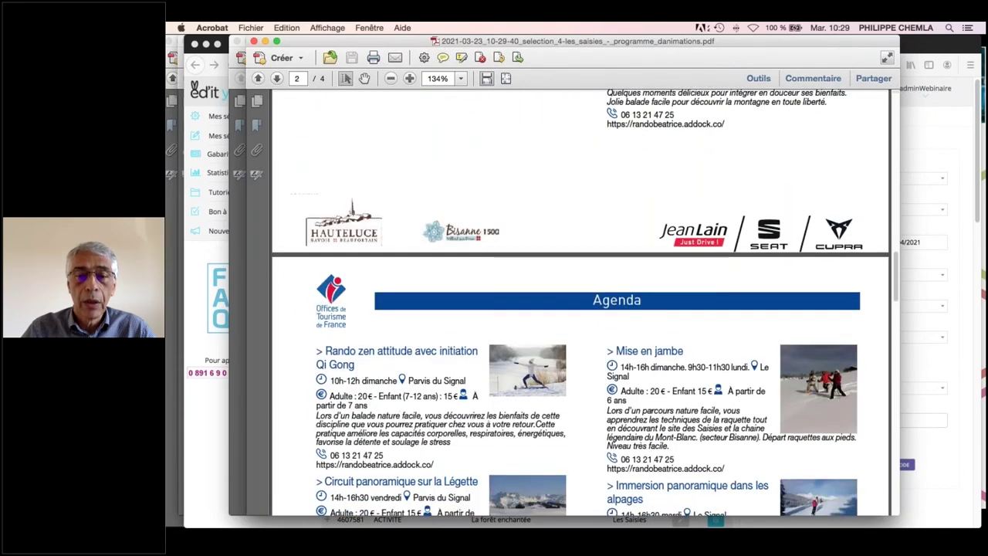
scroll(579, 301, "down", 20)
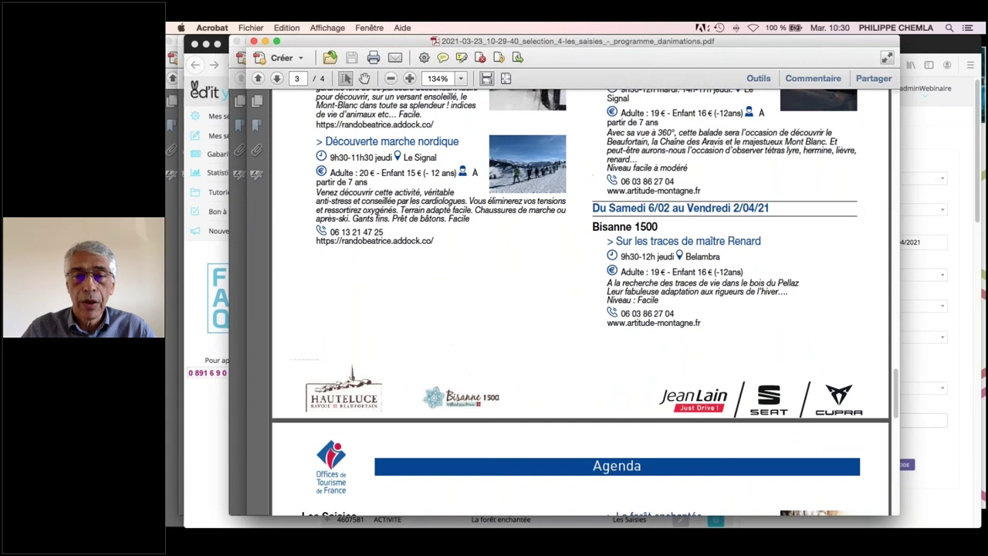
scroll(675, 231, "down", 3)
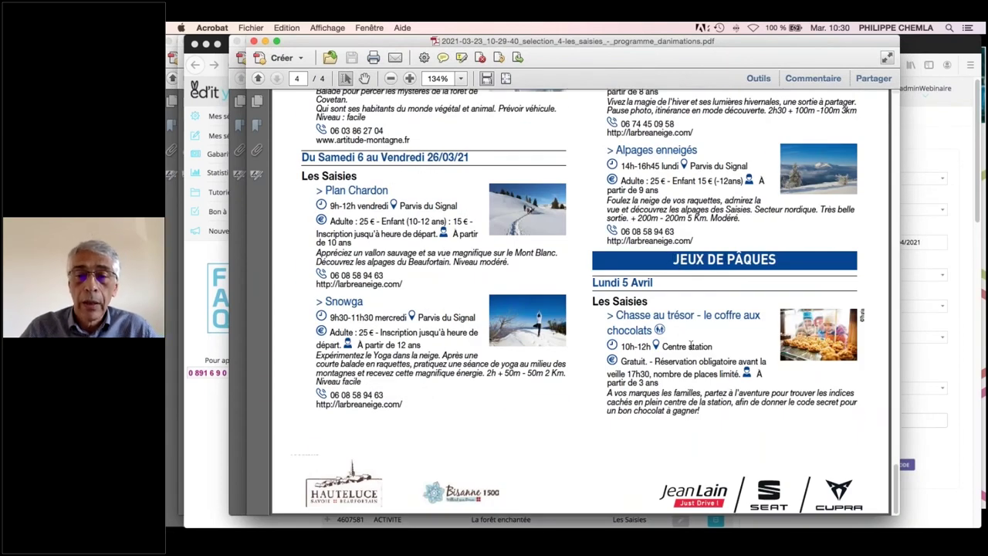
Return to Ed'it Yourself and open the "Agenda sur mesure" settings page.
left_click(954, 473)
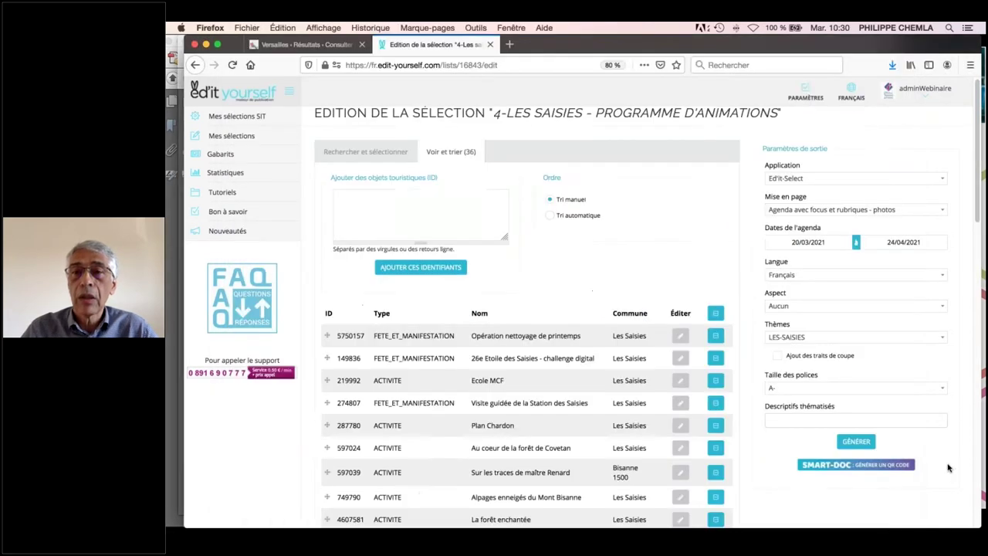
left_click(803, 95)
left_click(793, 210)
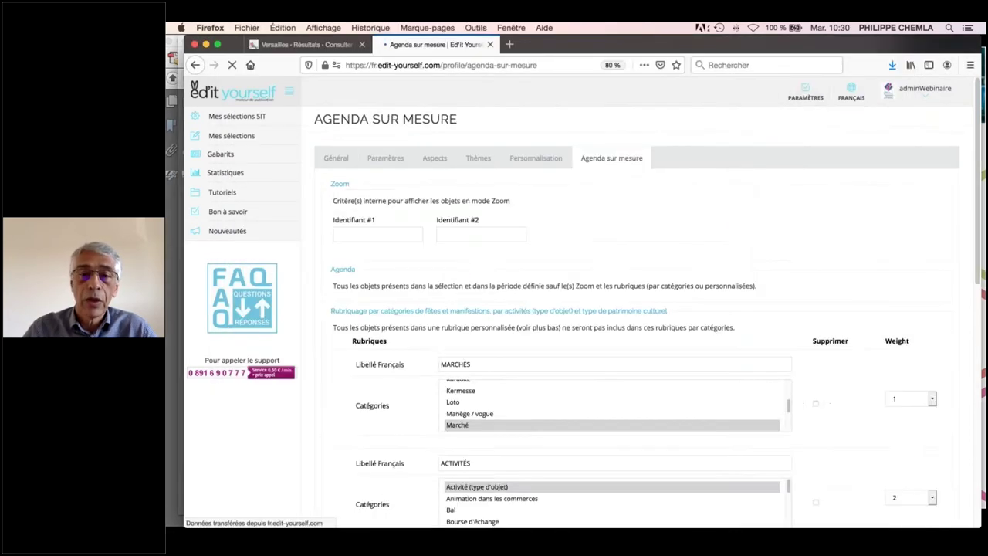
Examine the custom agenda settings: the Zoom identifiers, the category choices of the MARCHÉS section and the personalised ÉQUIPEMENTS section.
left_click(363, 232)
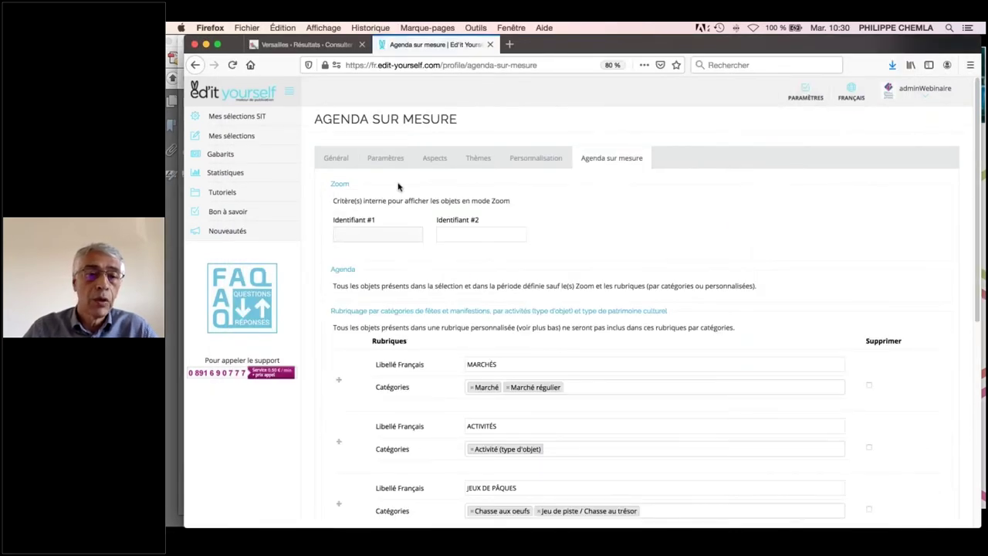
scroll(510, 297, "down", 3)
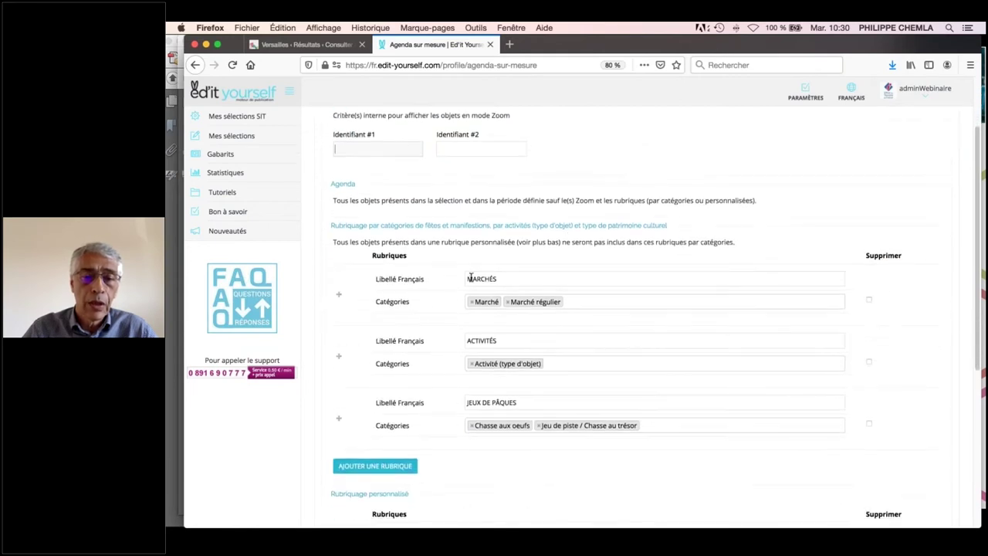
left_click(591, 301)
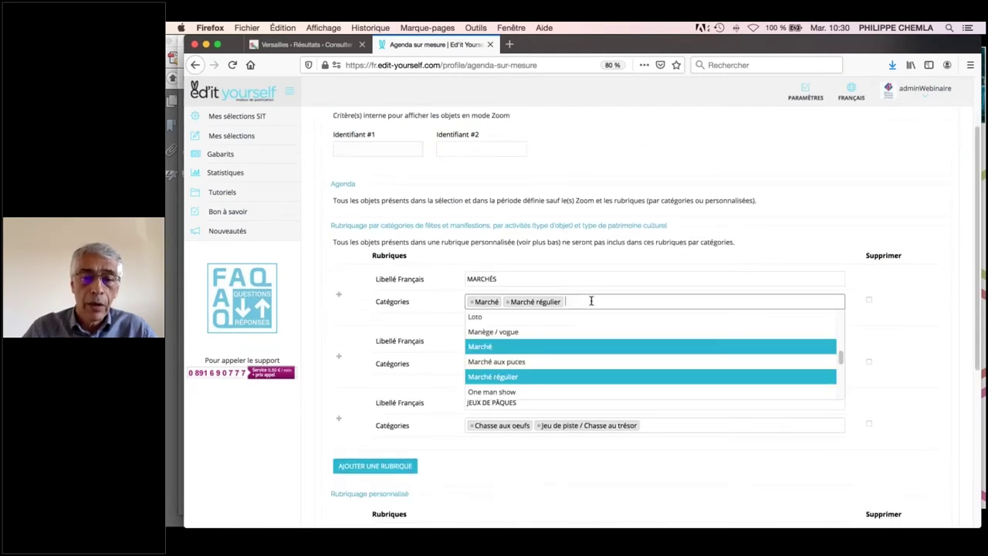
left_click(668, 474)
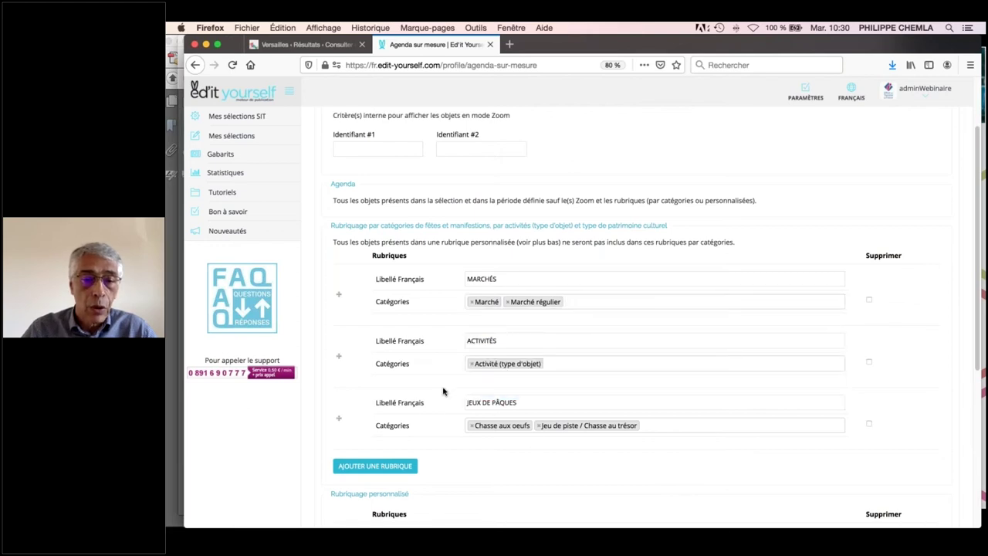
scroll(446, 374, "down", 2)
scroll(446, 371, "down", 5)
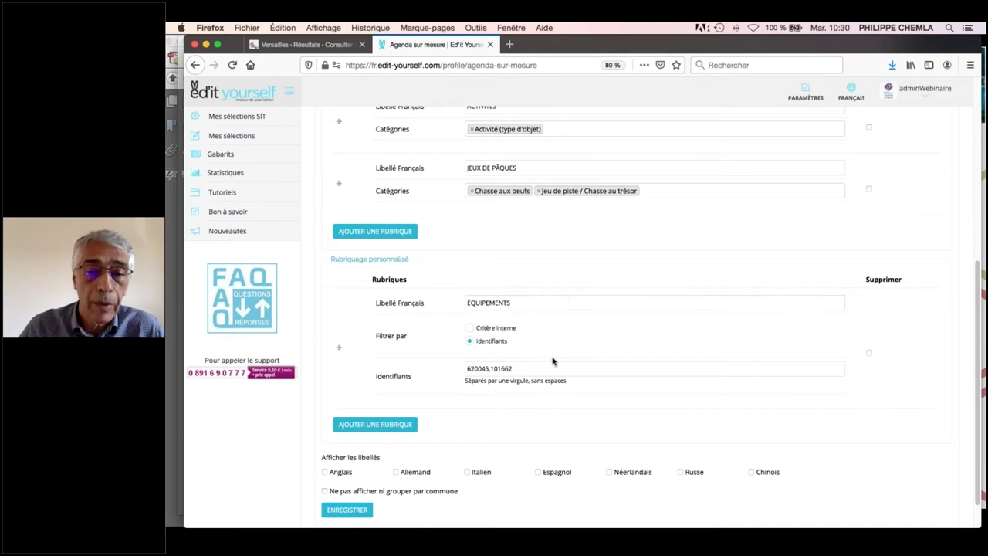
scroll(534, 342, "down", 1)
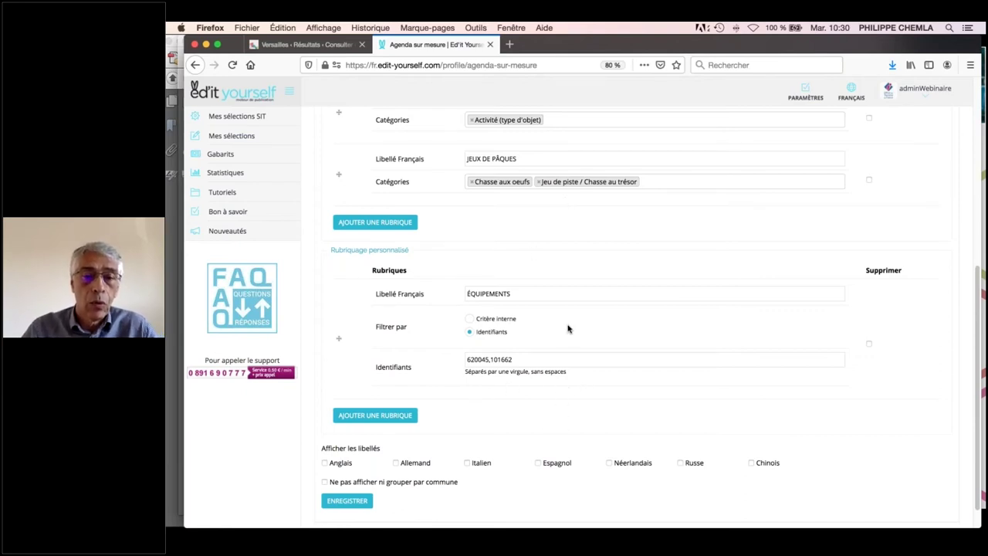
scroll(568, 329, "down", 1)
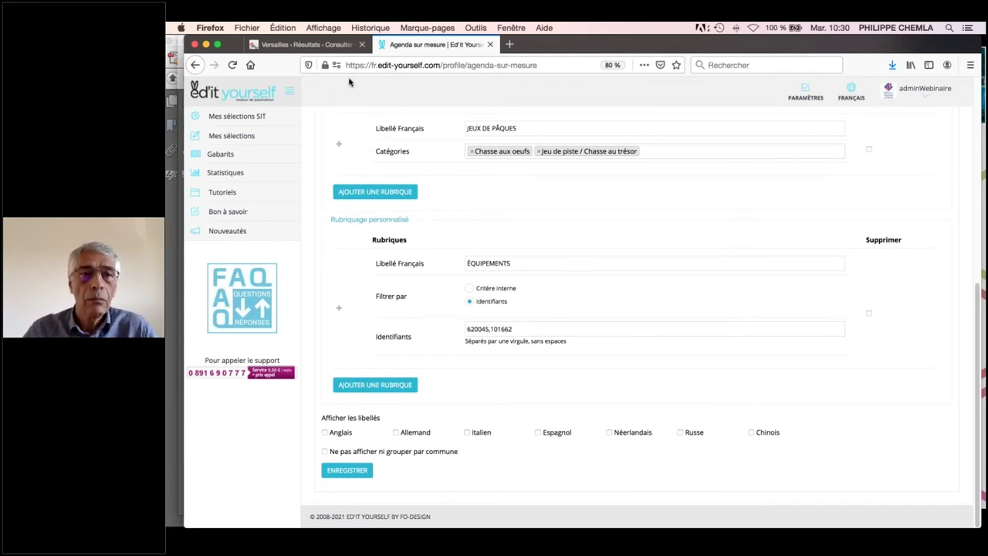
Open the saved selections, generate the "5-Meribel - Hébergement russe" PDF and look over its first page.
left_click(231, 136)
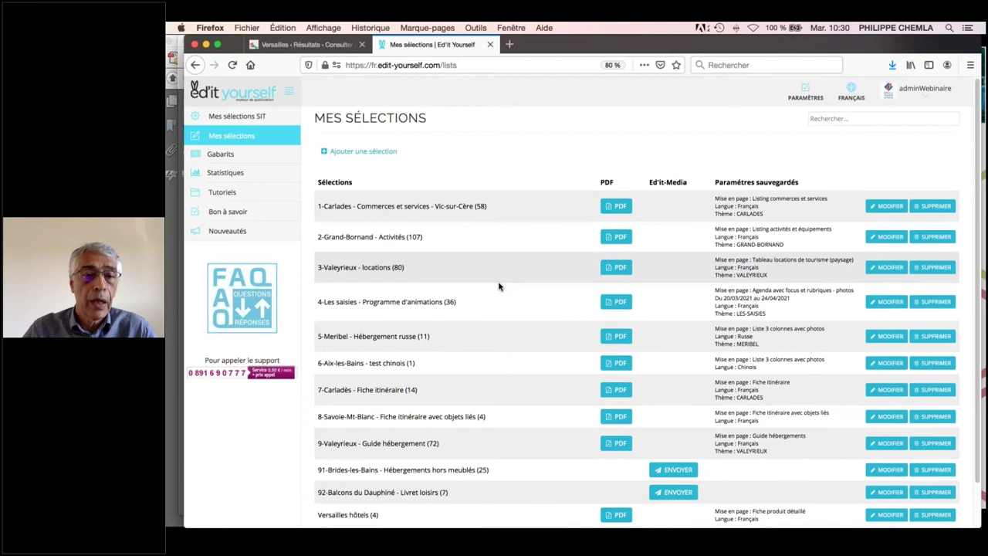
scroll(494, 283, "down", 2)
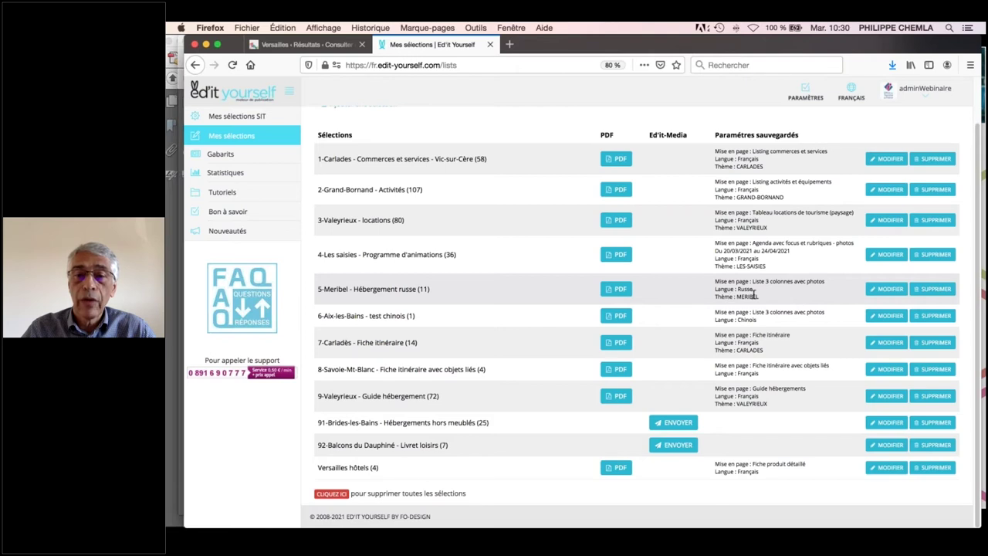
left_click(622, 291)
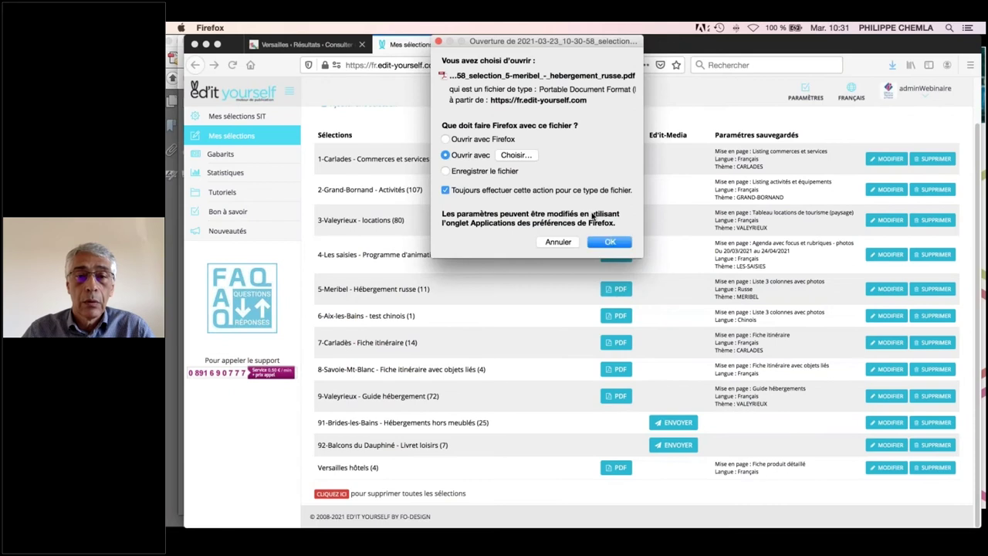
left_click(608, 241)
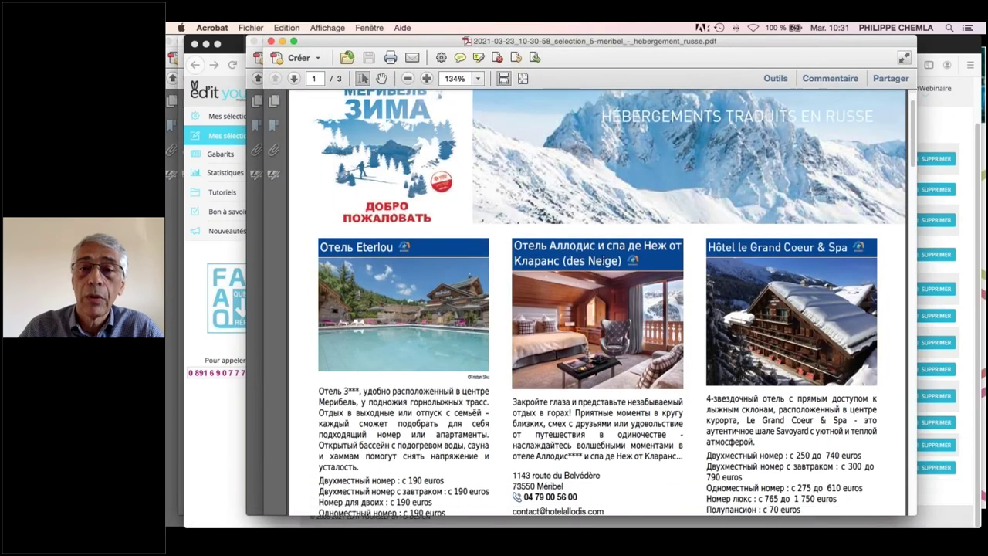
scroll(598, 302, "down", 4)
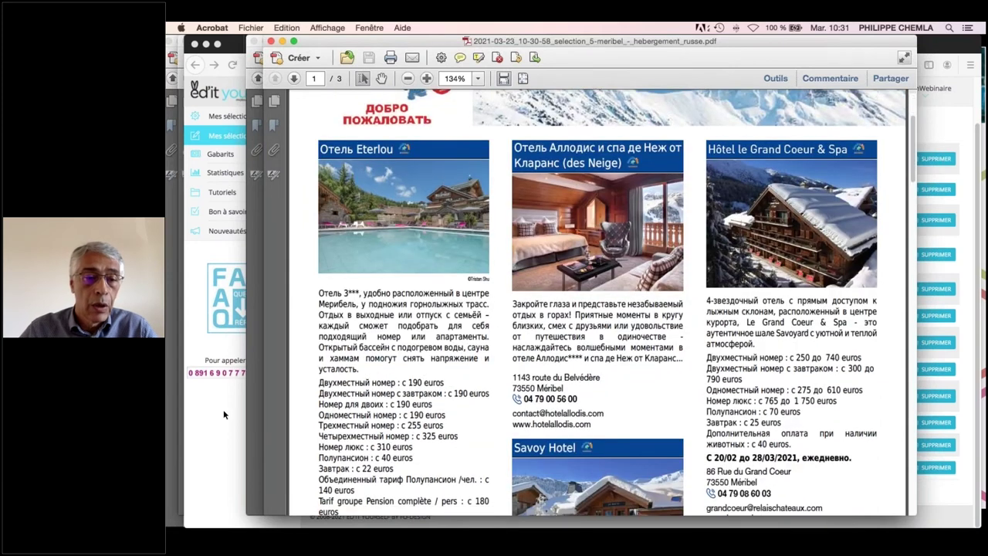
Return to the saved selections, generate the "6-Aix-les-Bains - test chinois" PDF and look over its page.
left_click(224, 414)
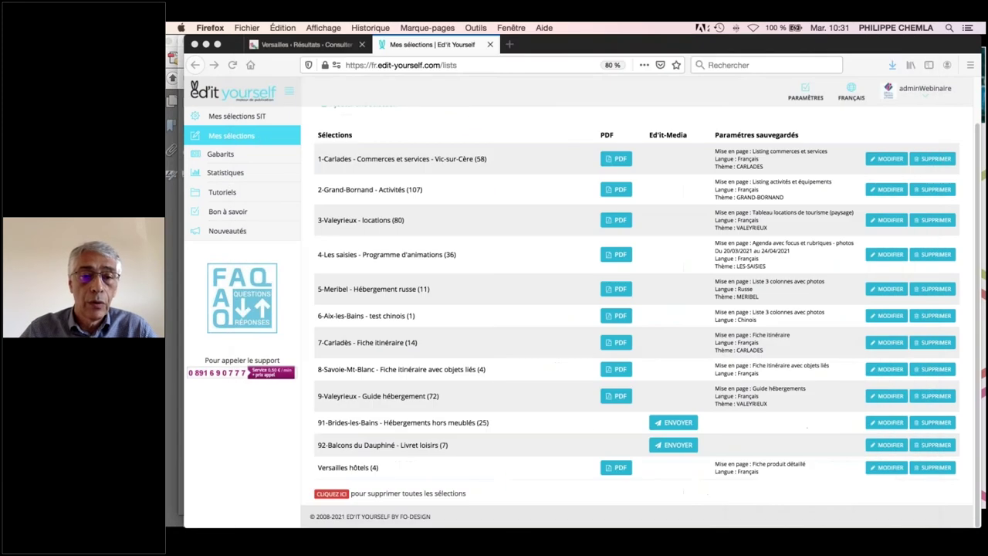
left_click(623, 316)
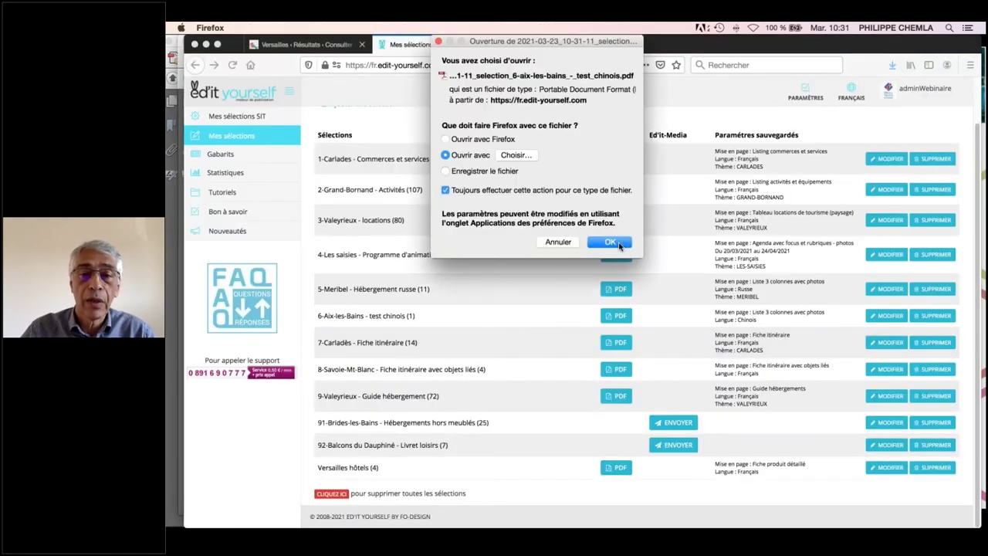
left_click(610, 242)
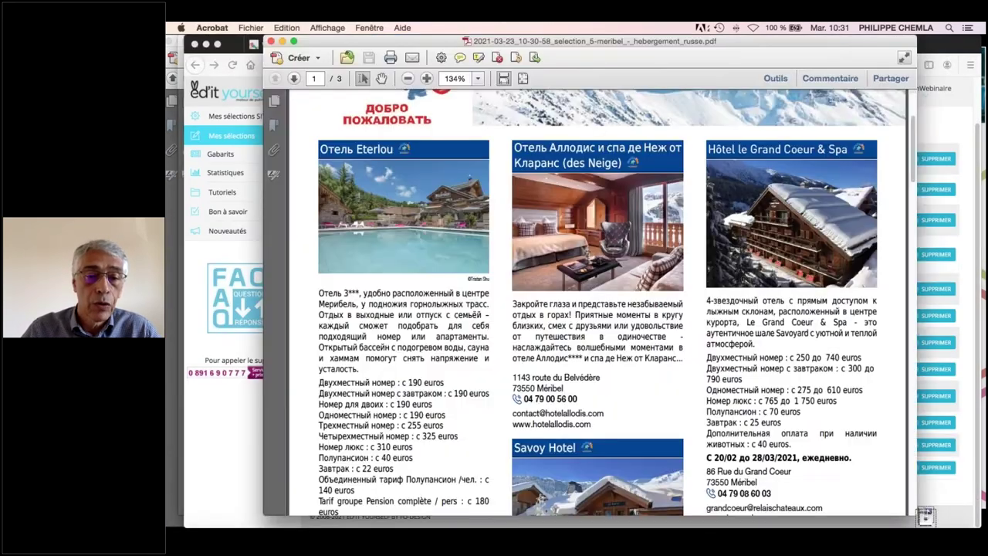
scroll(587, 382, "down", 5)
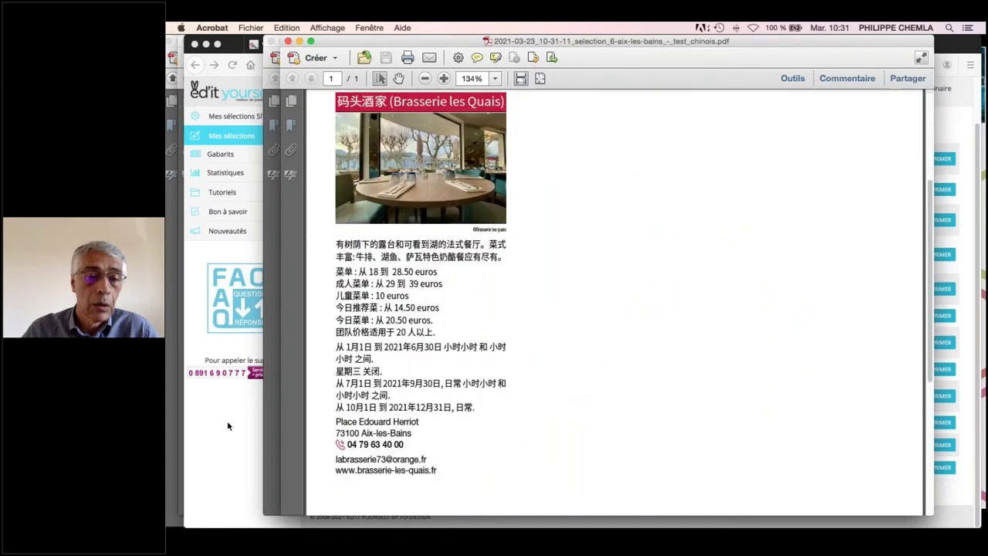
Return to the saved selections, then generate and open the "7-Carladès - Fiche itinéraire" PDF.
left_click(227, 421)
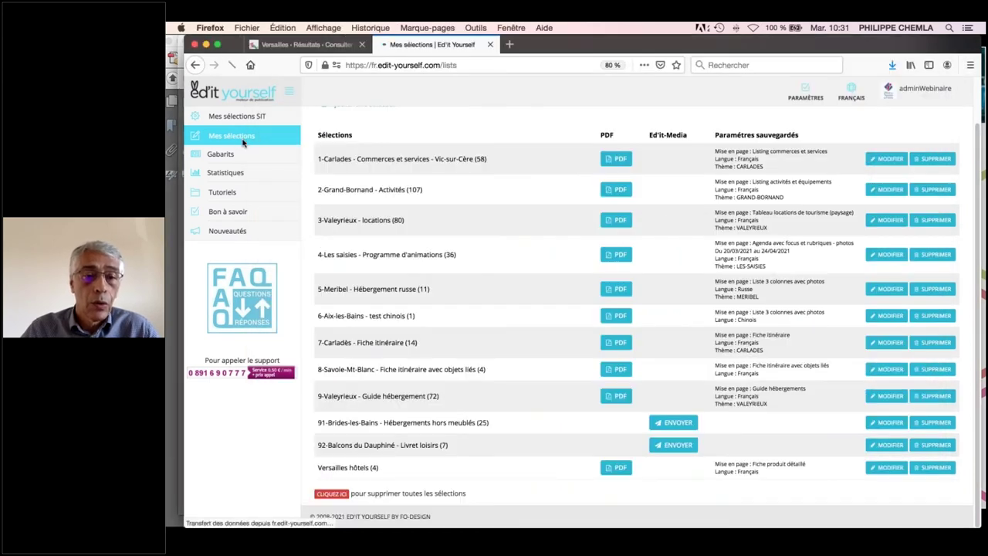
scroll(244, 145, "up", 3)
scroll(502, 357, "down", 2)
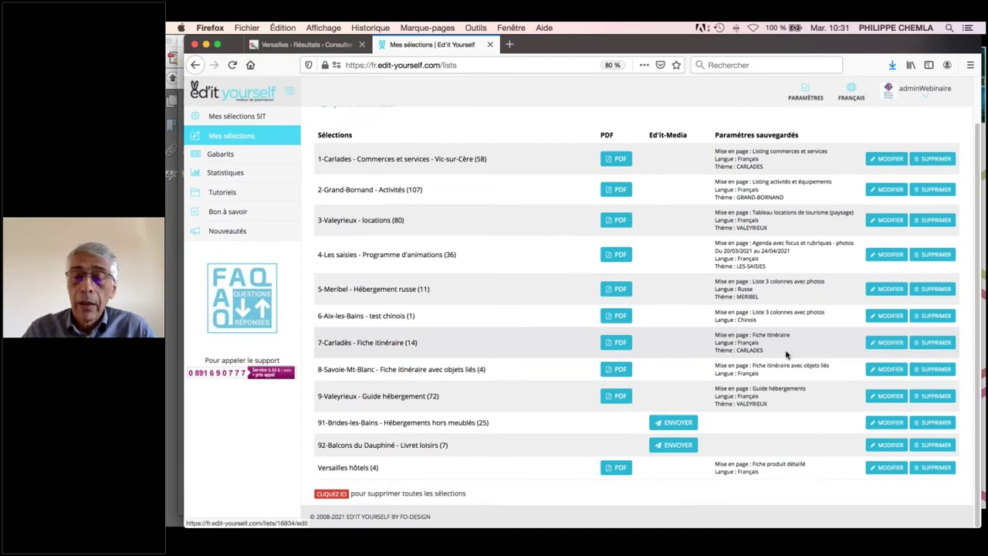
left_click(622, 344)
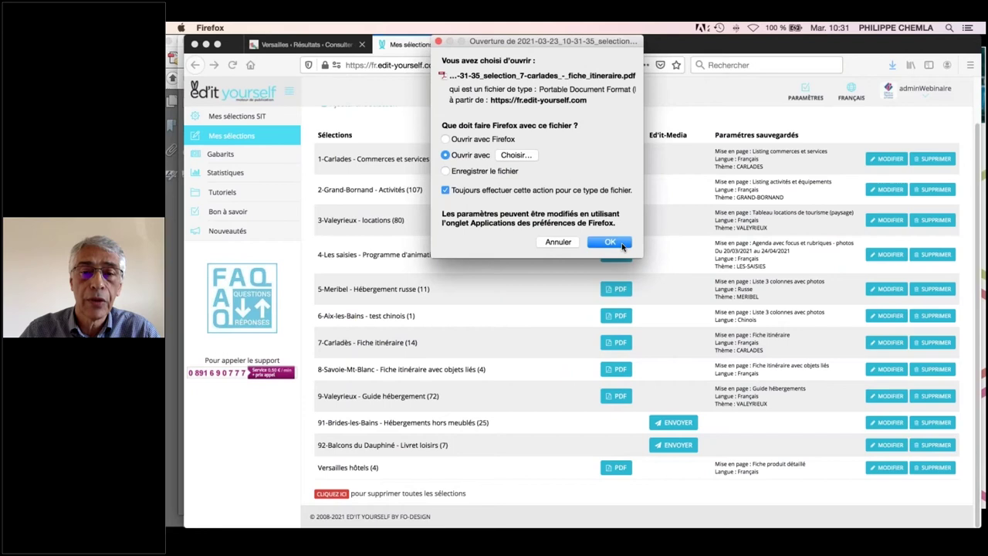
left_click(610, 243)
scroll(618, 243, "down", 3)
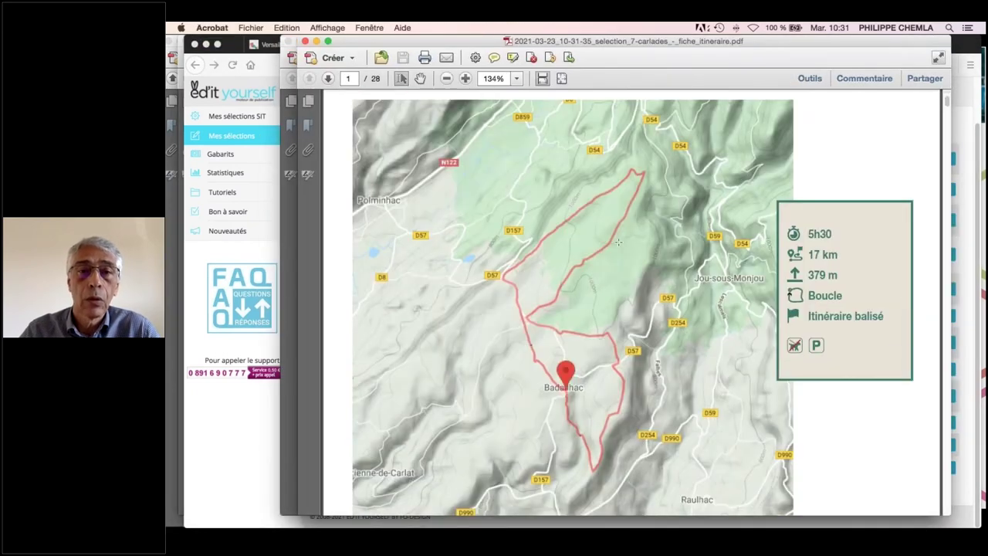
Examine pages 1 and 2 of the Carladès itinerary at full-page view, highlighting the À DÉCOUVRIR text.
left_click(563, 78)
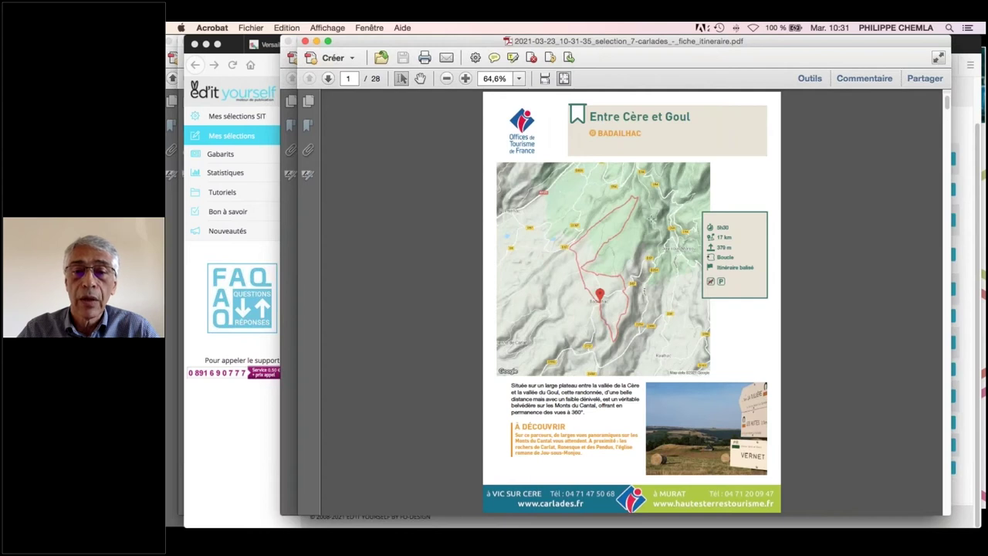
left_click_drag(583, 454, 516, 426)
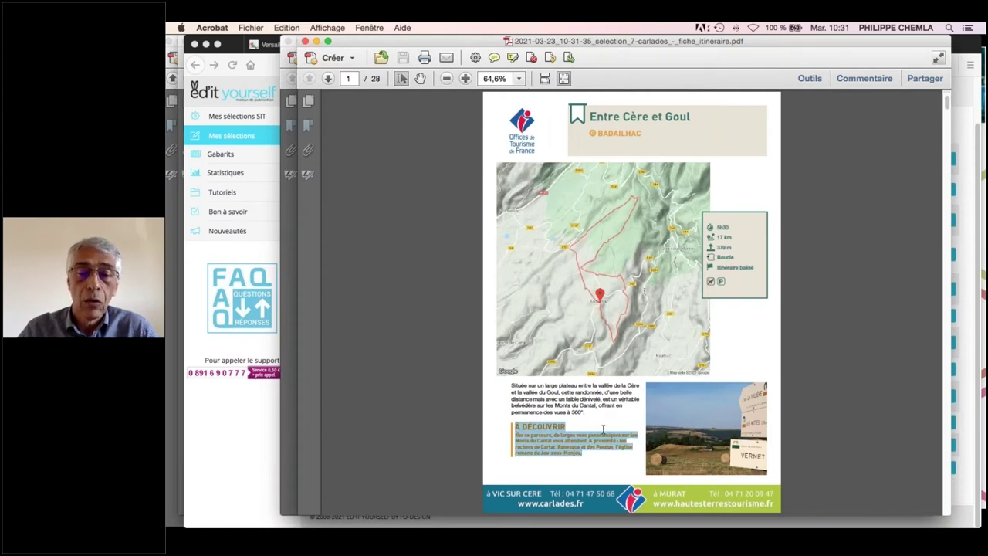
left_click(328, 79)
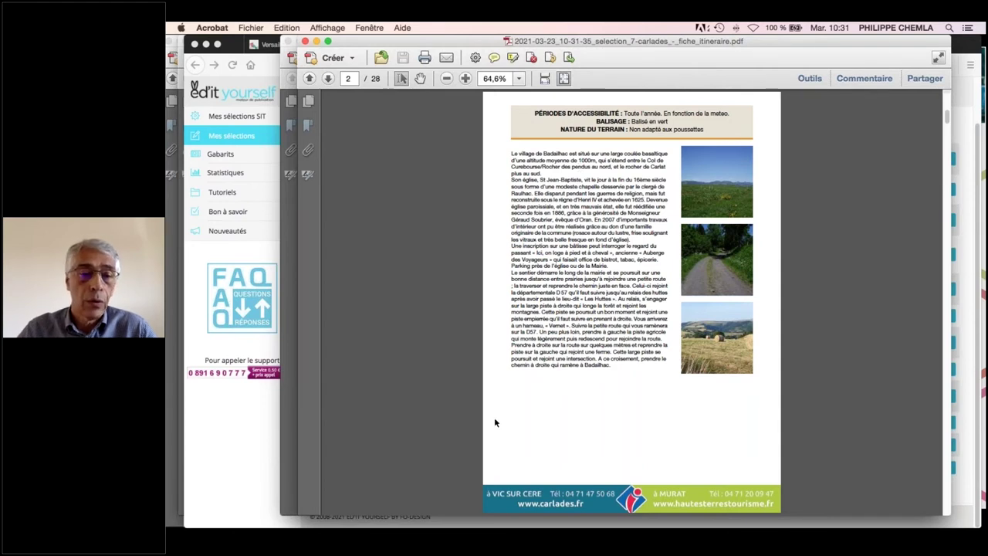
left_click(309, 78)
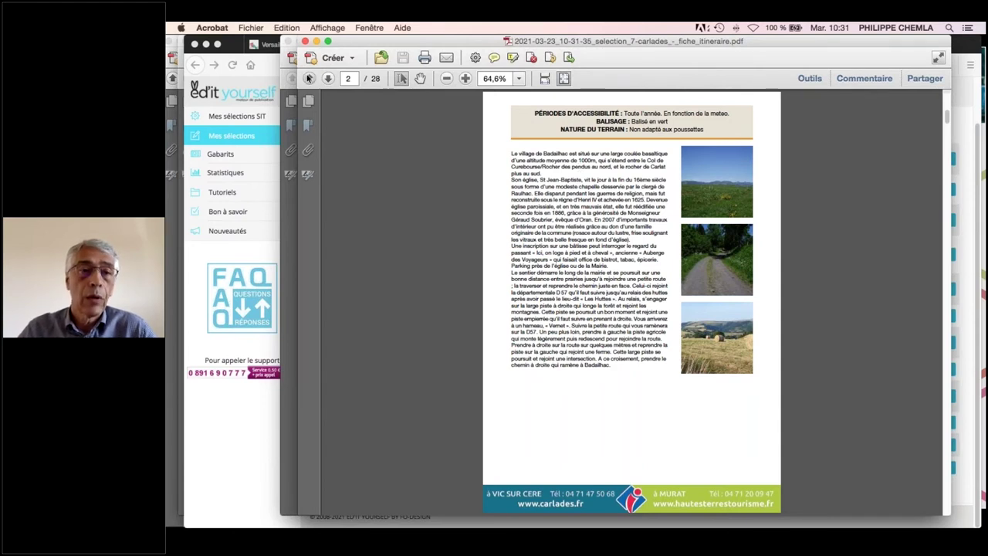
Generate the "8-Savoie-Mt-Blanc - Fiche itinéraire avec objets liés" PDF and examine the hiking trail sheet and its linked objects page.
left_click(210, 426)
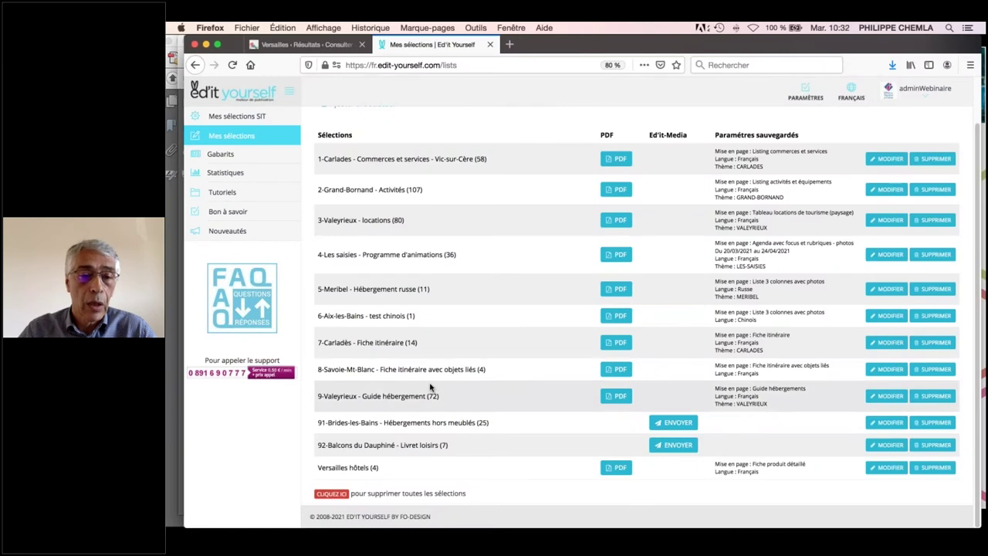
left_click(616, 369)
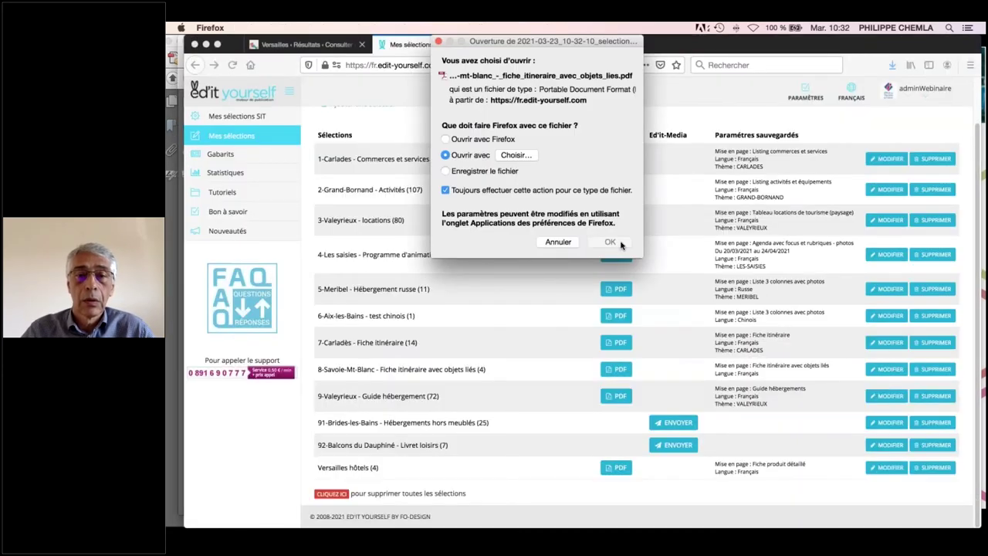
left_click(616, 243)
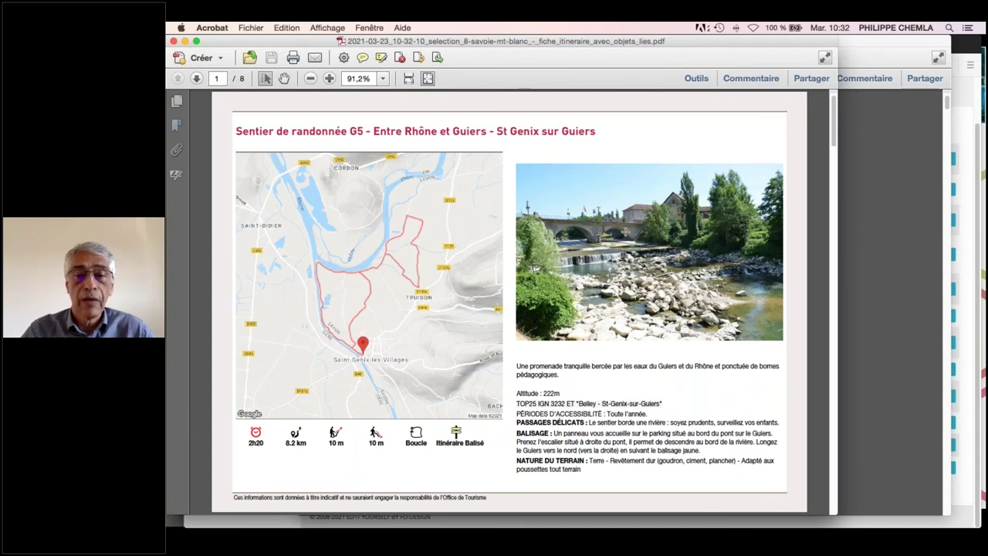
left_click(196, 78)
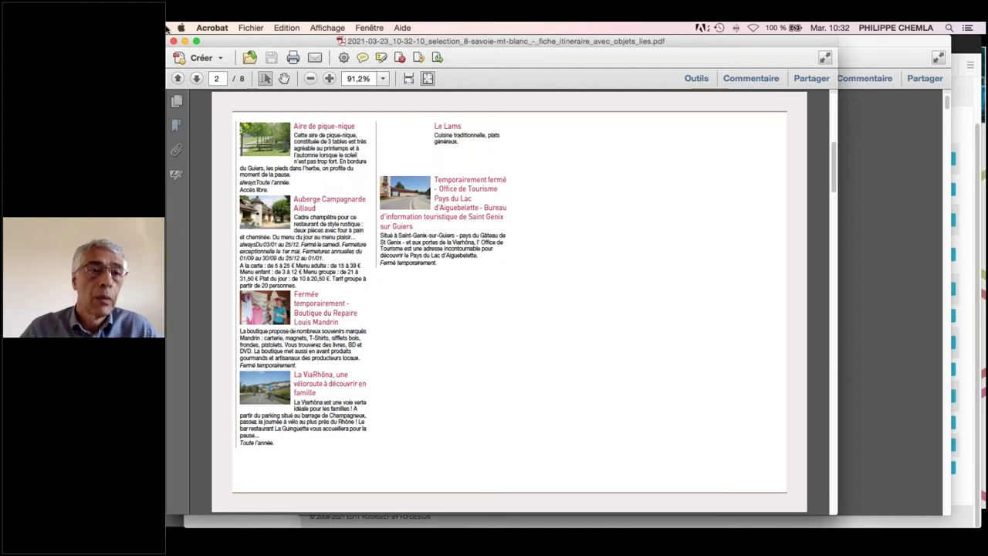
left_click(178, 79)
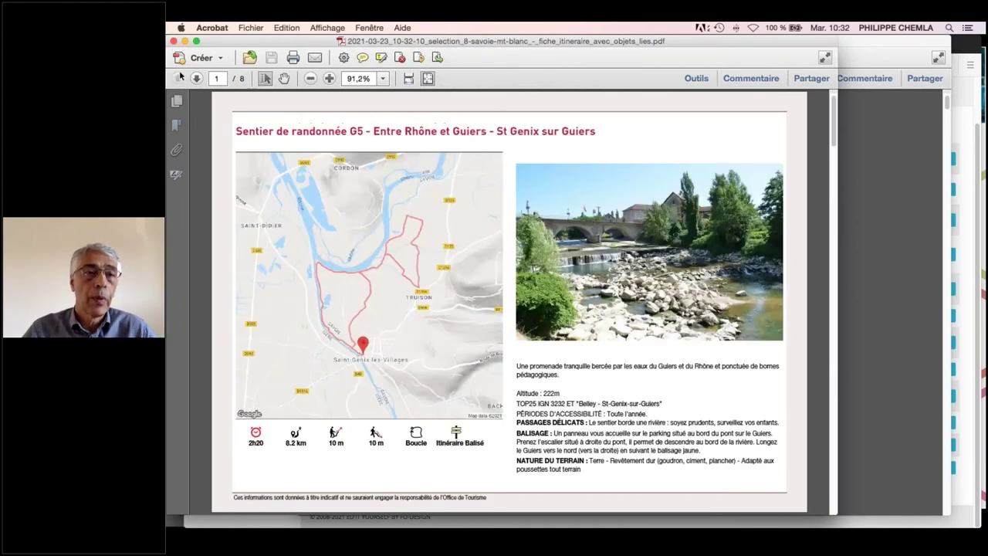
Close the Savoie-Mt-Blanc PDF and open the "91-Brides-les-Bains - Hébergements hors meublés" selection for editing in Ed'it Yourself.
left_click(174, 41)
left_click(241, 447)
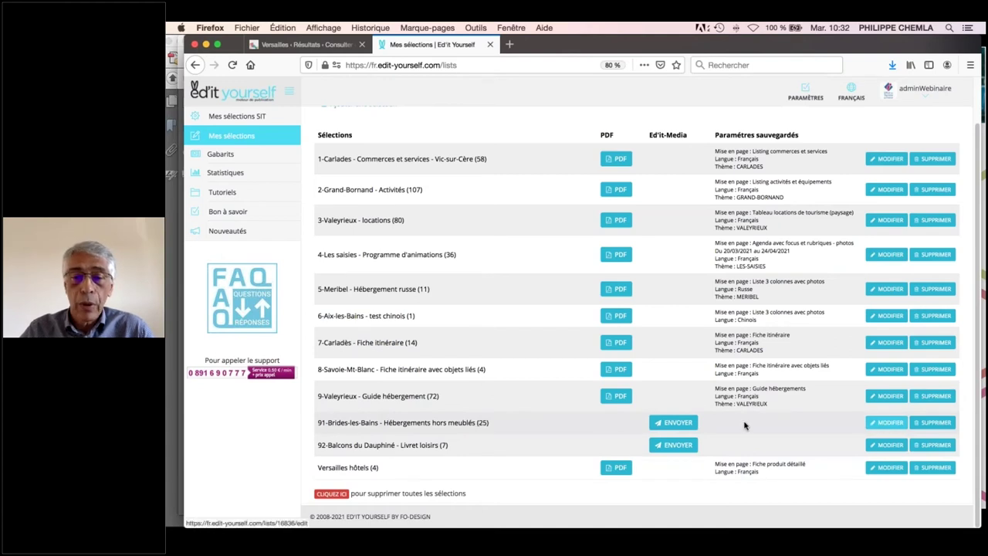
left_click(889, 422)
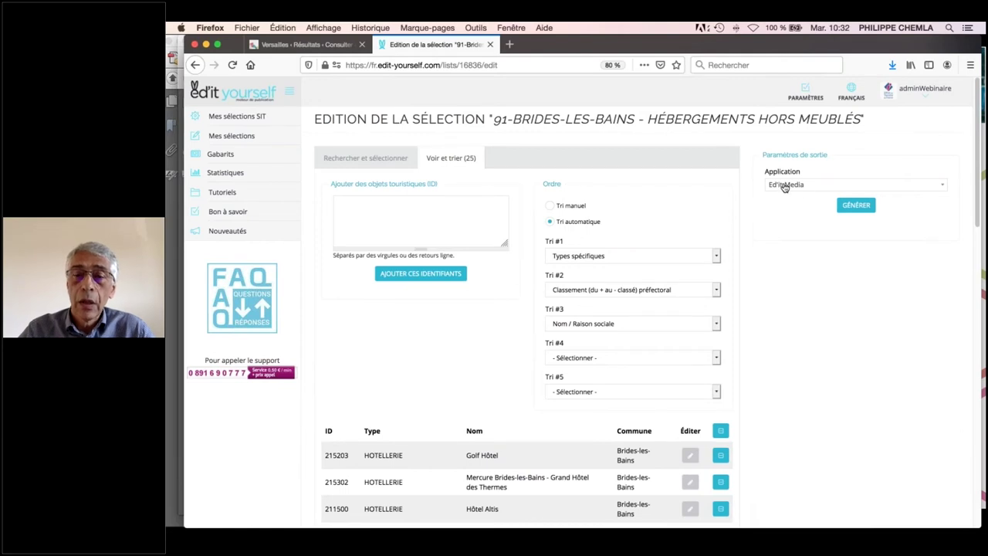
Set the output application to Ed'it-Media, generate the Brides-les-Bains export and switch to Ed'it Media.
left_click(784, 185)
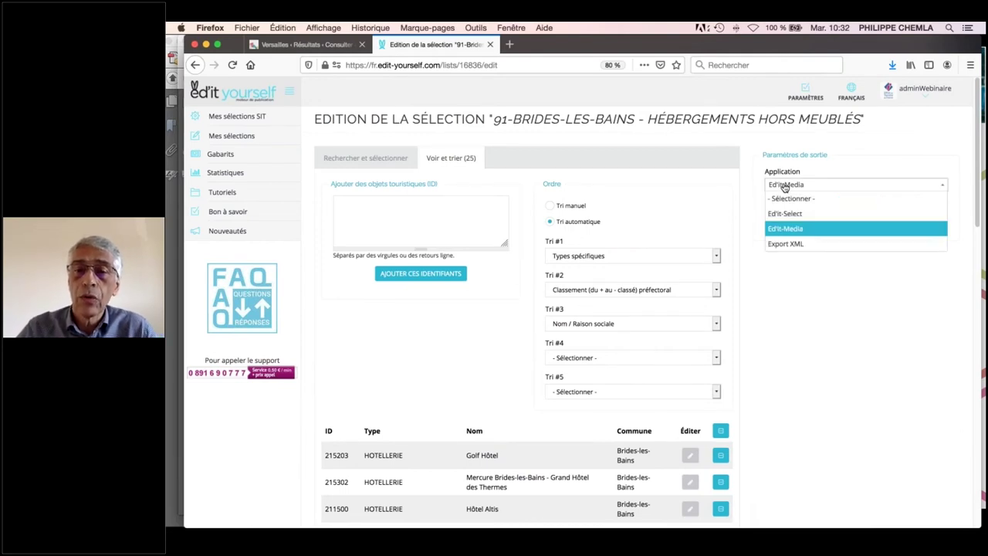
key("super+0")
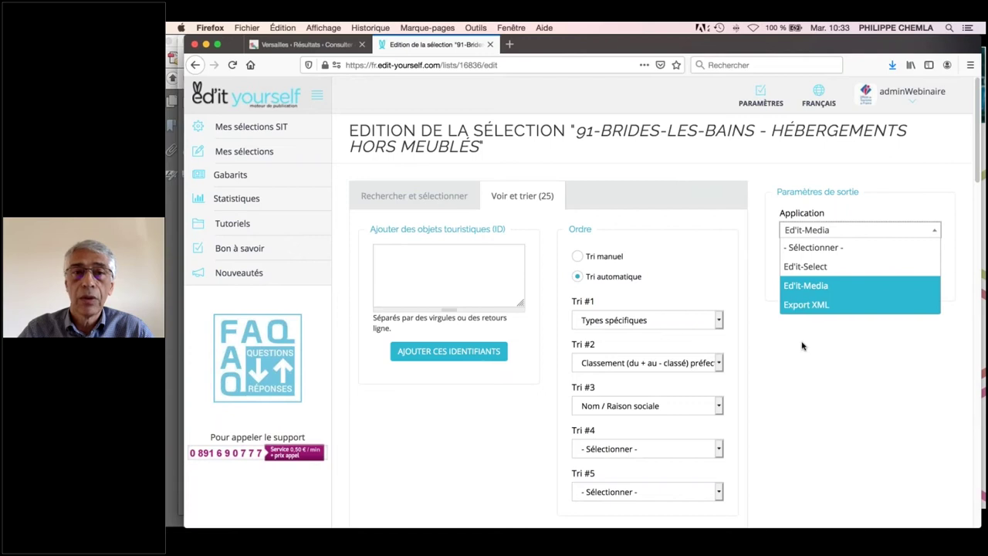
left_click(807, 285)
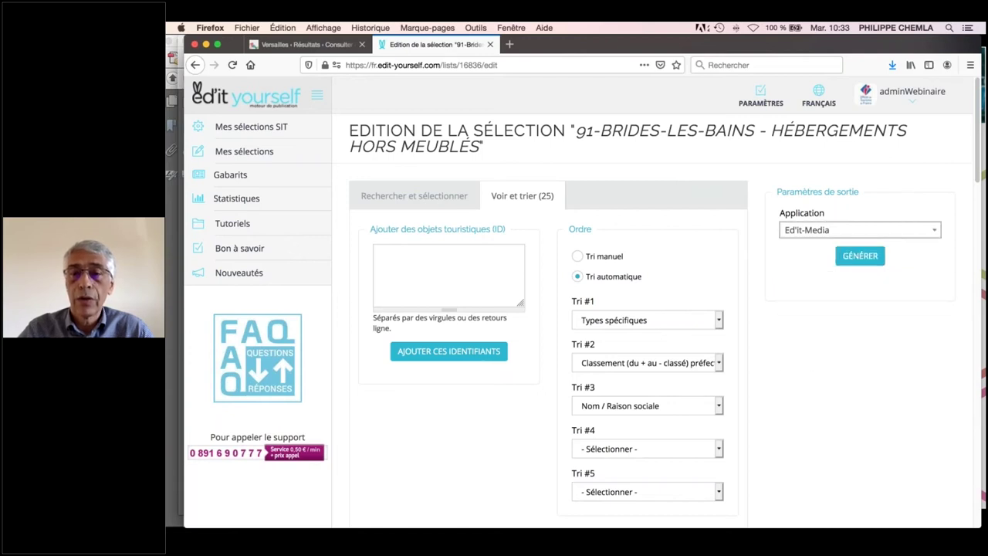
left_click(858, 257)
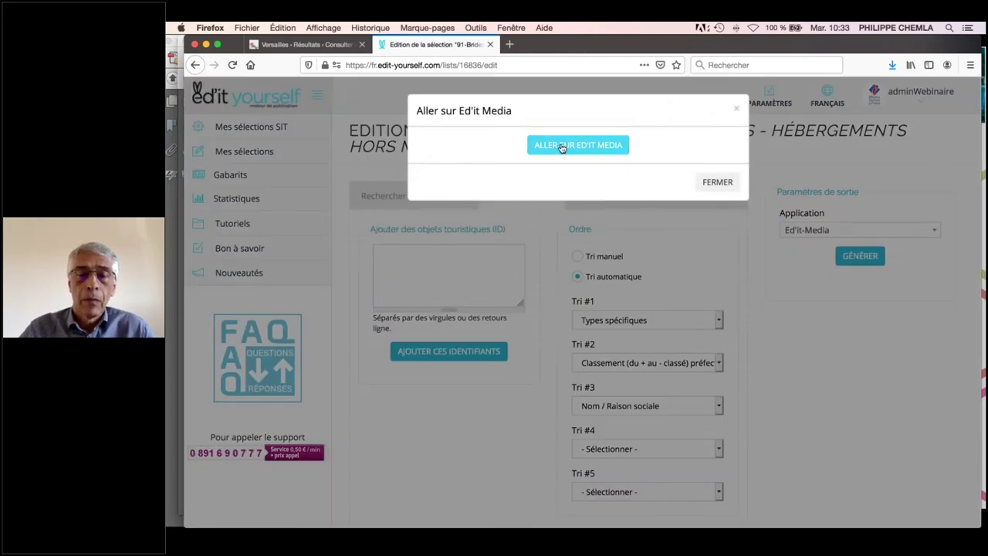
left_click(562, 148)
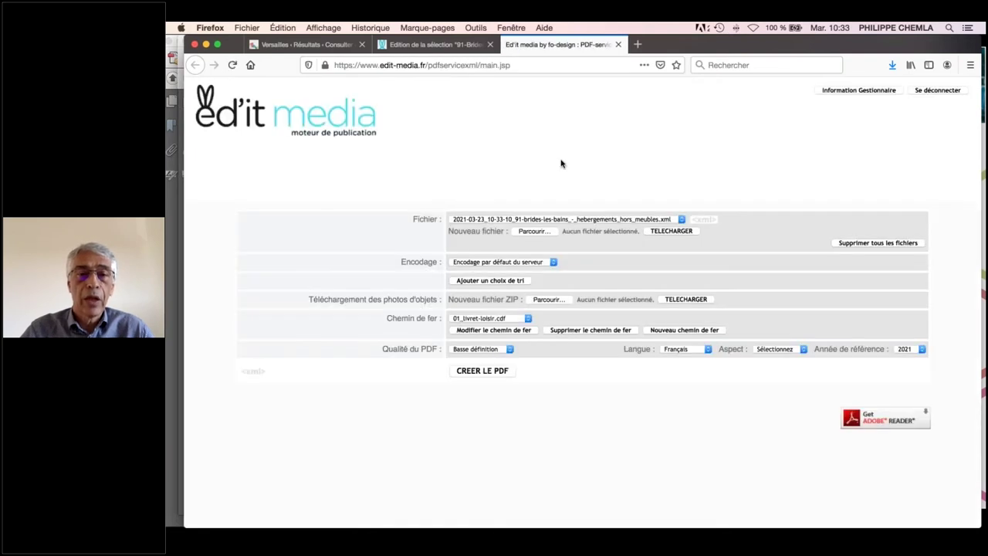
Select the 2021-03-23_10-33-10 Brides-les-Bains XML file and the hebergements-ETE.cdf chemin de fer, and open that chemin de fer for modification.
left_click(516, 220)
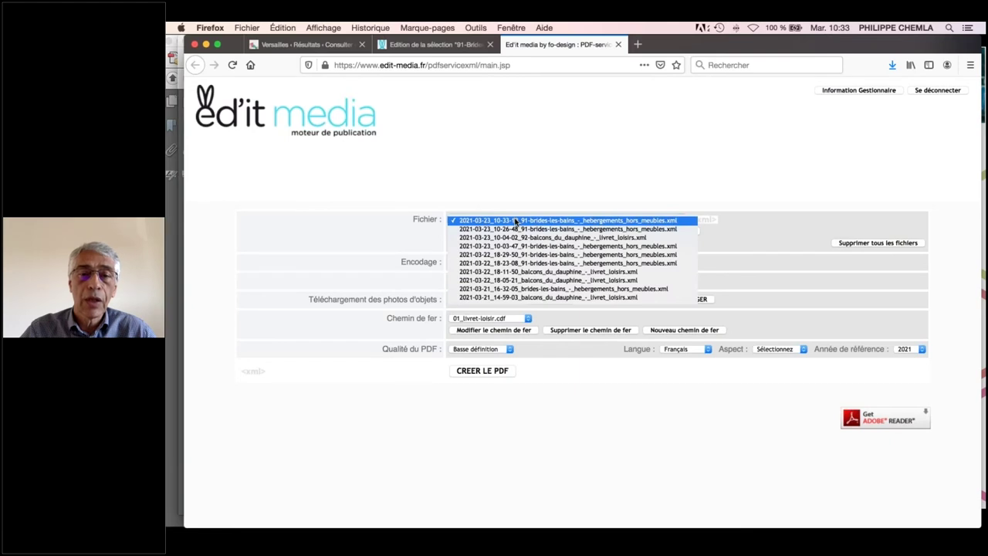
left_click(515, 221)
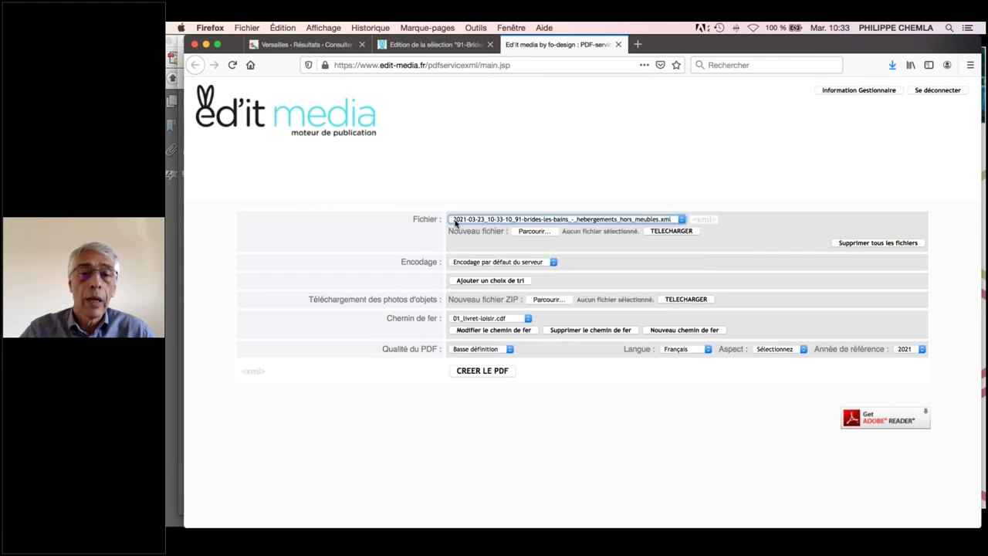
left_click(496, 319)
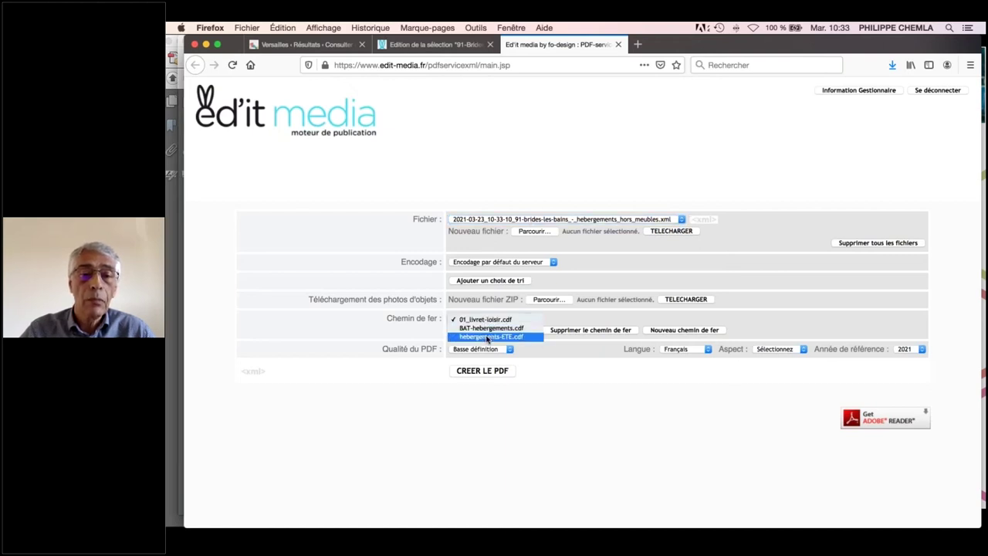
left_click(487, 337)
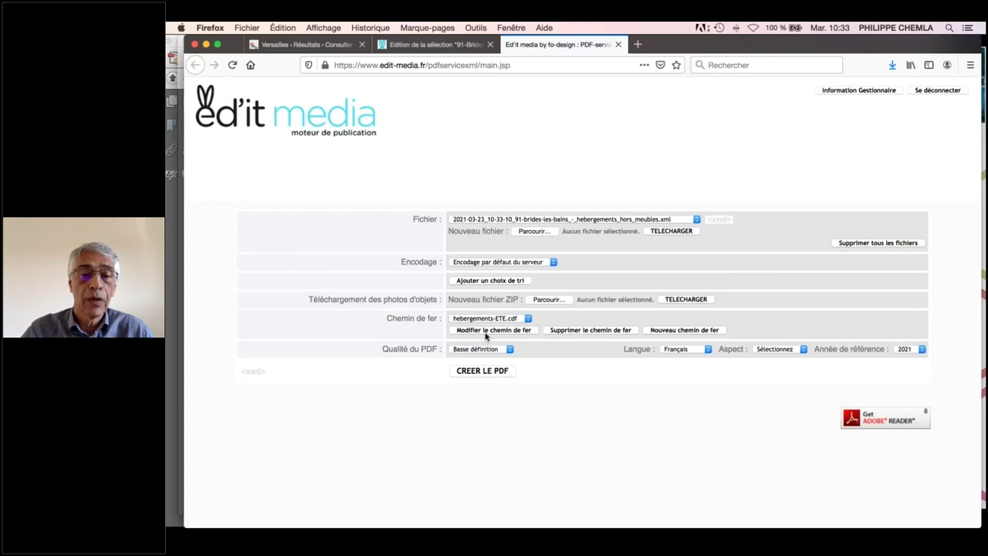
left_click(488, 329)
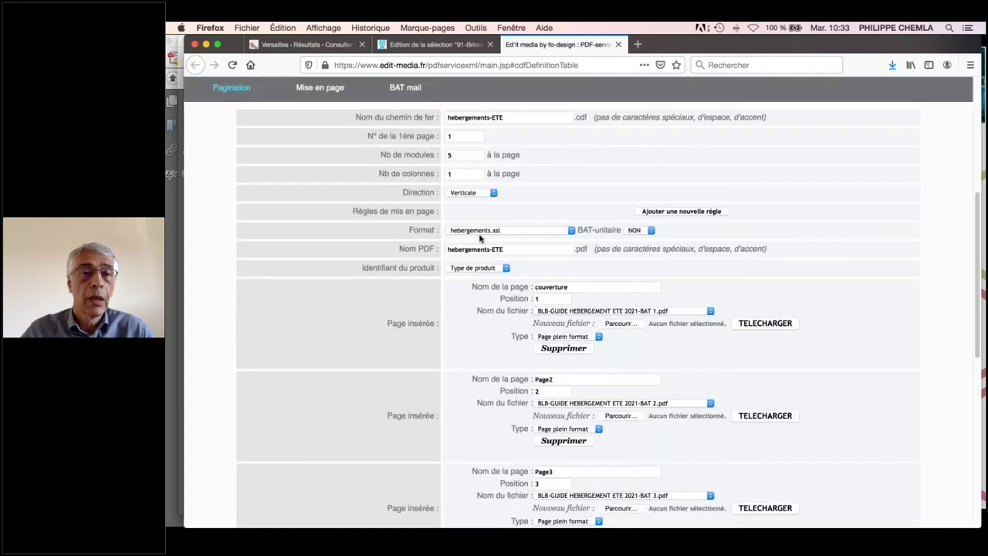
scroll(482, 244, "up", 3)
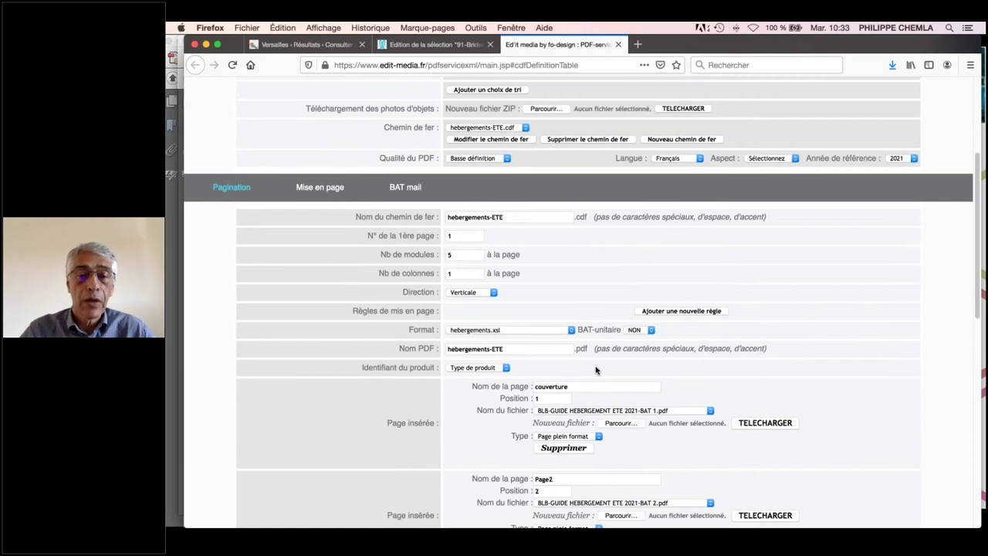
Review the inserted pages of the hebergements-ETE chemin de fer and set the PDF's aspect to Eté.
scroll(596, 370, "down", 4)
scroll(591, 330, "down", 12)
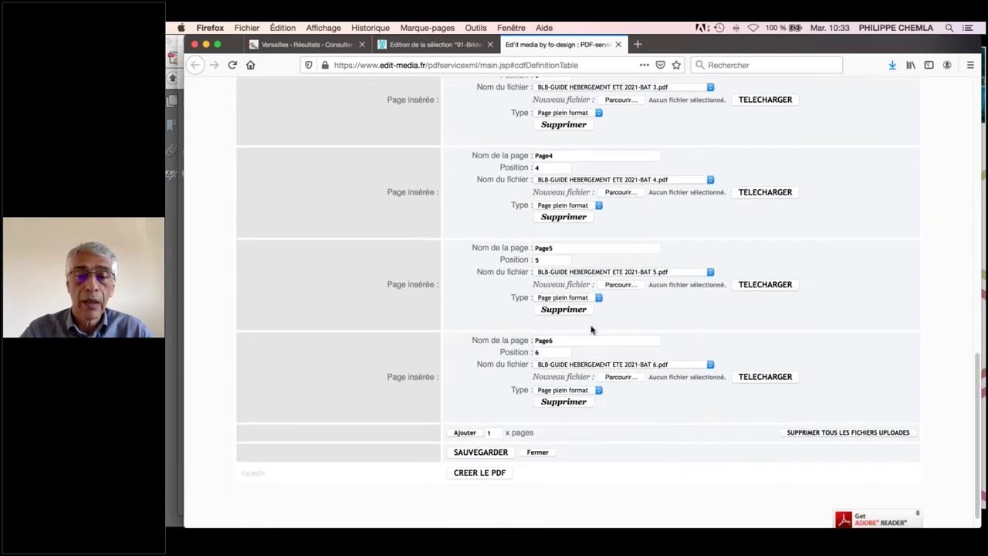
scroll(499, 322, "up", 6)
scroll(349, 150, "up", 11)
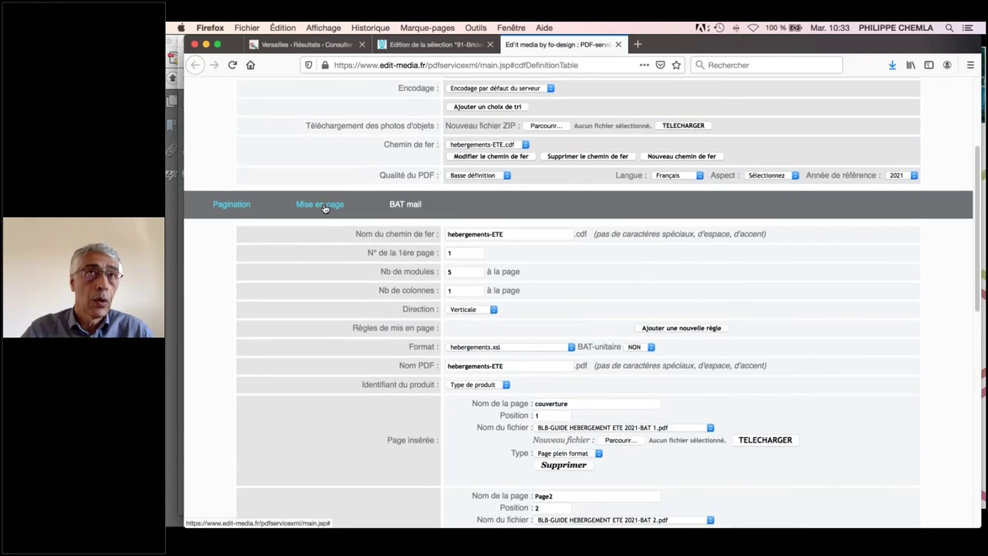
left_click(796, 177)
left_click(768, 188)
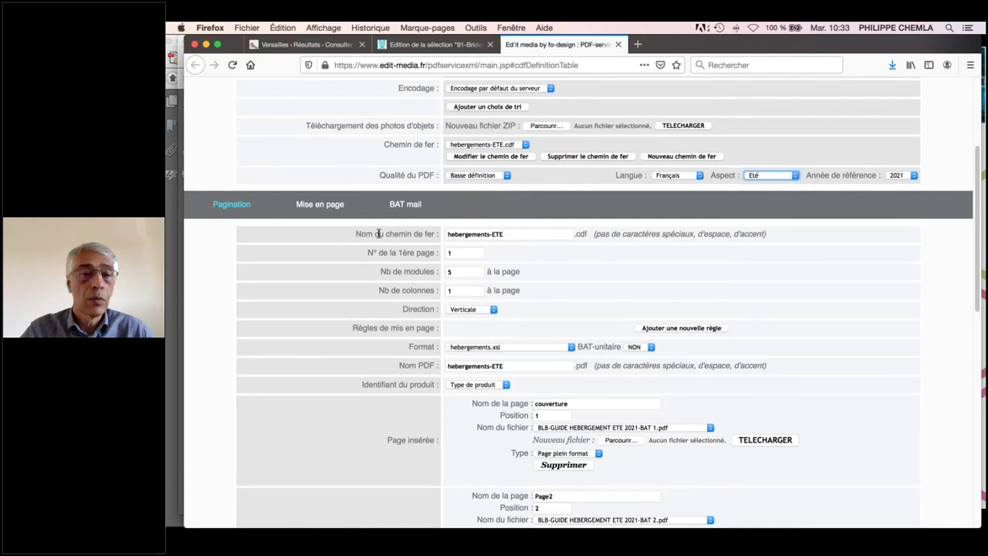
Show the chemin de fer's page layout and examine its spreads from page 1 through pages 12 and 13.
left_click(320, 206)
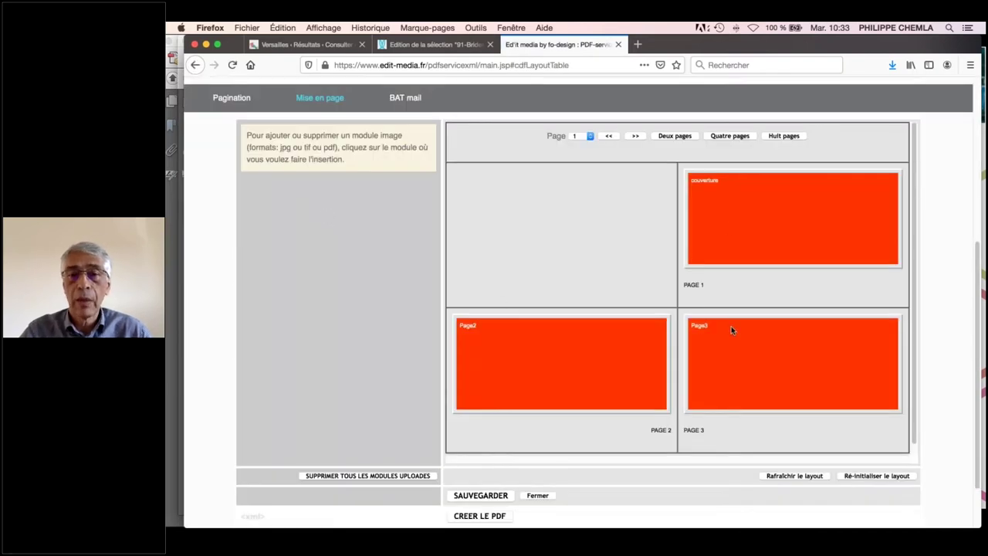
left_click(636, 136)
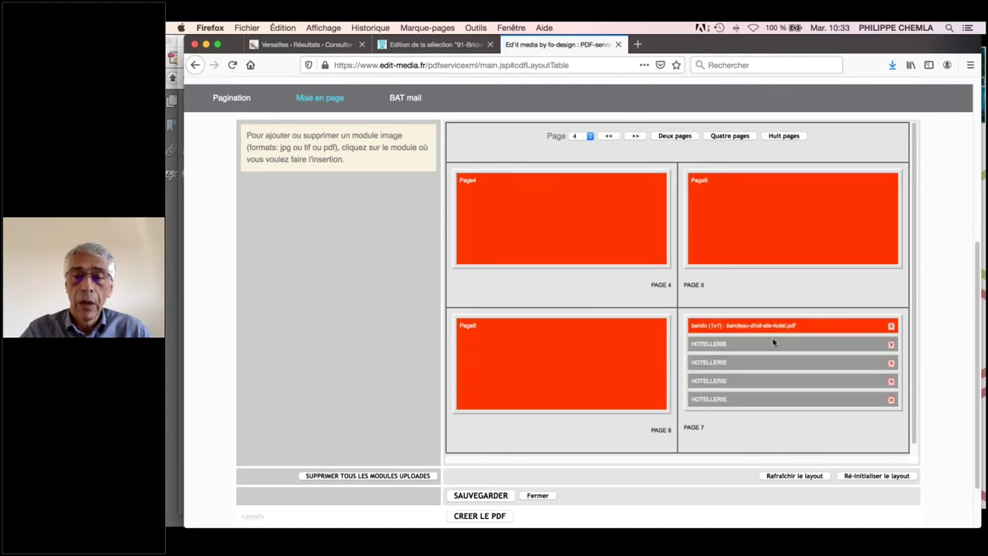
left_click(635, 137)
left_click(635, 137)
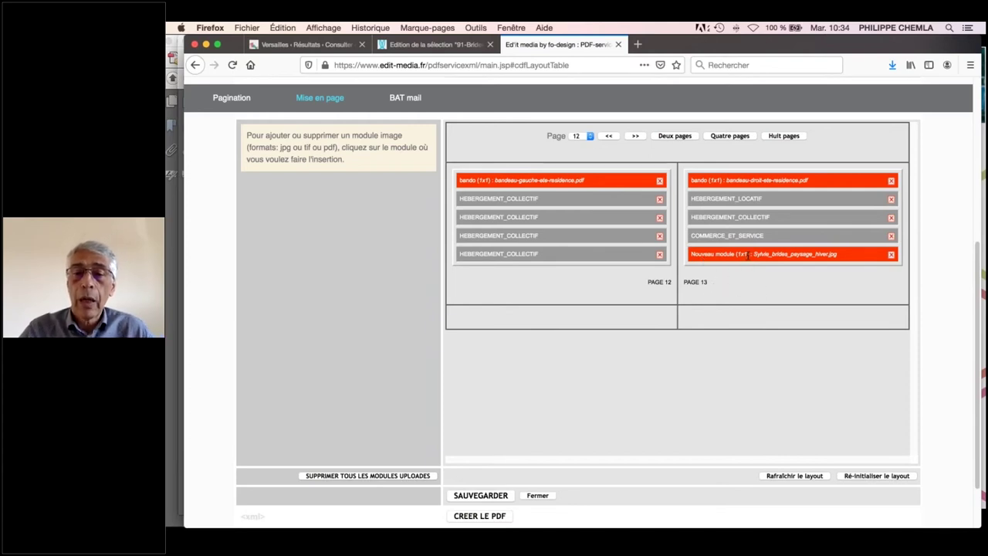
Move the Sylvie_brides_paysage_hiver.jpg image module to page 12 and save the module.
left_click(747, 255)
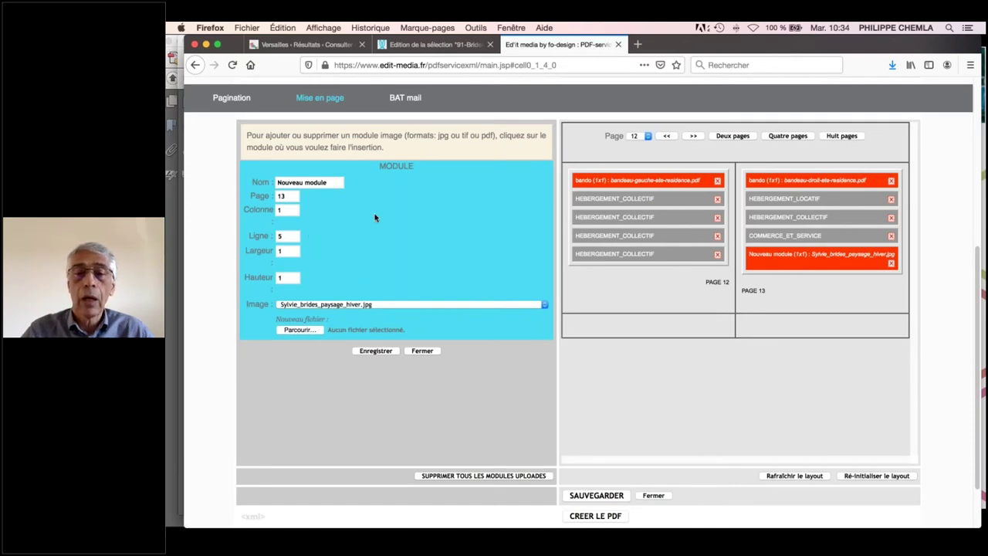
left_click(289, 196)
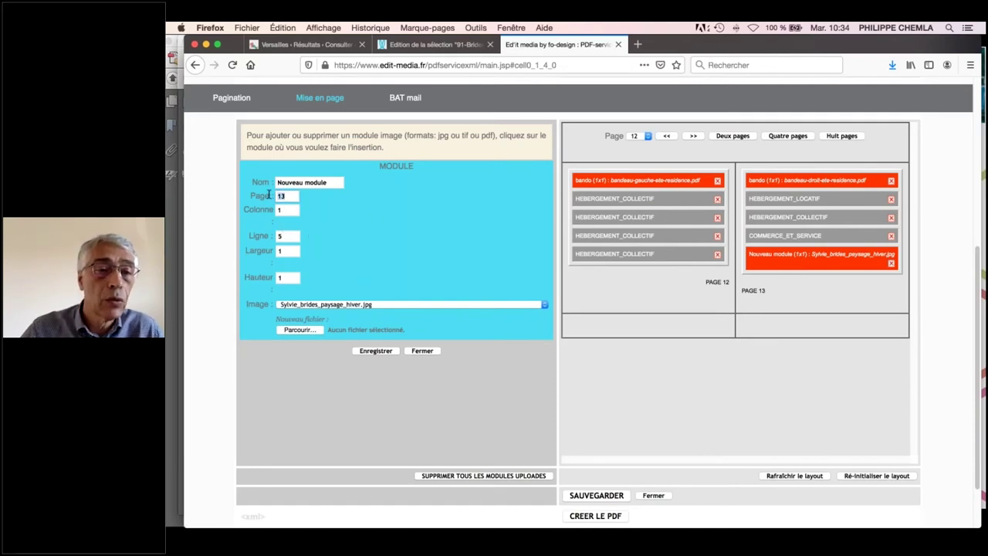
double_click(269, 196)
type("12")
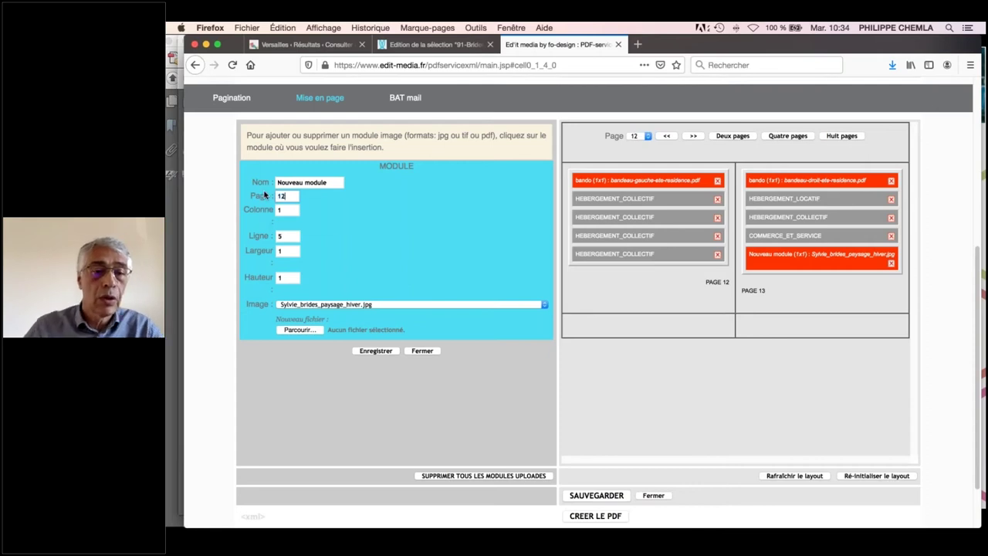
left_click(375, 350)
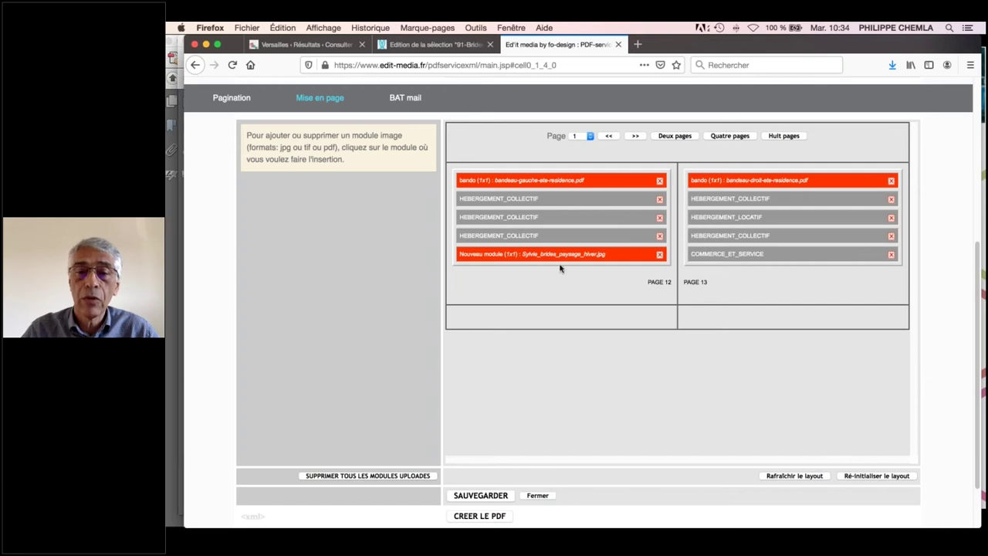
Move the Sylvie_brides_paysage_hiver.jpg image module back to page 13 and save the module.
left_click(523, 254)
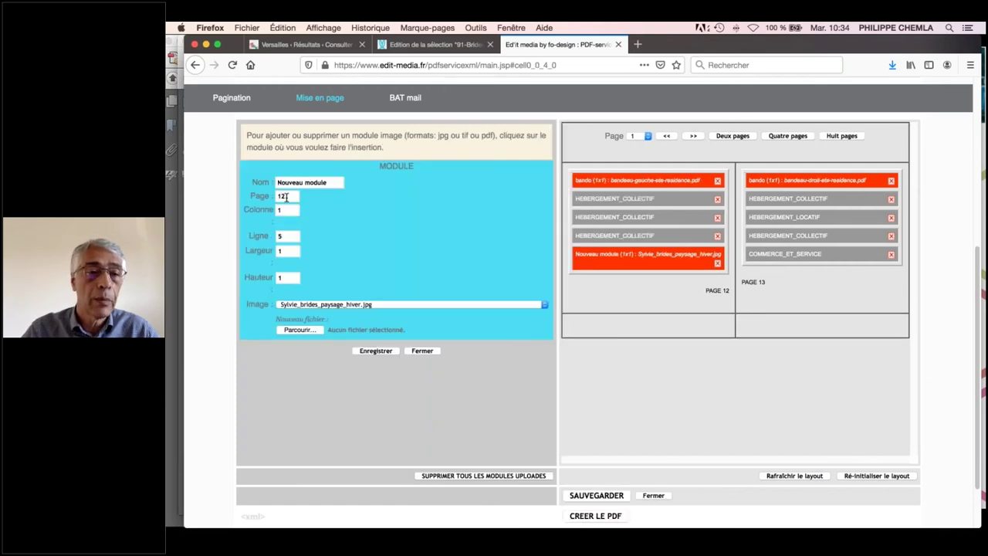
double_click(281, 196)
type("13")
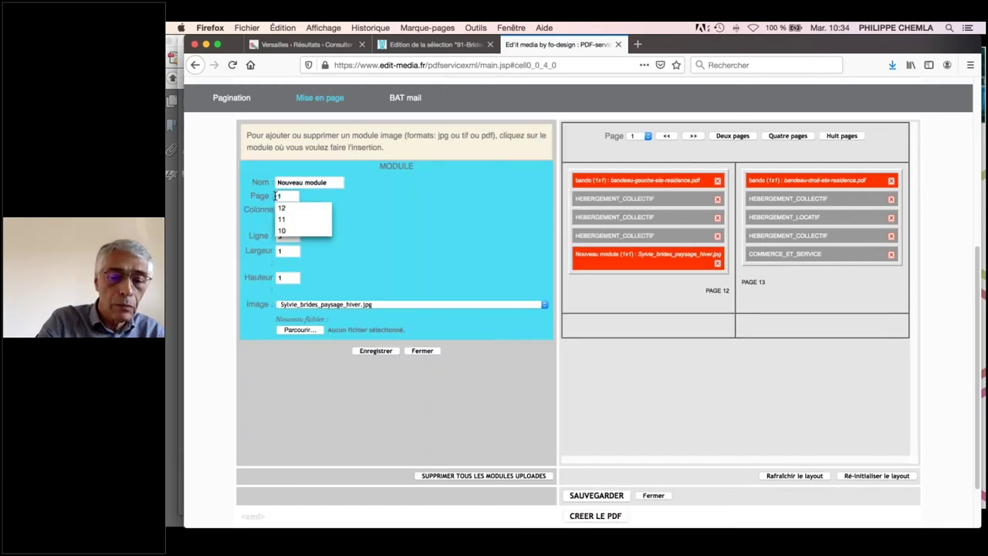
left_click(366, 352)
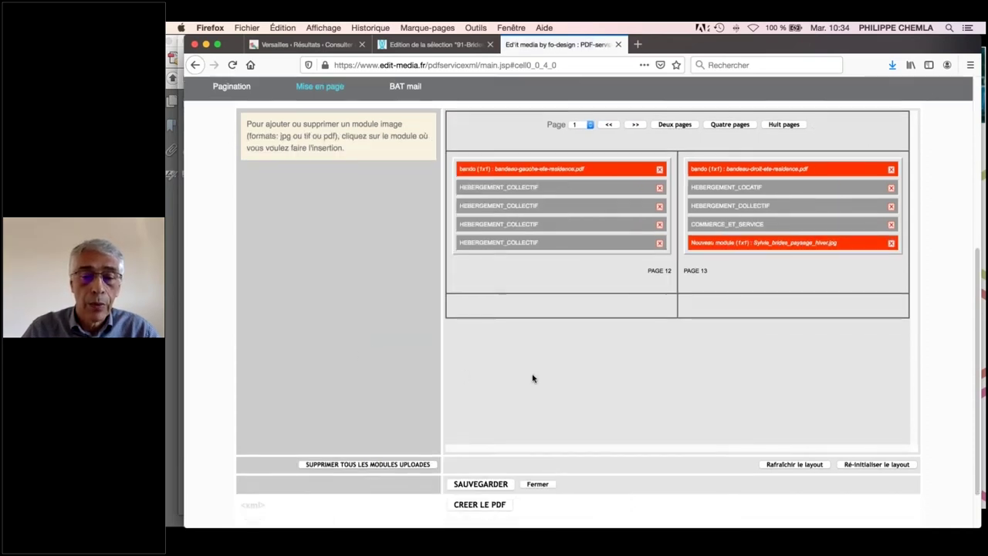
Create the PDF from the hebergements-ETE chemin de fer and open the generated file in Adobe Acrobat Pro.
scroll(480, 421, "down", 5)
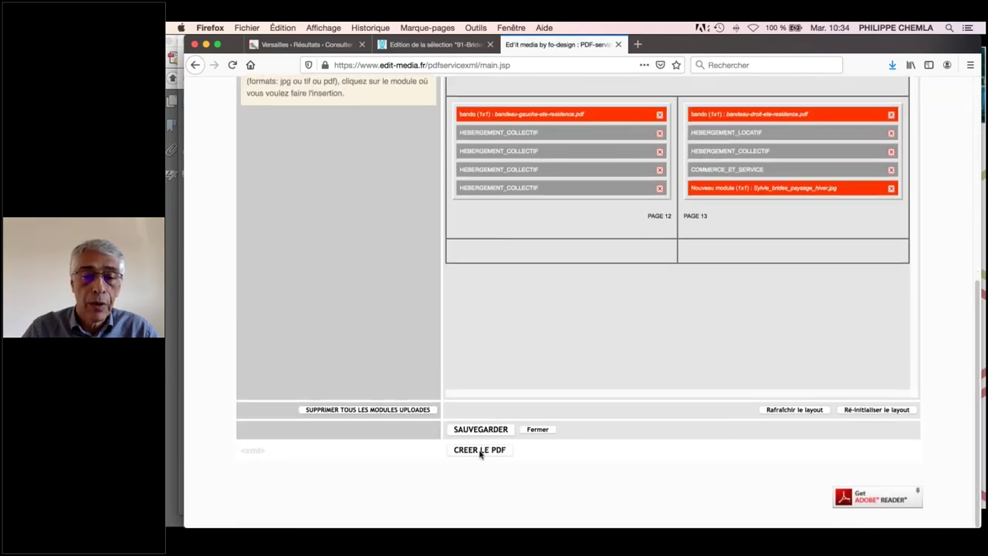
left_click(479, 450)
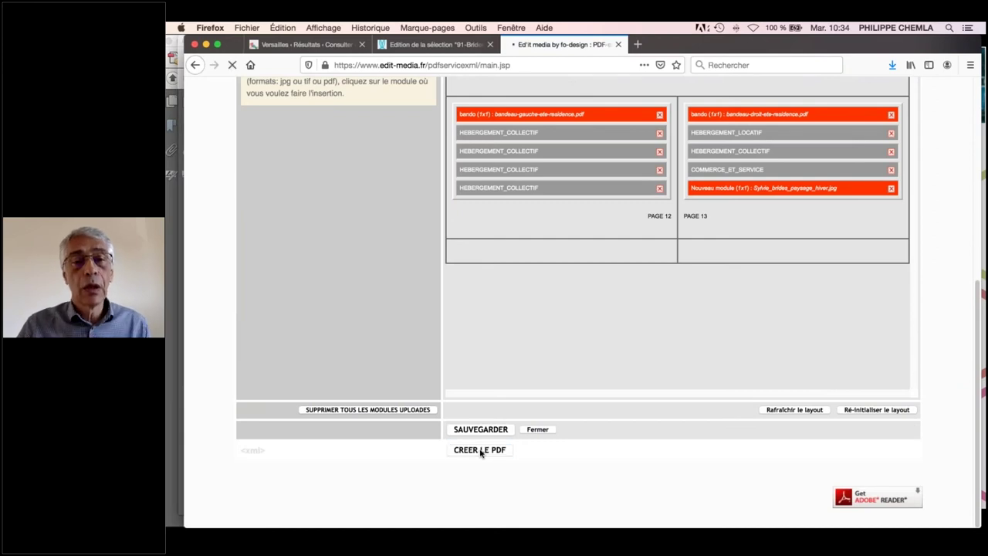
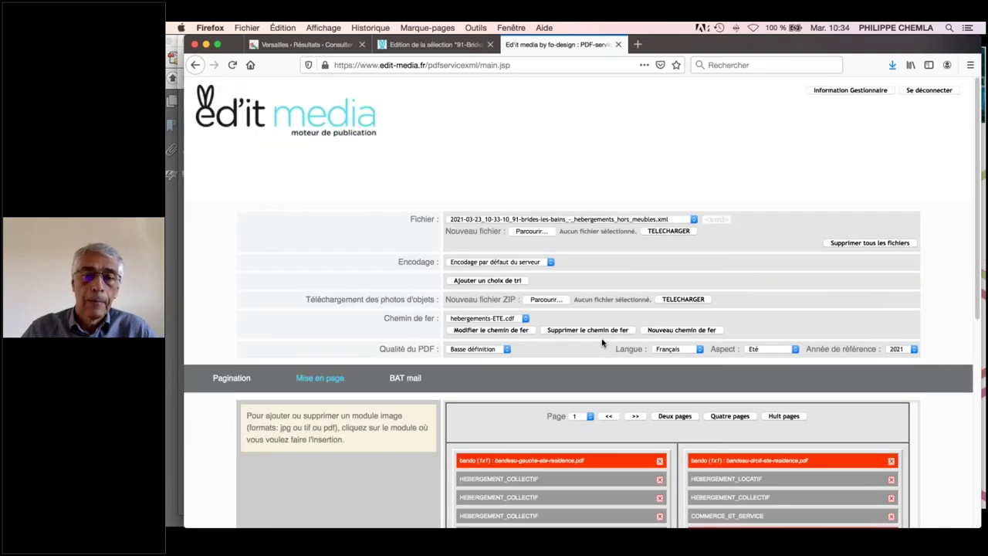
scroll(606, 343, "down", 5)
scroll(589, 389, "down", 3)
left_click(589, 467)
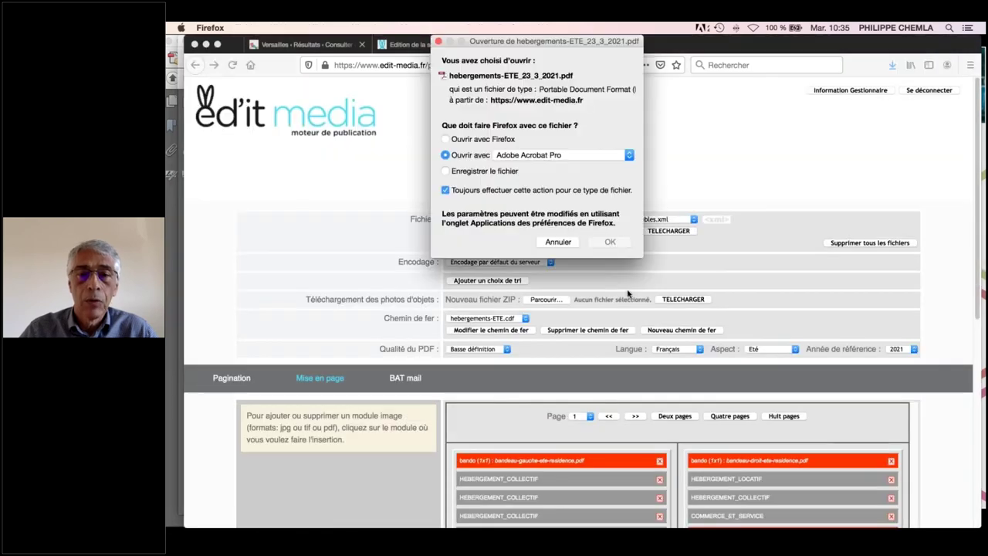
left_click(622, 241)
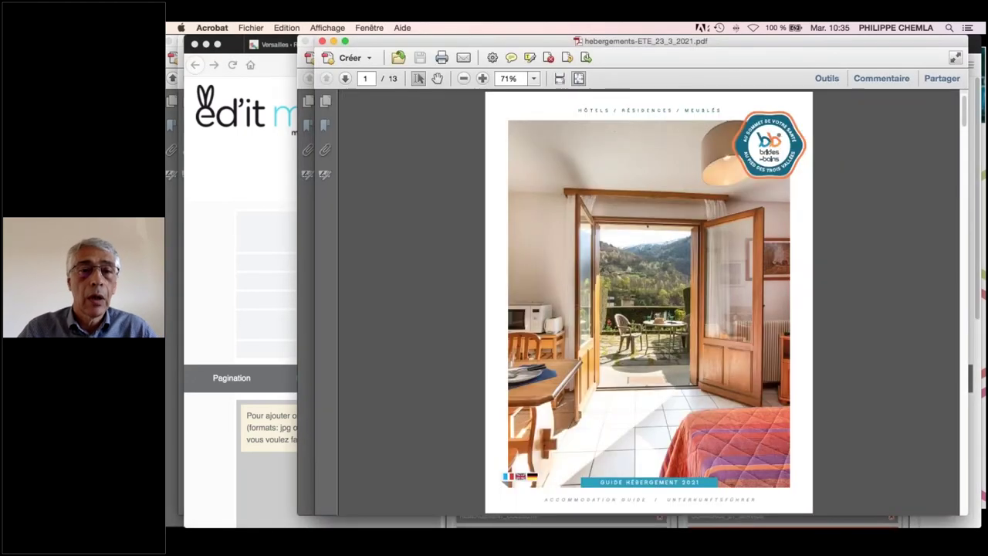
Page through the accommodation guide PDF to page 7 and examine the hotel entries at full page width.
left_click(345, 79)
left_click(345, 78)
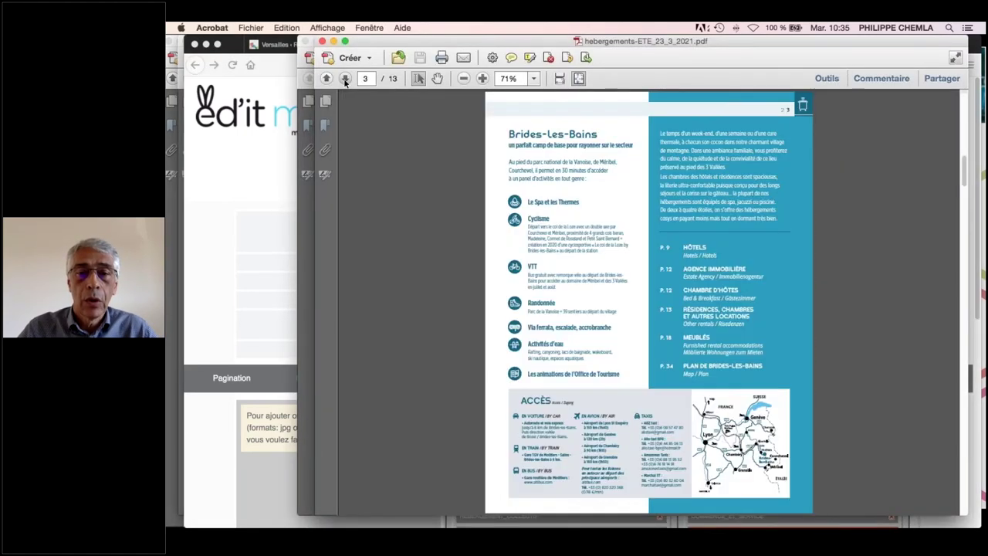
left_click(345, 79)
left_click(345, 78)
left_click(345, 78)
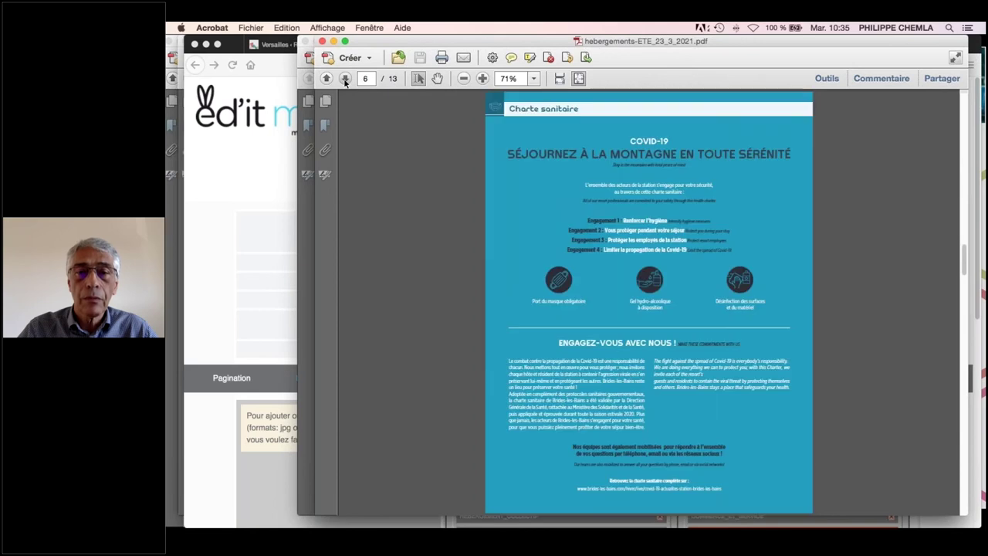
left_click(345, 78)
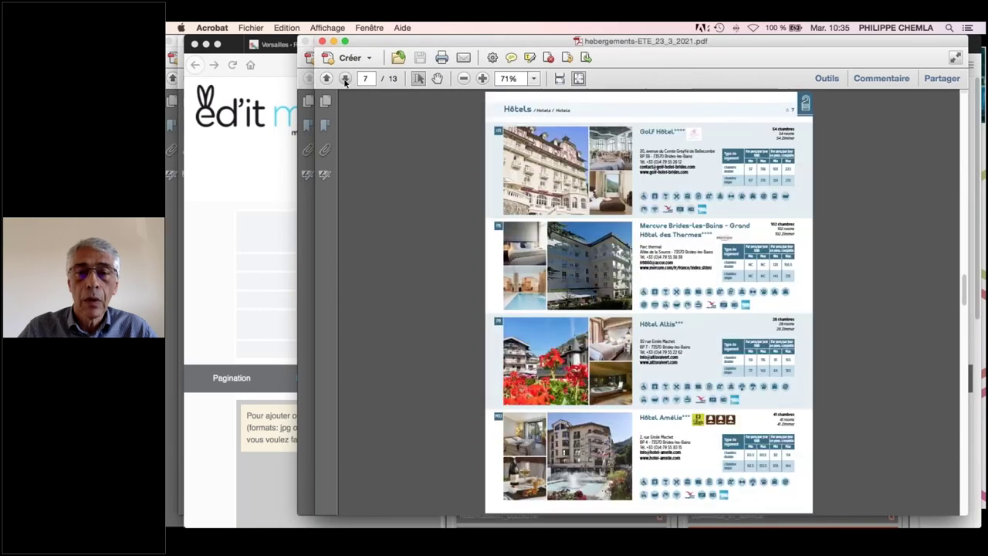
left_click(560, 78)
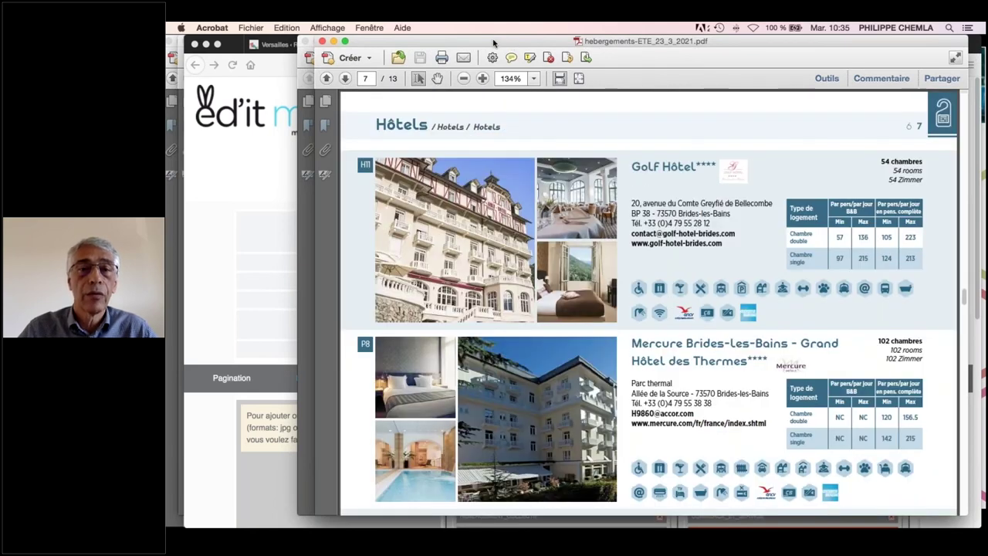
left_click_drag(495, 44, 401, 43)
scroll(446, 219, "down", 1)
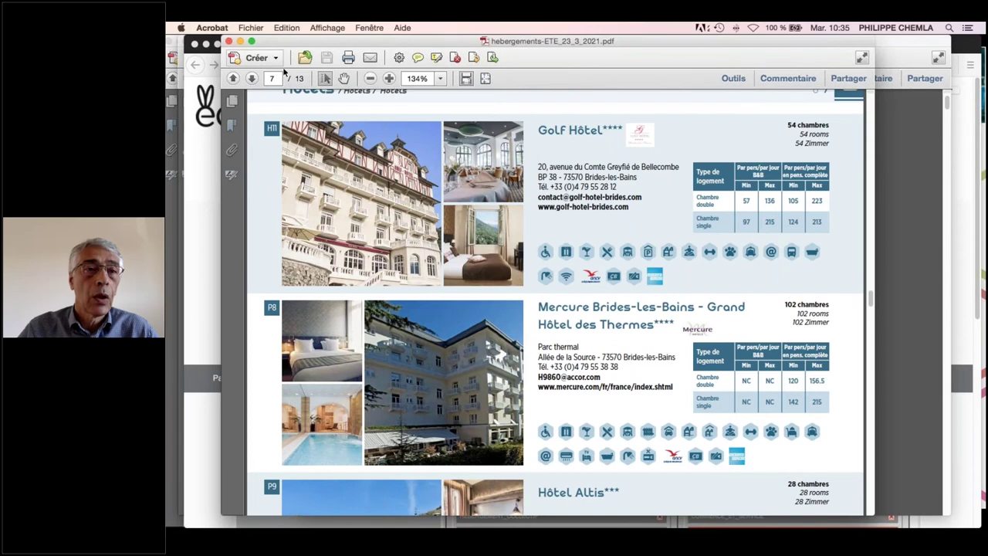
Fit whole pages in view and look through the remaining guide pages up to page 13 with the image module.
left_click(485, 78)
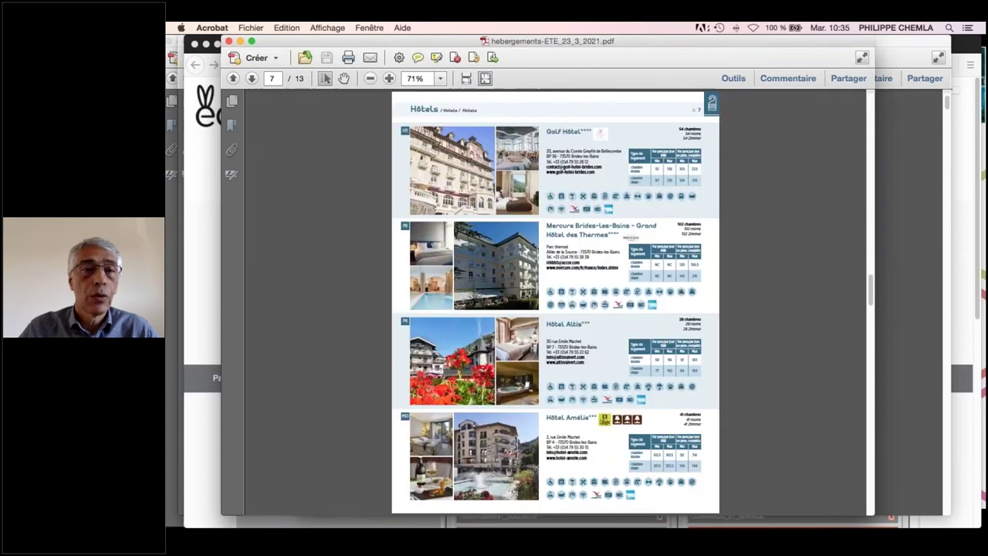
left_click(252, 78)
left_click(252, 78)
left_click(251, 78)
left_click(251, 78)
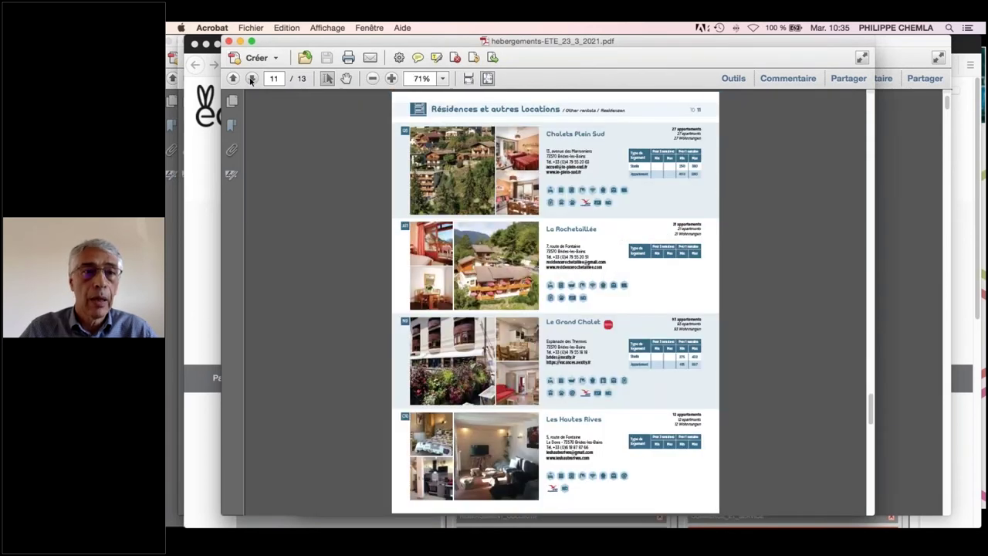
left_click(251, 78)
left_click(251, 78)
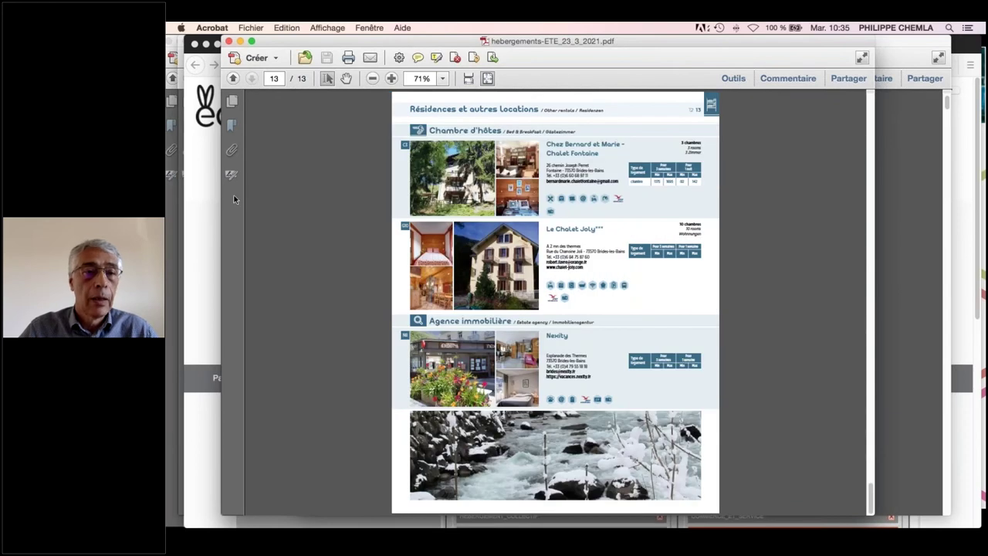
Switch back to Ed'it Media and add 3 inserted pages to the pagination of the hebergements-ETE chemin de fer.
left_click(202, 293)
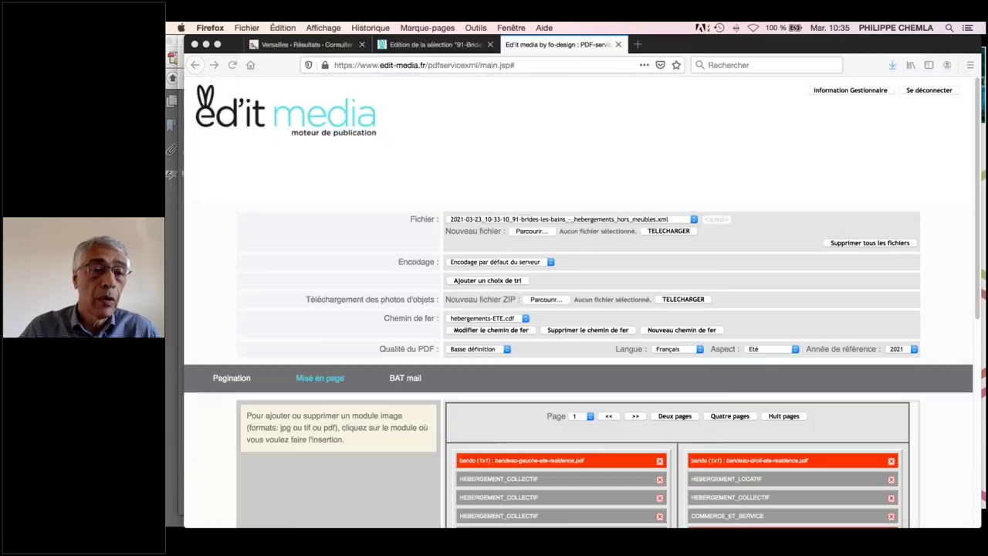
scroll(574, 291, "down", 3)
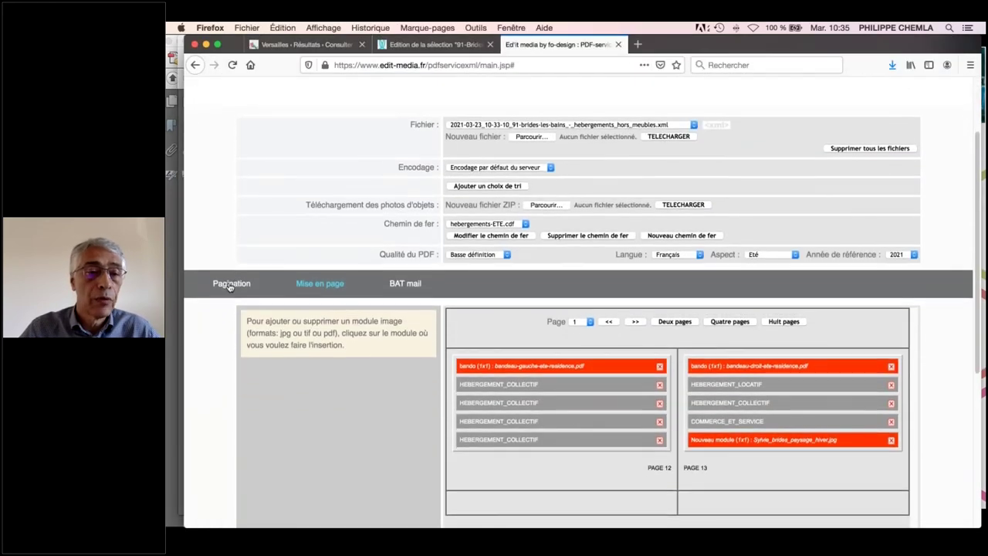
left_click(229, 284)
scroll(579, 309, "down", 10)
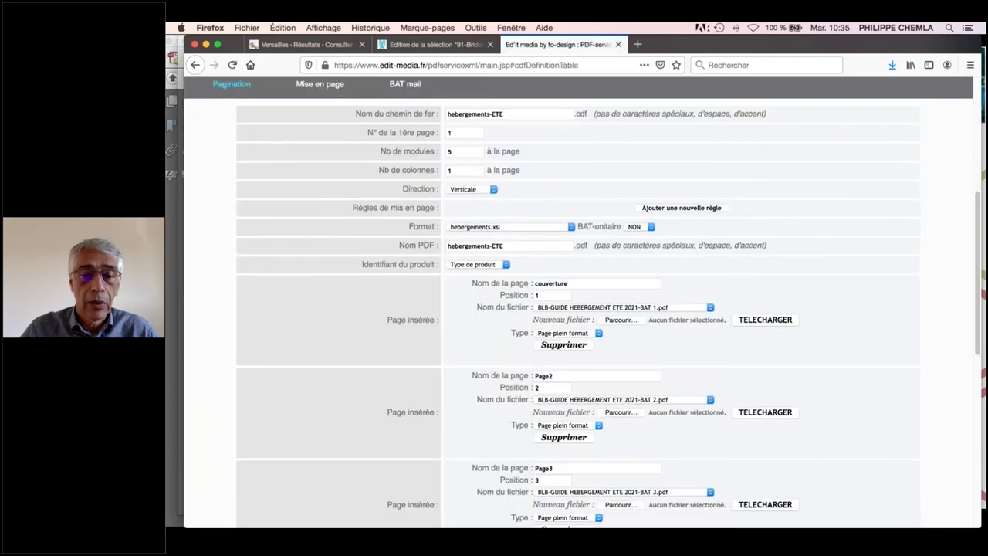
scroll(579, 309, "down", 5)
left_click(488, 392)
double_click(487, 393)
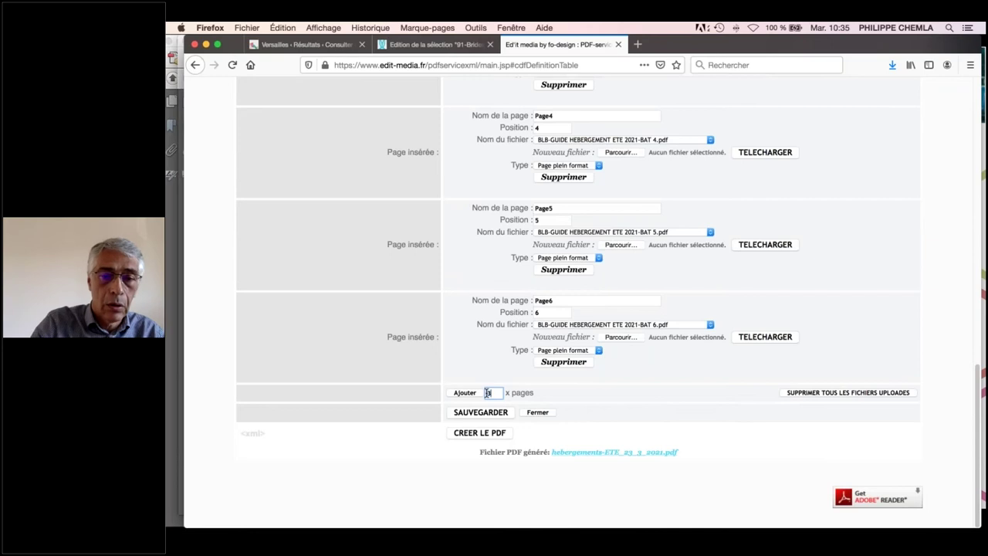
type("3")
left_click(465, 392)
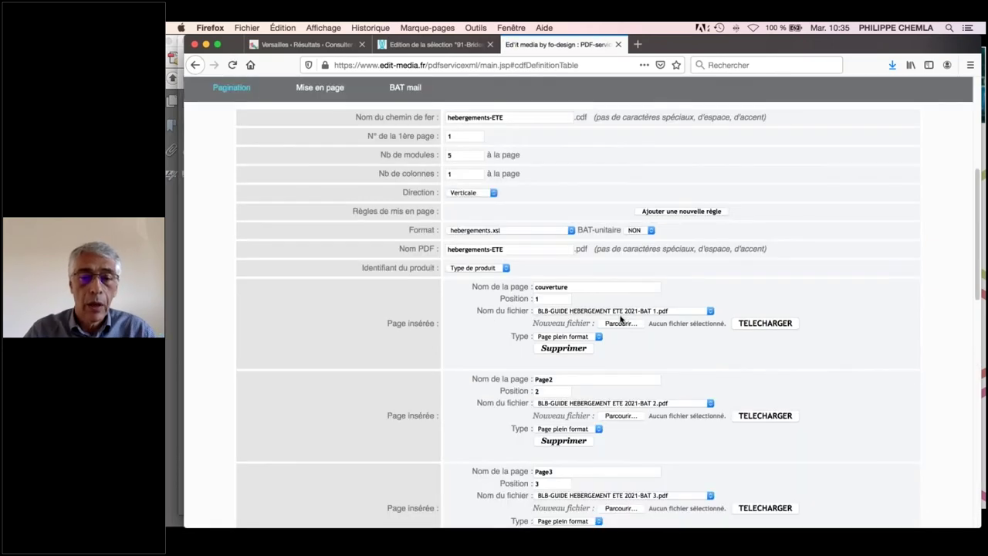
Name the first empty inserted page page14 and set its position to 14.
scroll(615, 314, "down", 10)
scroll(615, 314, "down", 5)
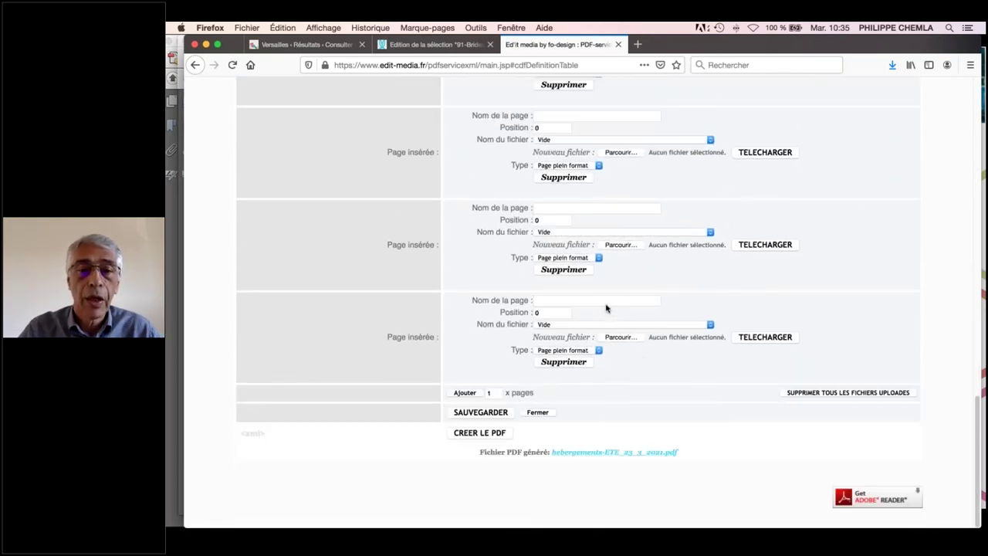
left_click(556, 179)
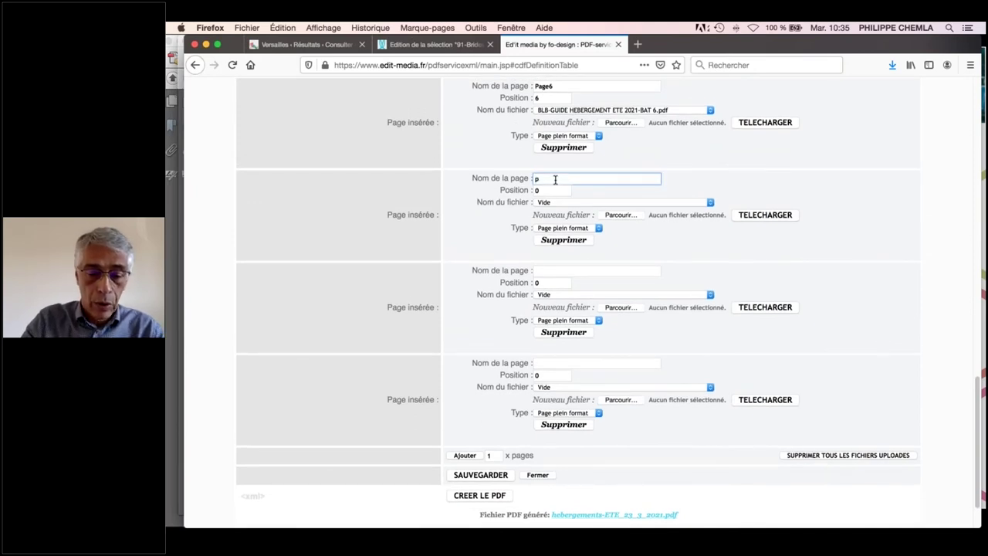
type("page14")
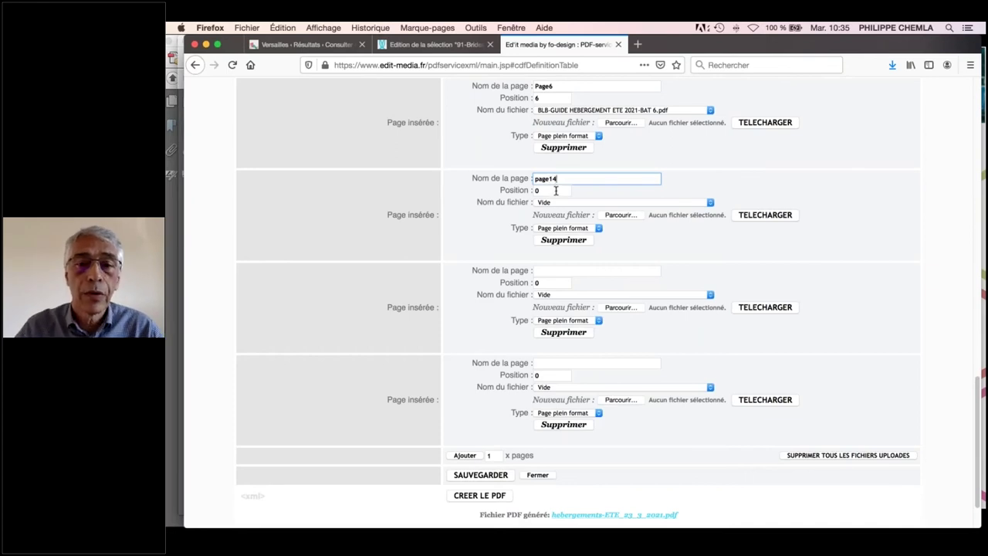
left_click(545, 190)
key("BackSpace")
type("14")
Choose BLB-GUIDE HEBERGEMENT ETE 2021-BAT 34.pdf from the WEBINAIRE 23 MARS folder as the new file for page14.
left_click(627, 216)
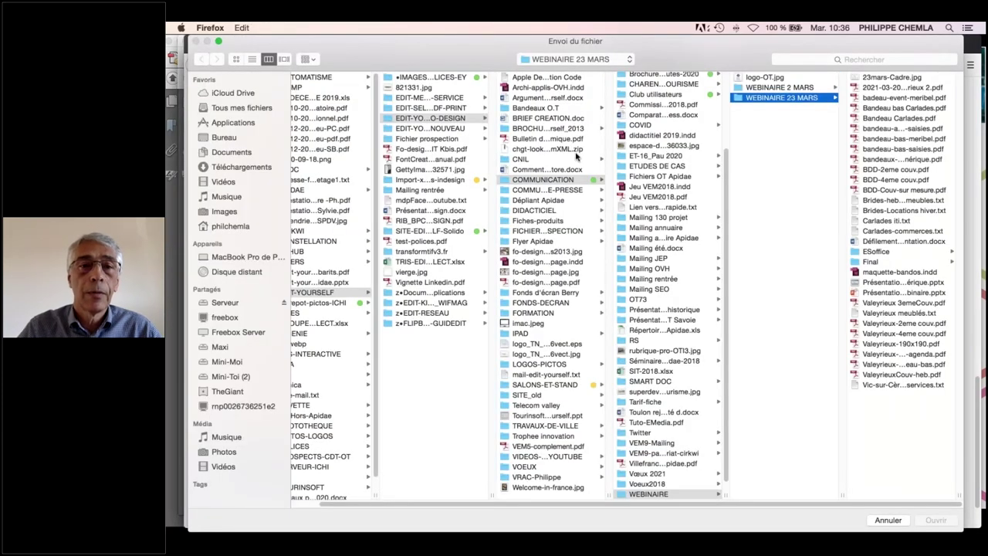
left_click(236, 140)
left_click(320, 109)
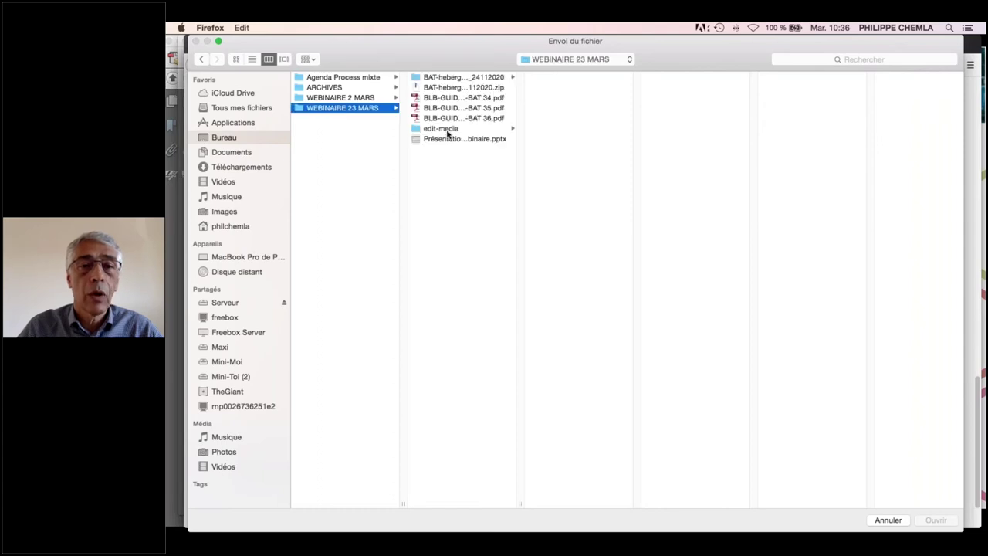
left_click(488, 98)
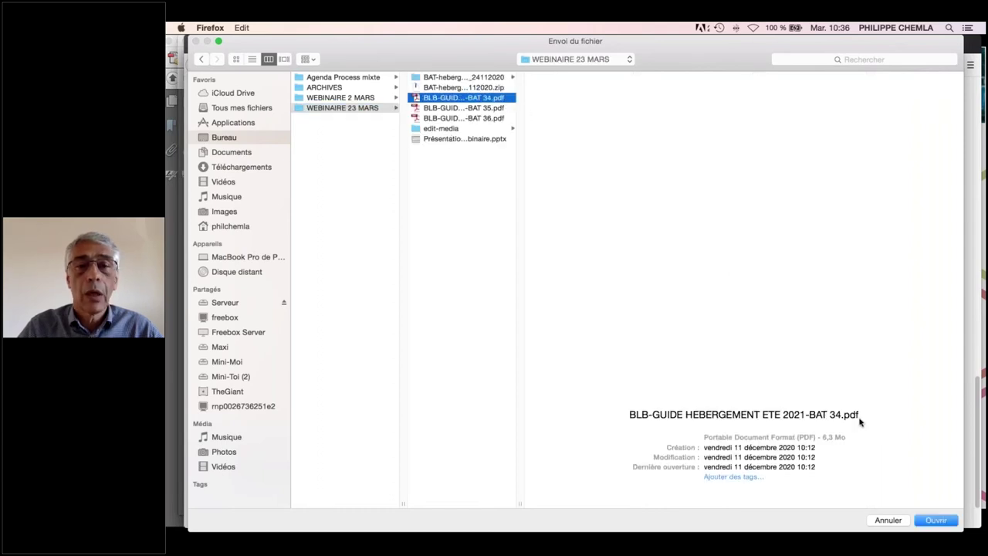
left_click(936, 521)
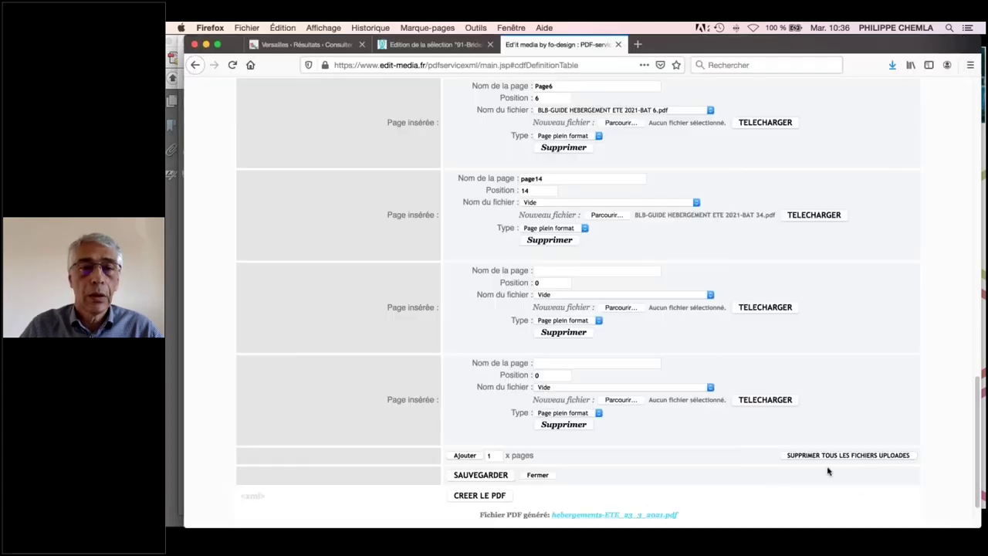
Name the next empty inserted page Page 15 and set its position to 15.
left_click(550, 270)
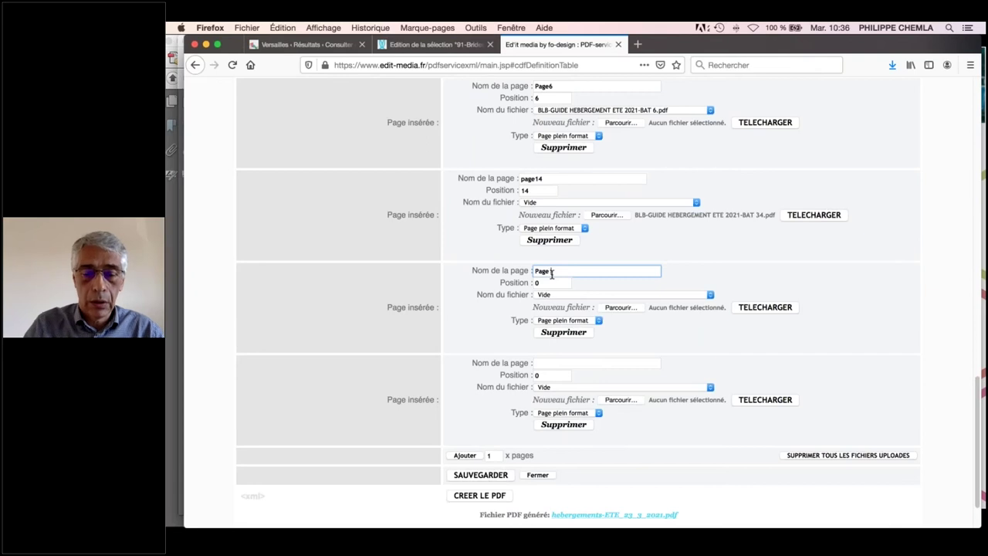
type("Page 15")
left_click(539, 282)
type("15")
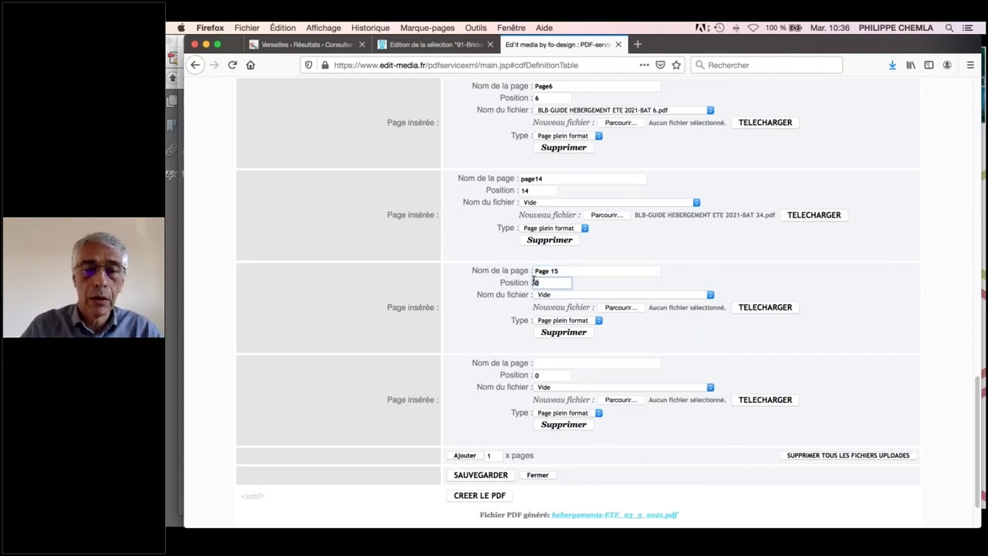
key("BackSpace")
type("14")
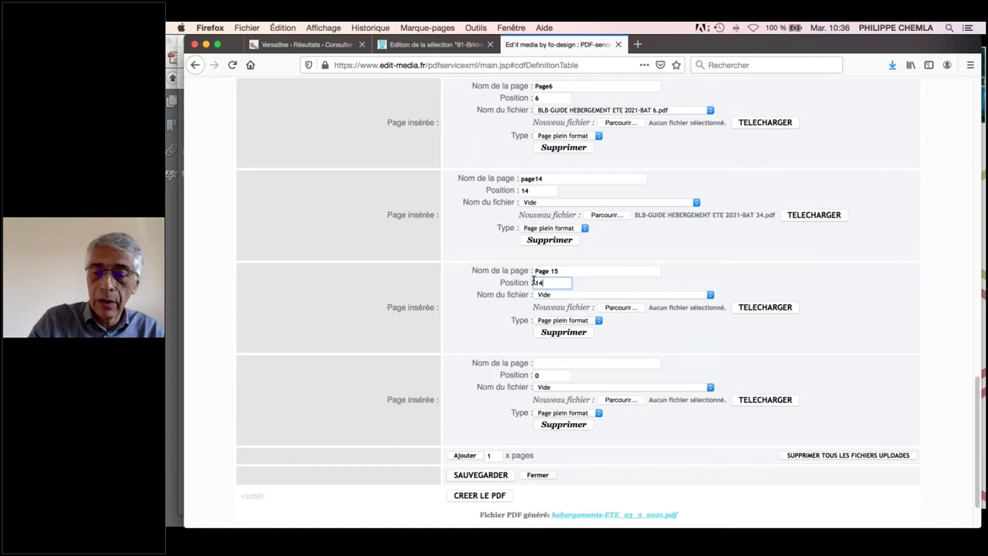
type("5")
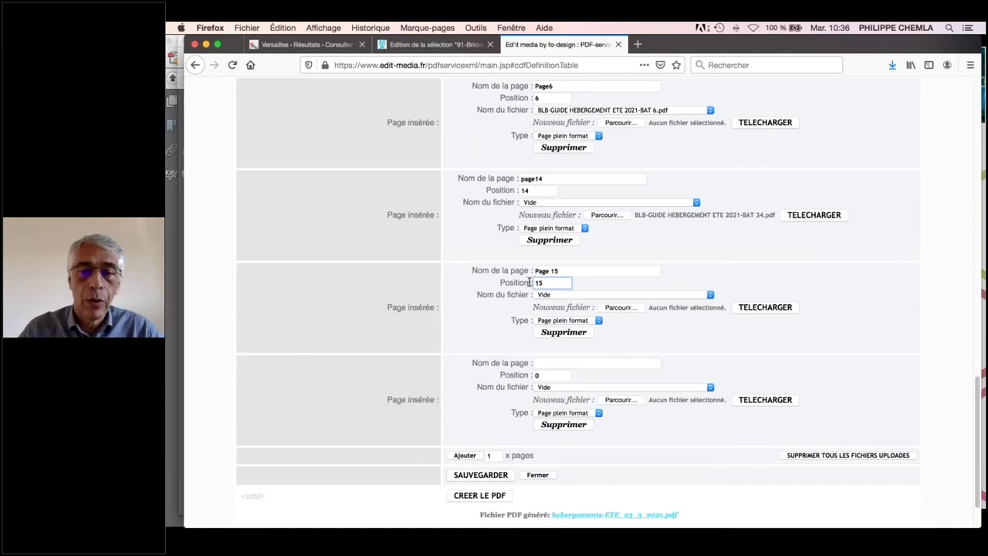
Choose BLB-GUIDE HEBERGEMENT ETE 2021-BAT 35.pdf as the new file for Page 15.
left_click(628, 308)
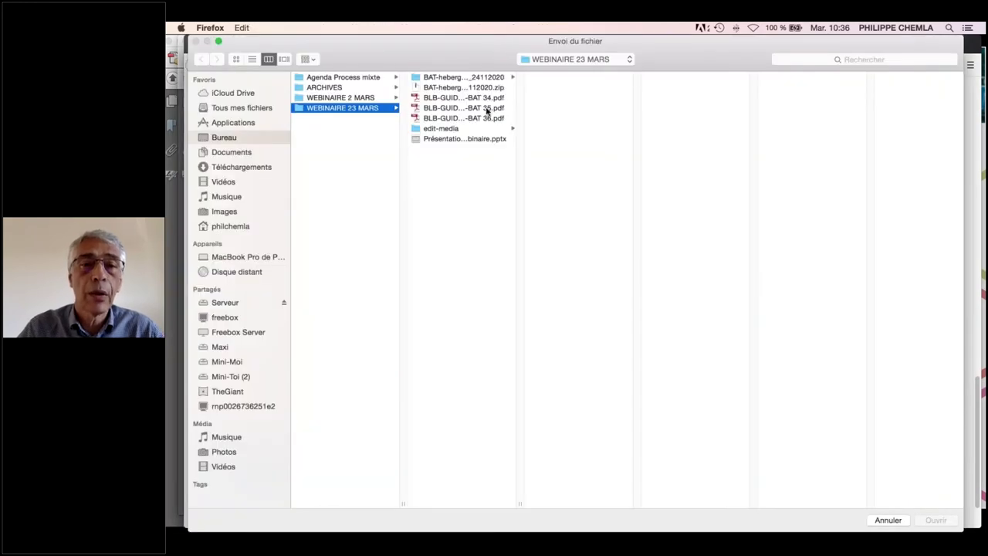
left_click(488, 111)
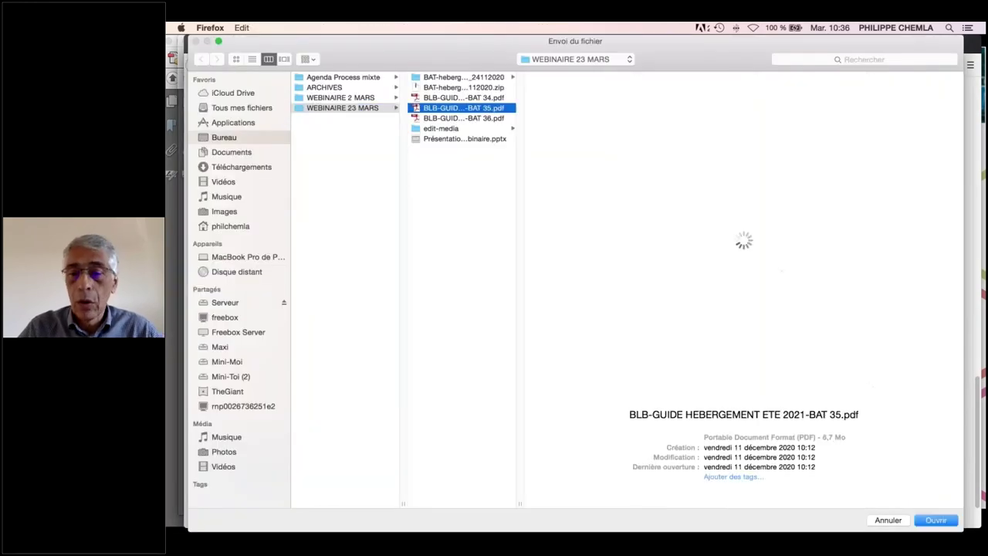
left_click(934, 520)
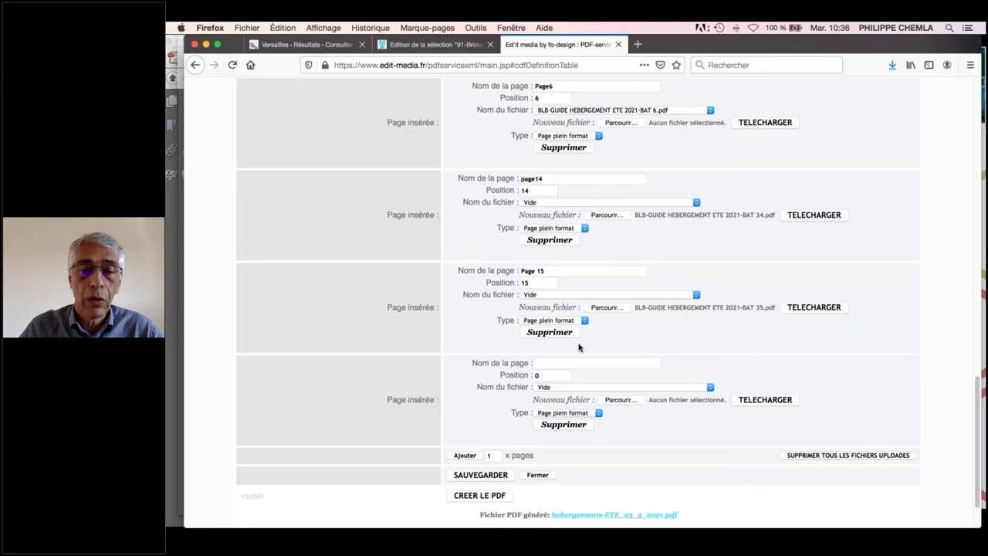
Name the last empty inserted page Page 16 and set its position to 16.
left_click(552, 363)
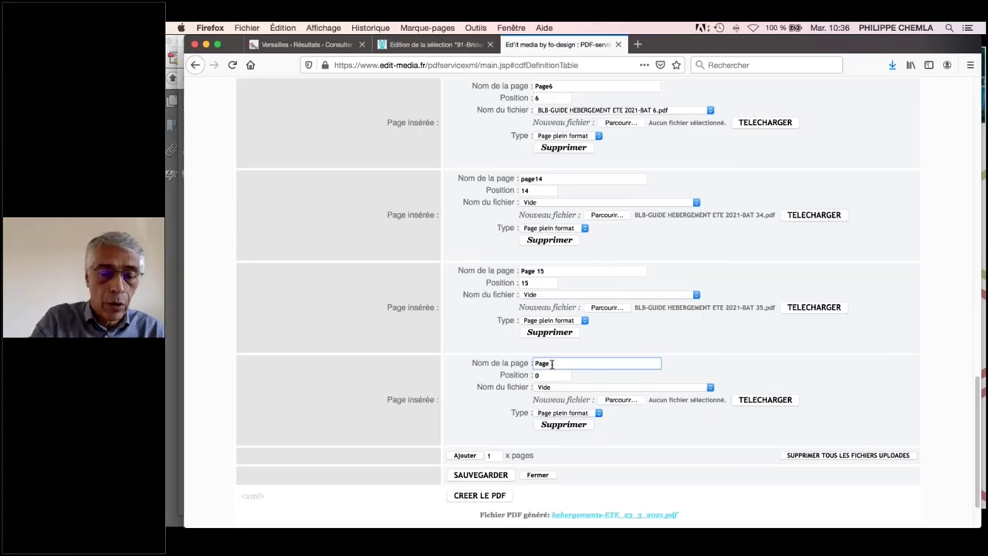
type("Page 16")
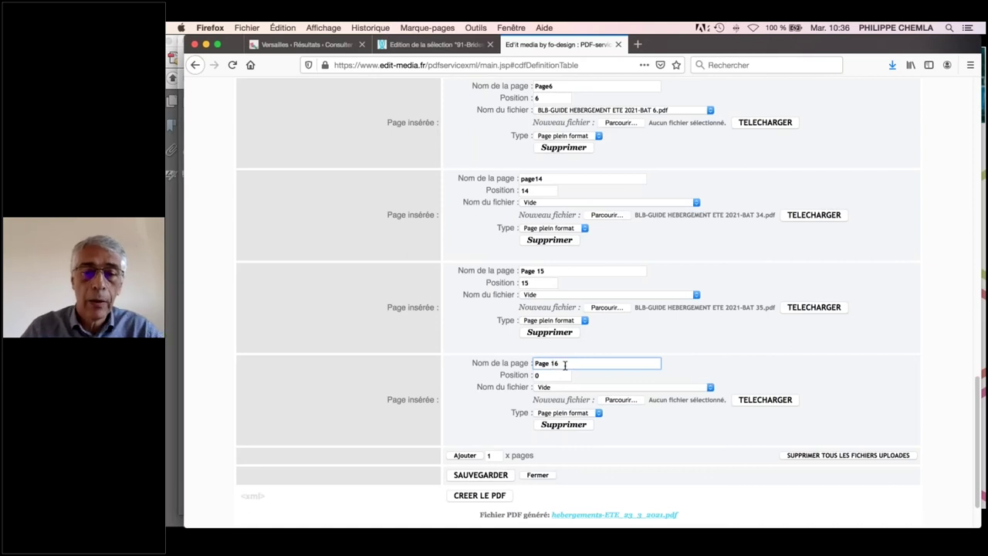
key("Tab")
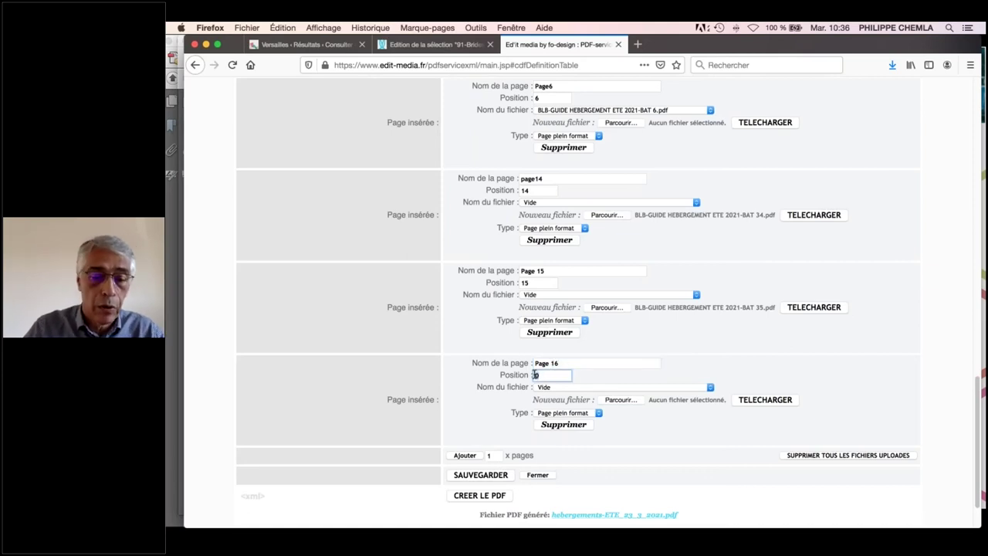
type("16")
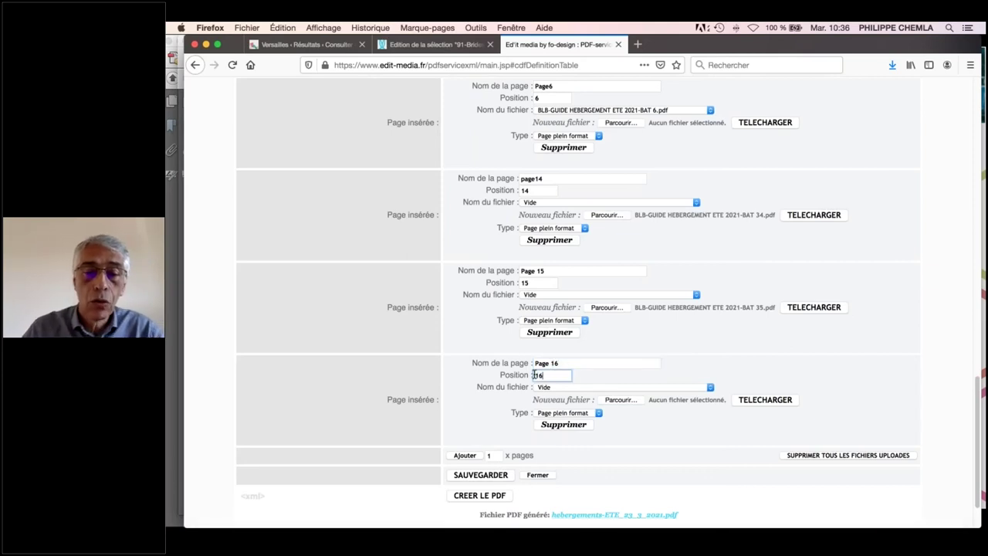
Choose BLB-GUIDE HEBERGEMENT ETE 2021-BAT 36.pdf as the new file for Page 16.
left_click(621, 401)
left_click(463, 118)
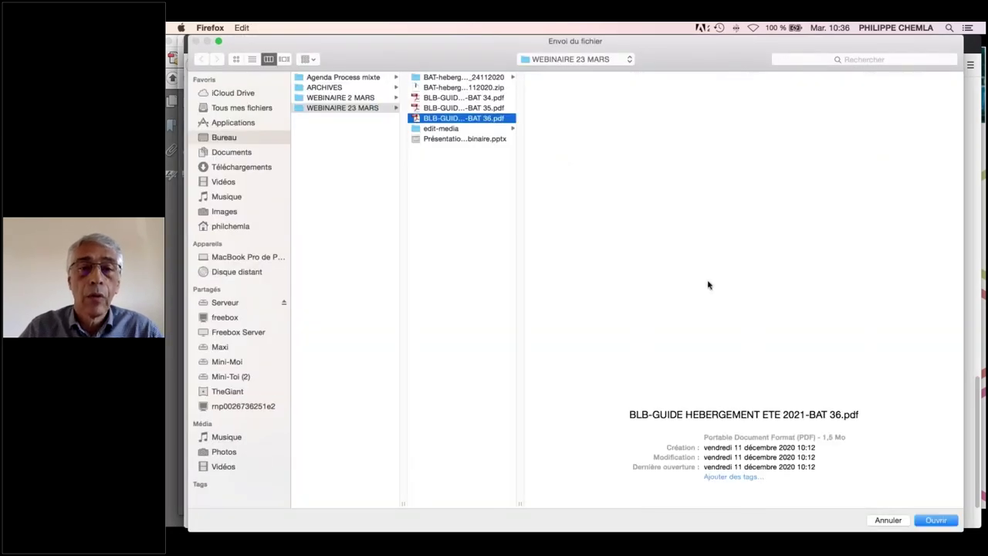
left_click(926, 523)
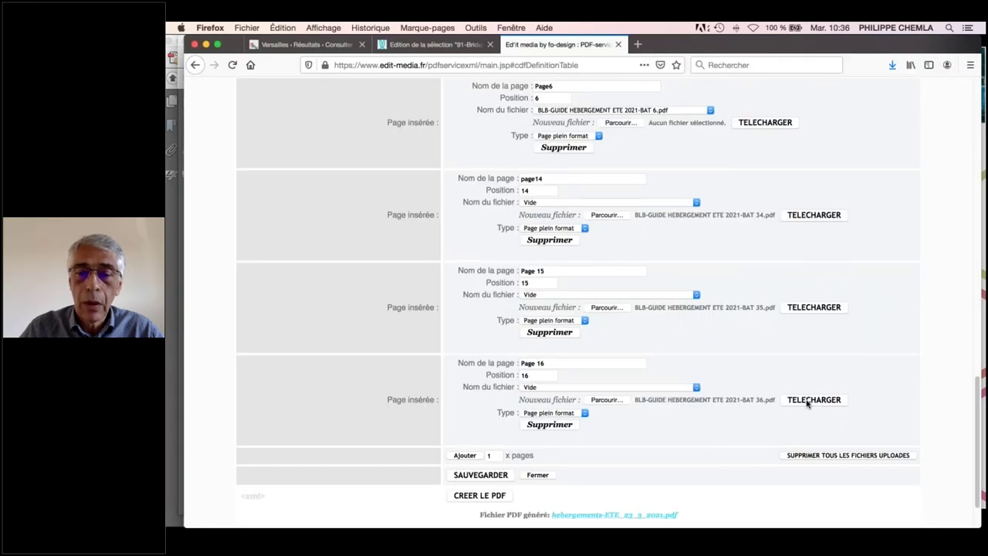
Upload the chosen PDF files for the inserted pages and save the hebergements-ETE chemin de fer.
left_click(808, 401)
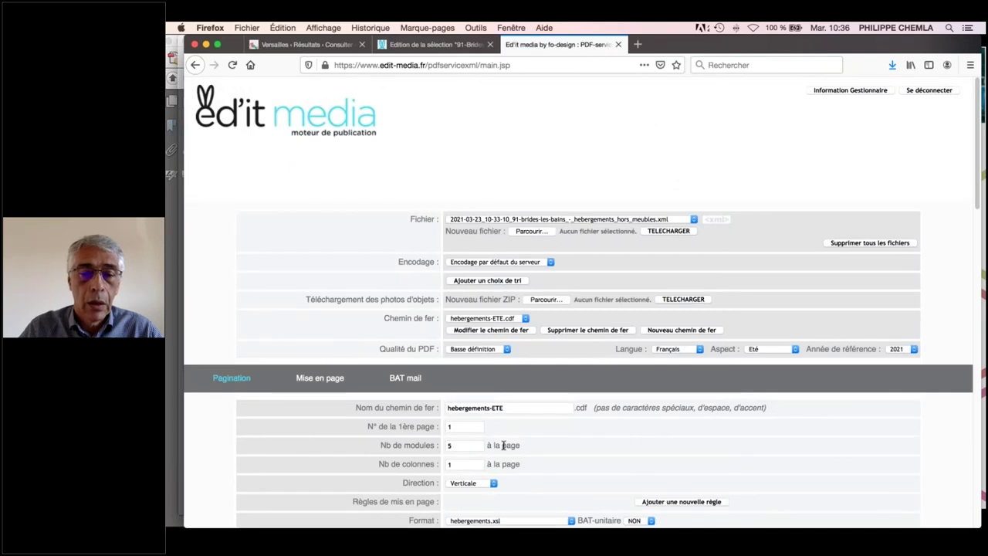
scroll(503, 446, "down", 15)
scroll(513, 403, "down", 10)
left_click(504, 412)
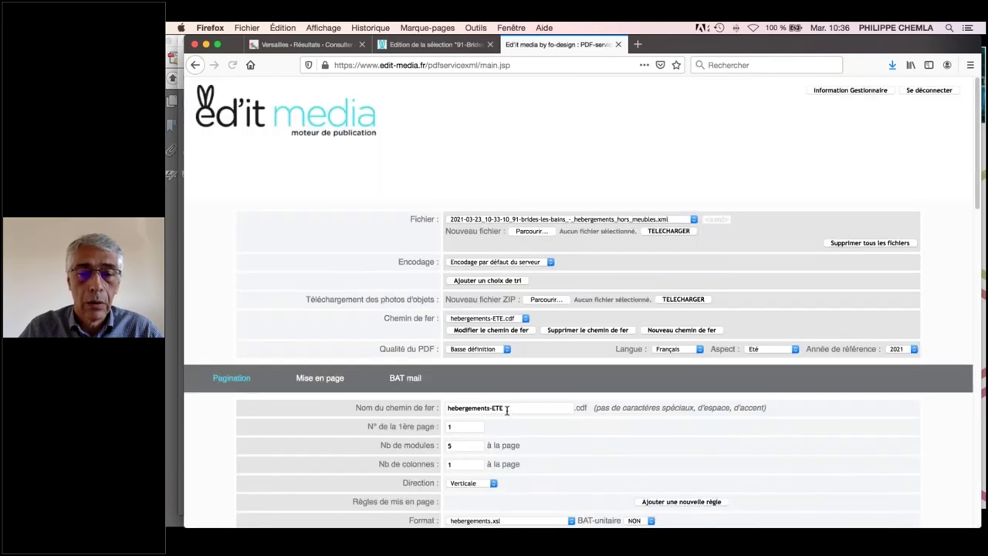
Refresh the layout in the page layout view and page forward to check inserted pages 14 to 16.
left_click(319, 380)
left_click(795, 476)
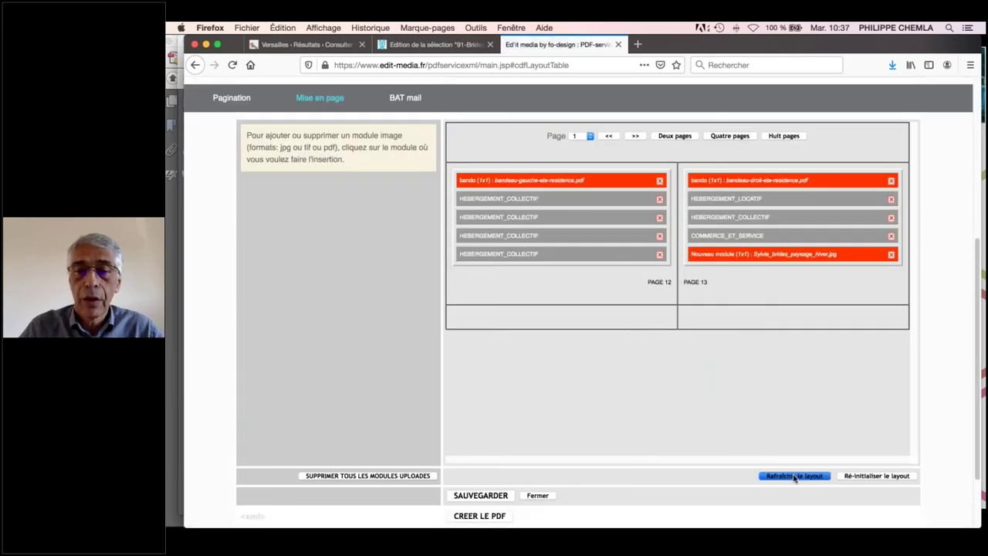
left_click(636, 136)
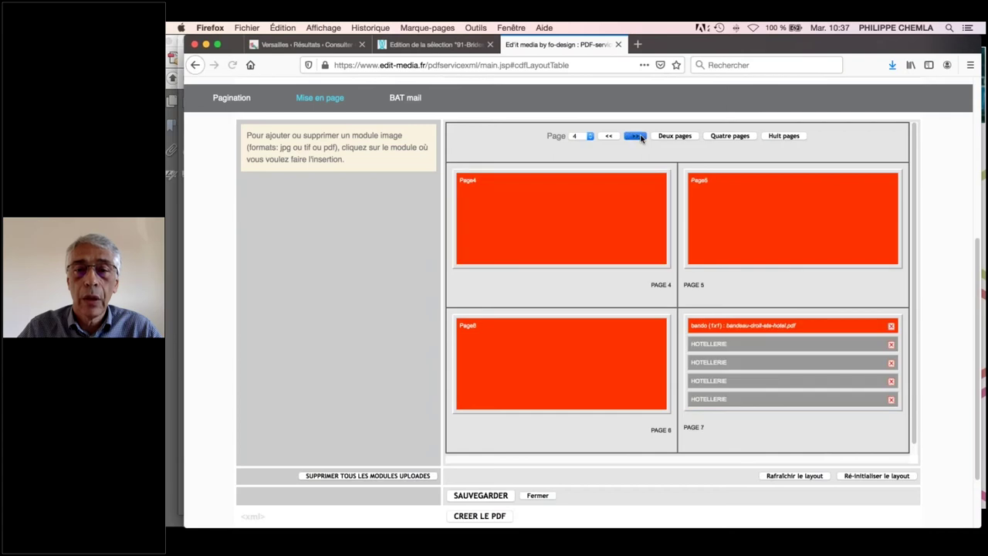
left_click(636, 135)
left_click(636, 136)
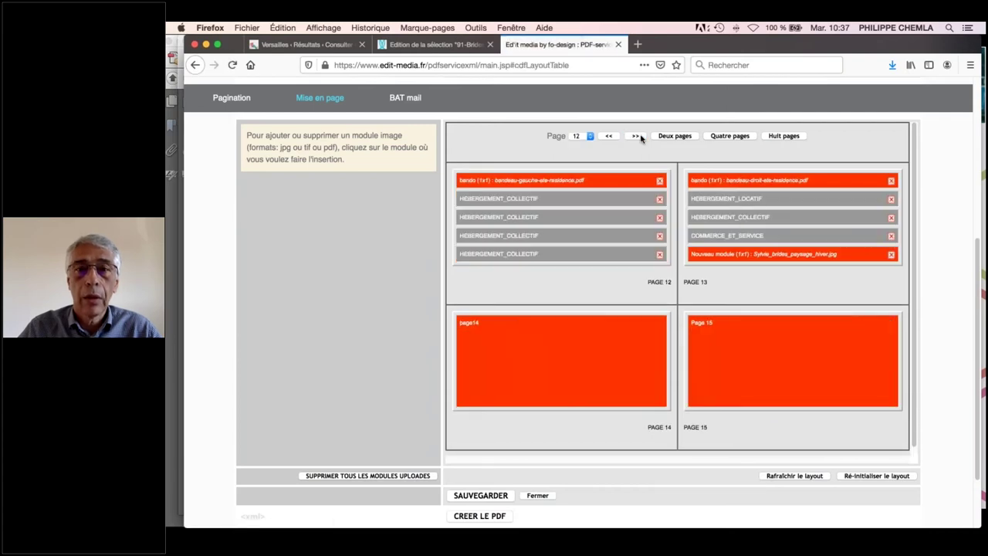
left_click(636, 135)
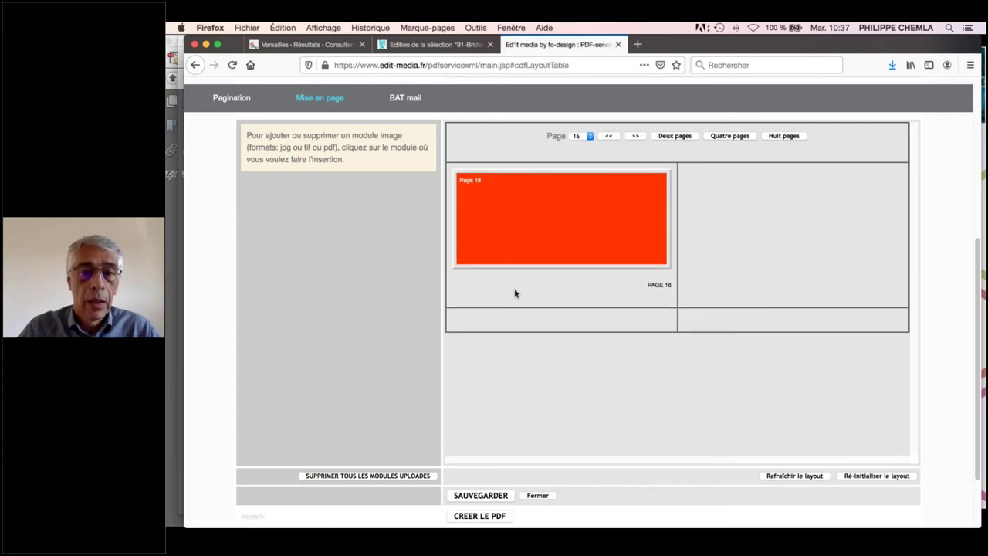
Set the PDF quality to Haute définition and save the chemin de fer.
scroll(512, 289, "up", 3)
left_click(497, 189)
left_click(496, 191)
scroll(509, 312, "down", 5)
left_click(480, 413)
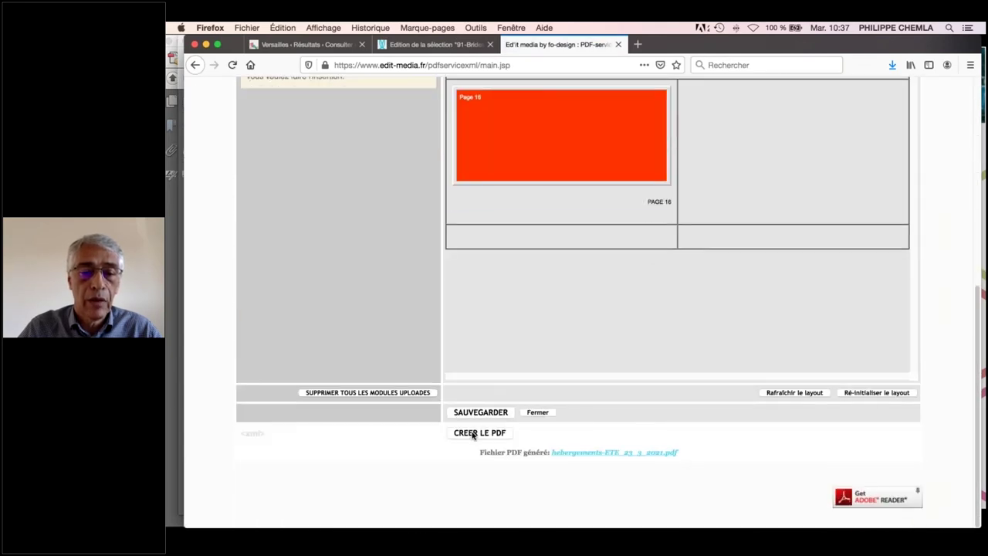
Create the PDF from the chemin de fer and try to open the generated hebergements-ETE file.
left_click(474, 433)
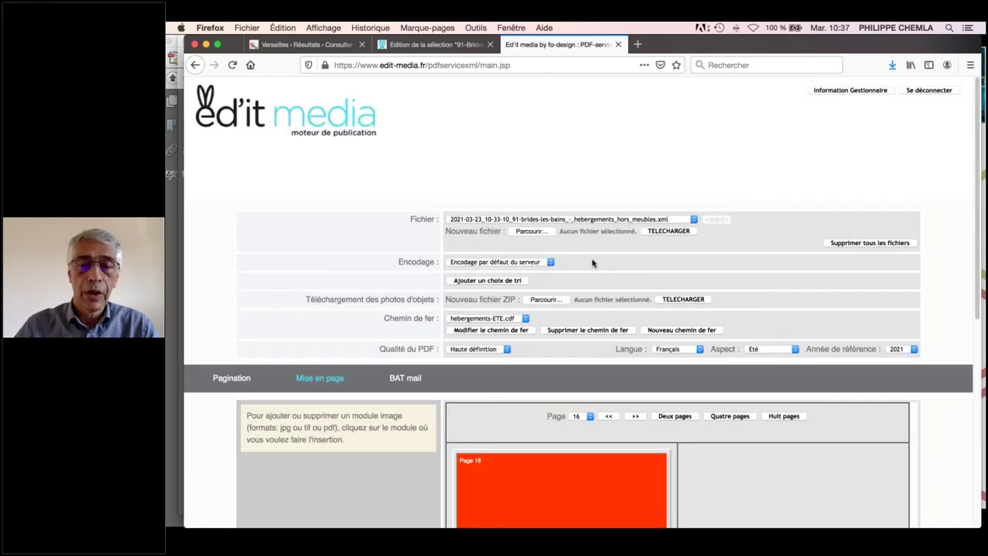
scroll(587, 304, "down", 10)
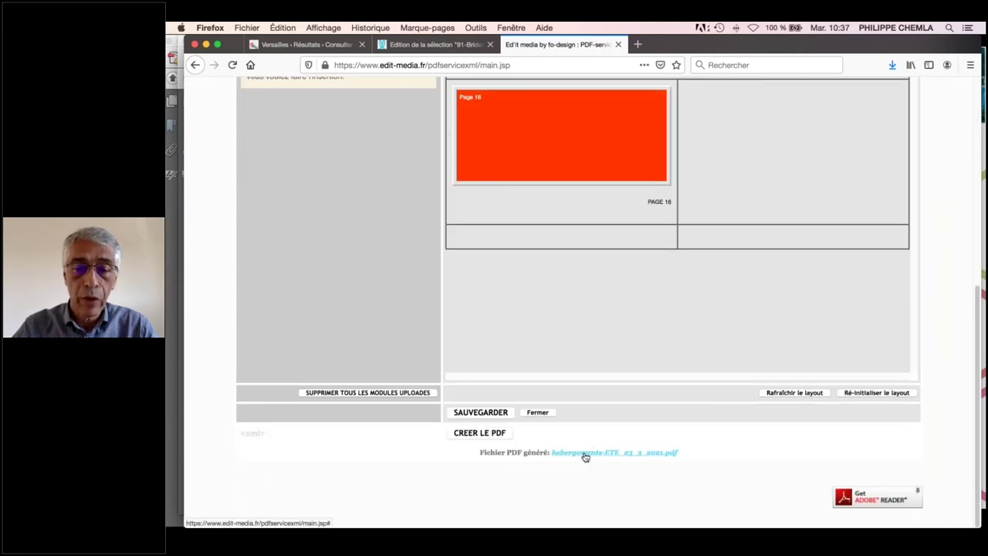
left_click(585, 457)
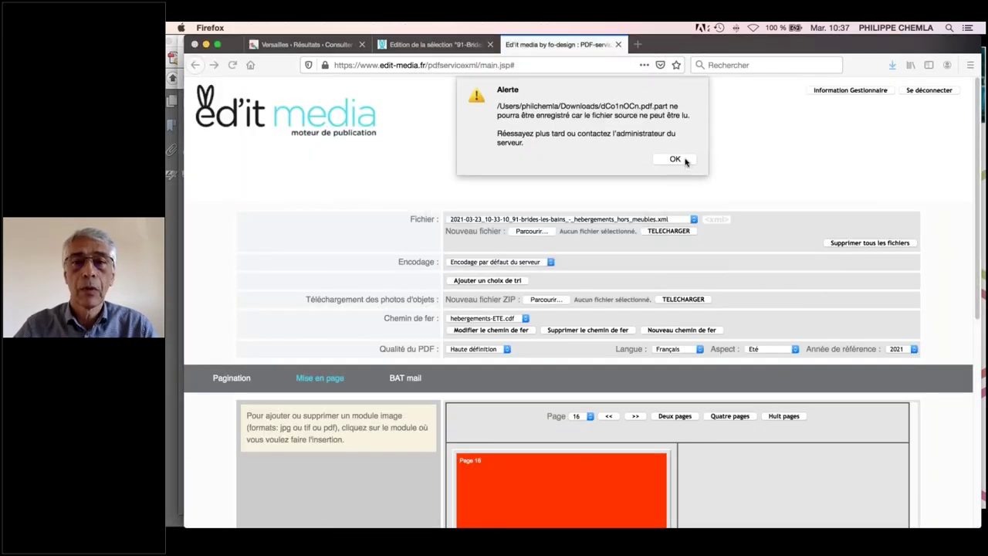
left_click(683, 160)
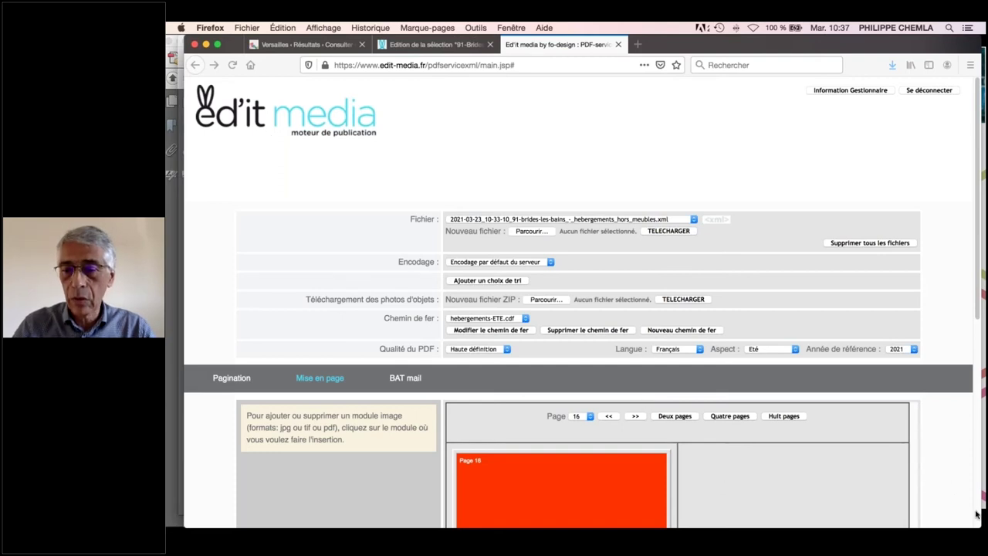
Open the generated hebergements-ETE_23_3_2021.pdf with Adobe Acrobat Pro and fit the whole cover page in view.
left_click_drag(953, 509, 939, 499)
scroll(939, 499, "down", 10)
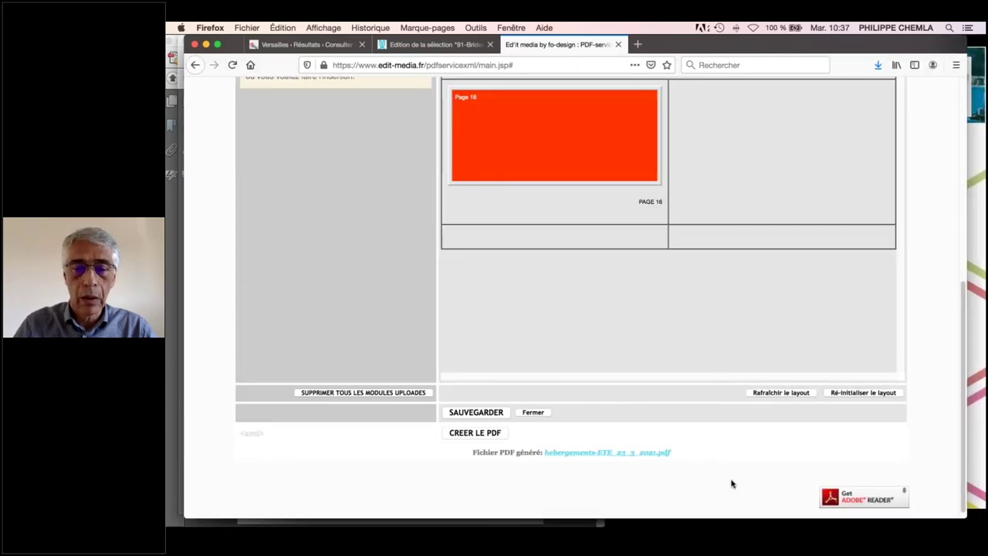
left_click(579, 454)
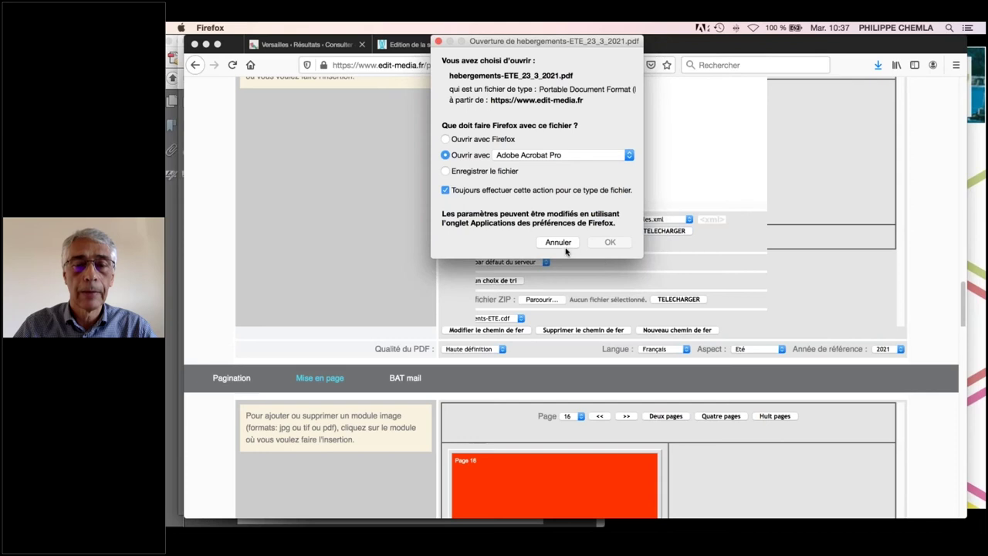
left_click(607, 243)
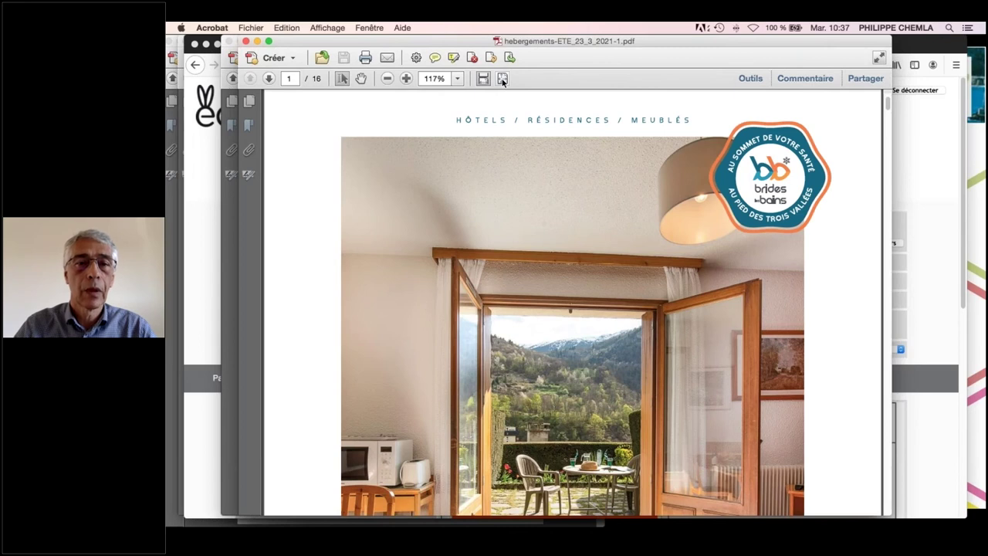
left_click(503, 79)
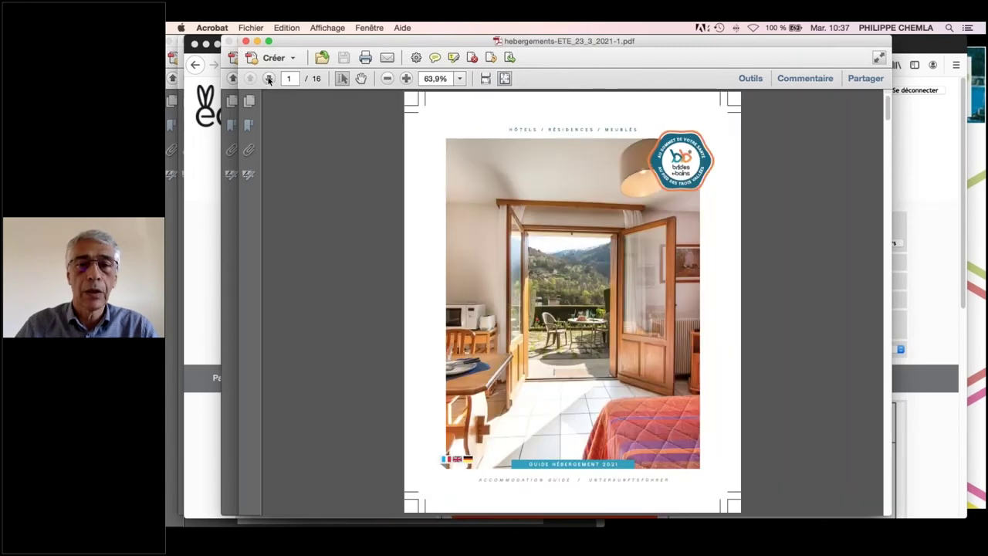
Page forward through the generated hebergements-ETE PDF from the cover to check the guide's pages.
double_click(269, 79)
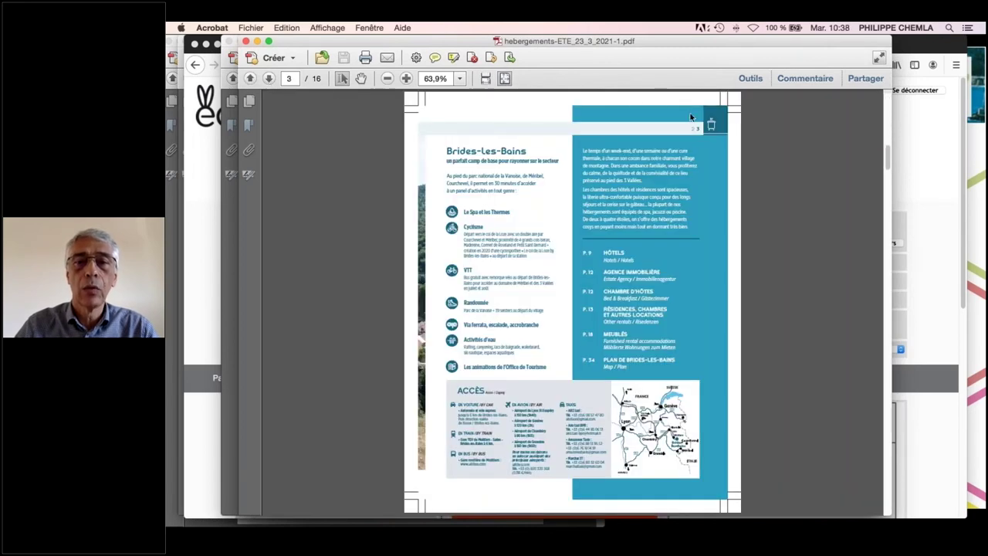
left_click(269, 79)
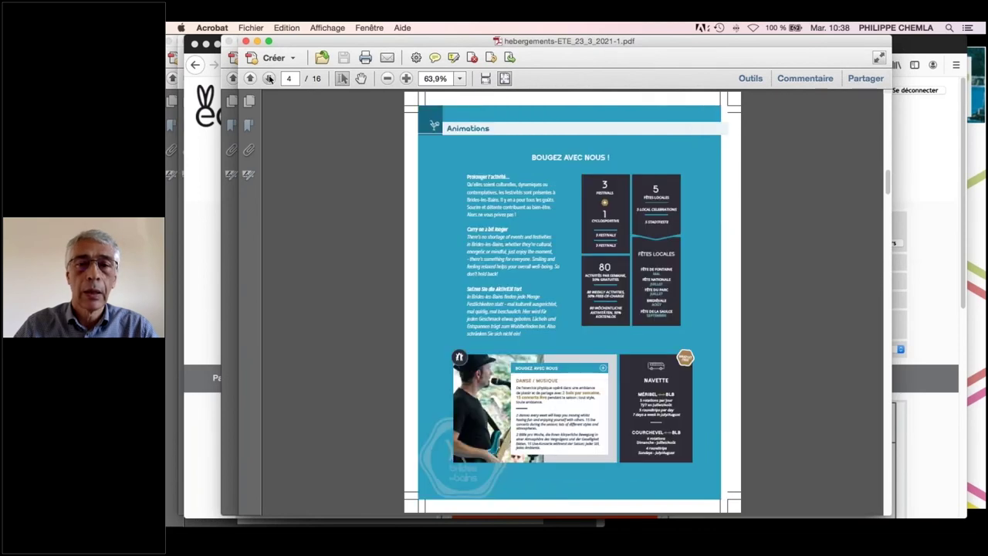
left_click(269, 79)
left_click(269, 79)
left_click(269, 79)
Leave the PDF, switch to the webinar presentation in PowerPoint and end its slideshow.
left_click(205, 251)
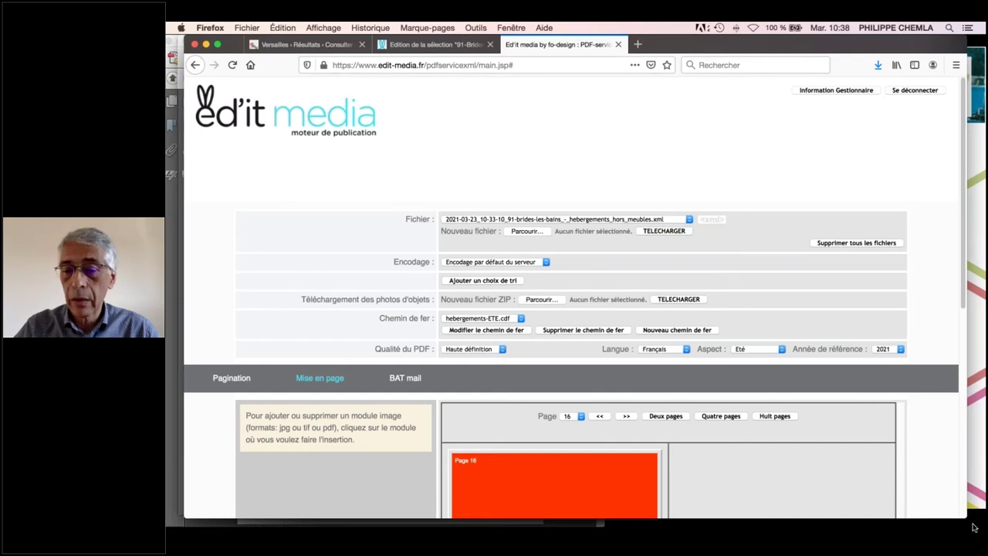
key("super+Tab")
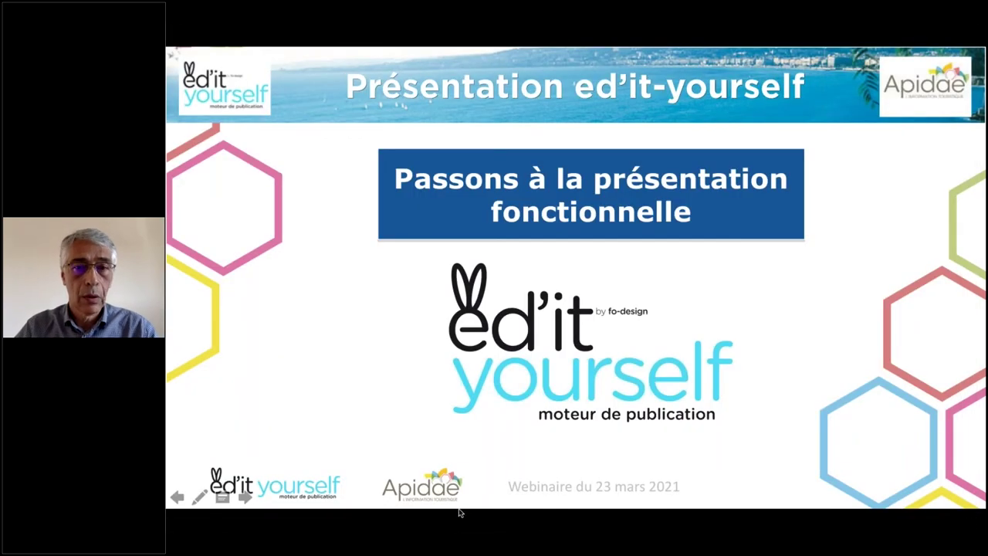
key("Escape")
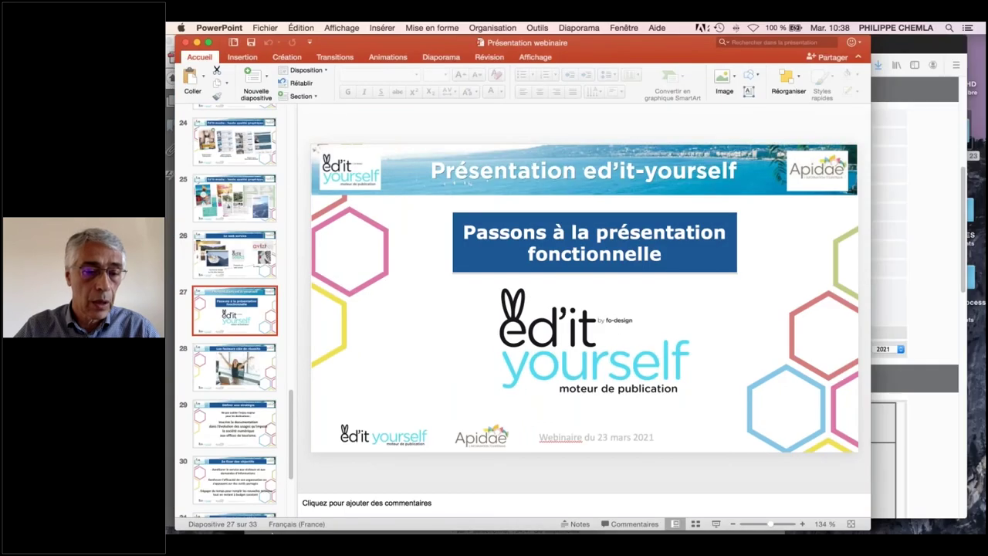
Switch to Finder, open 211500.pdf from the BAT-hebergements_ete_24112020 folder and fit its whole first page in view.
key("super+Tab")
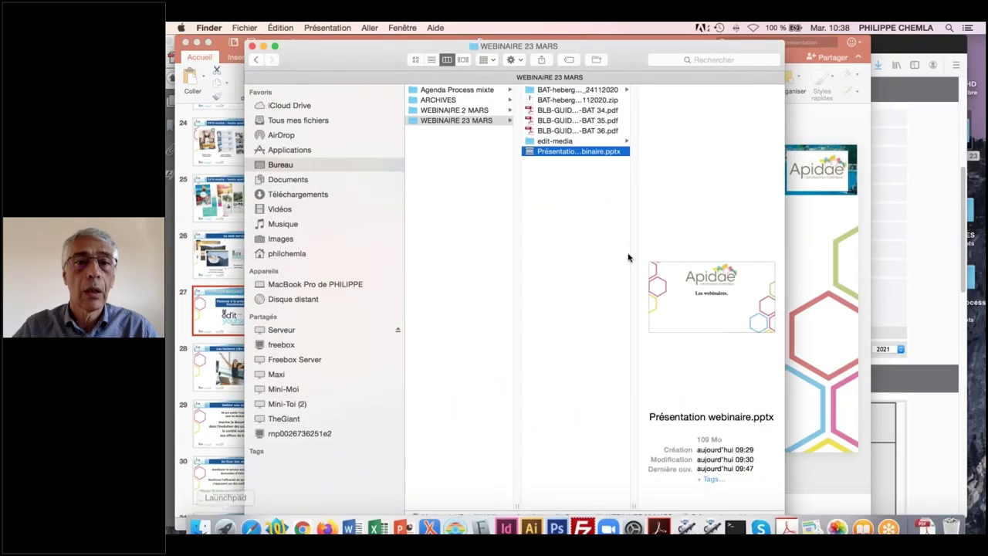
left_click(553, 91)
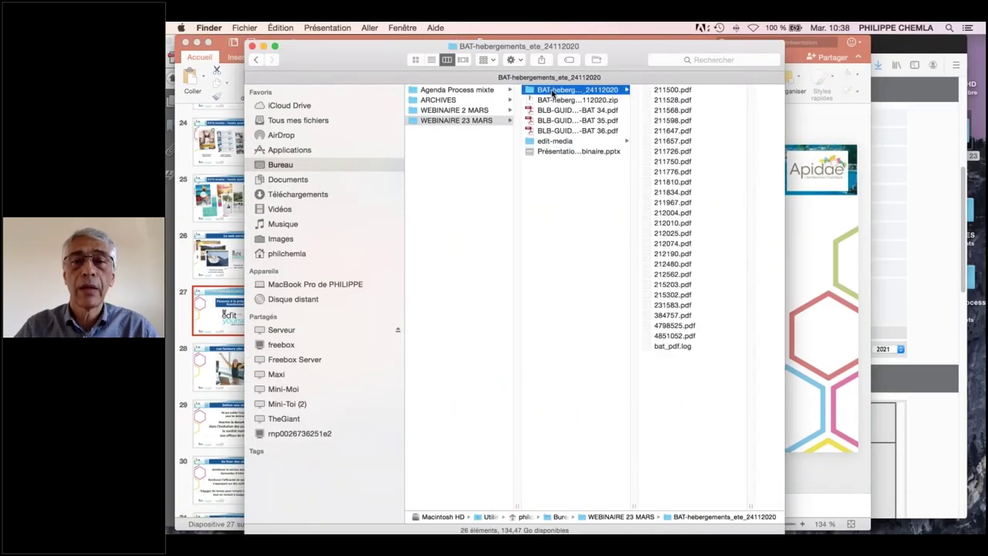
double_click(672, 91)
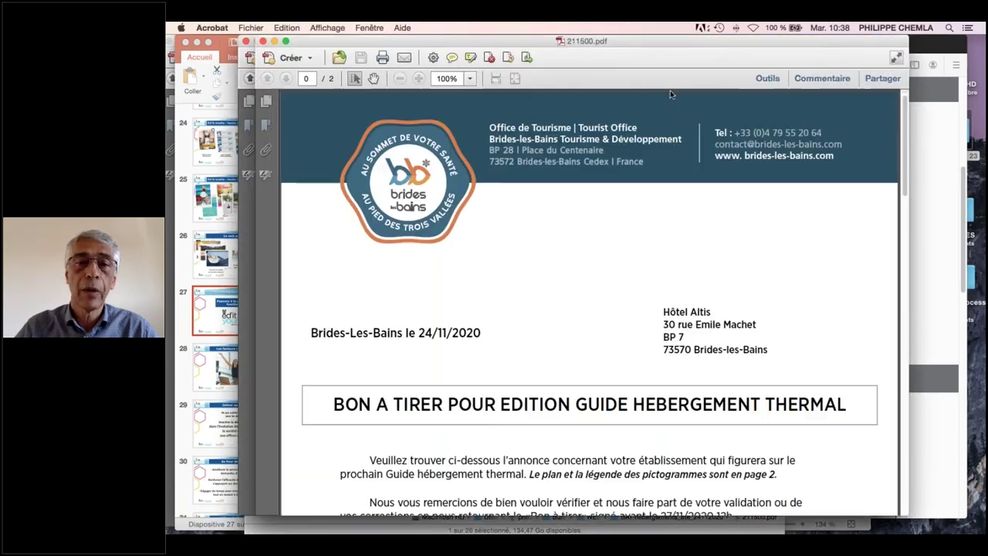
left_click(515, 78)
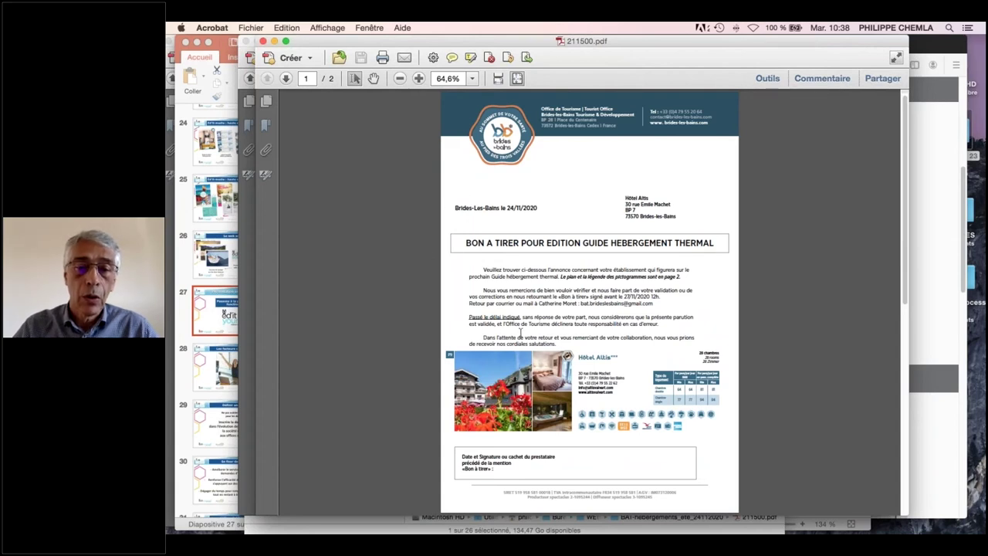
Enlarge the proof to page width and examine the Hôtel Altis listing, the return instructions and the signature box.
left_click(498, 79)
scroll(515, 157, "down", 2)
scroll(515, 157, "down", 15)
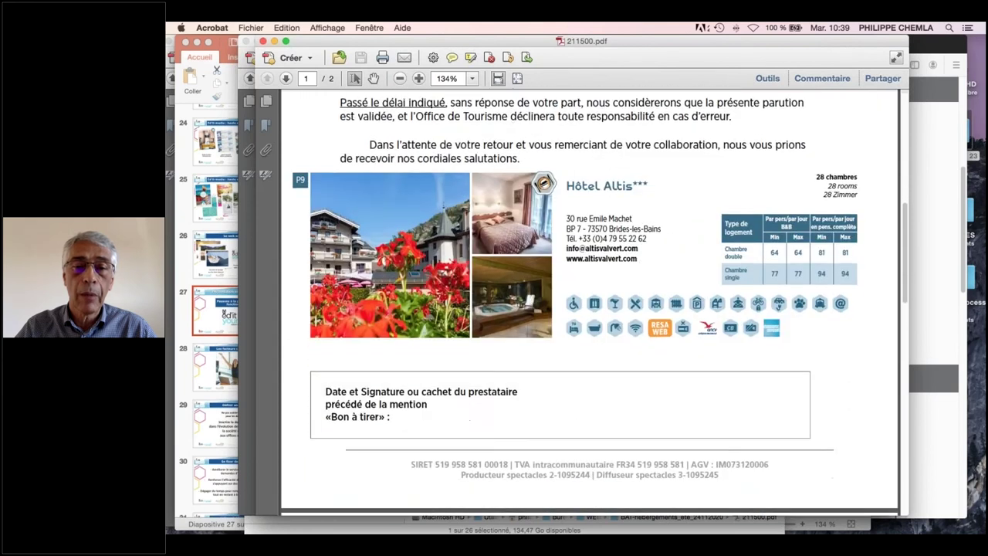
scroll(315, 194, "up", 5)
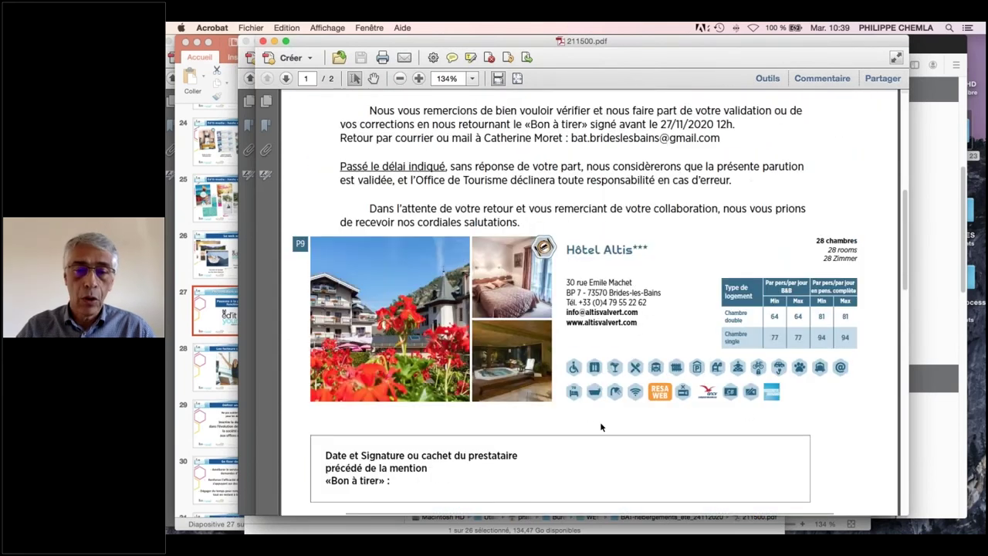
Switch to Firefox and open the Aspects settings page of the Ed'it Yourself profile.
left_click(180, 222)
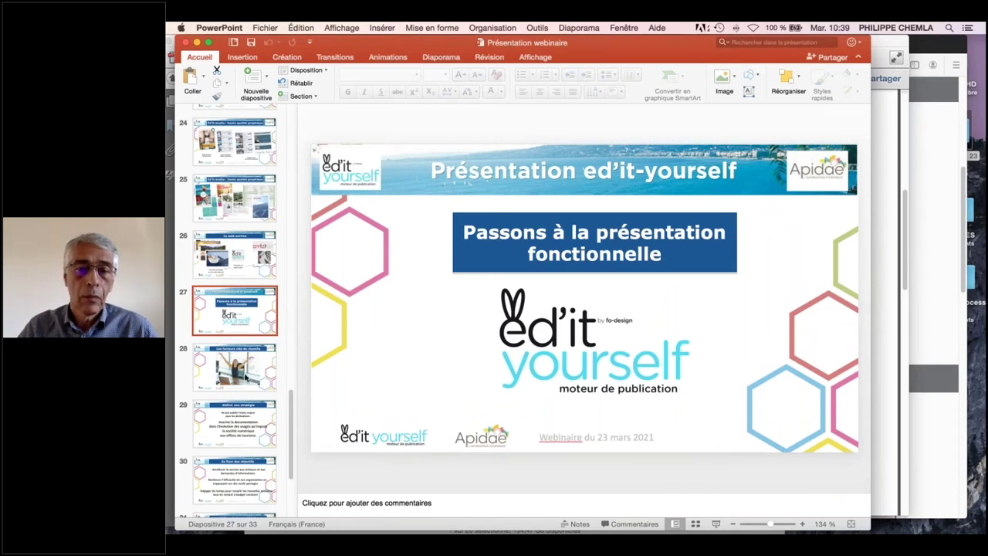
left_click(928, 476)
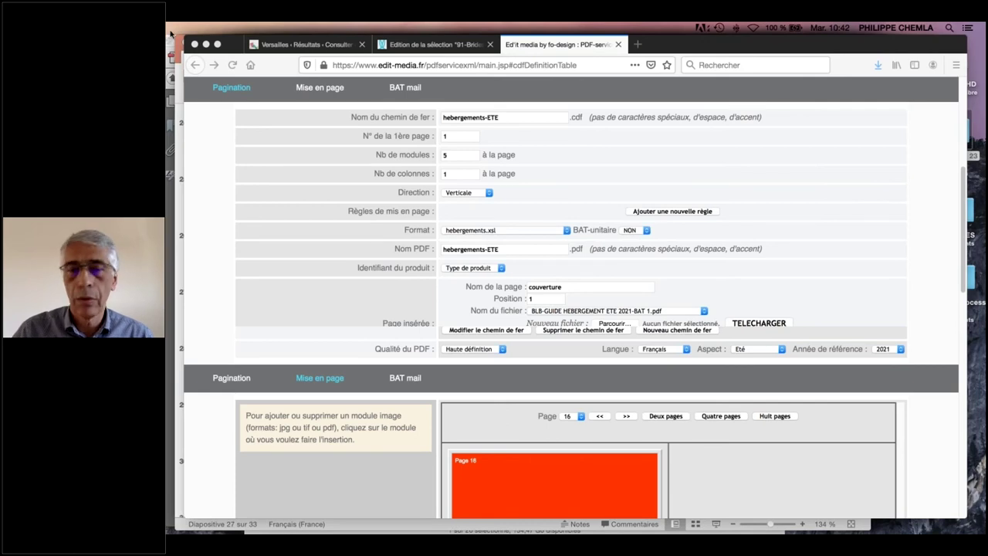
left_click(425, 45)
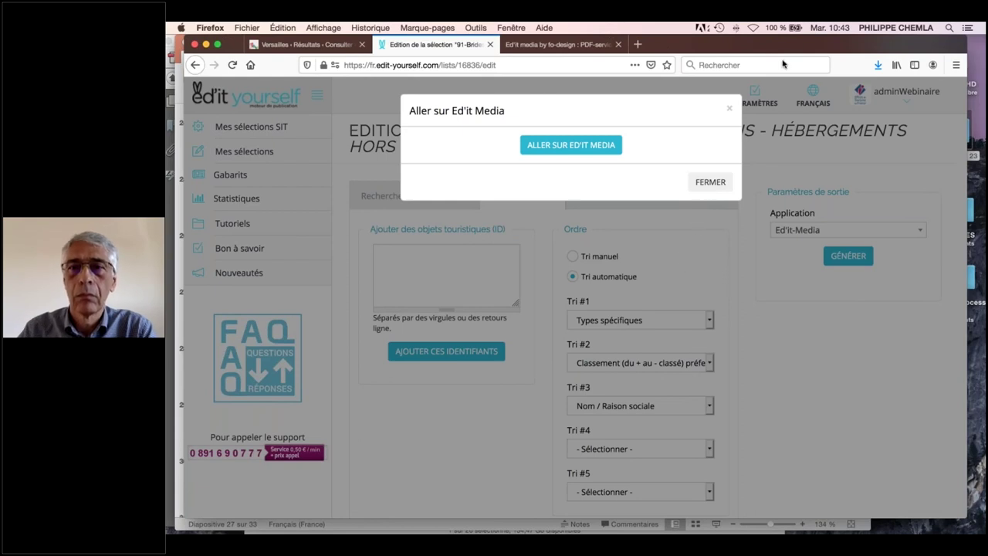
left_click(747, 224)
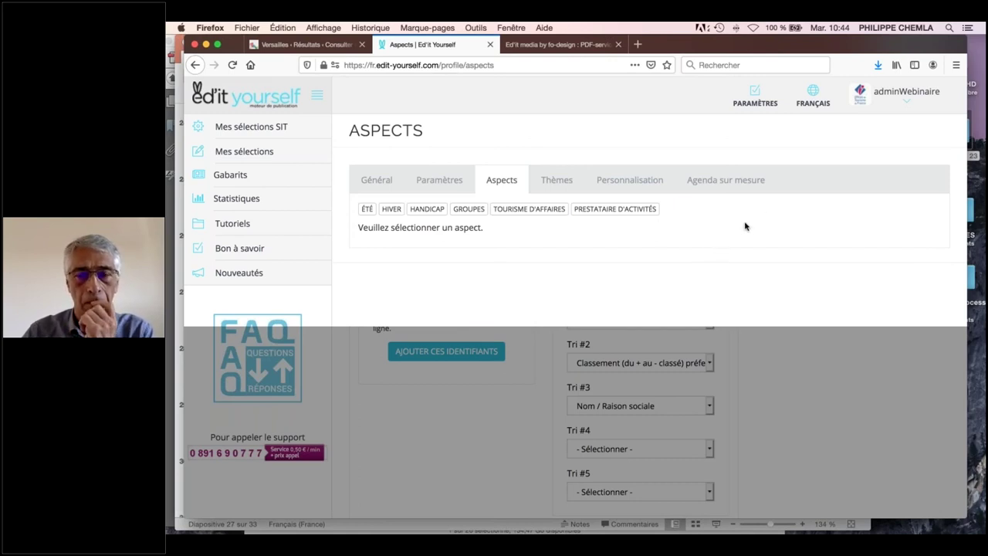
left_click(978, 63)
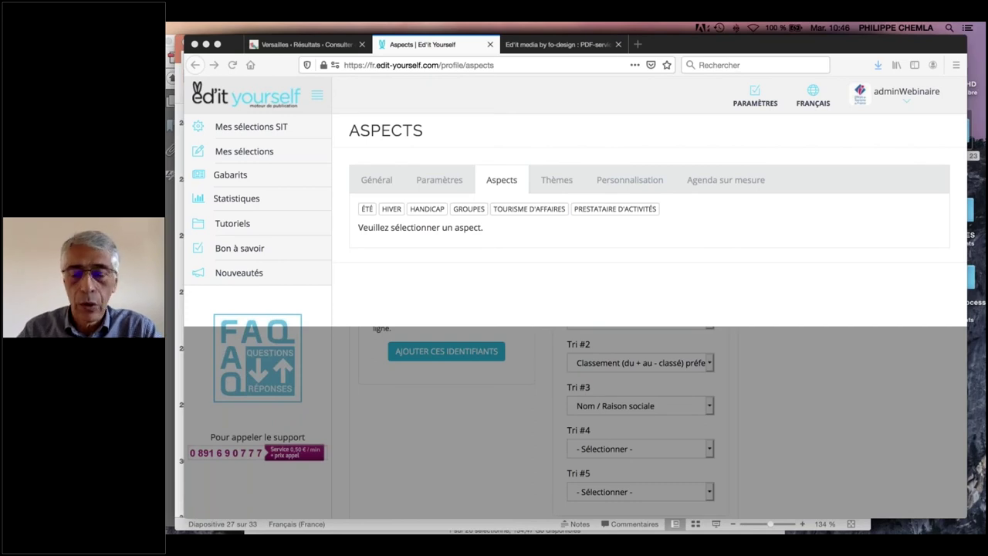
mouse_move(582, 525)
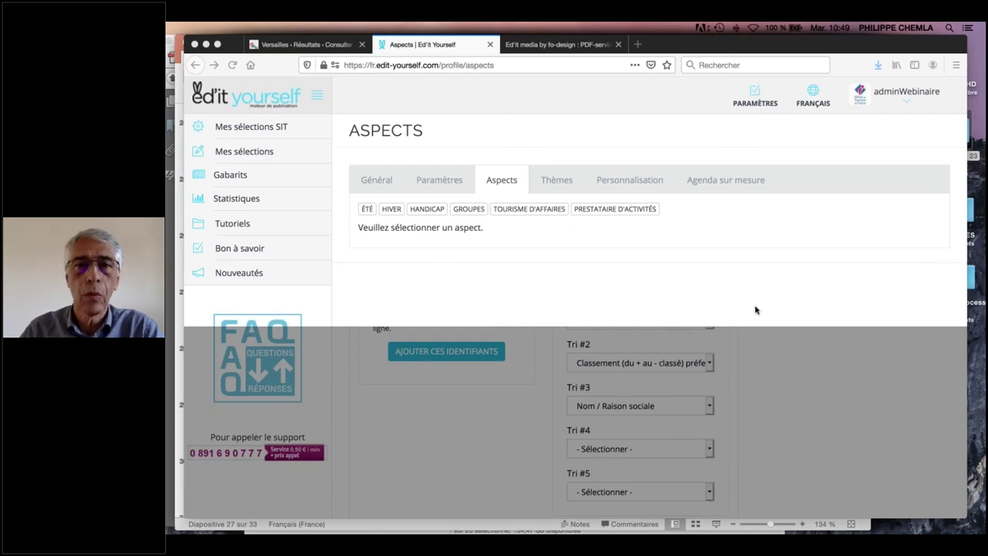
Show the BAT-hebergements_ete_24112020.zip archive and its extracted folder of individual proofs in Finder, and close the Finder window.
left_click(575, 45)
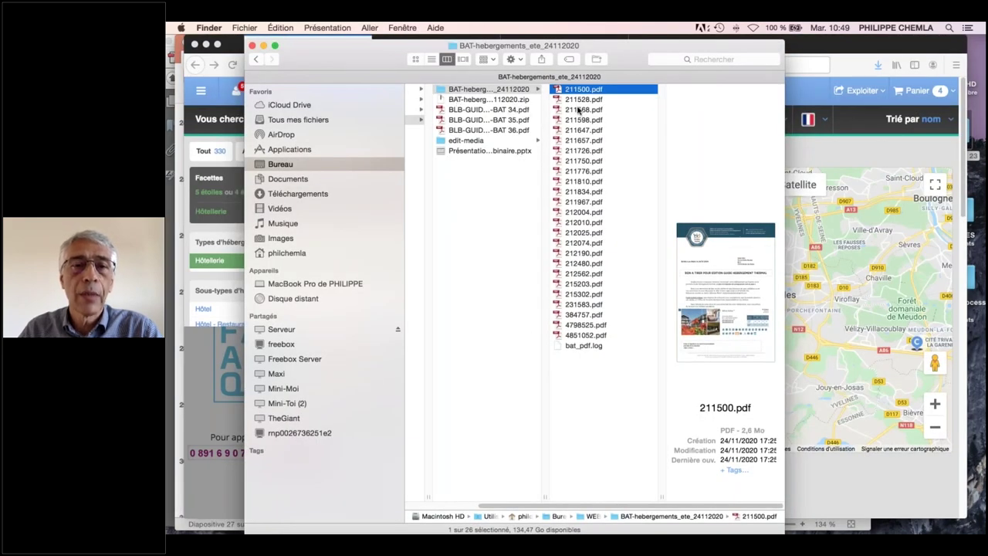
left_click(474, 101)
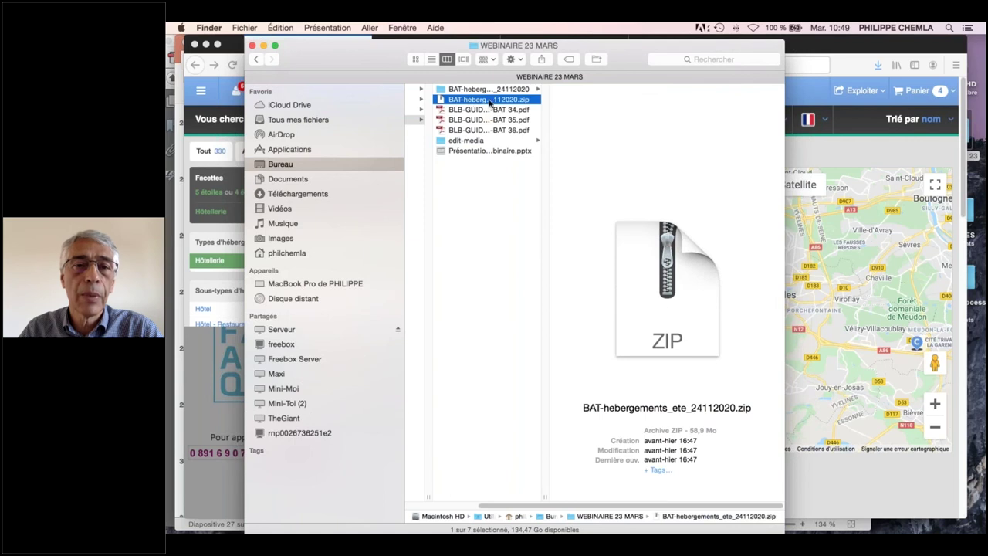
left_click(457, 90)
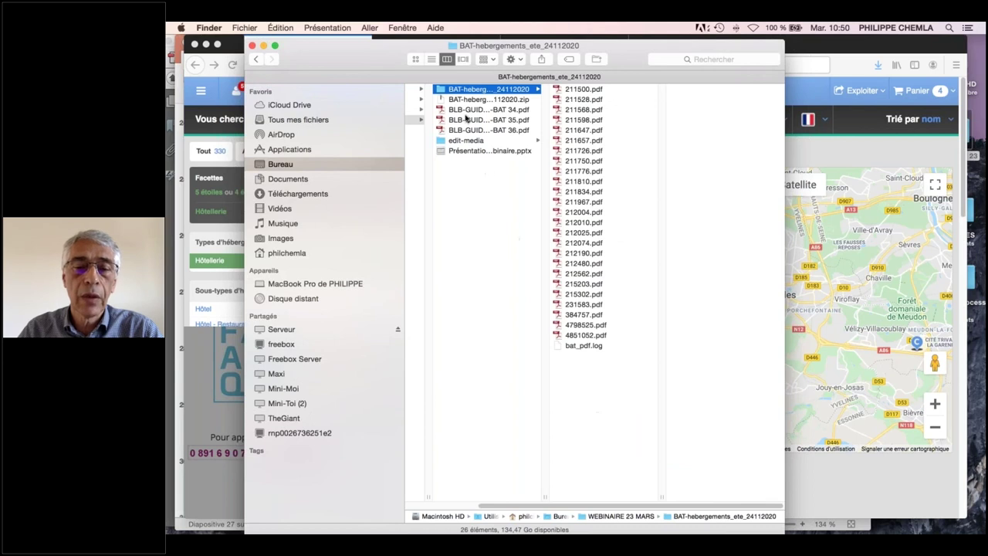
left_click(252, 45)
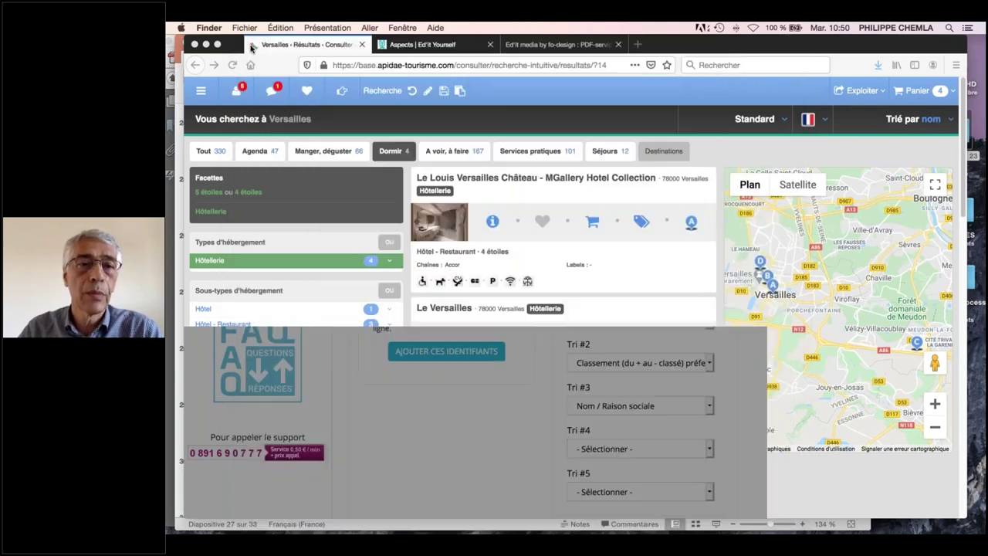
left_click(399, 435)
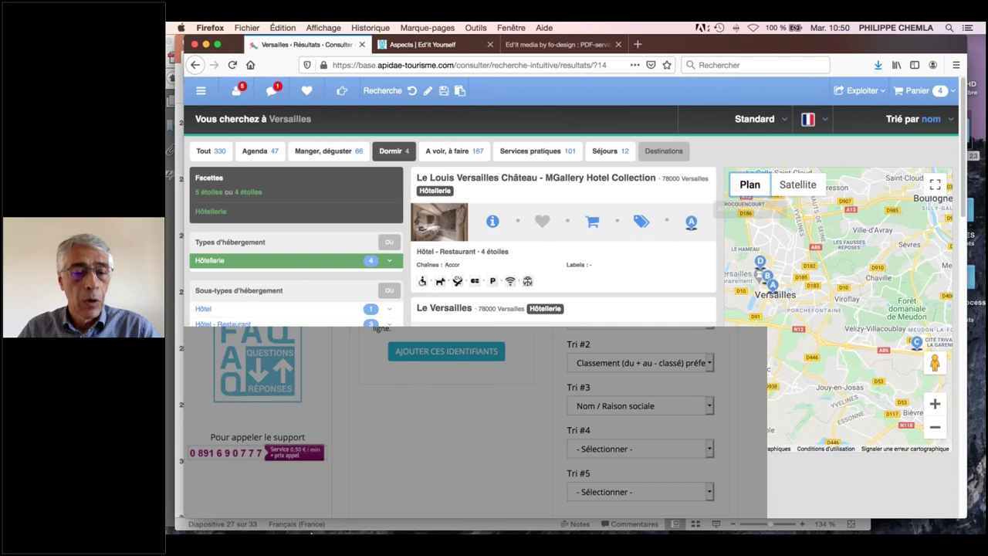
mouse_move(302, 516)
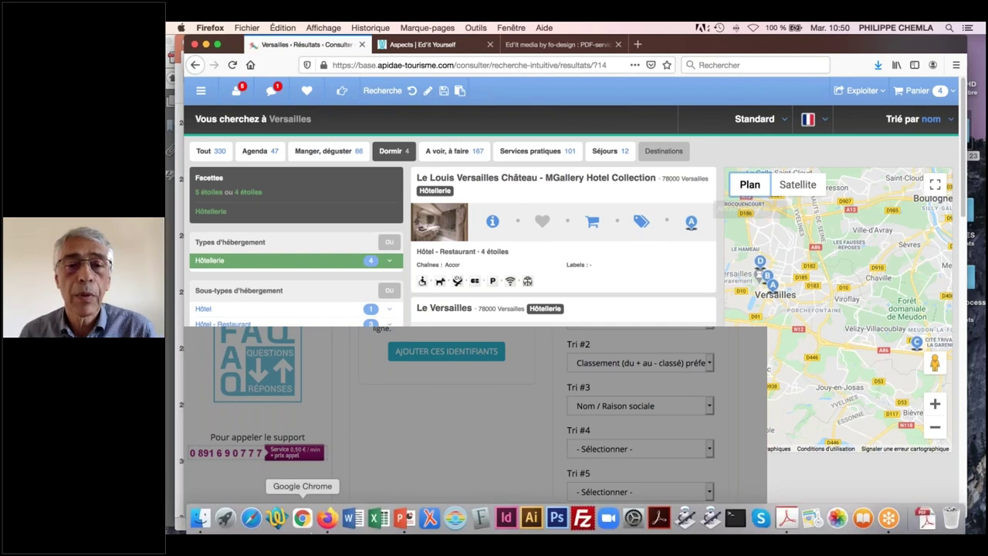